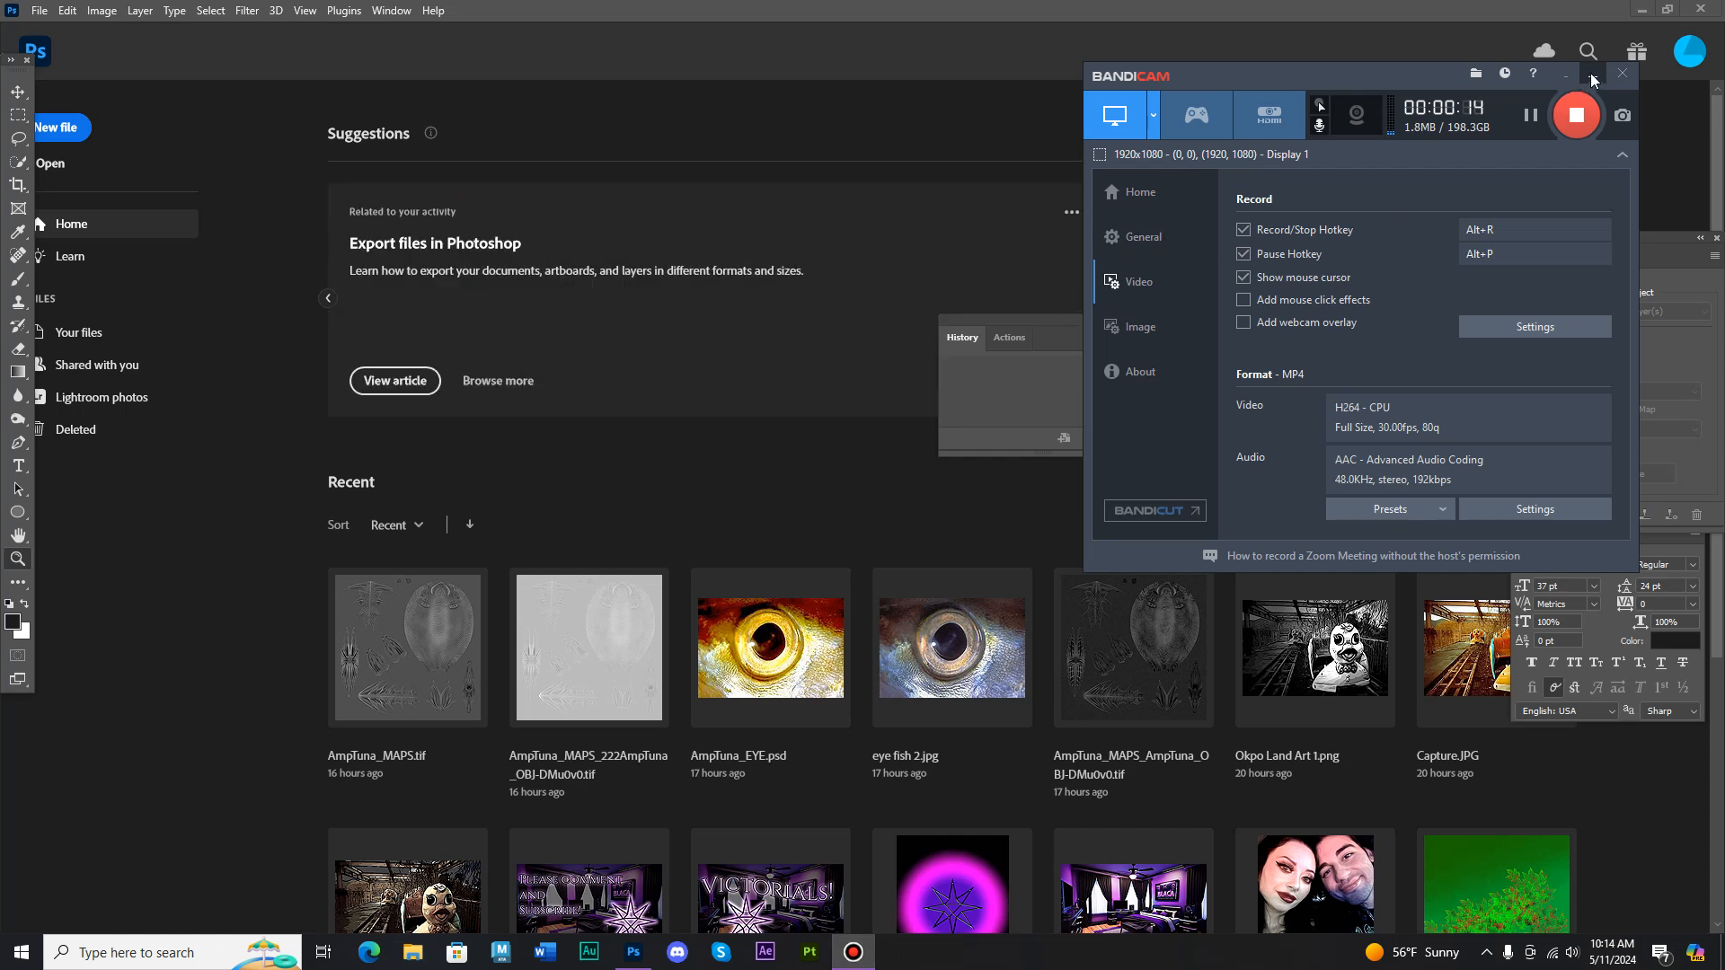
Step: Open the Capture image from the Arm the Track folder inside the Gifts folder
left_click(1593, 78)
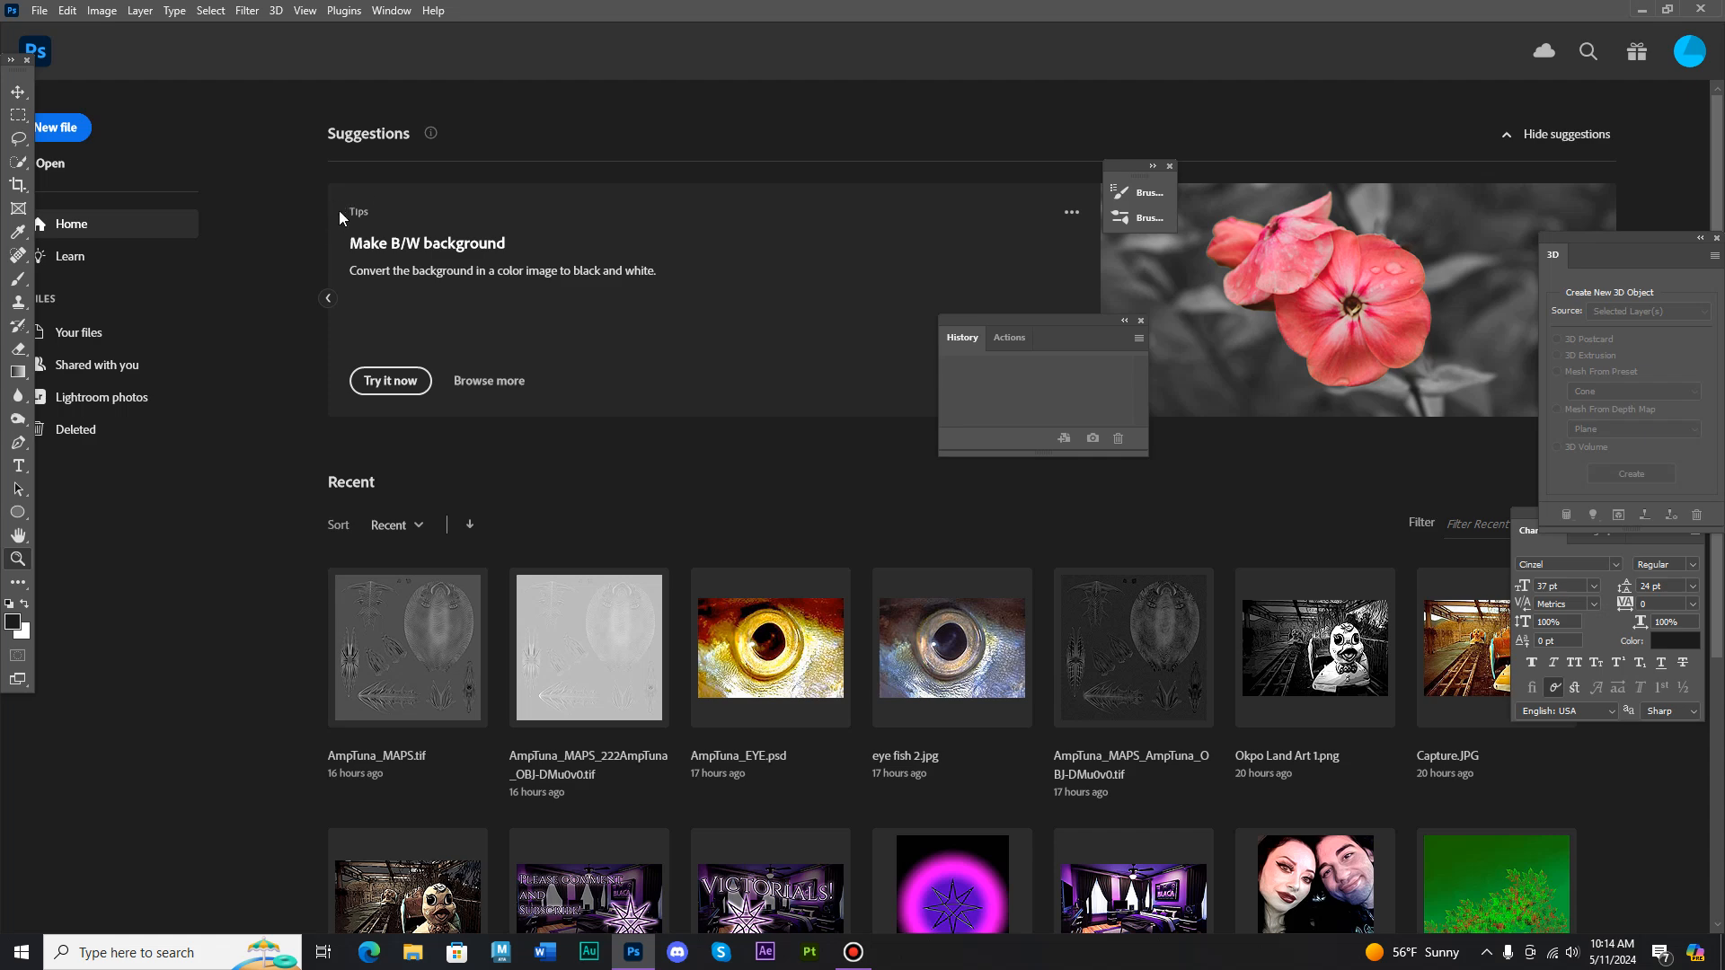
left_click(40, 11)
left_click(65, 39)
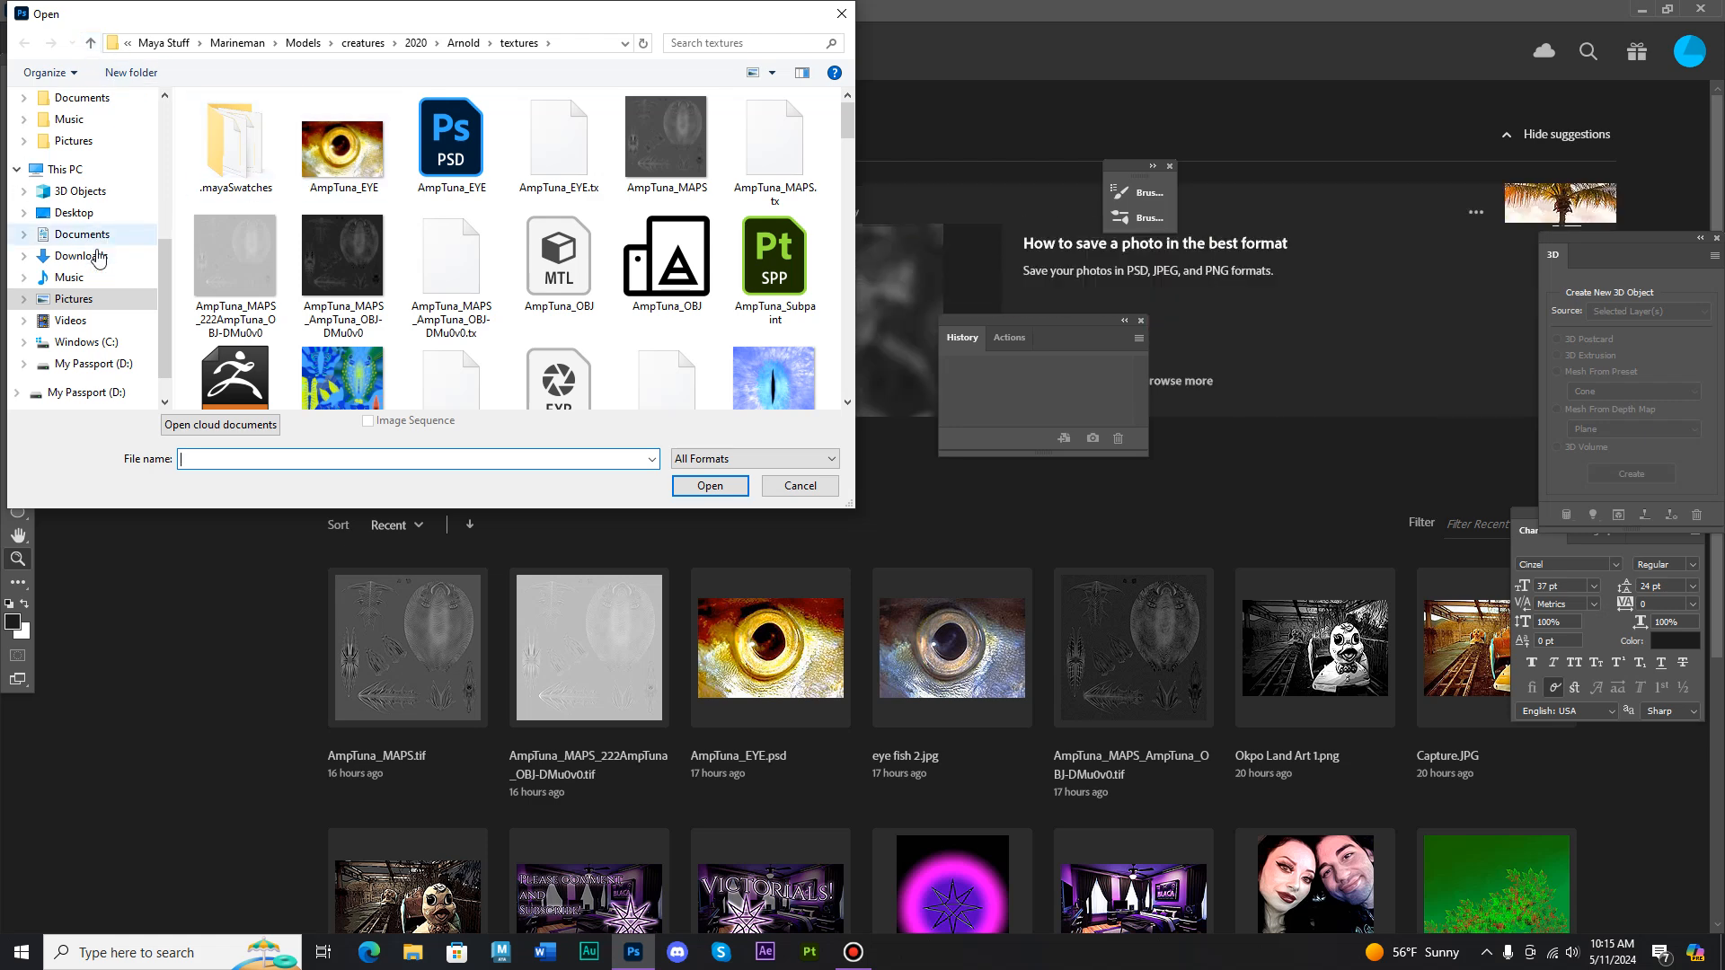
left_click(114, 305)
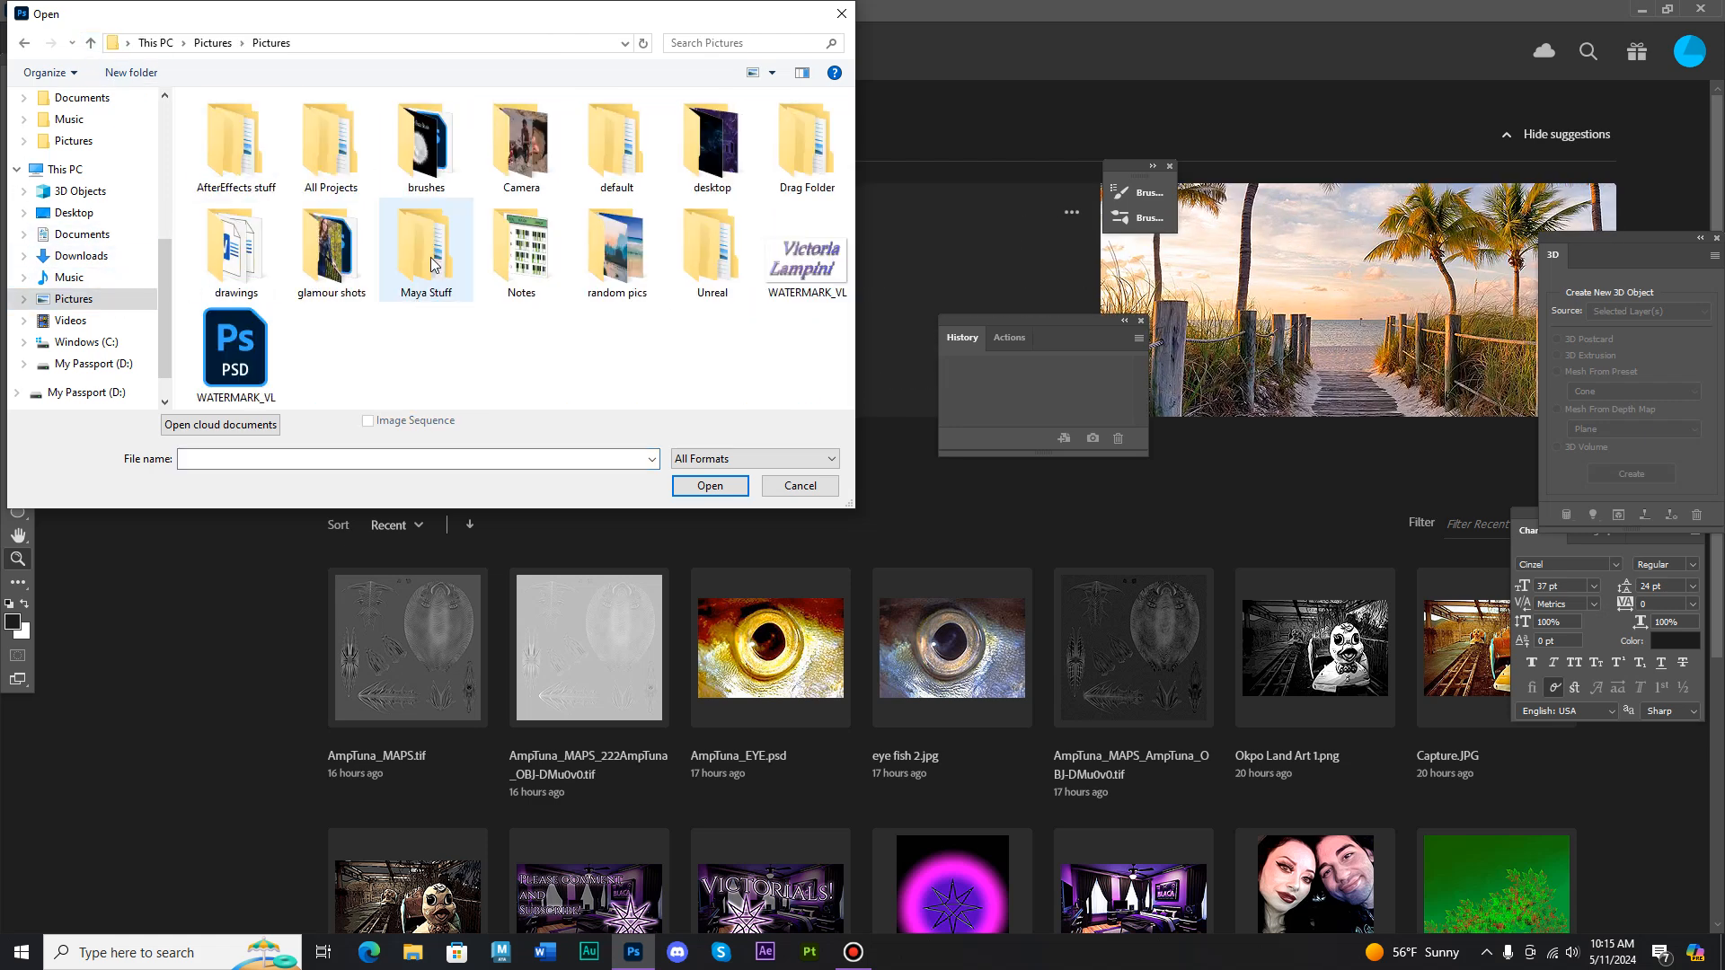
double_click(244, 270)
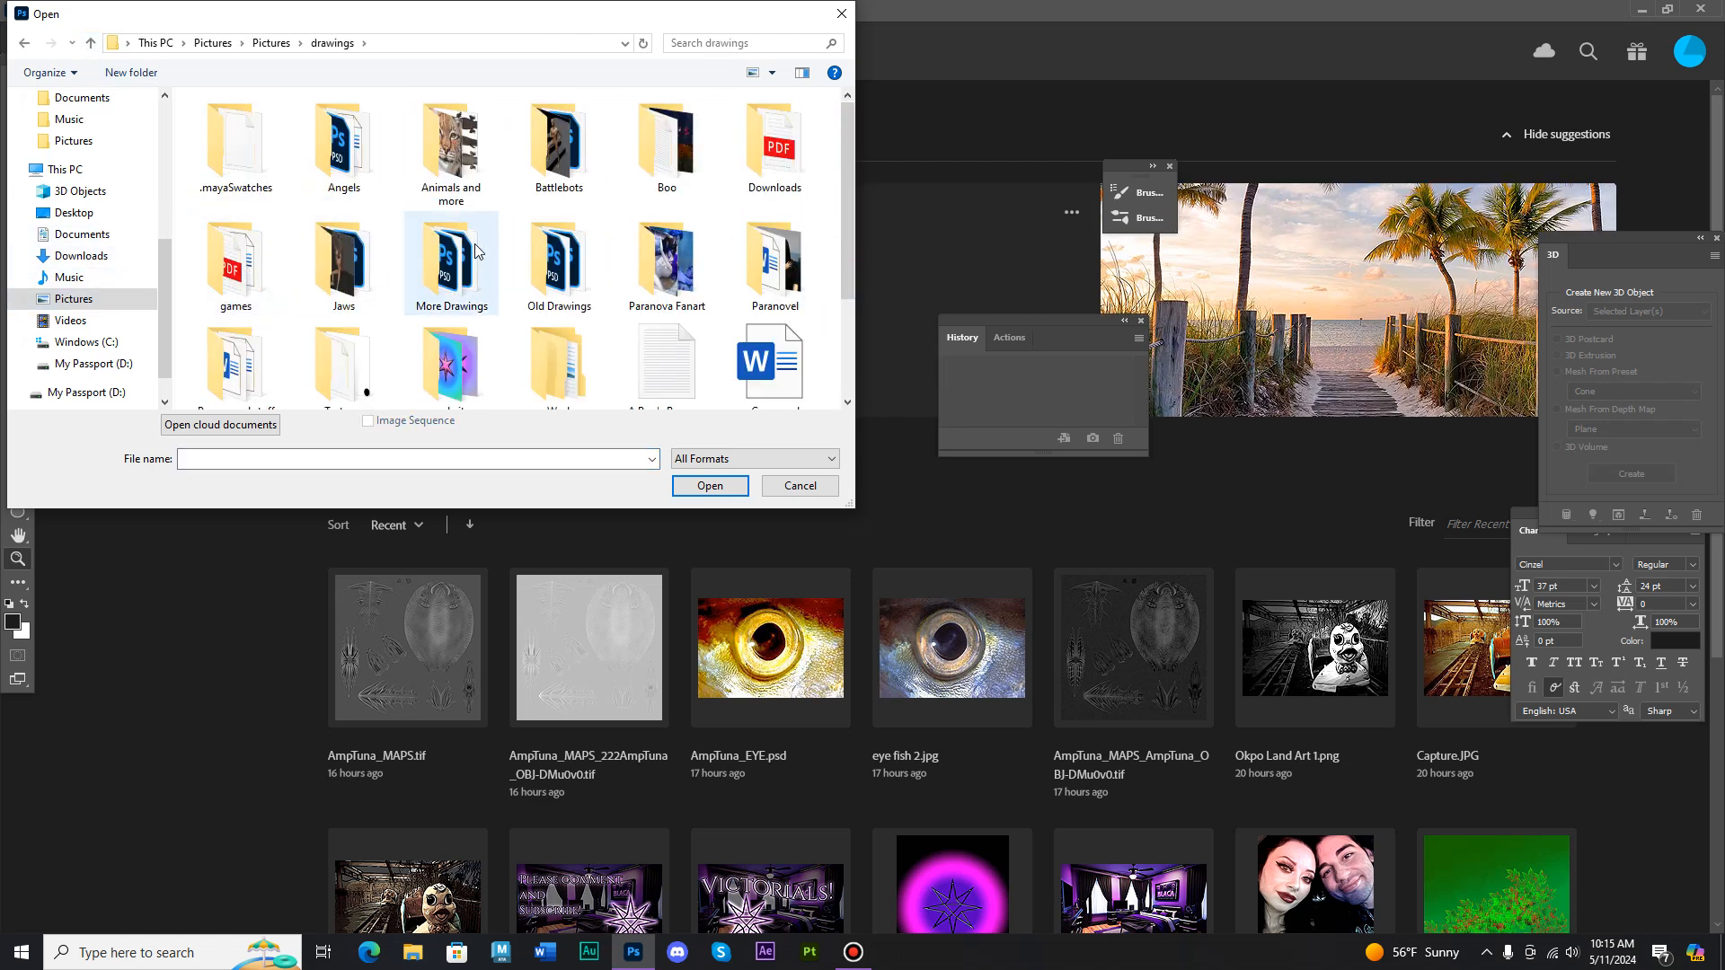
scroll(284, 325, "down", 1)
double_click(261, 326)
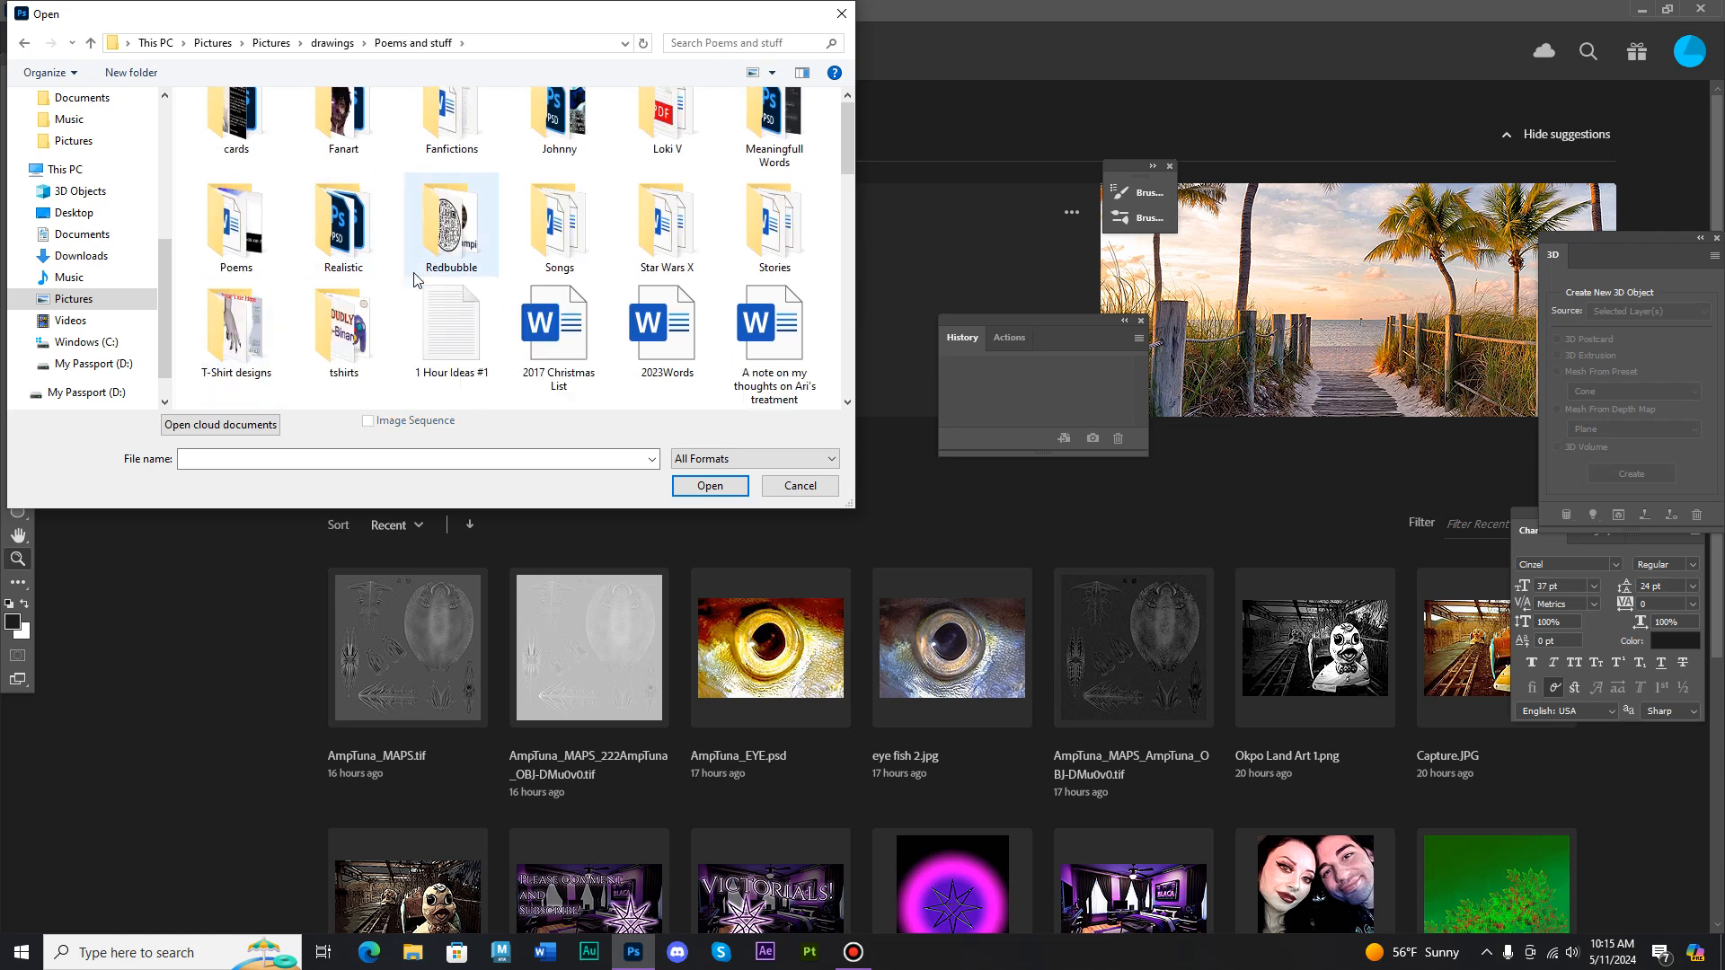
scroll(279, 329, "down", 1)
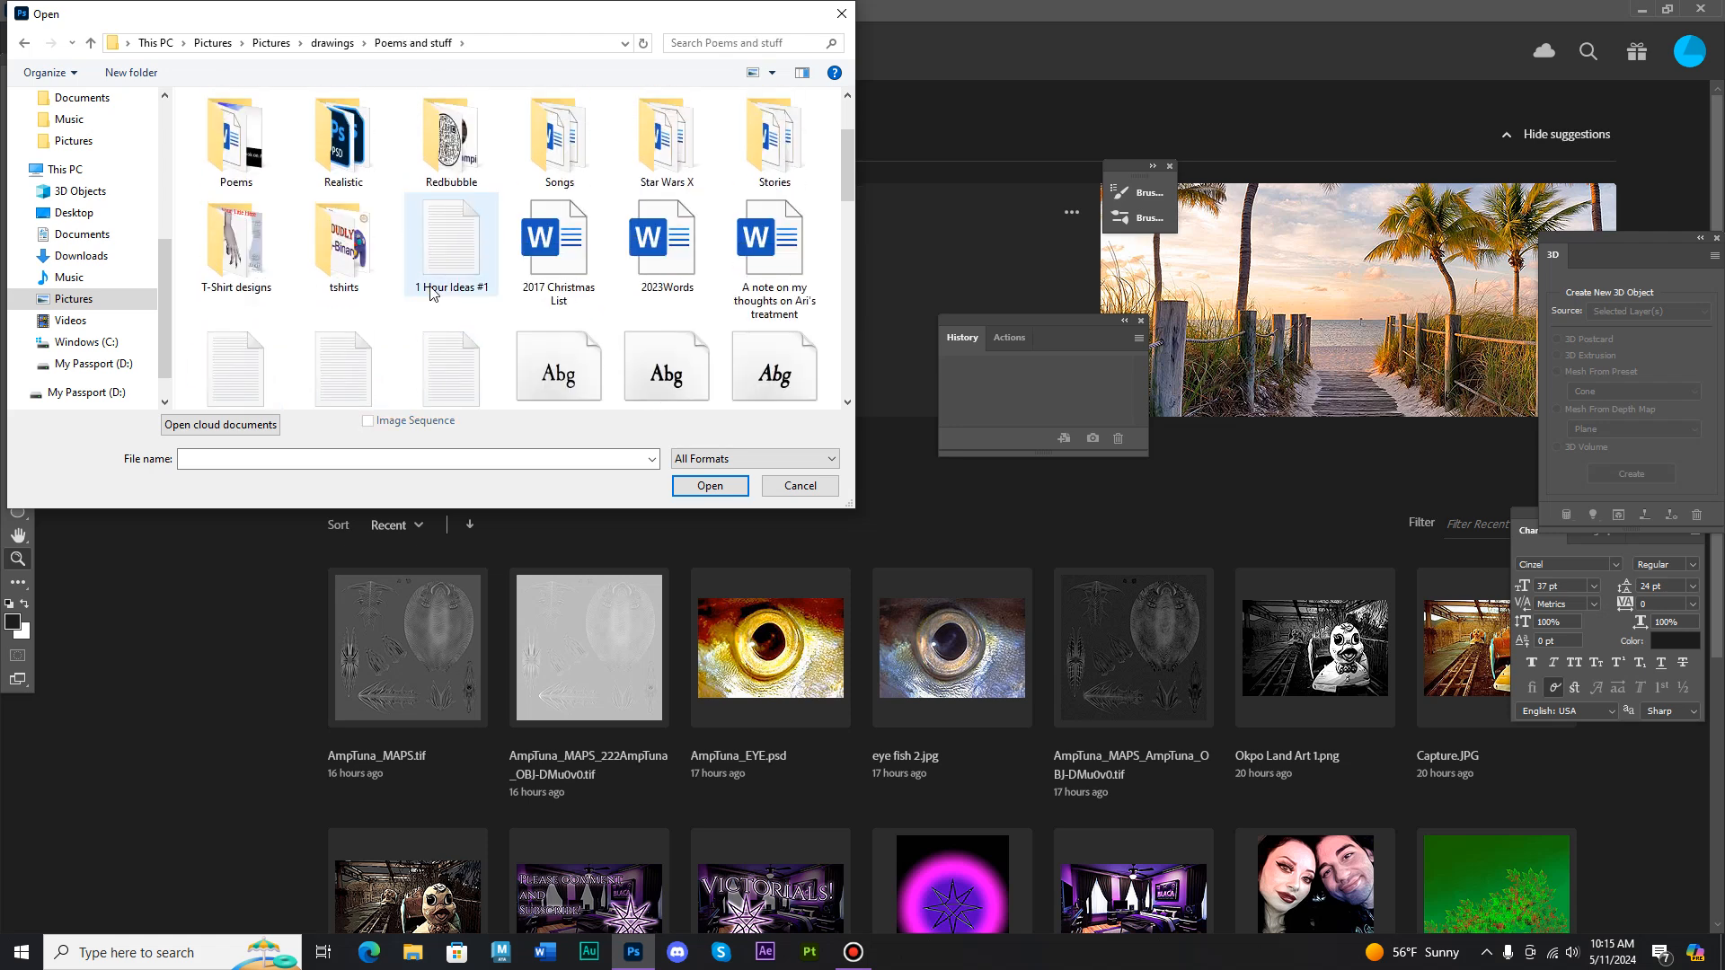
scroll(430, 293, "up", 1)
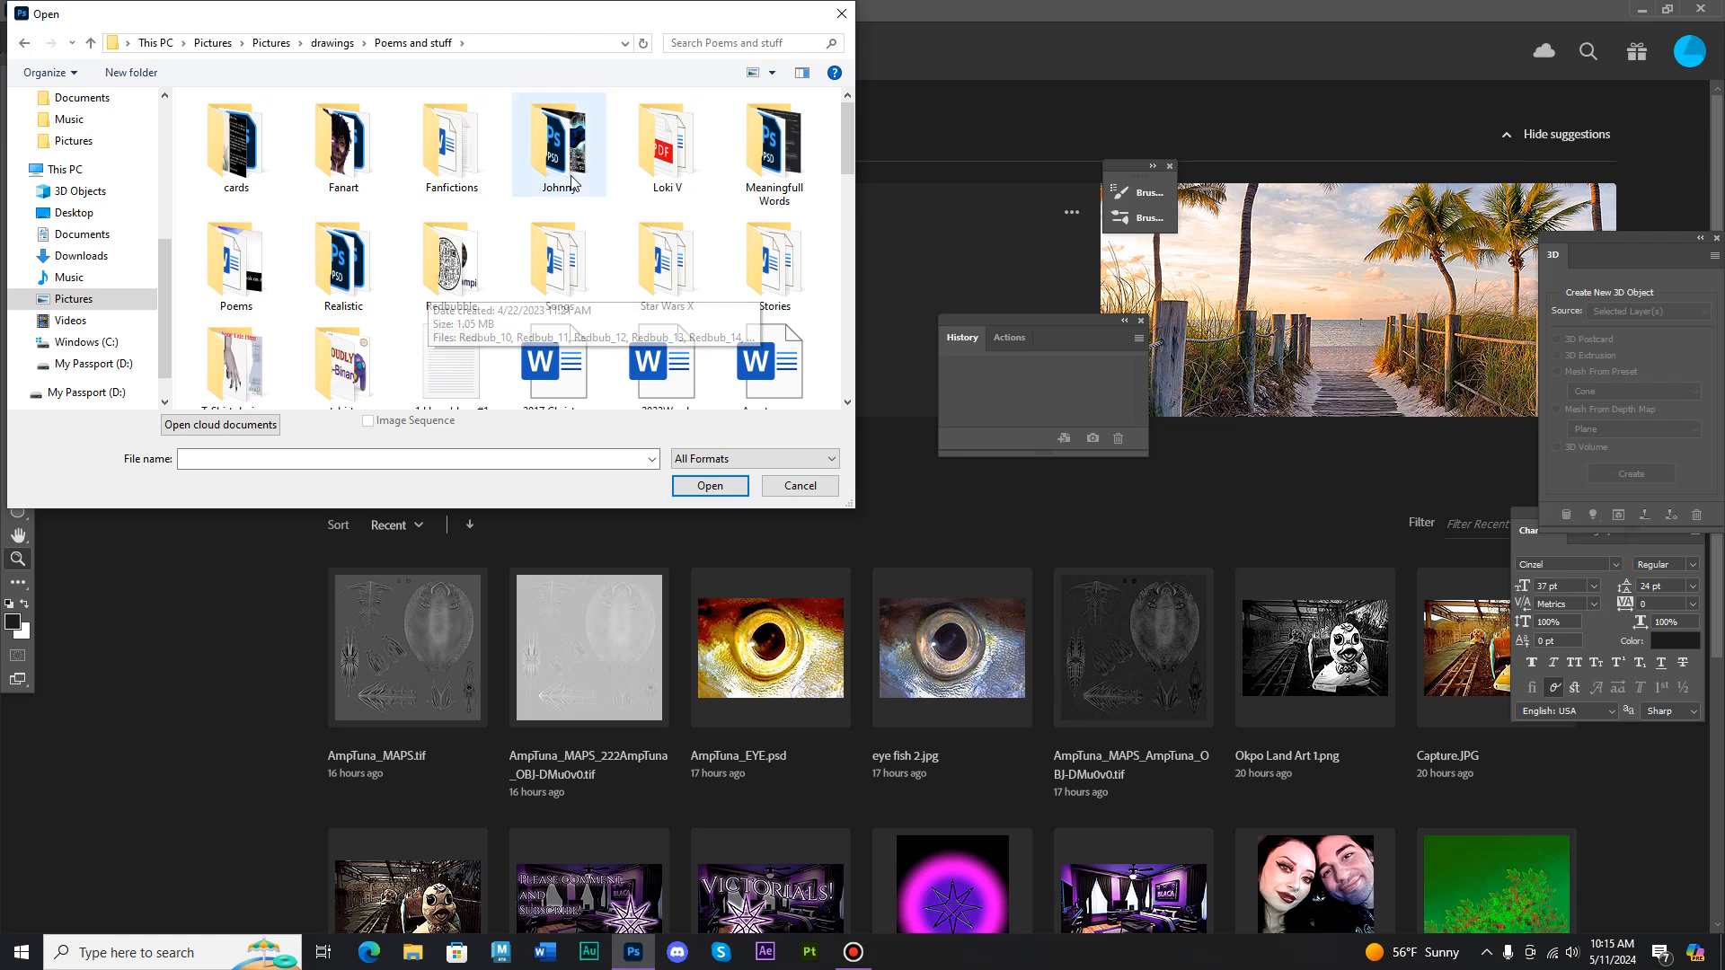
double_click(564, 166)
double_click(483, 170)
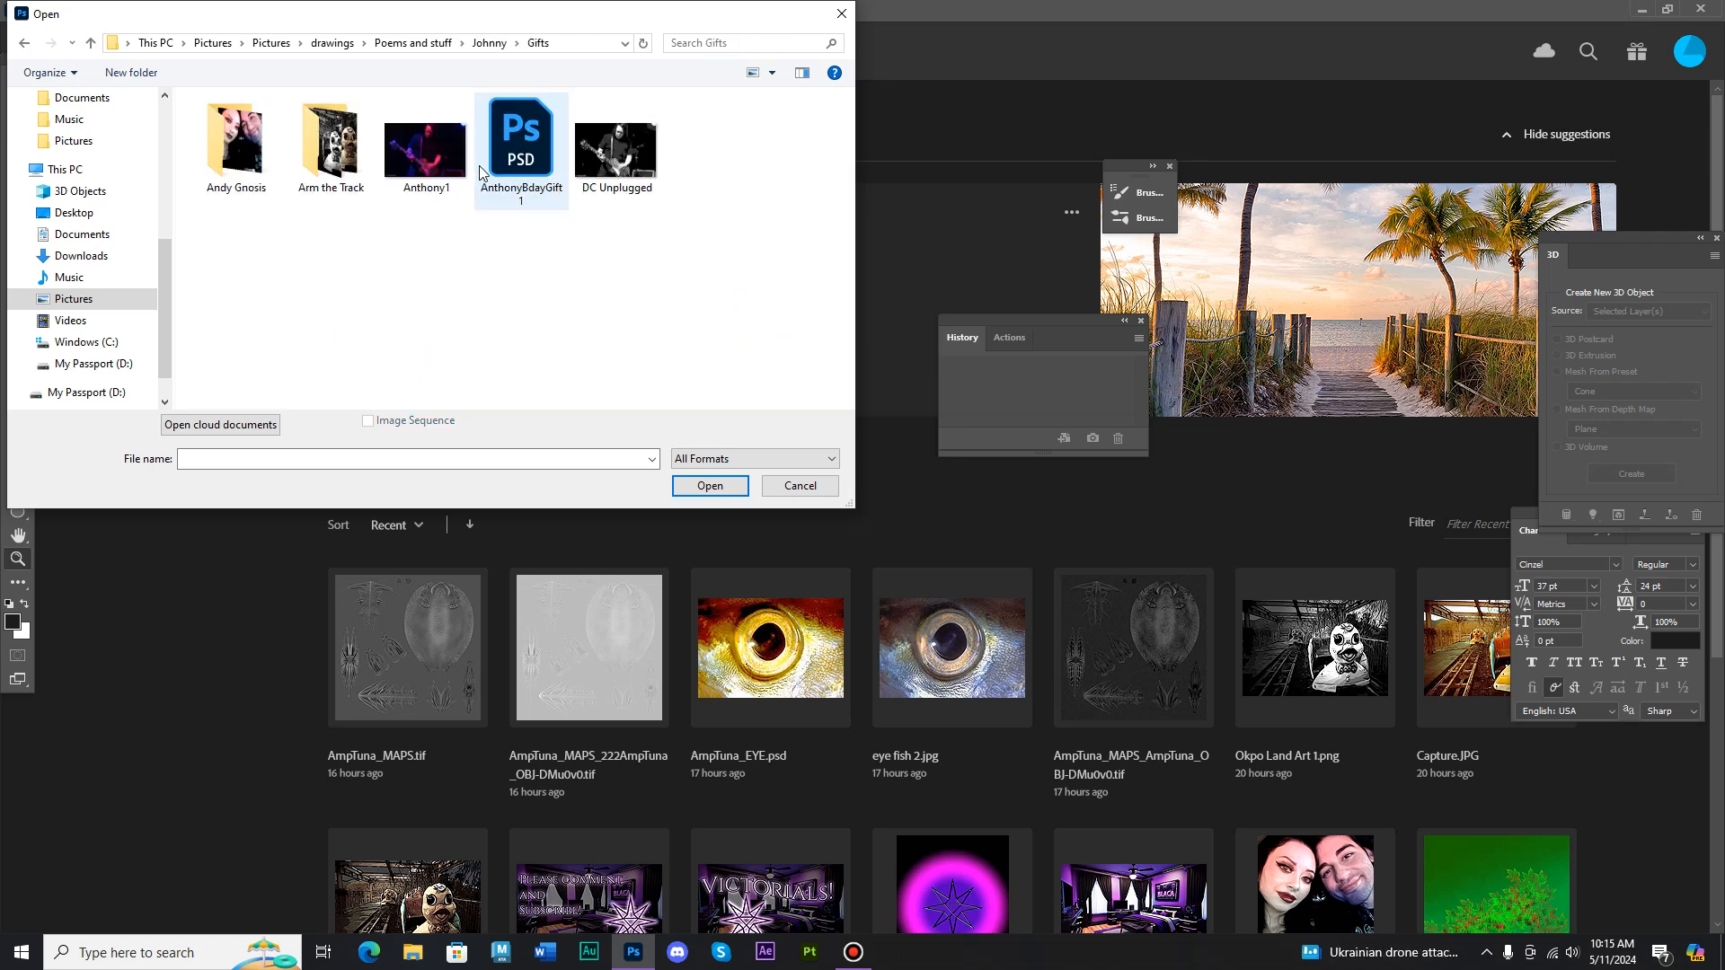
double_click(349, 164)
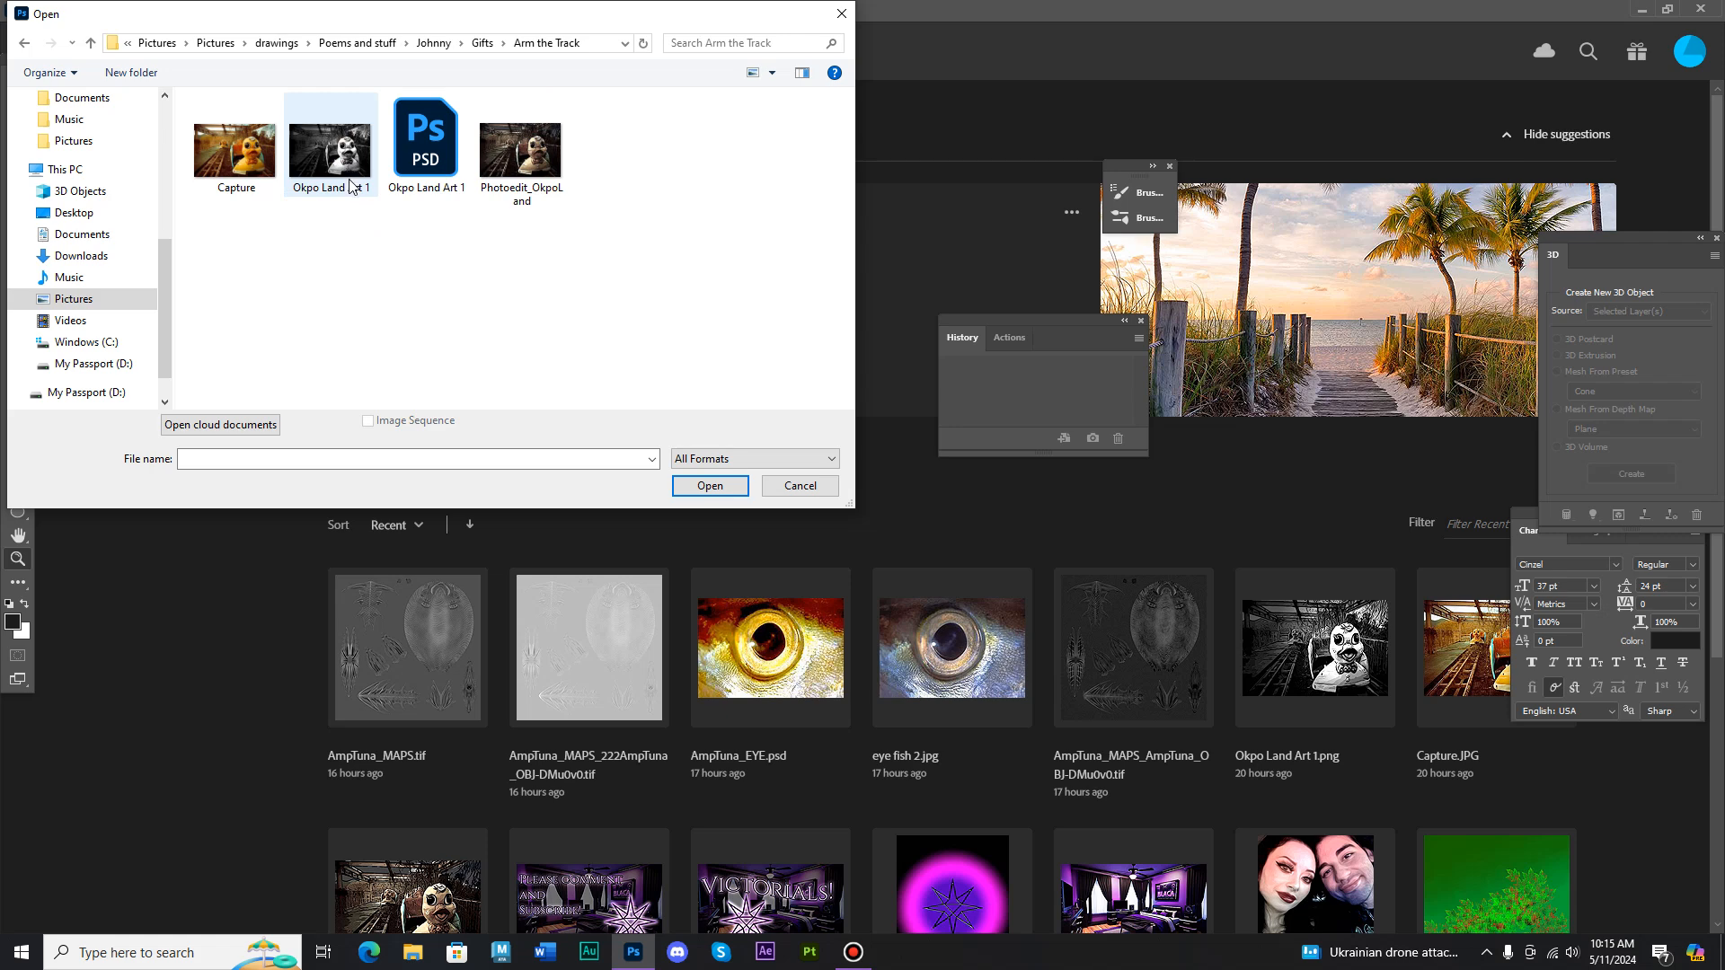
double_click(249, 171)
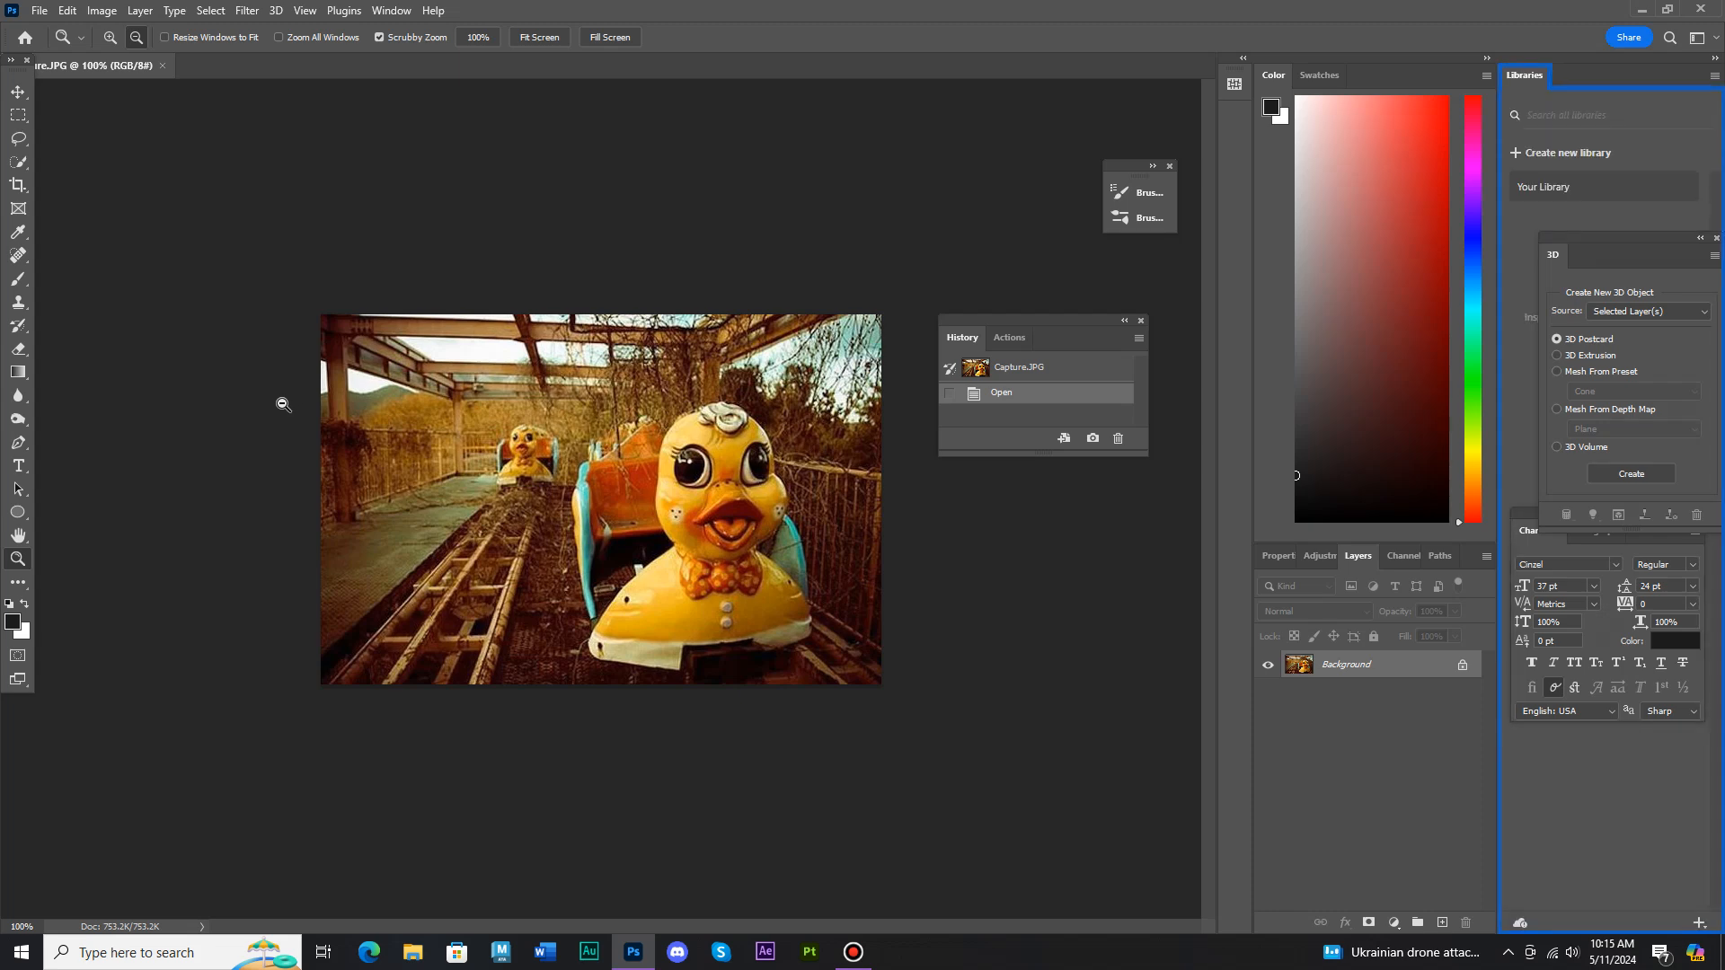
Step: Convert the locked background into editable Layer 0 and open the Oil Paint filter with its preview framed on the front duck at 67%
double_click(1299, 665)
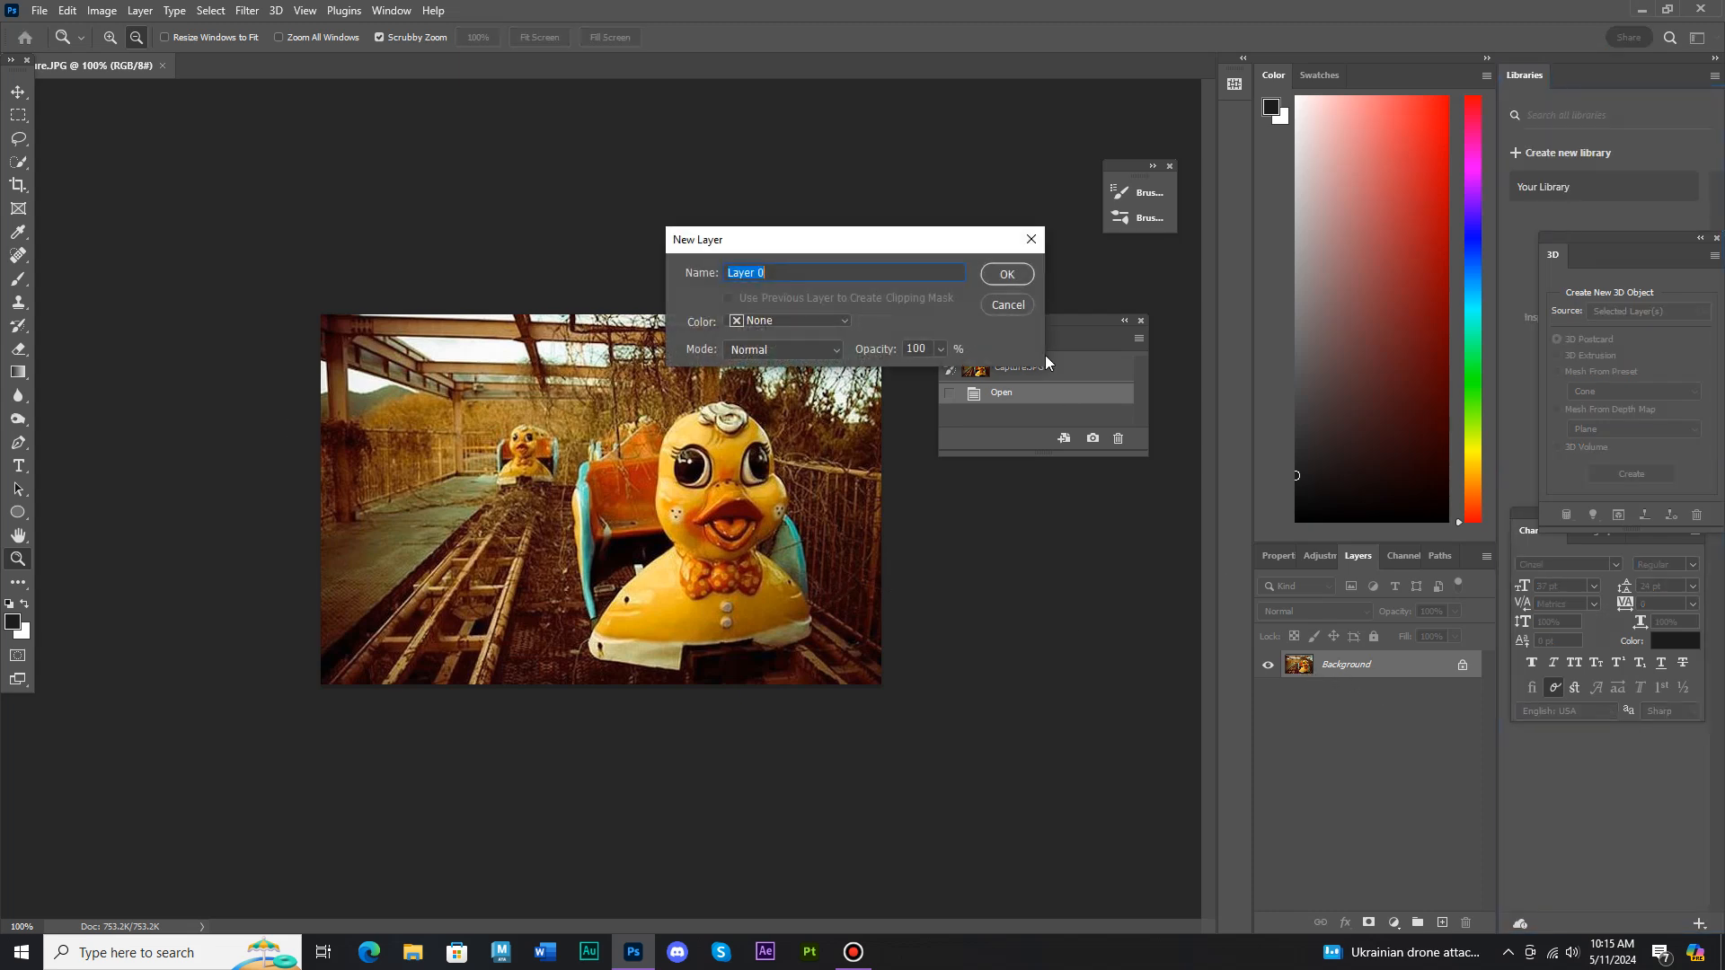
left_click(1022, 279)
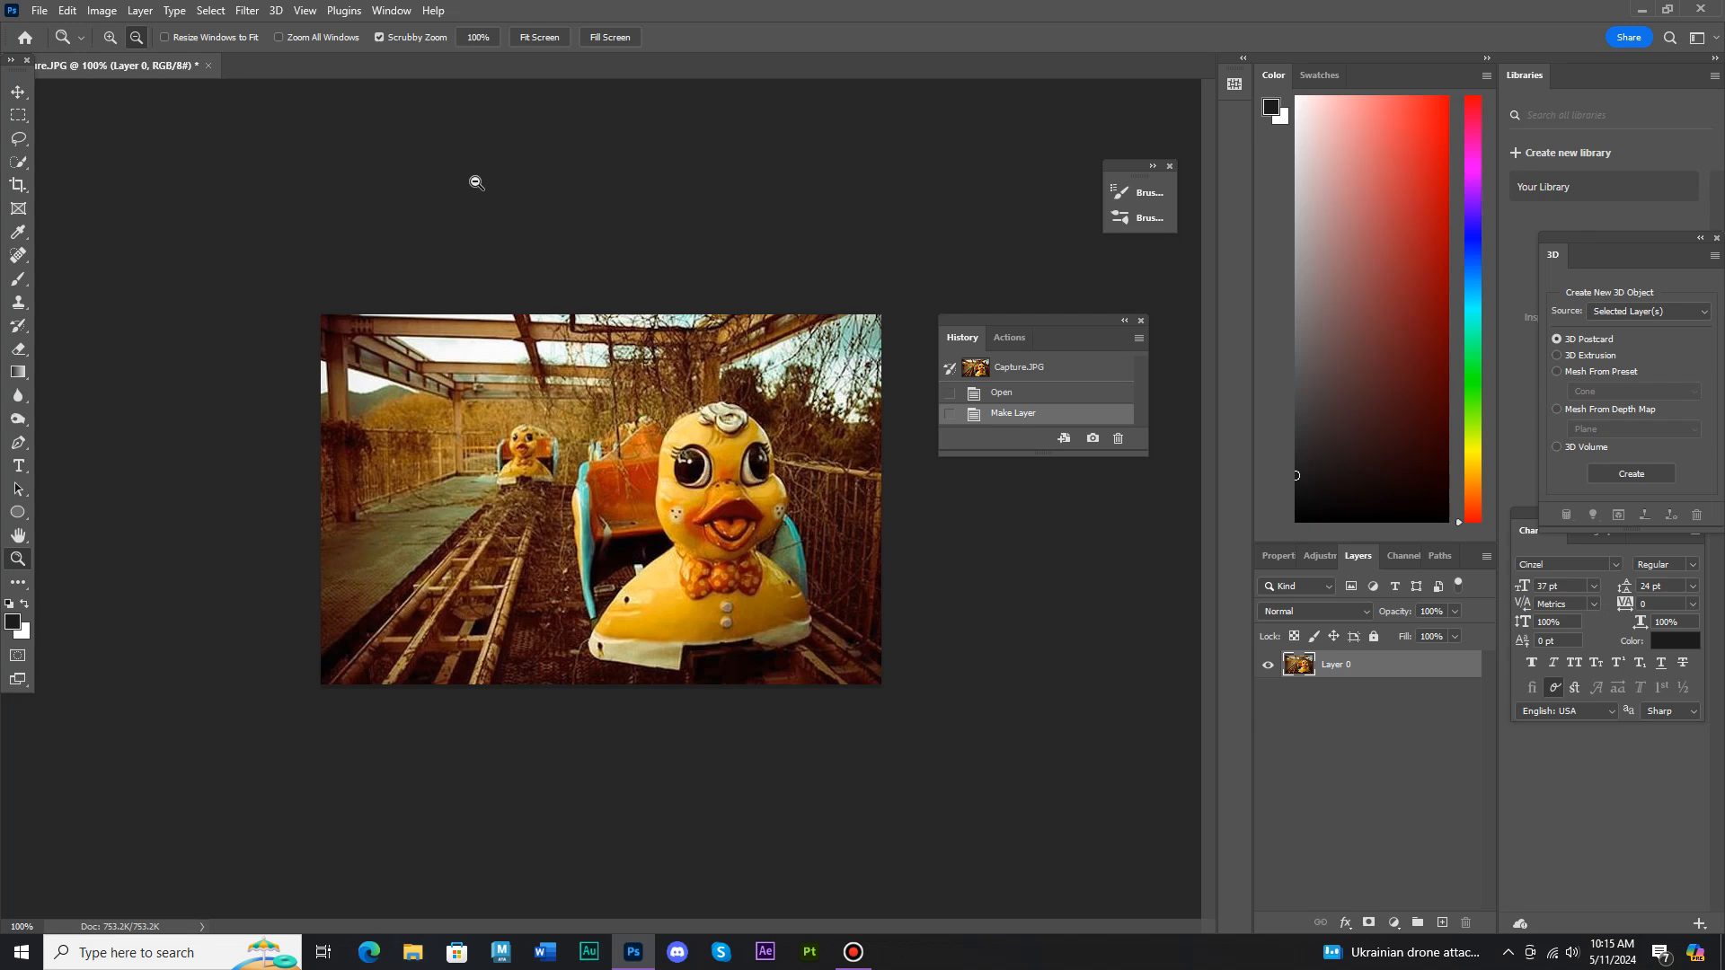
left_click(248, 10)
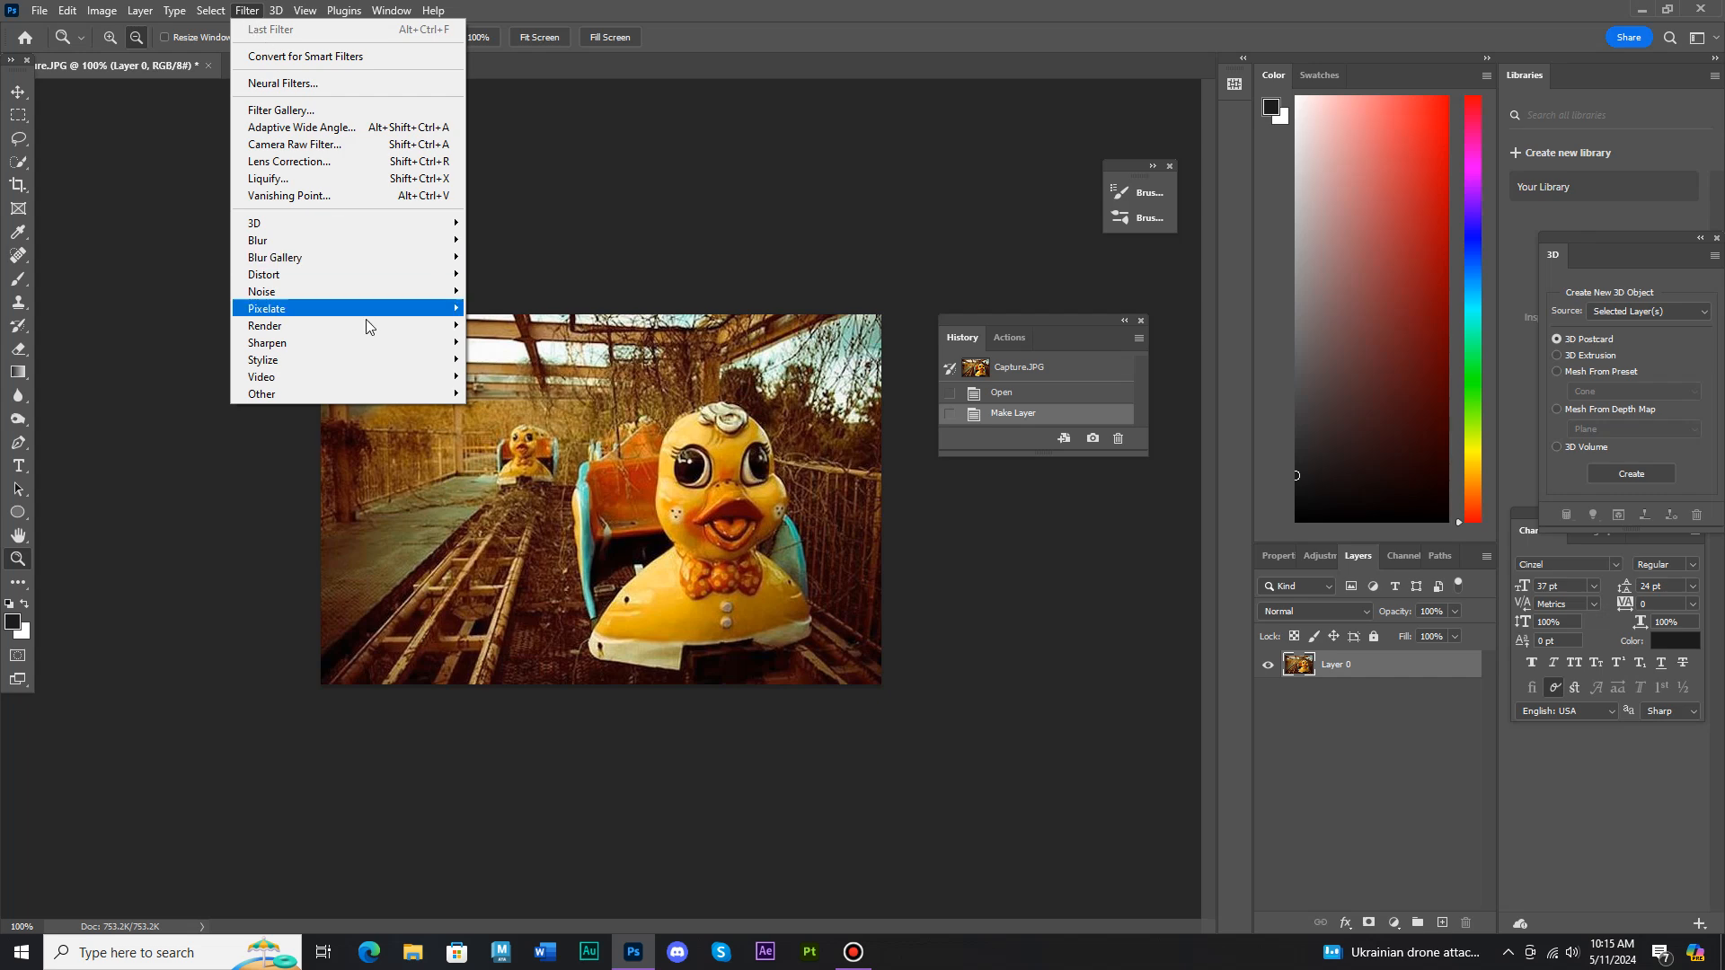
mouse_move(381, 365)
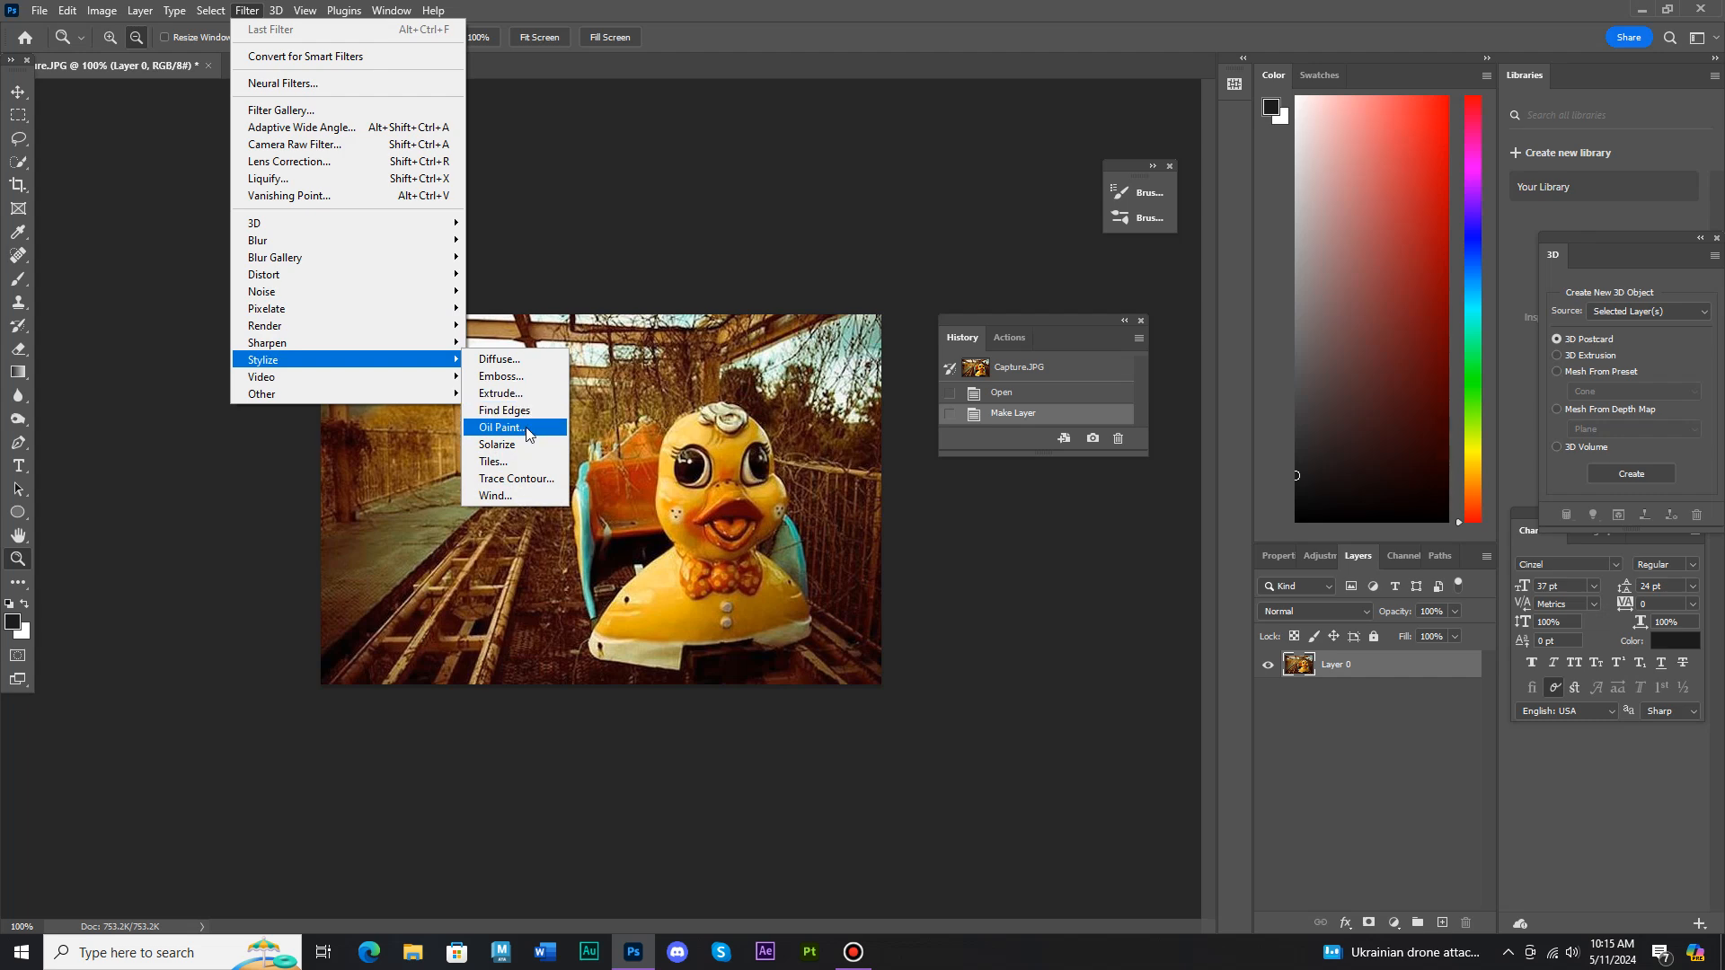
left_click(503, 428)
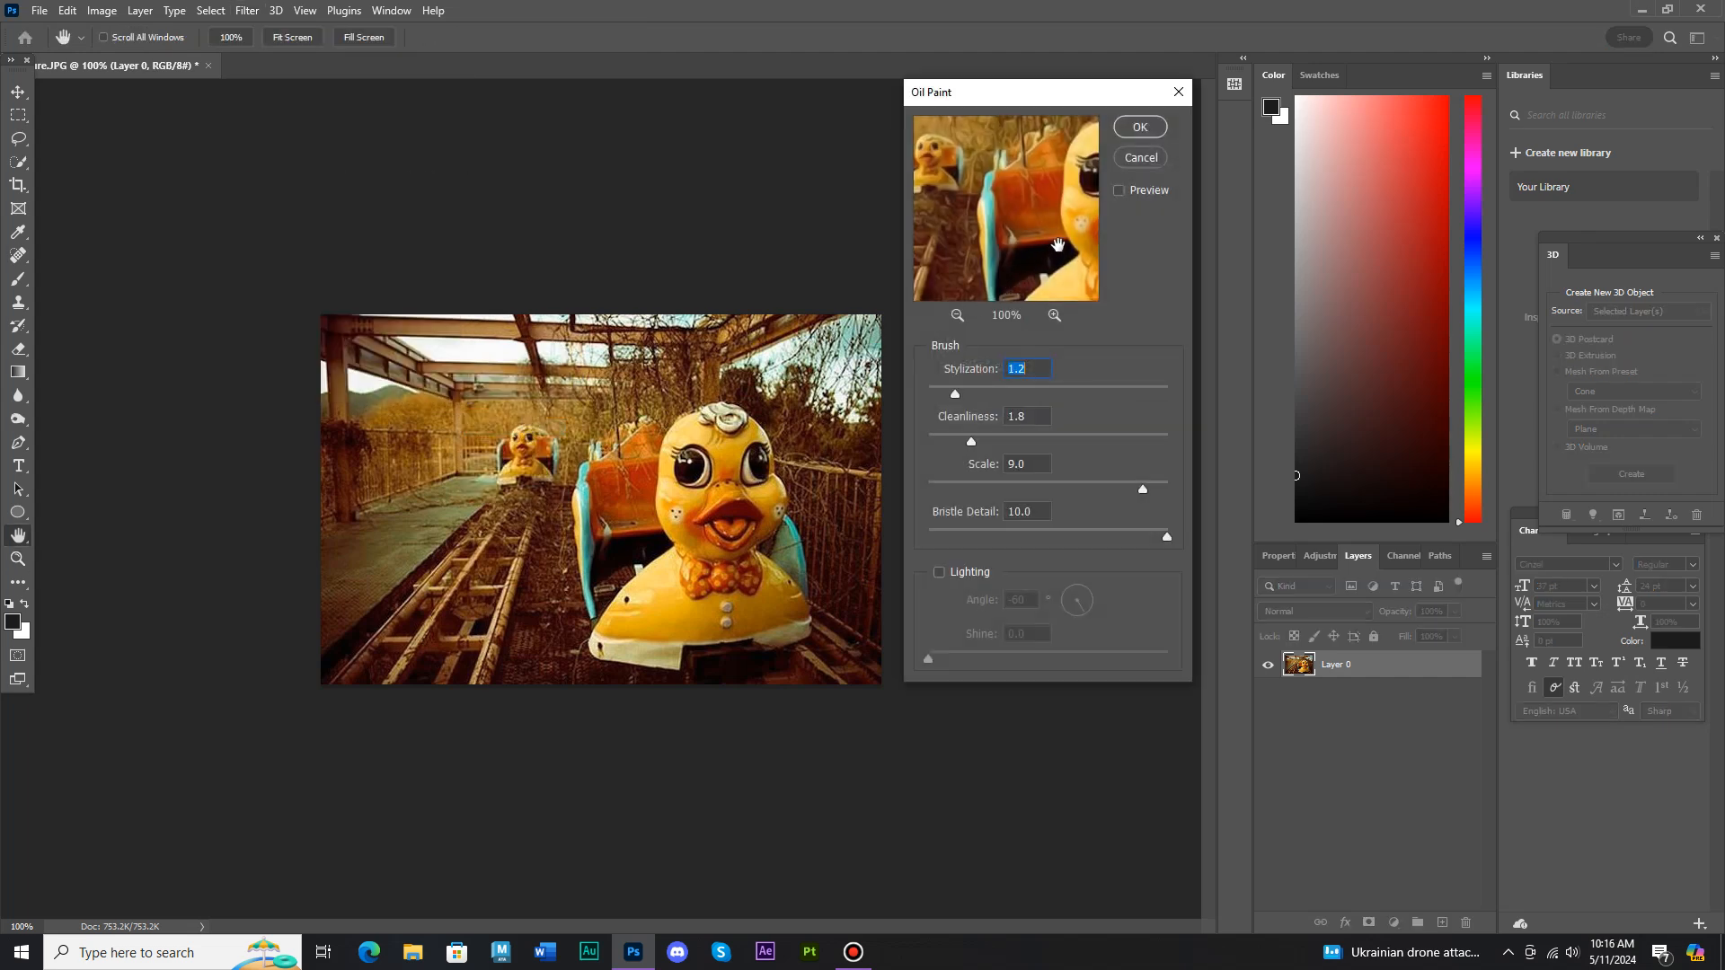
left_click(967, 315)
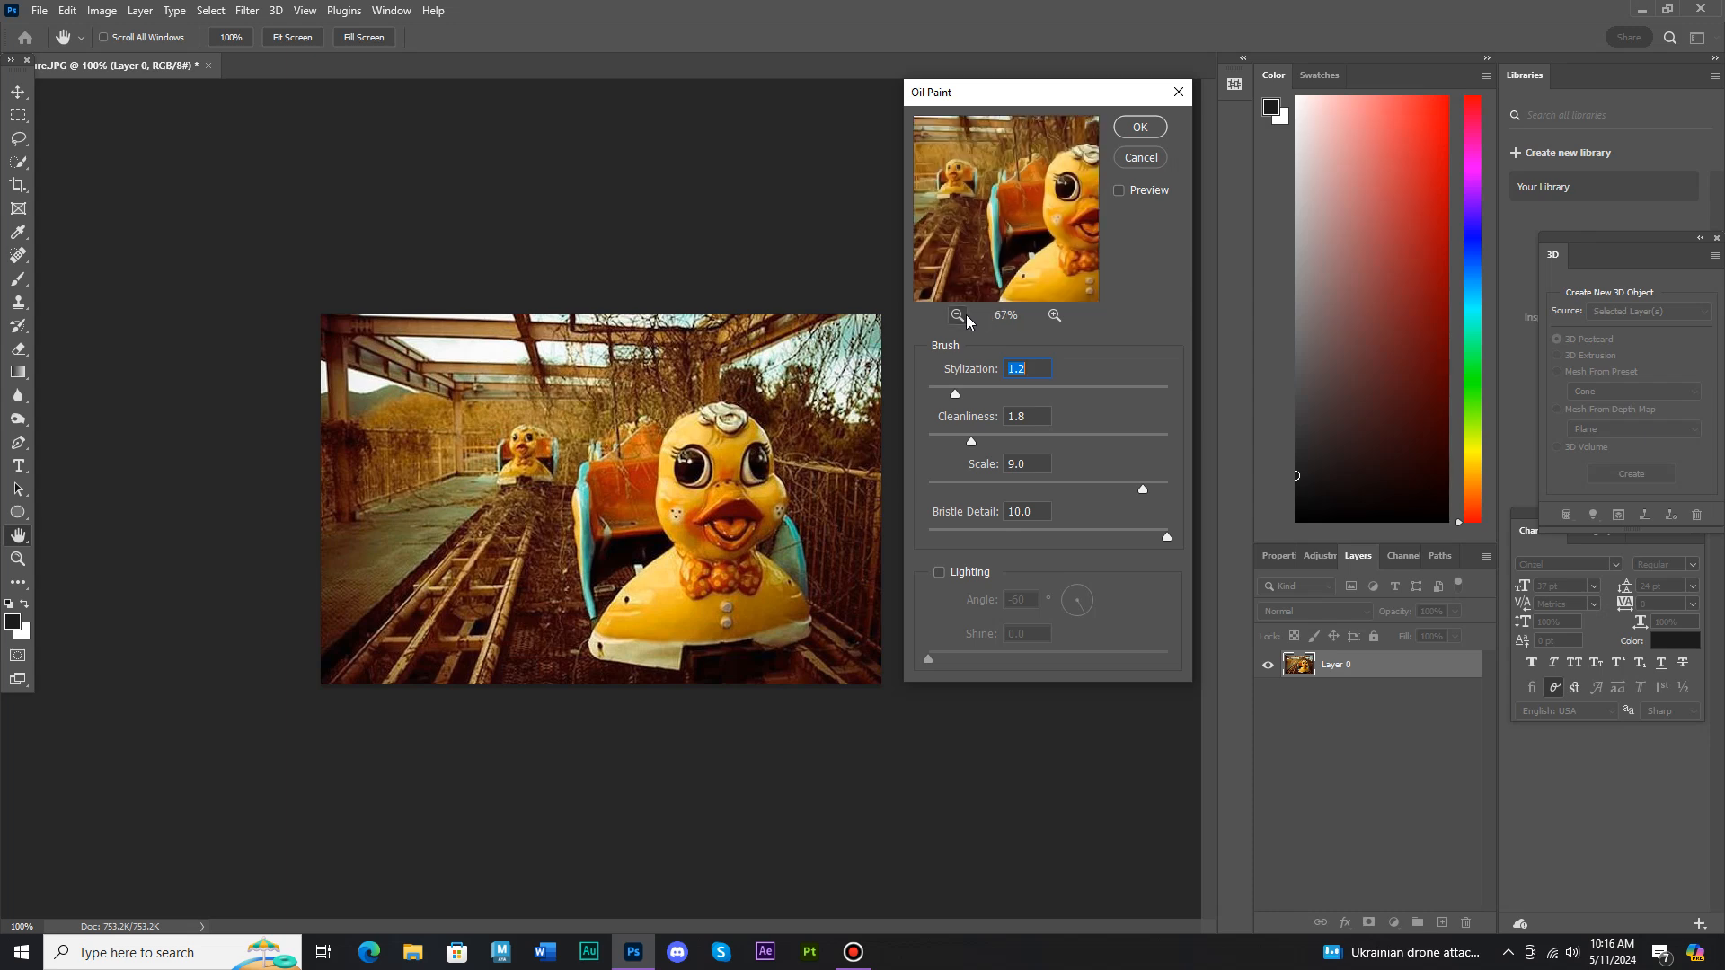
mouse_move(1053, 233)
left_mouse_down()
mouse_move(1018, 222)
mouse_move(1029, 268)
mouse_move(1060, 229)
mouse_move(1037, 293)
left_mouse_up()
left_click(1055, 315)
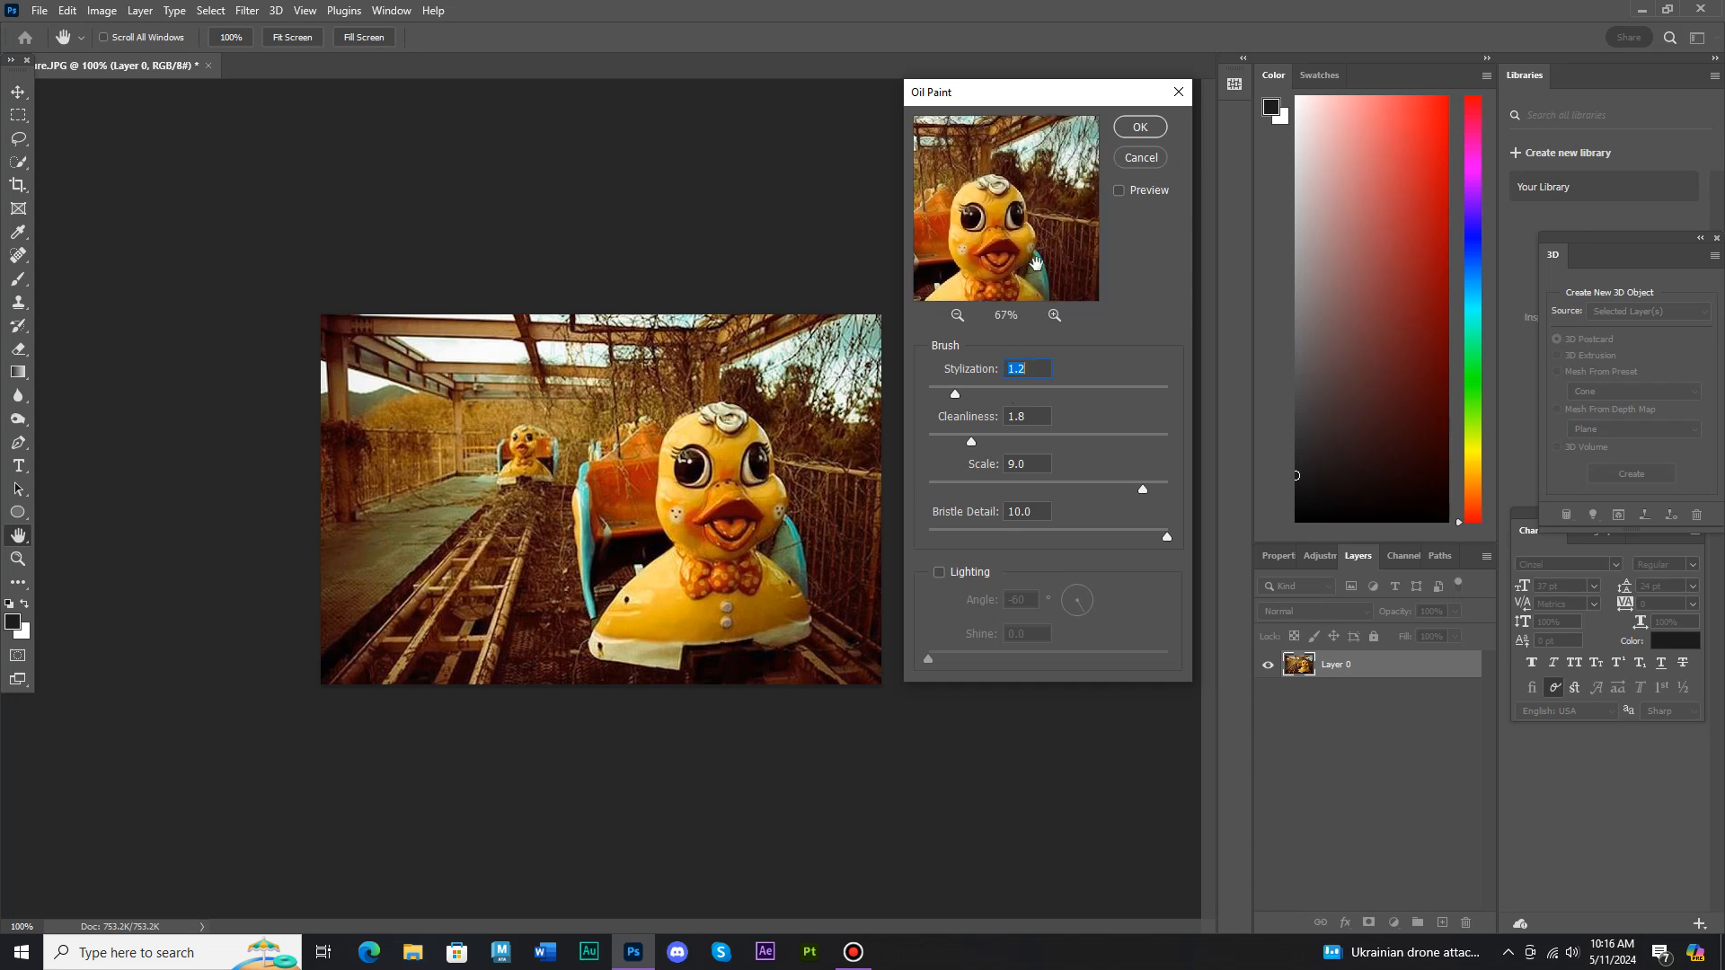
mouse_move(1020, 256)
left_mouse_down()
mouse_move(1081, 258)
mouse_move(1038, 236)
mouse_move(978, 262)
left_mouse_up()
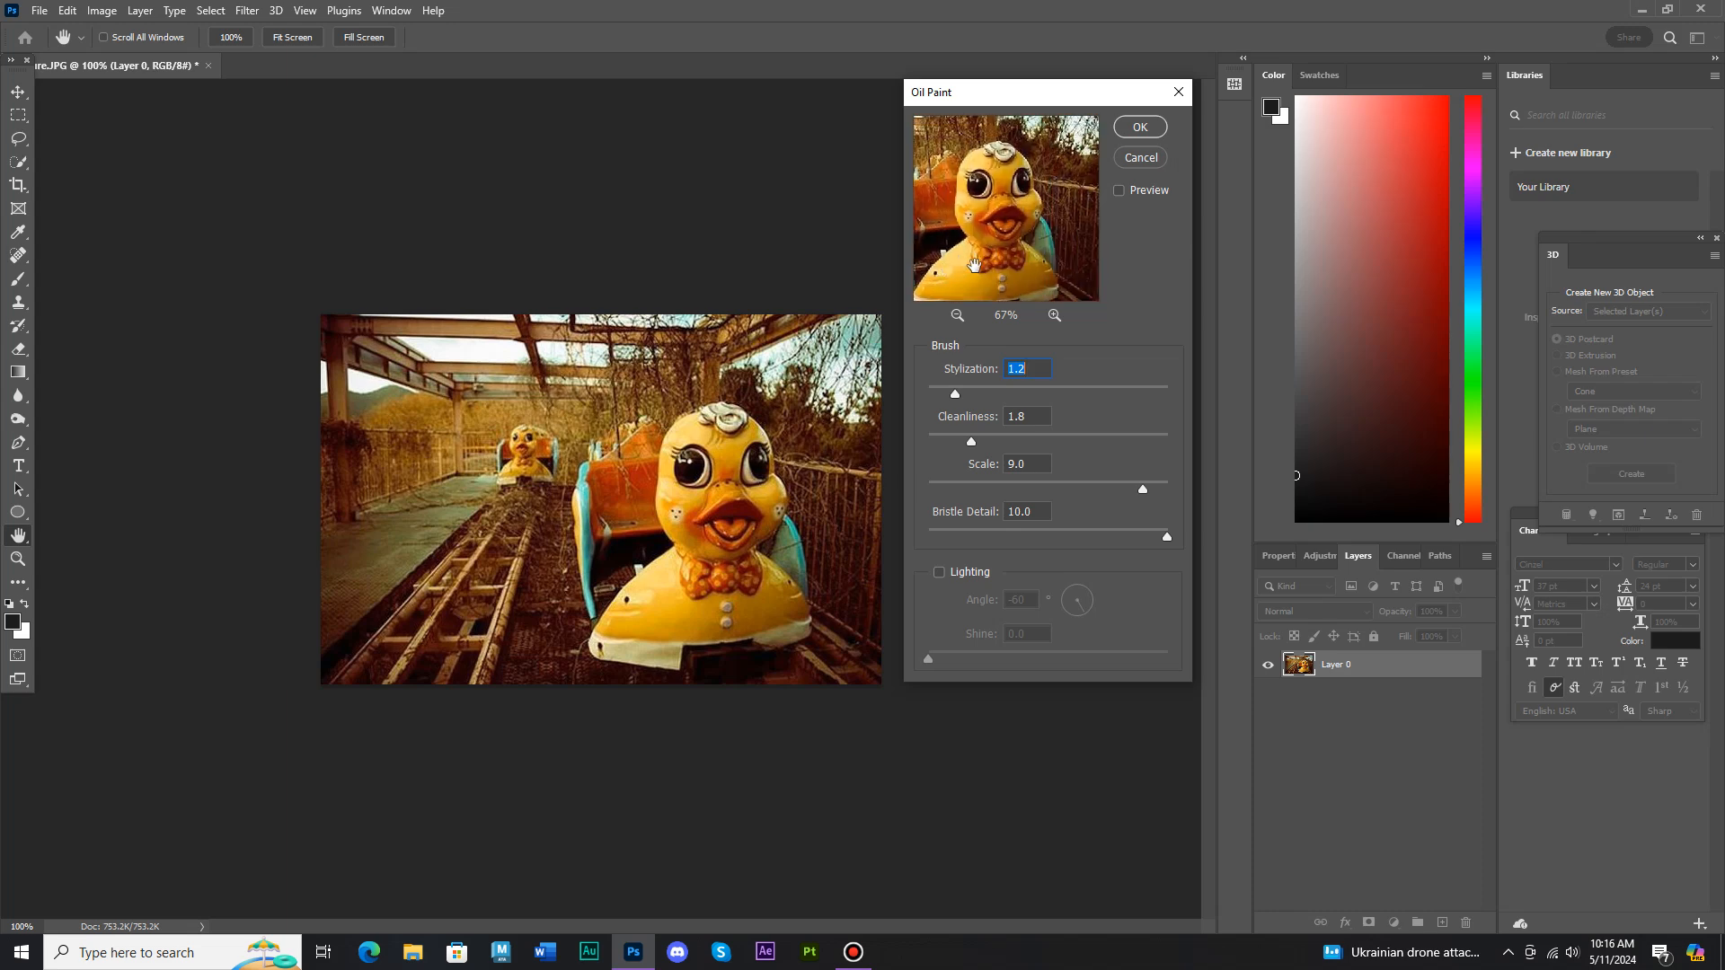
Step: Adjust the Oil Paint filter's stylization, cleanliness, scale and bristle detail for a painterly look and apply it to Layer 0
left_click_drag(969, 443, 956, 442)
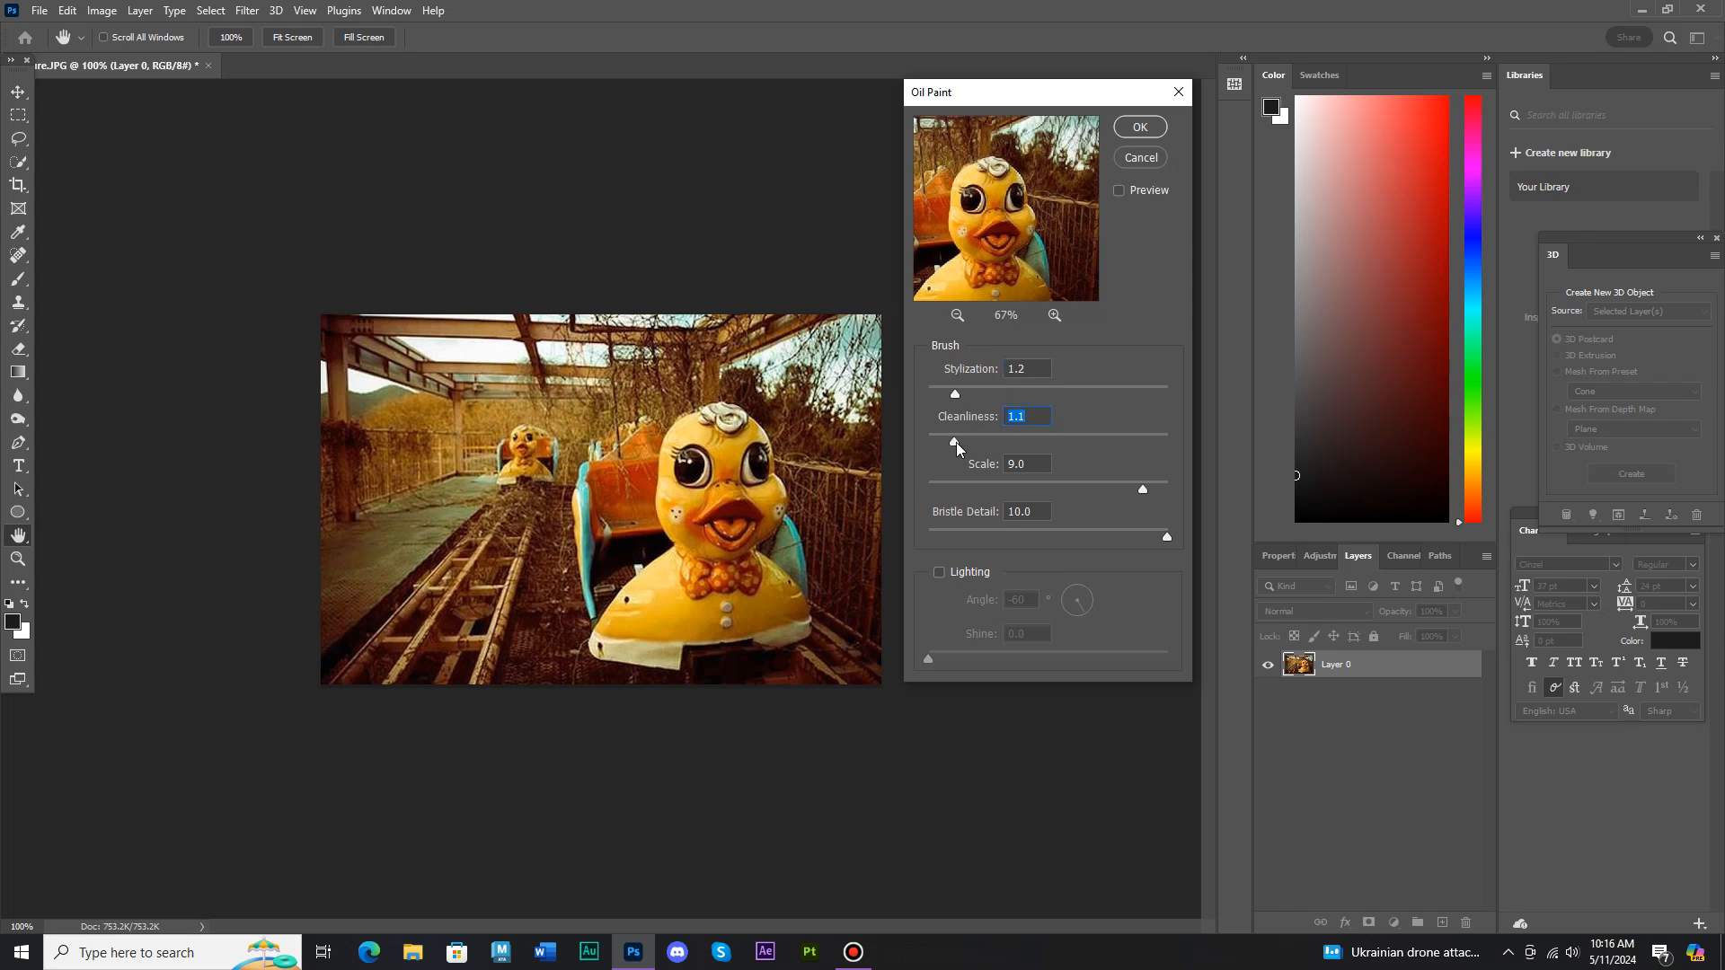
left_click_drag(1046, 393, 1093, 394)
left_click(1035, 437)
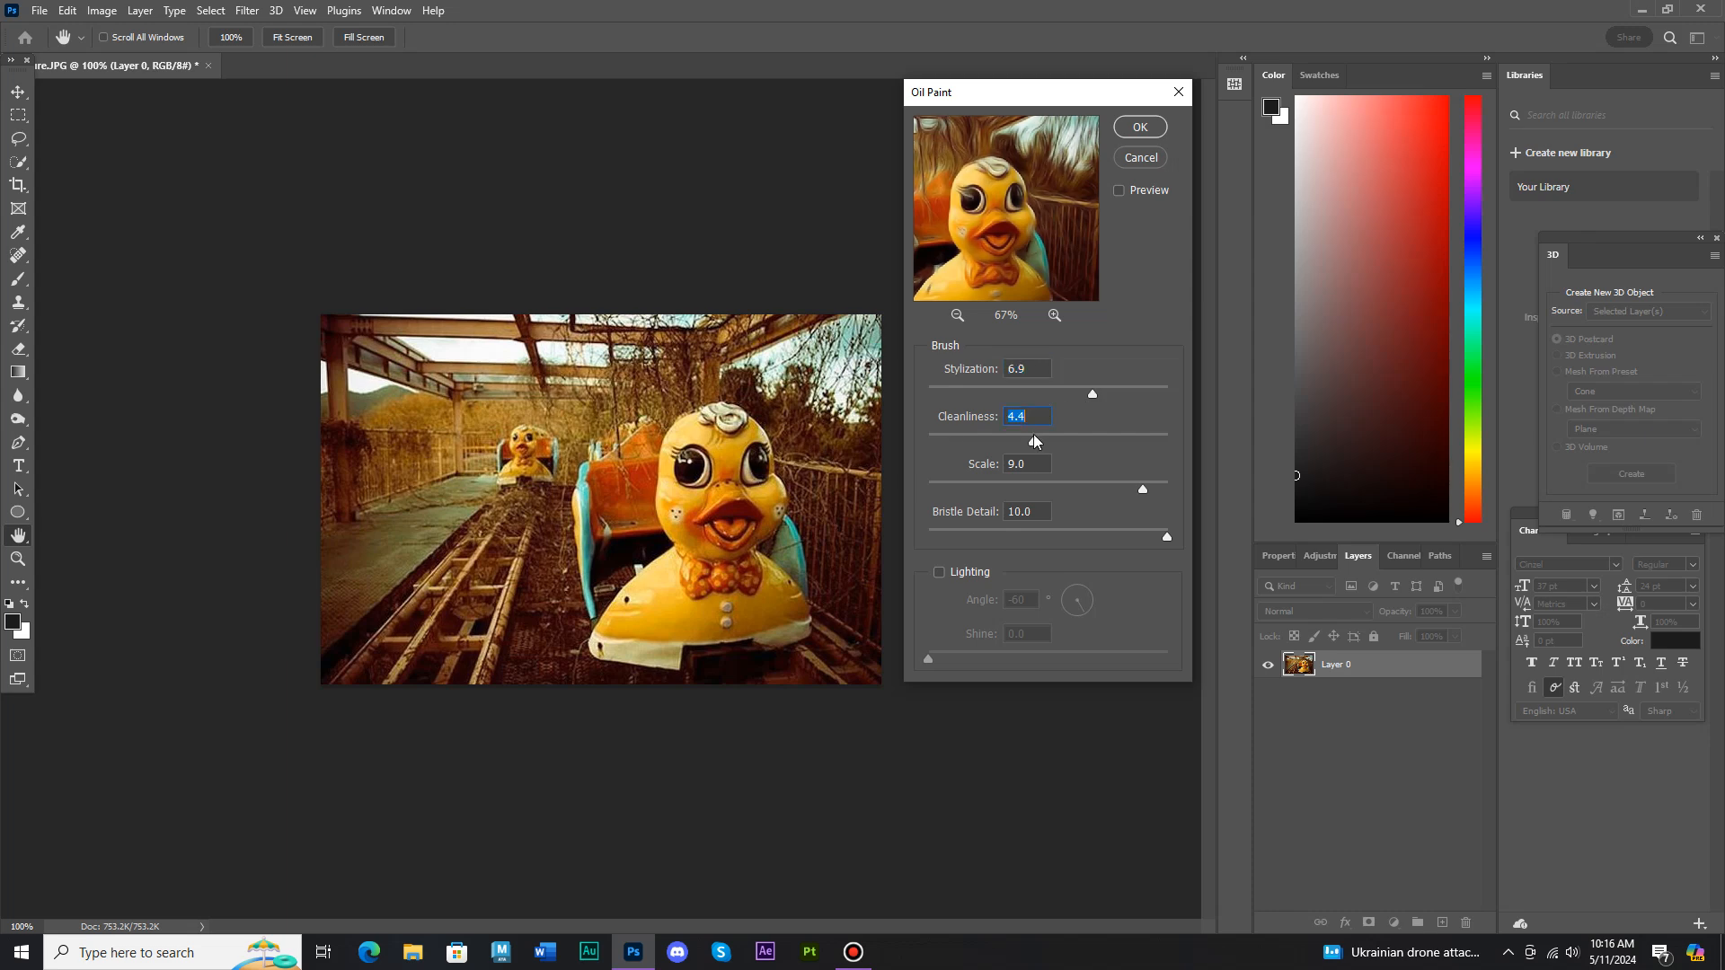
left_click_drag(953, 435, 945, 437)
left_click(982, 392)
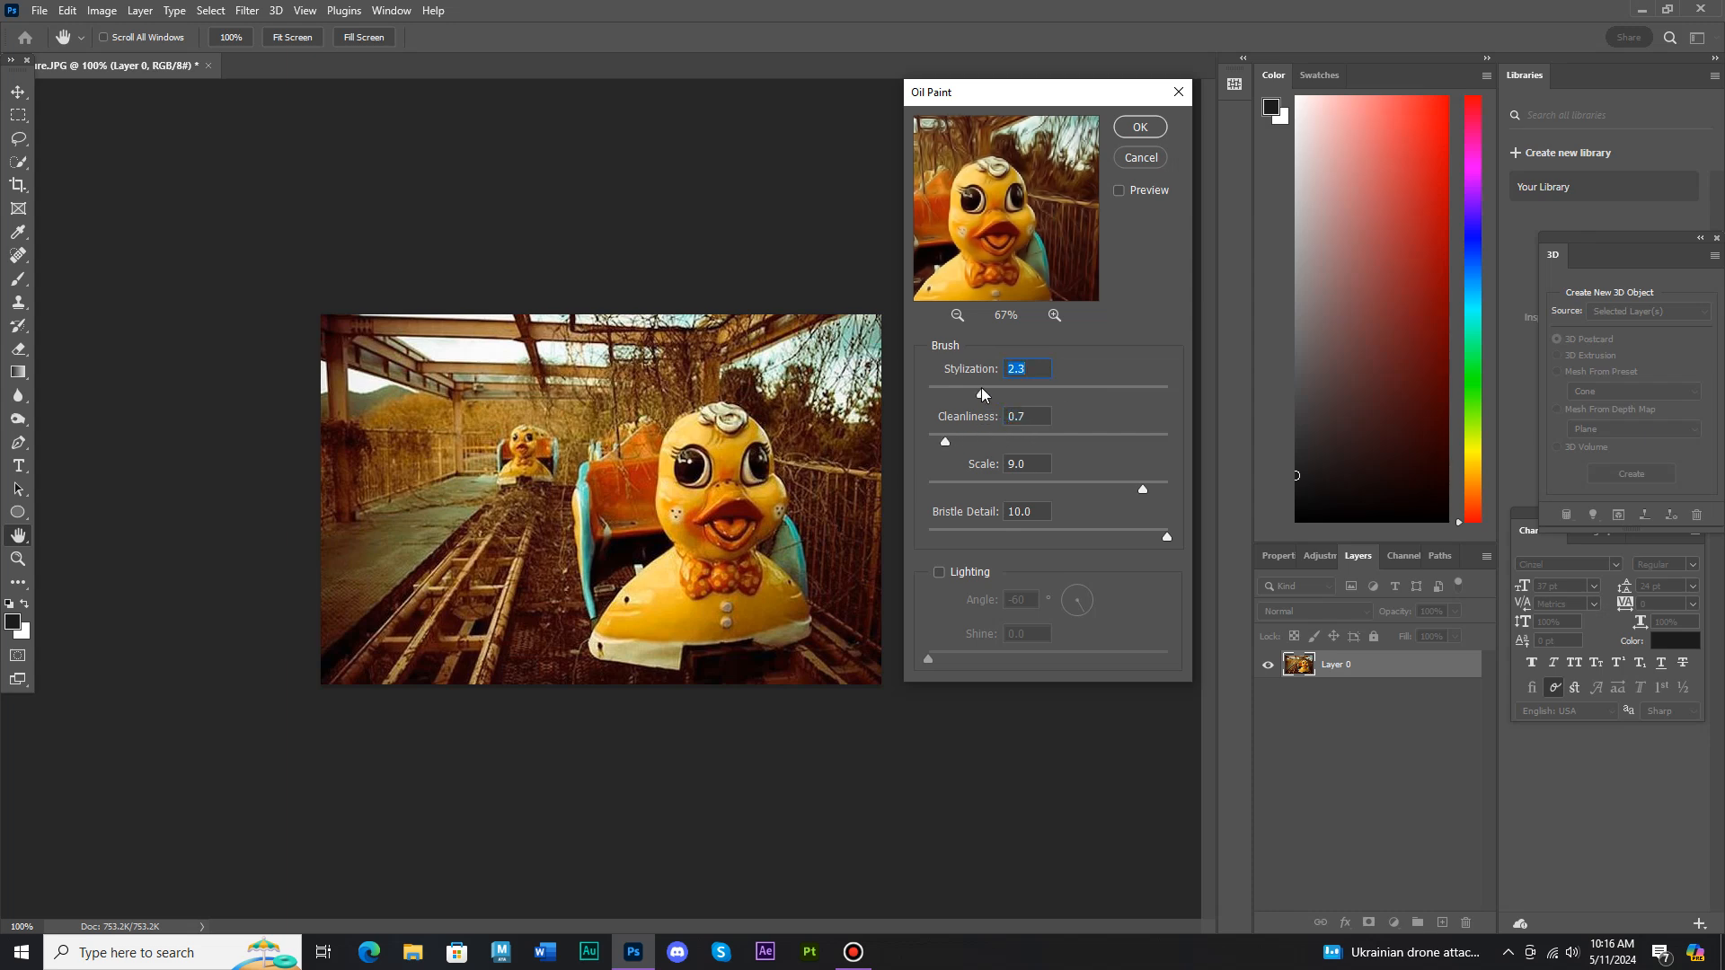
left_click(984, 487)
left_click_drag(984, 487, 915, 530)
left_click_drag(998, 387, 945, 440)
left_click(1141, 127)
key("z")
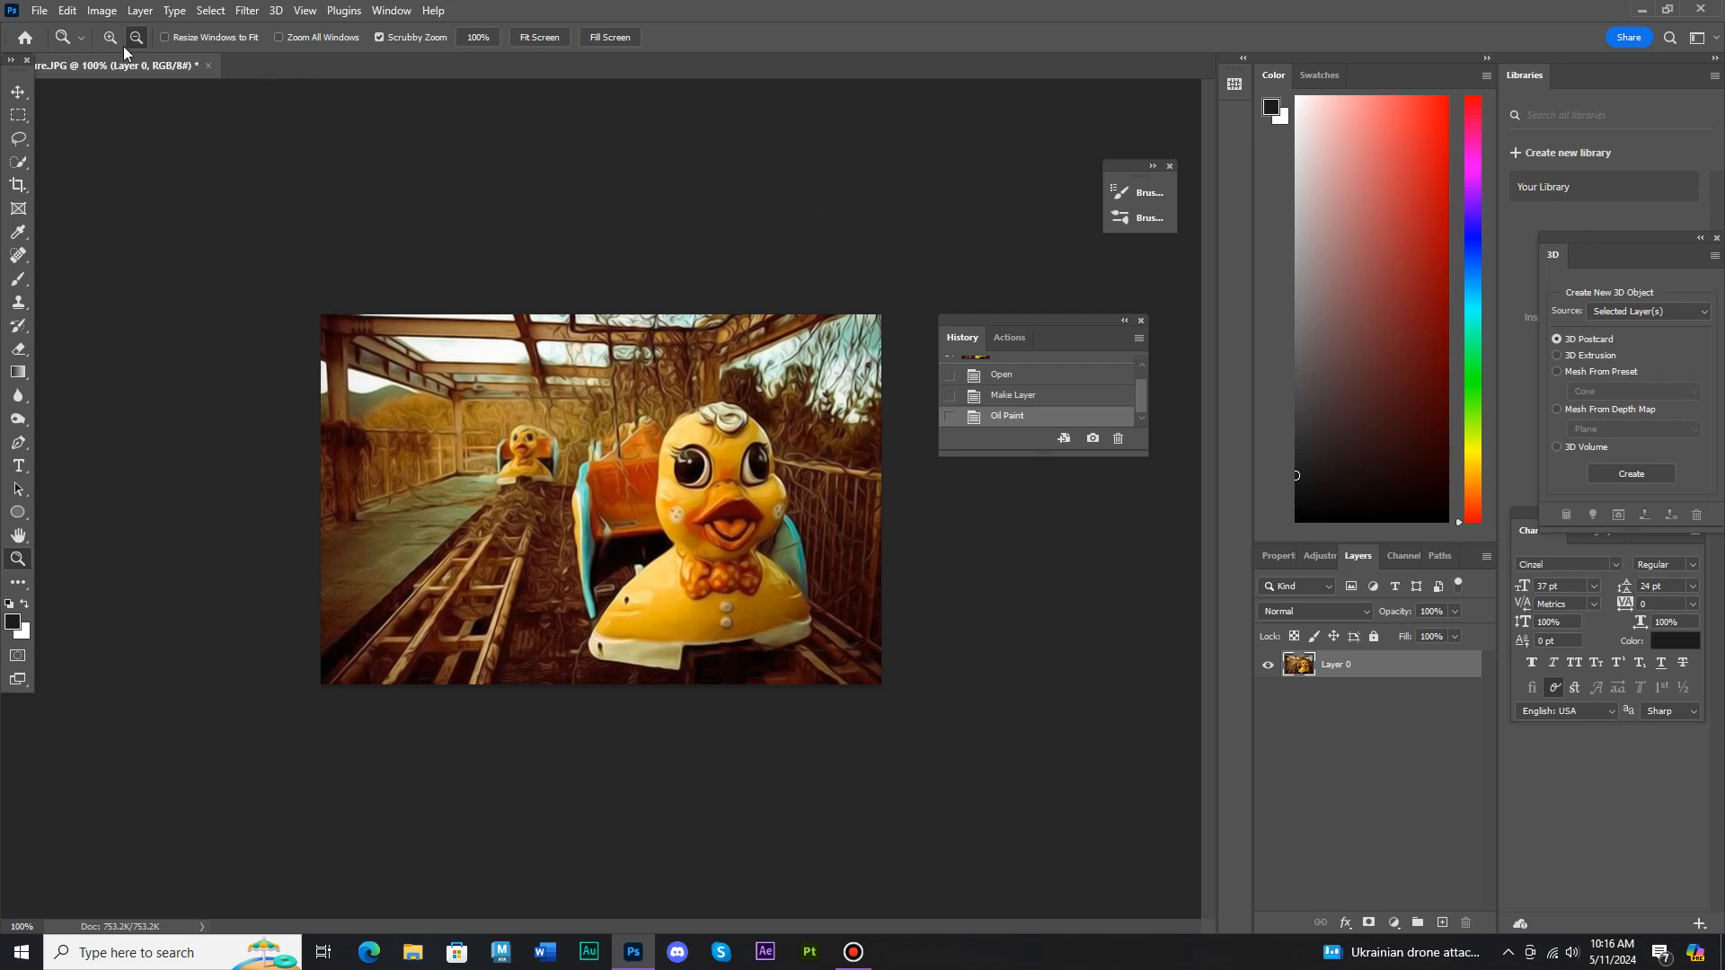
Step: Desaturate the painted image with a Hue/Saturation adjustment, setting Saturation to -57
left_click(98, 10)
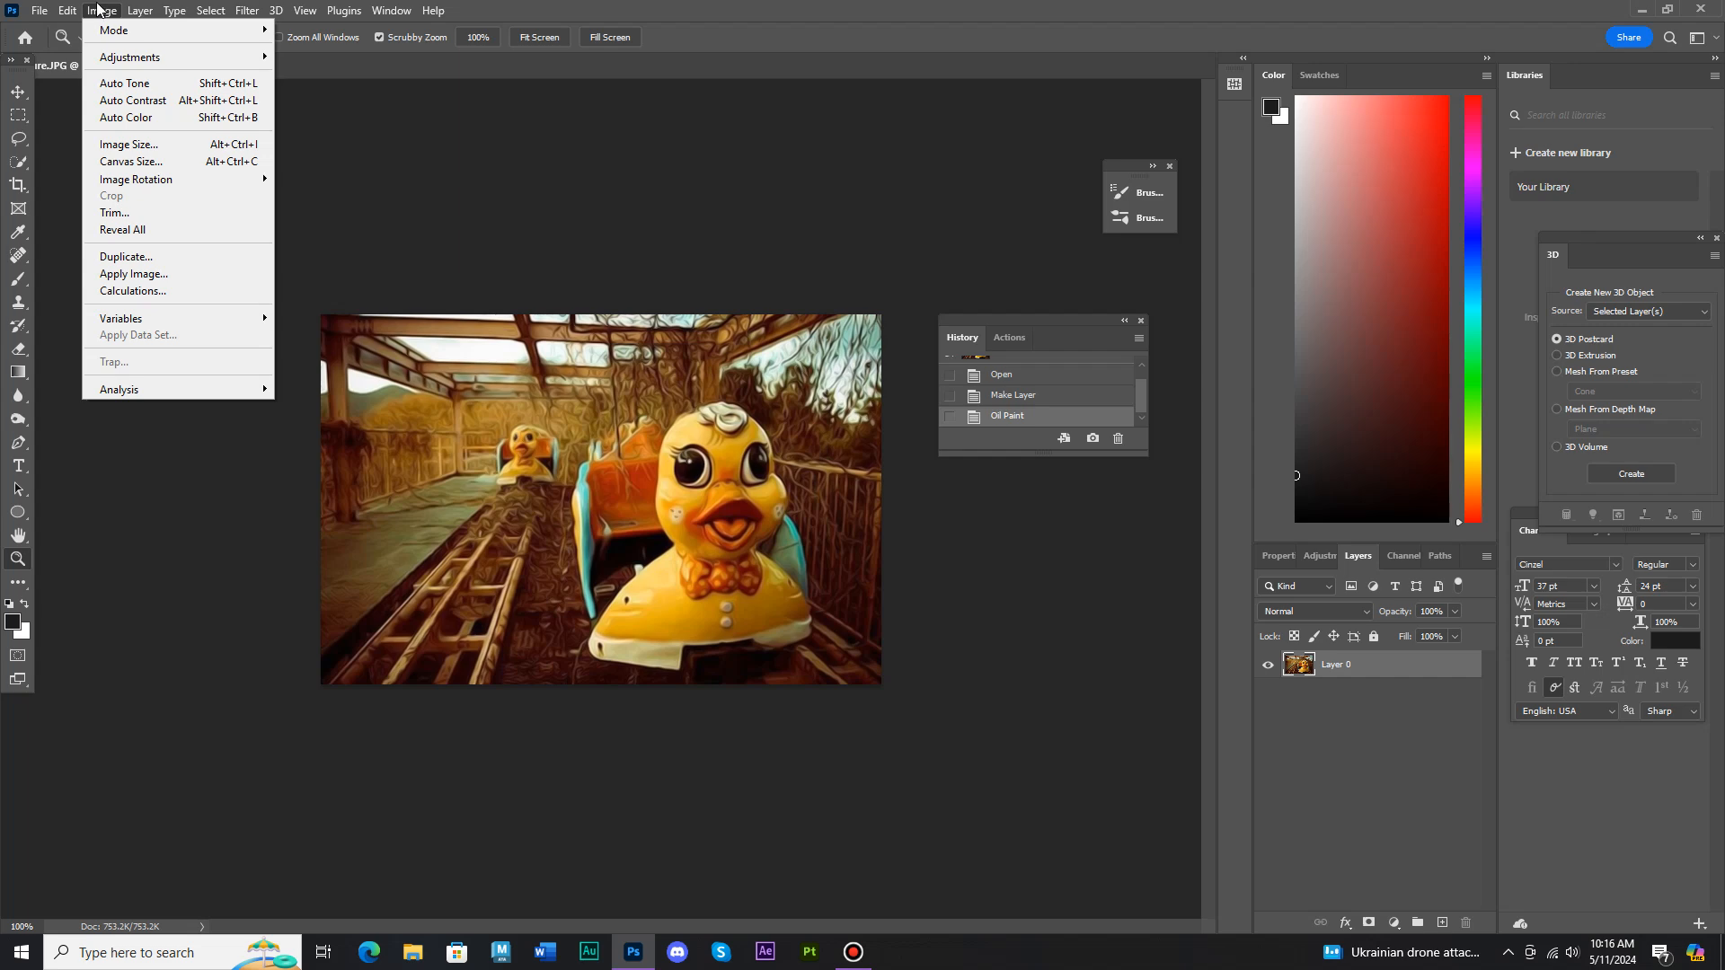
mouse_move(123, 57)
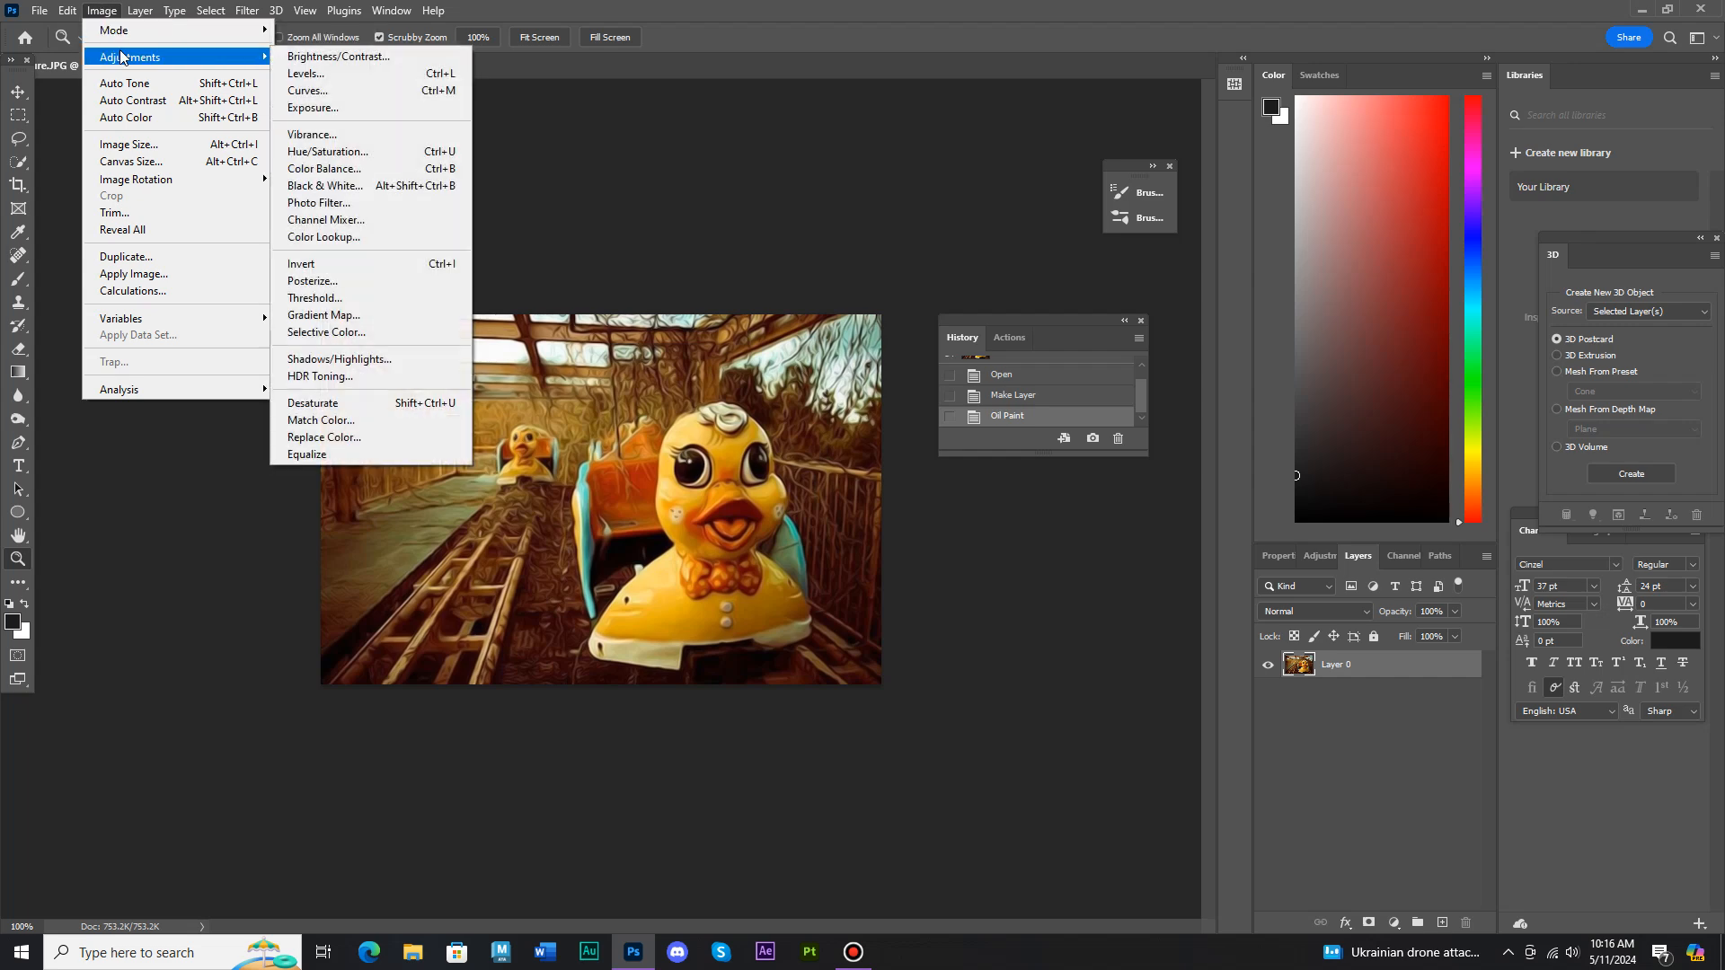
left_click(376, 156)
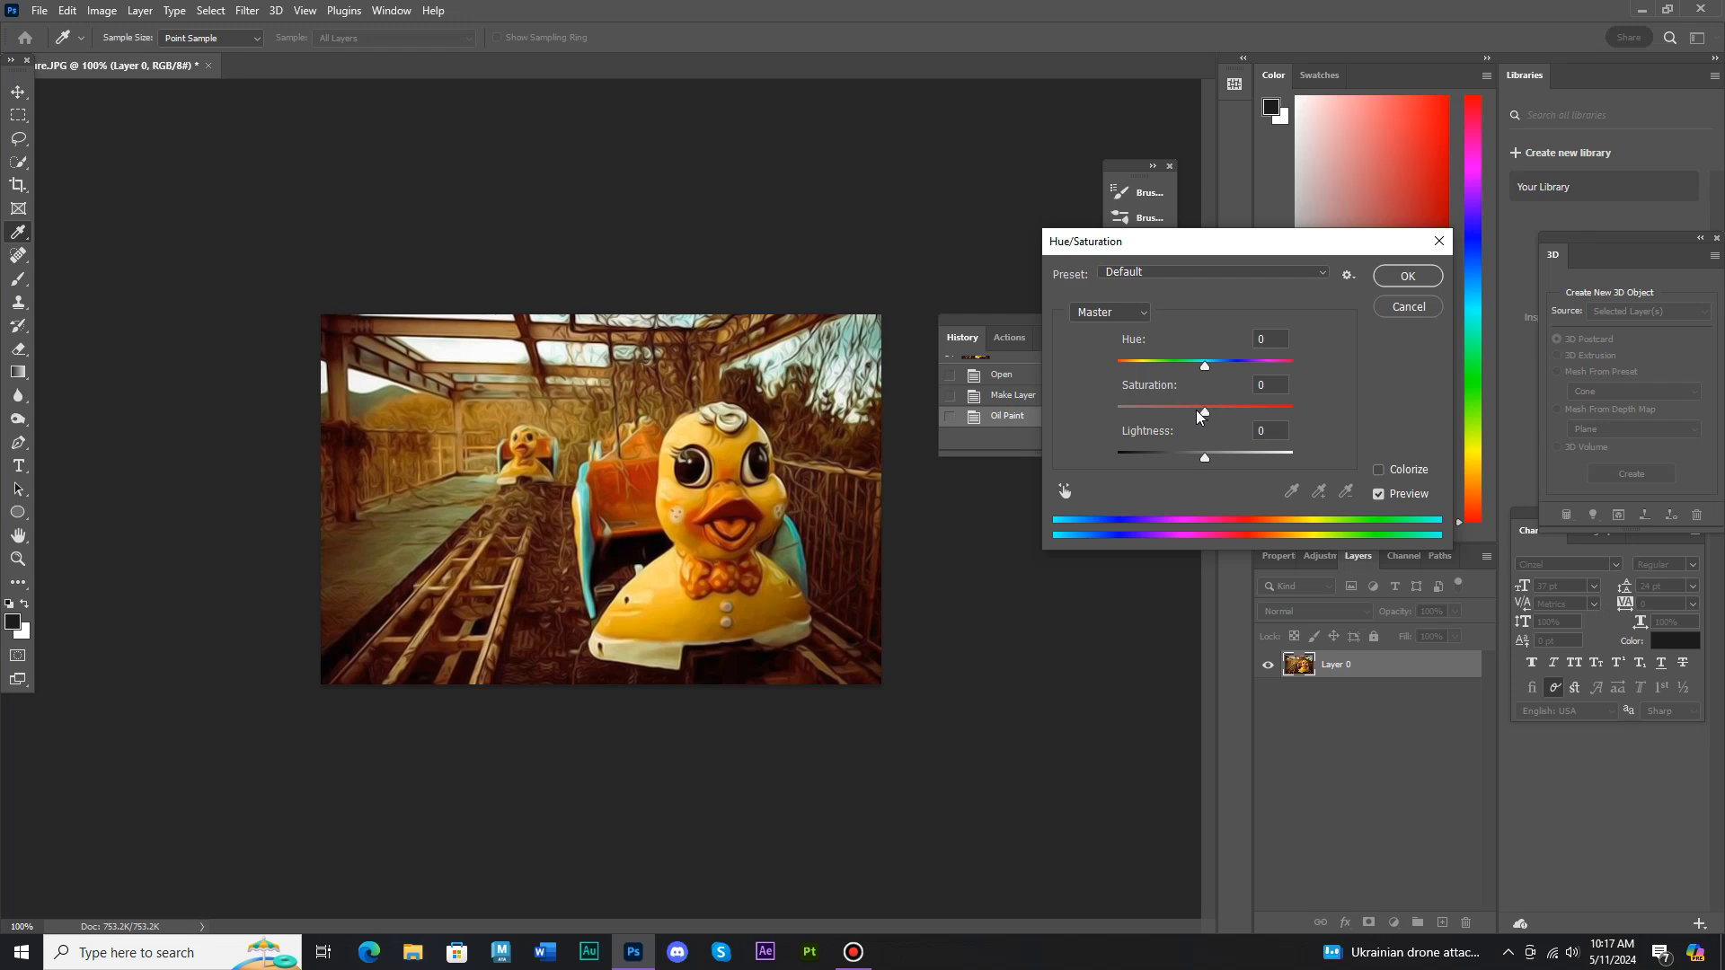
left_click_drag(1203, 412, 1158, 413)
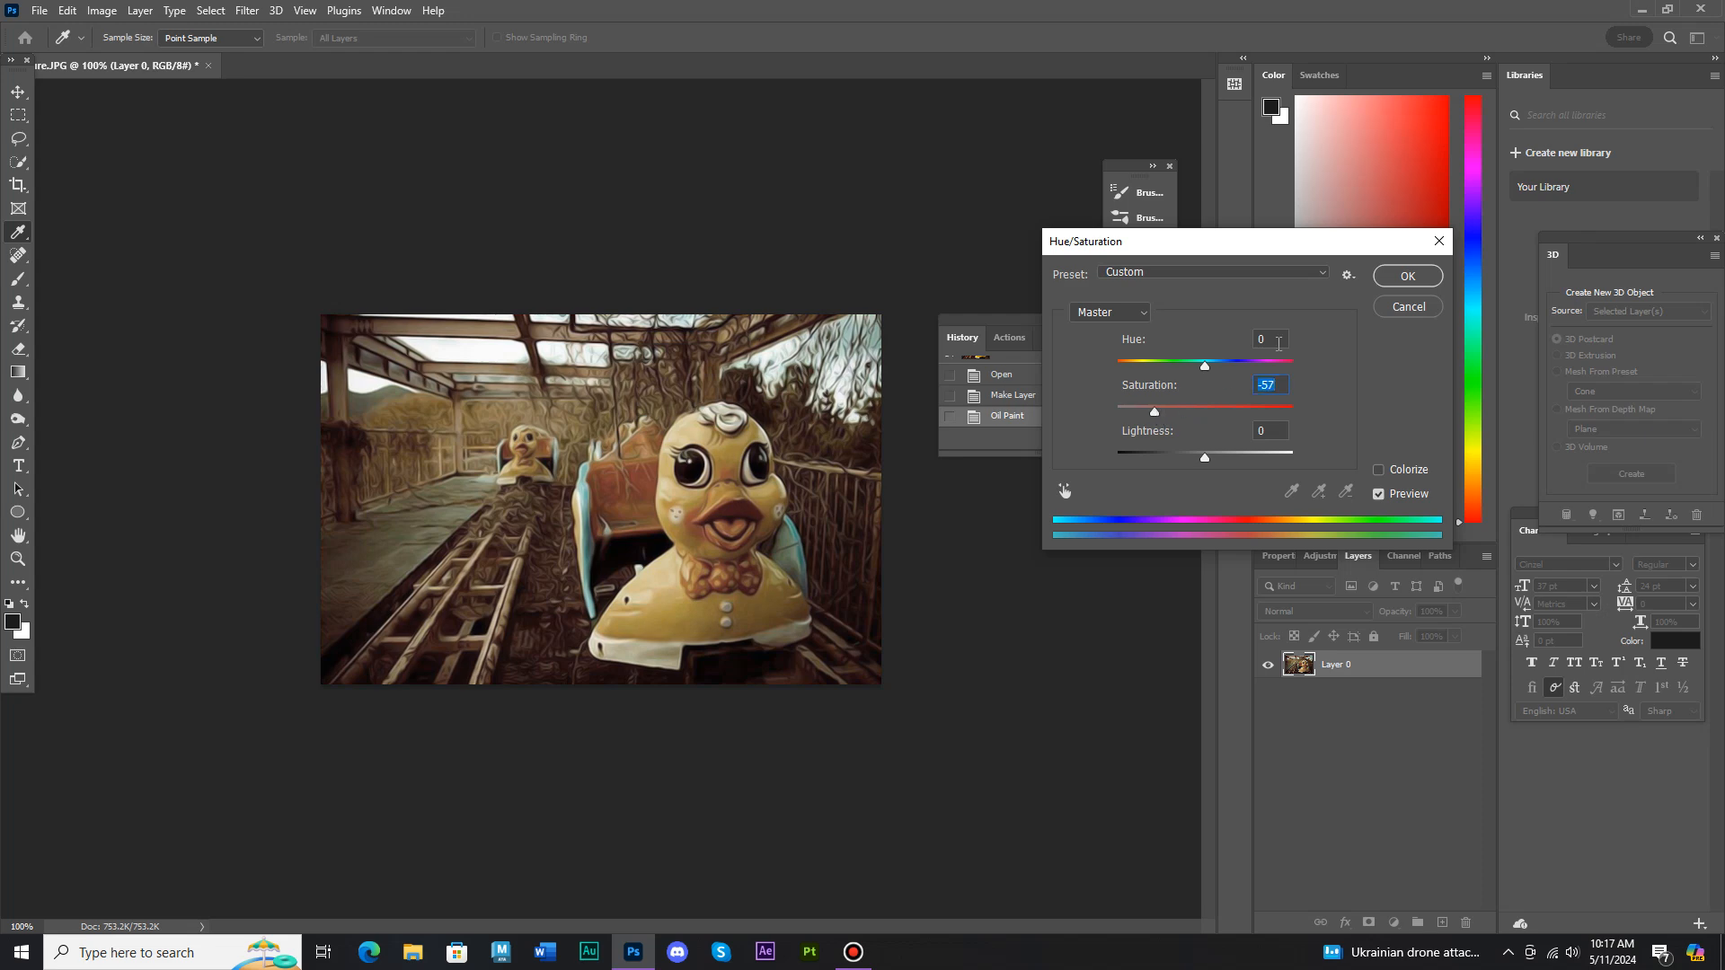
left_click(1395, 284)
key("z")
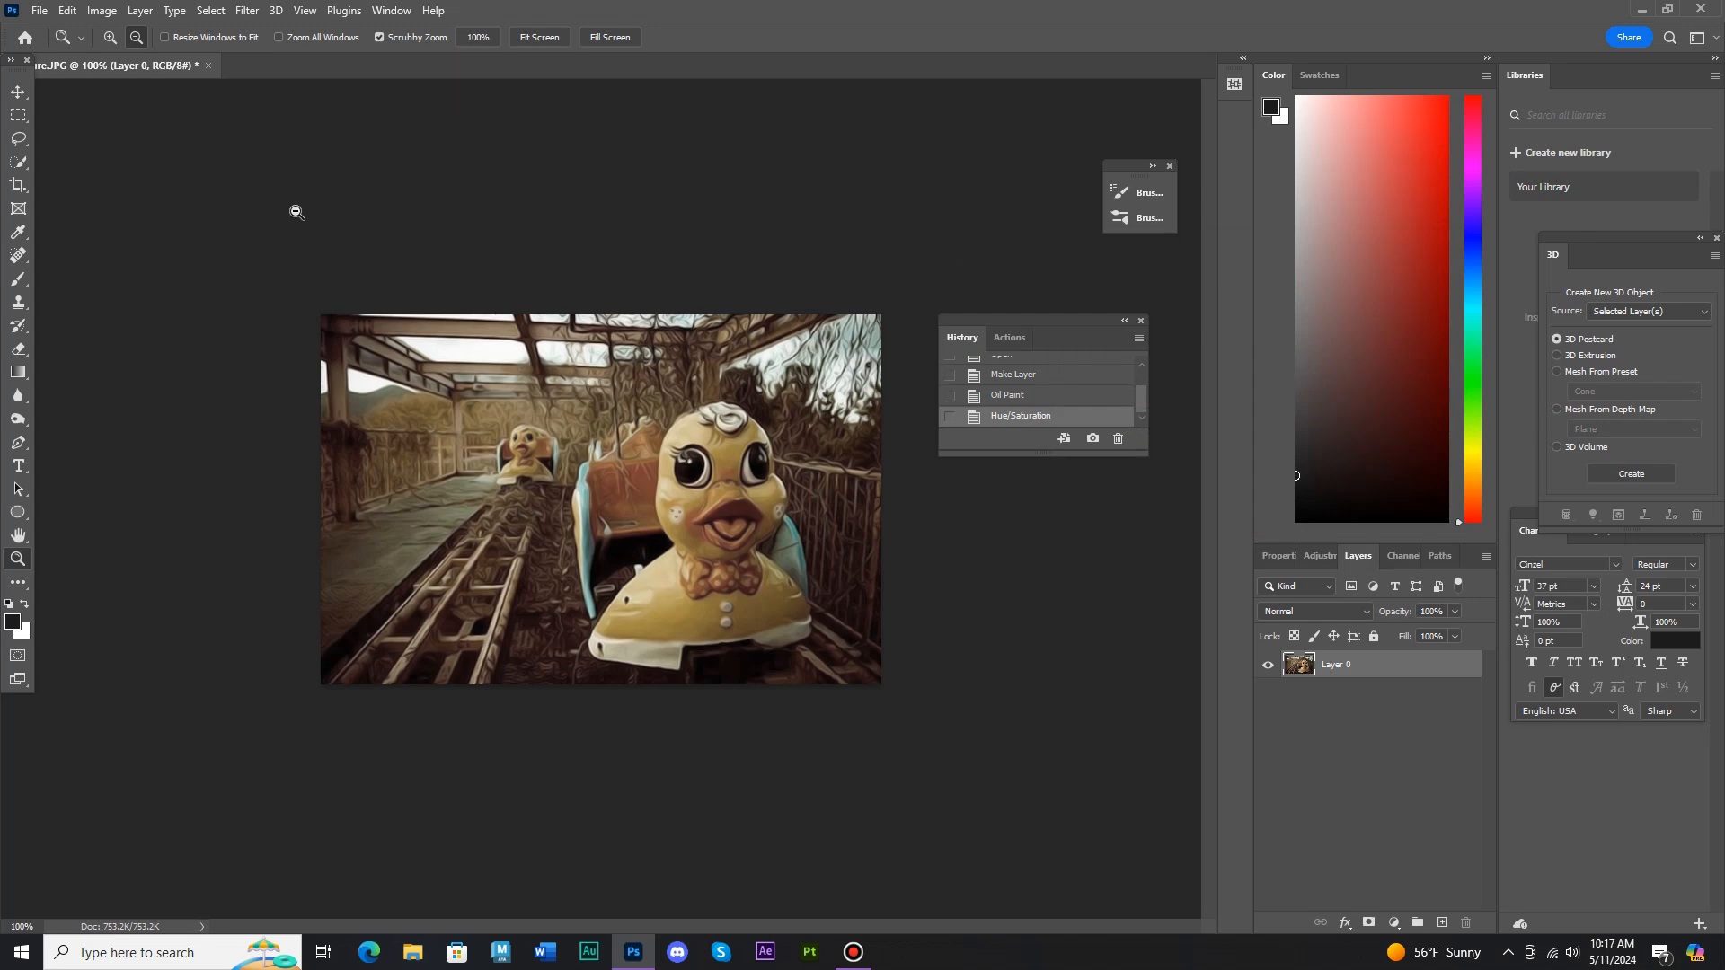
Step: Apply an Exposure adjustment with Exposure +0.92, Offset -0.0336 and Gamma Correction 0.91
left_click(103, 10)
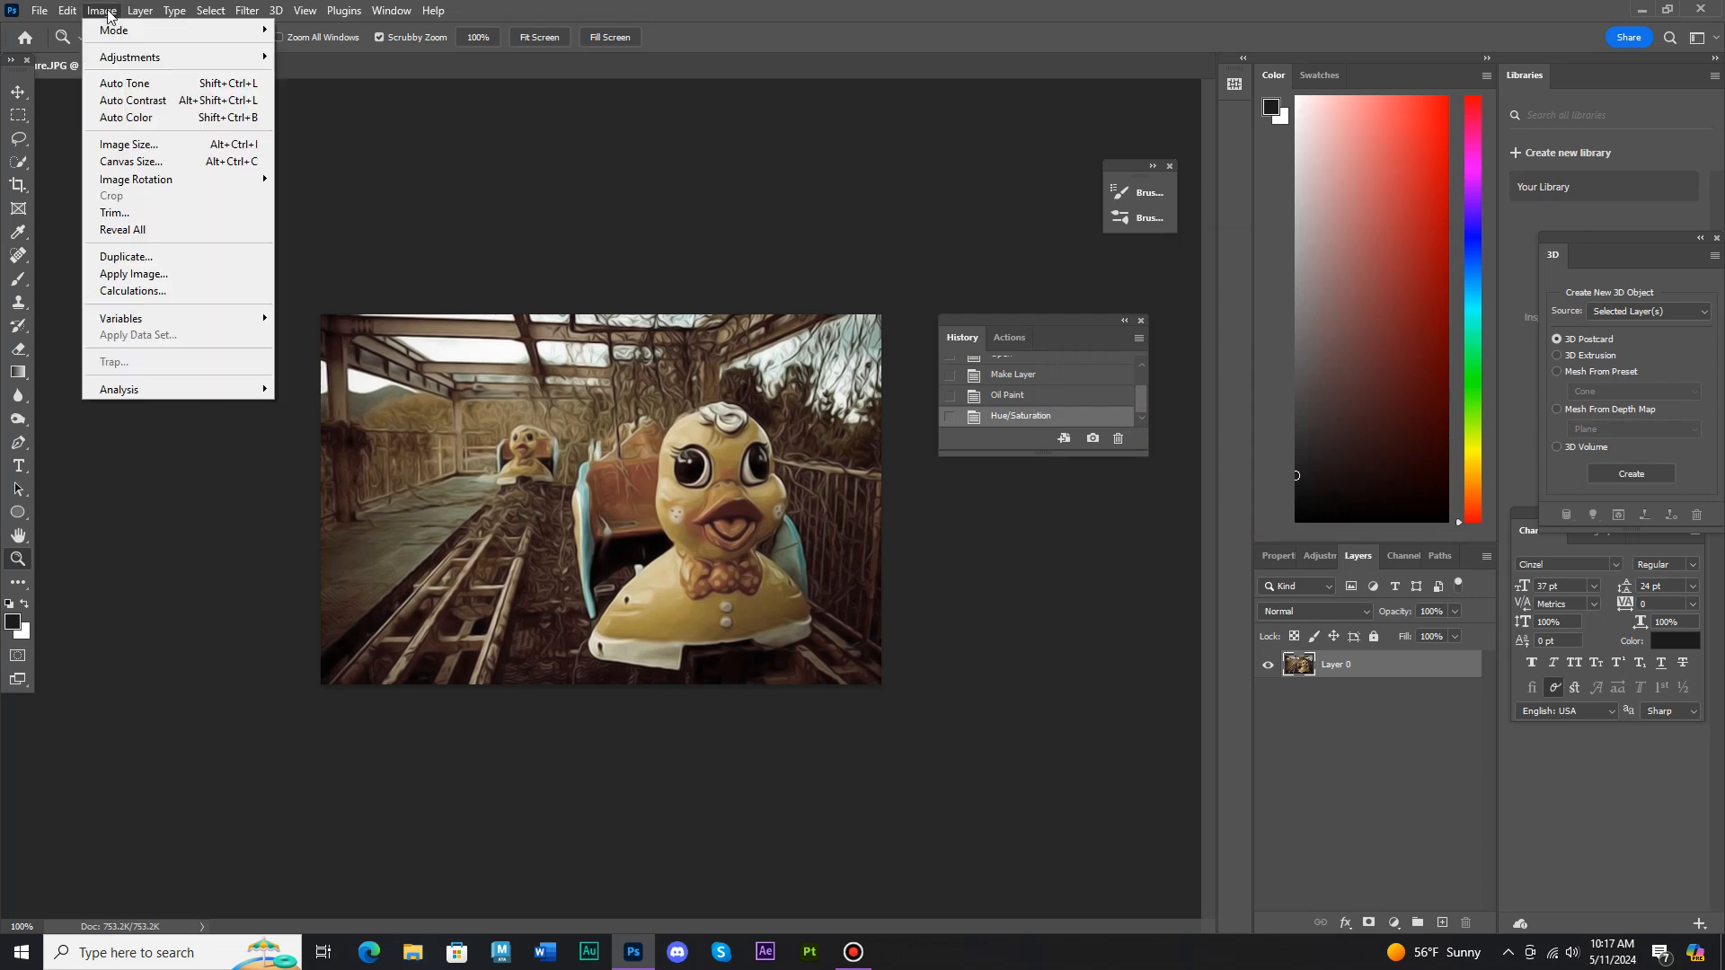
mouse_move(119, 56)
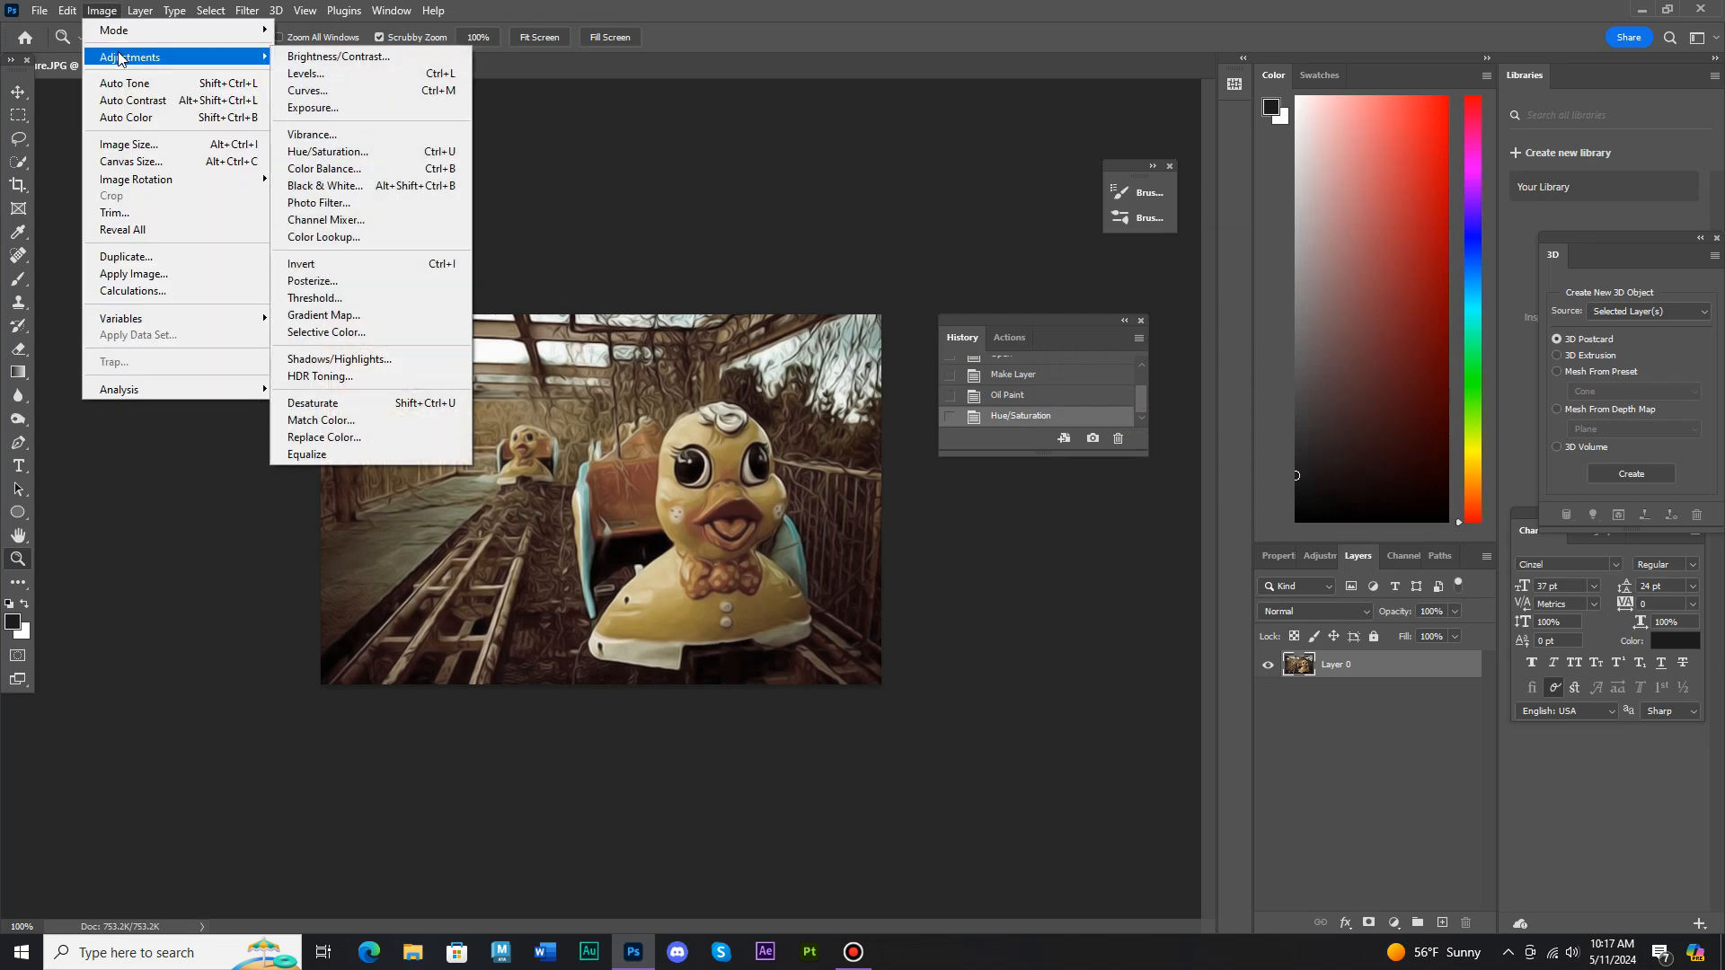
left_click(340, 108)
mouse_move(1055, 590)
left_mouse_down()
mouse_move(1020, 634)
mouse_move(1052, 591)
left_mouse_up()
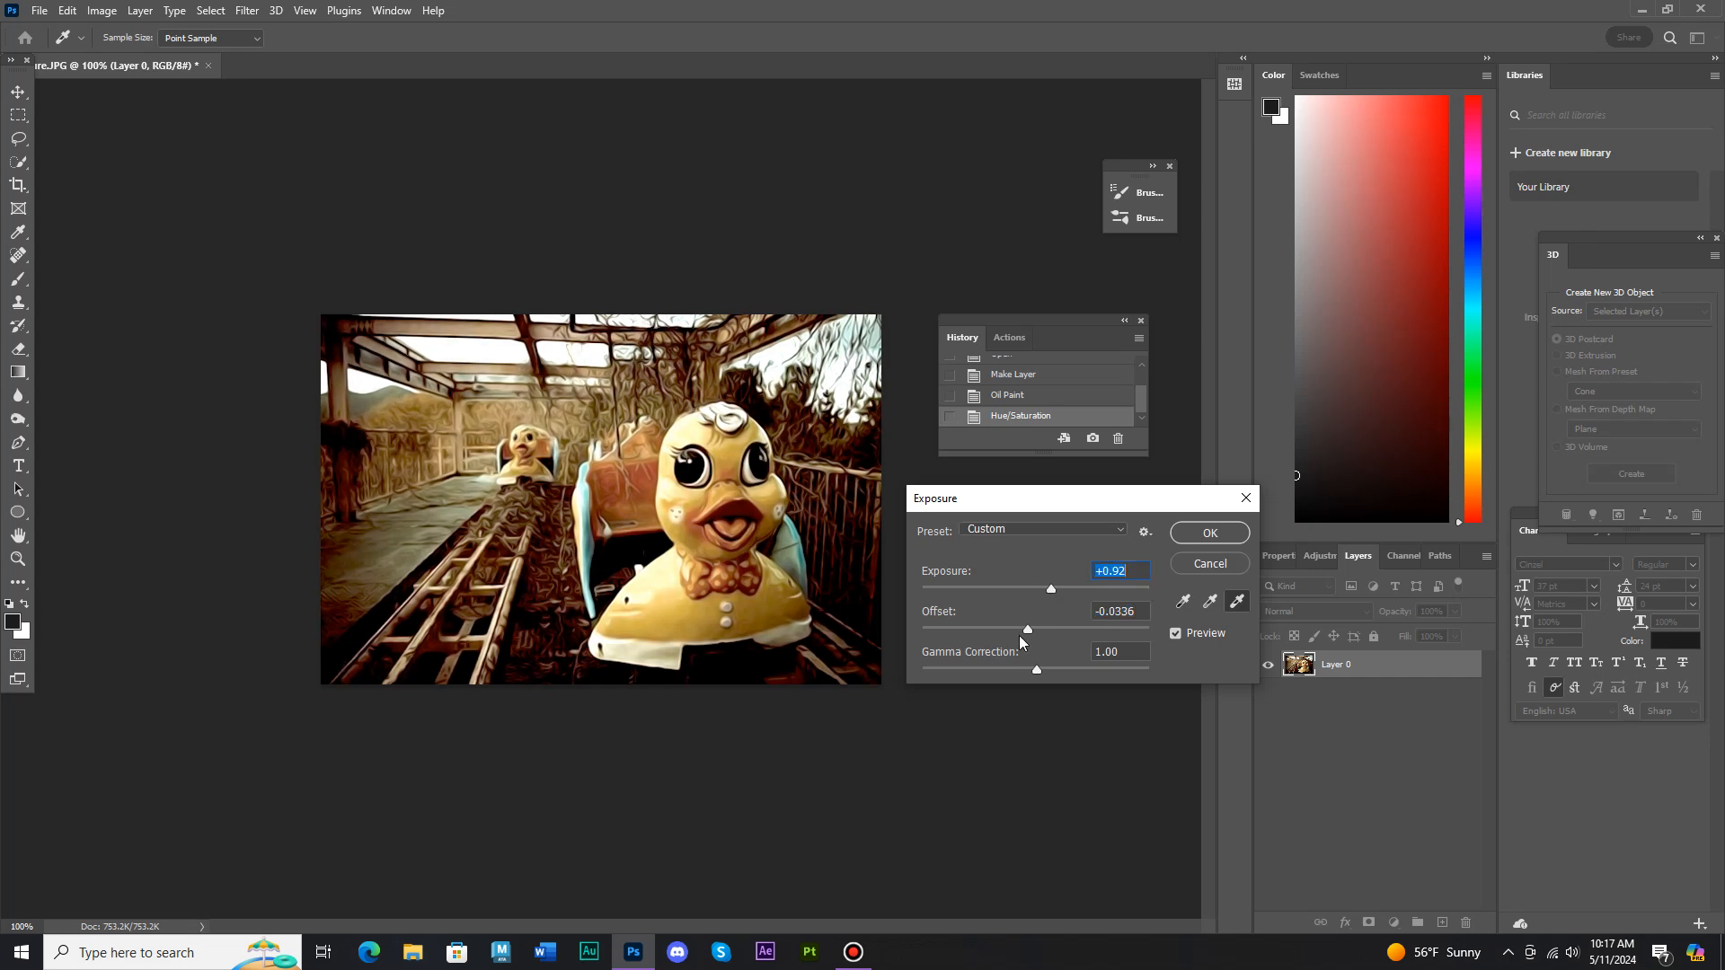
left_click_drag(1033, 672, 1052, 588)
left_click(1186, 537)
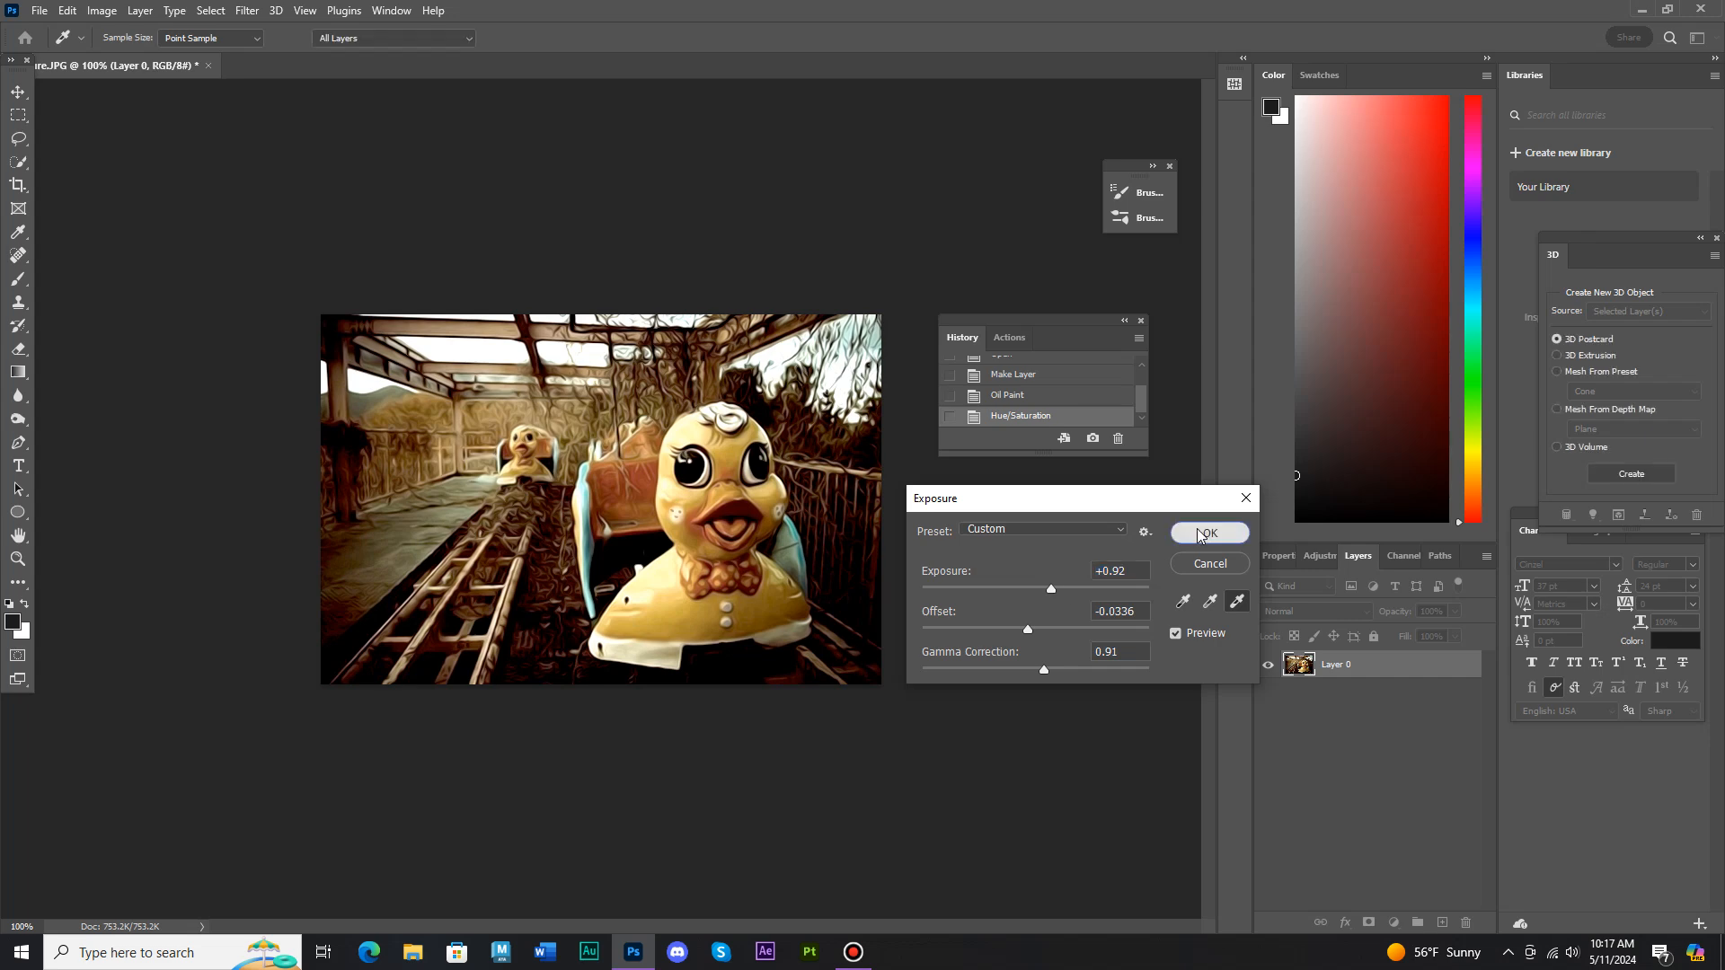
key("z")
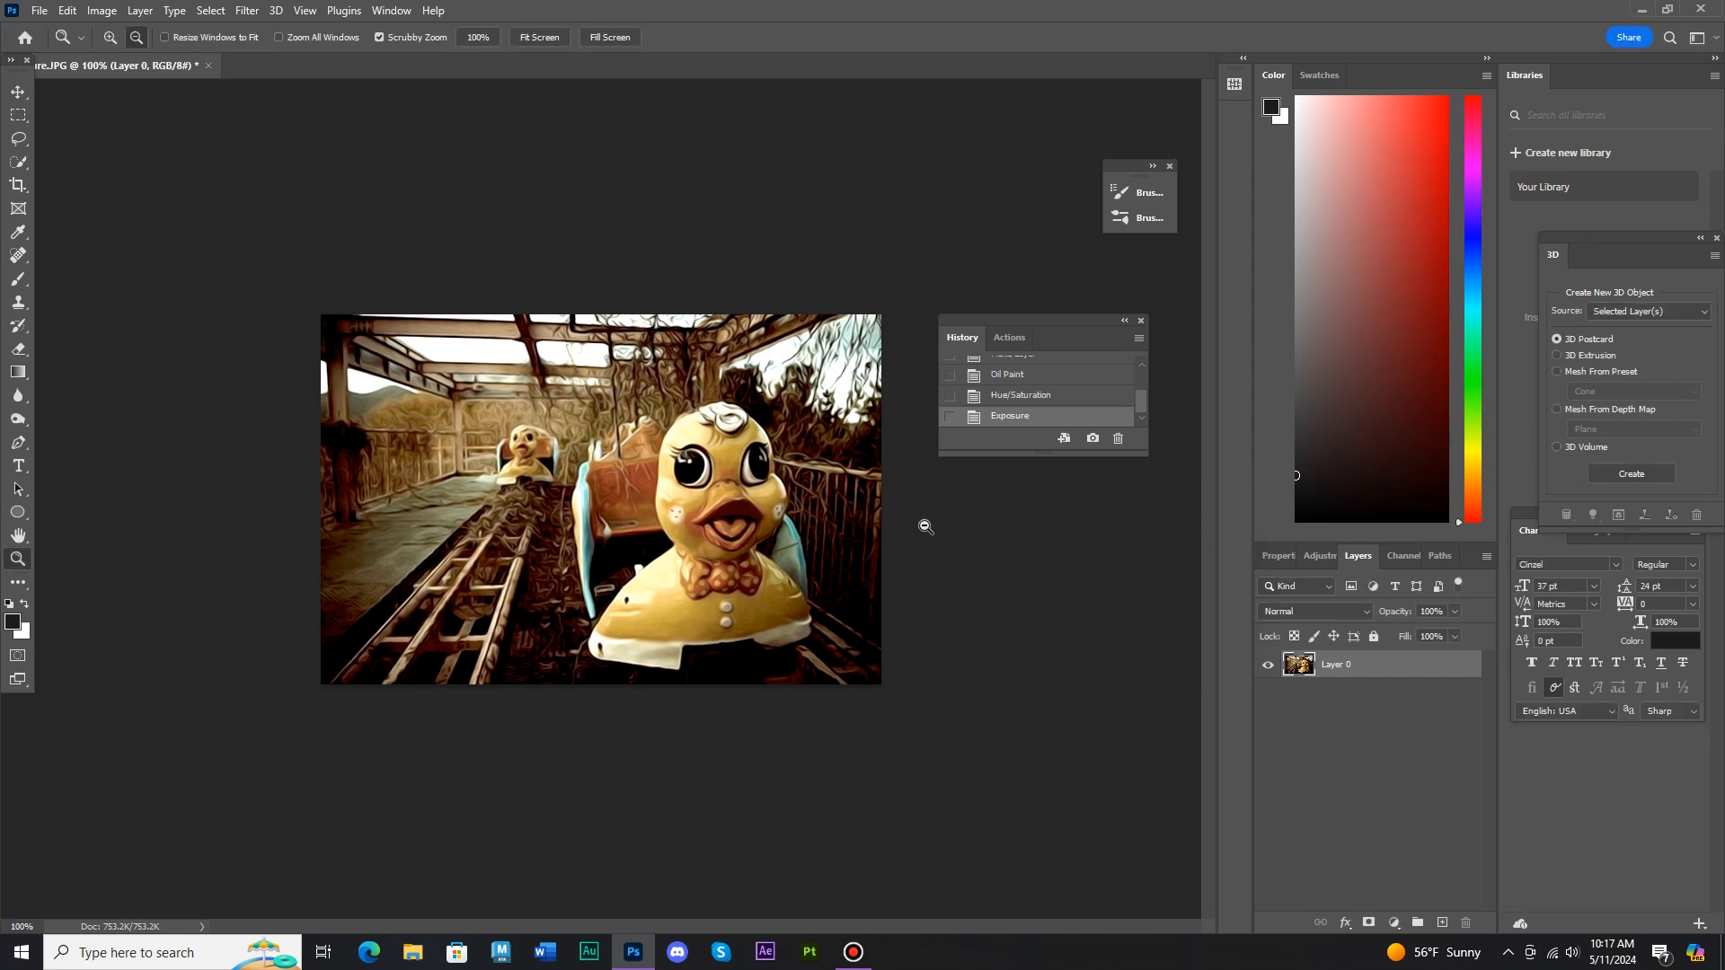
Step: Select the bright sky between the roof beams and behind the trees with additive Quick Selection strokes
left_click(18, 162)
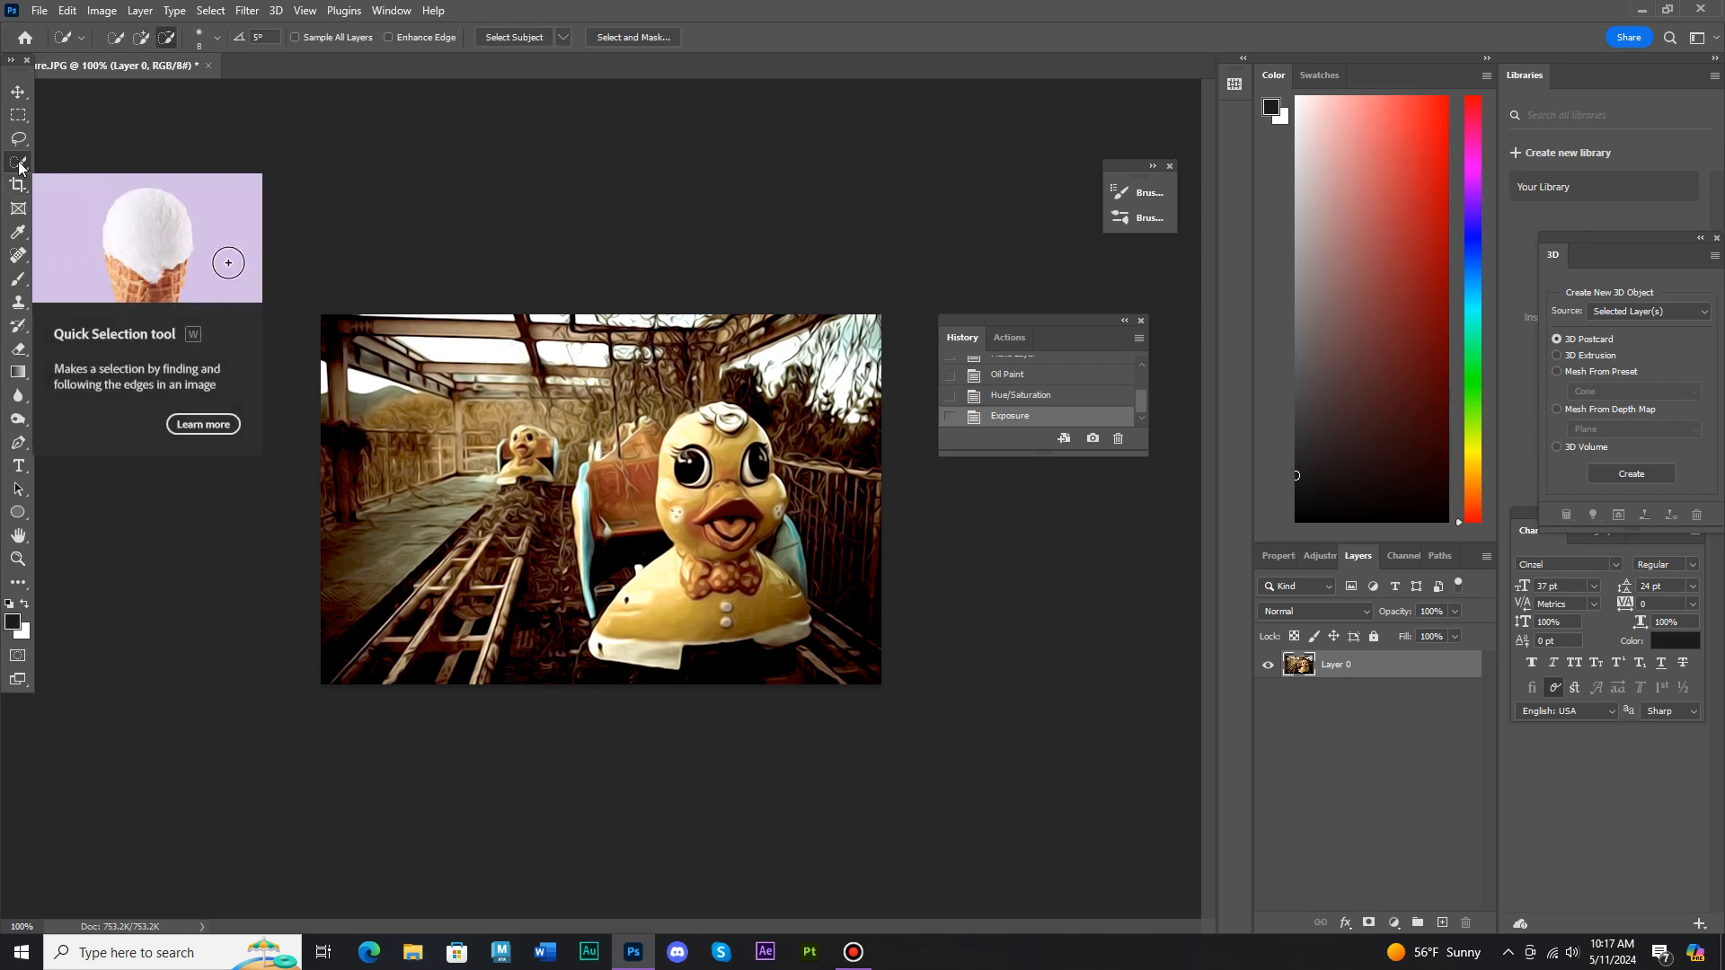
left_click(141, 41)
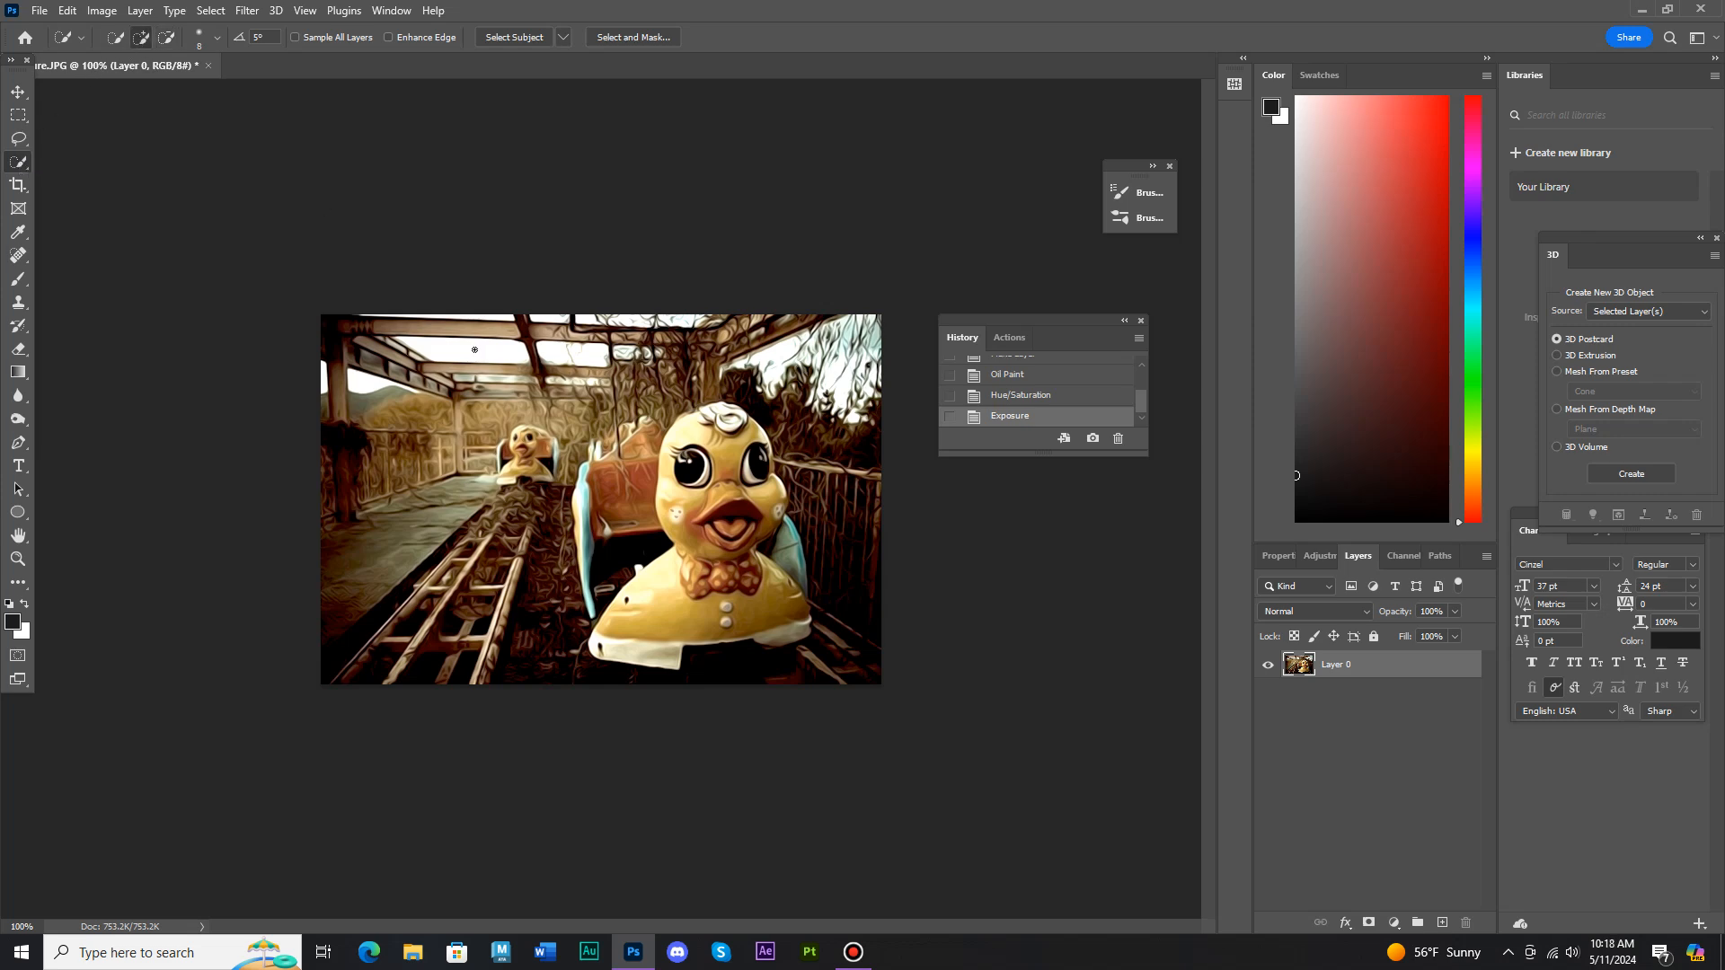
left_click(475, 318)
left_click(549, 319)
left_click(618, 319)
left_click(675, 319)
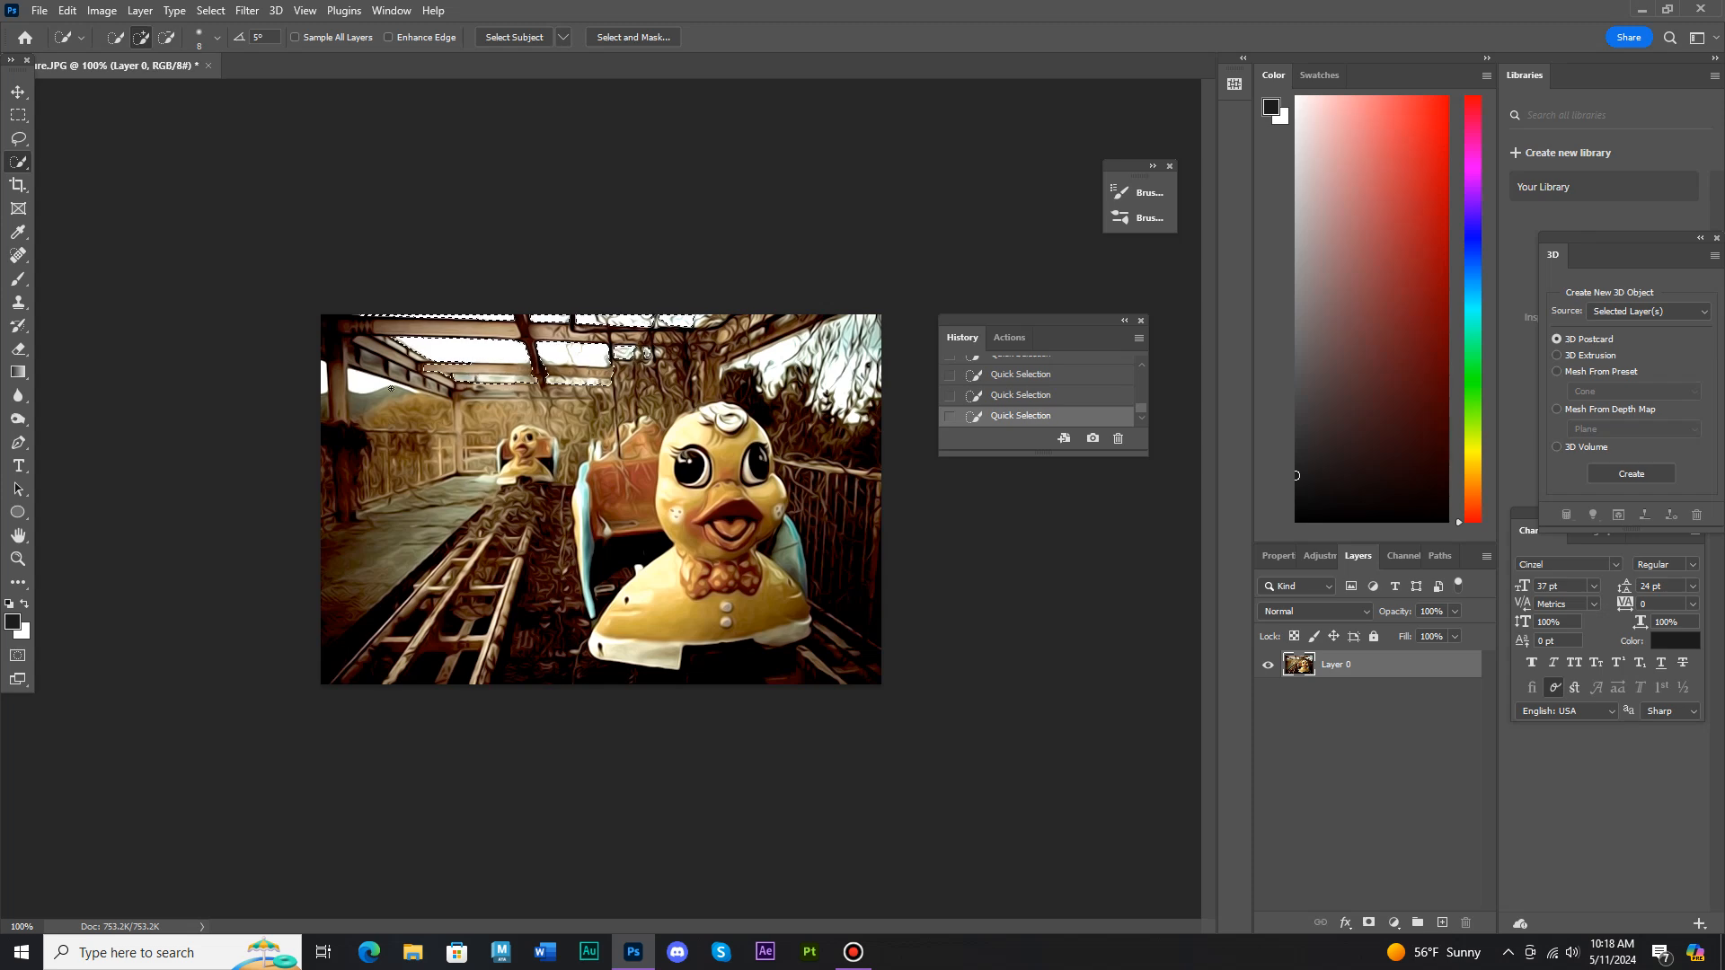
mouse_move(827, 378)
left_mouse_down()
mouse_move(840, 364)
mouse_move(853, 409)
mouse_move(868, 368)
mouse_move(853, 335)
mouse_move(825, 329)
mouse_move(803, 359)
mouse_move(791, 335)
left_mouse_up()
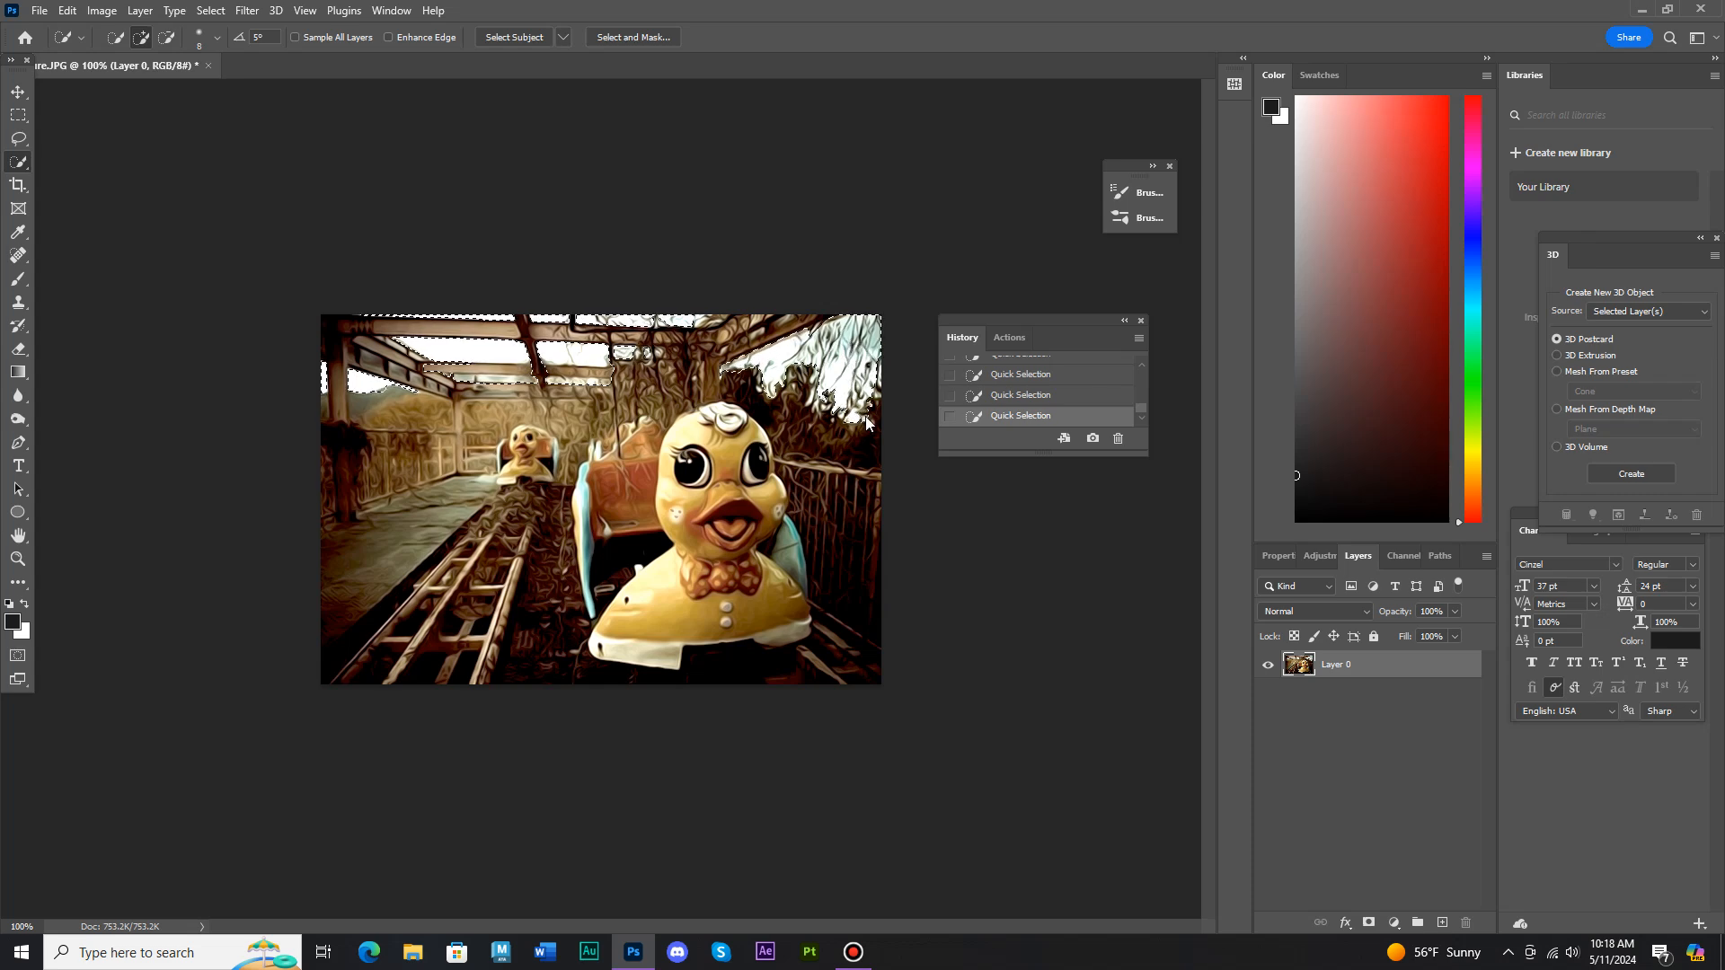
Step: Undo the last Quick Selection stroke and subtract the hanging vines behind the front duck from the sky selection
left_click(166, 37)
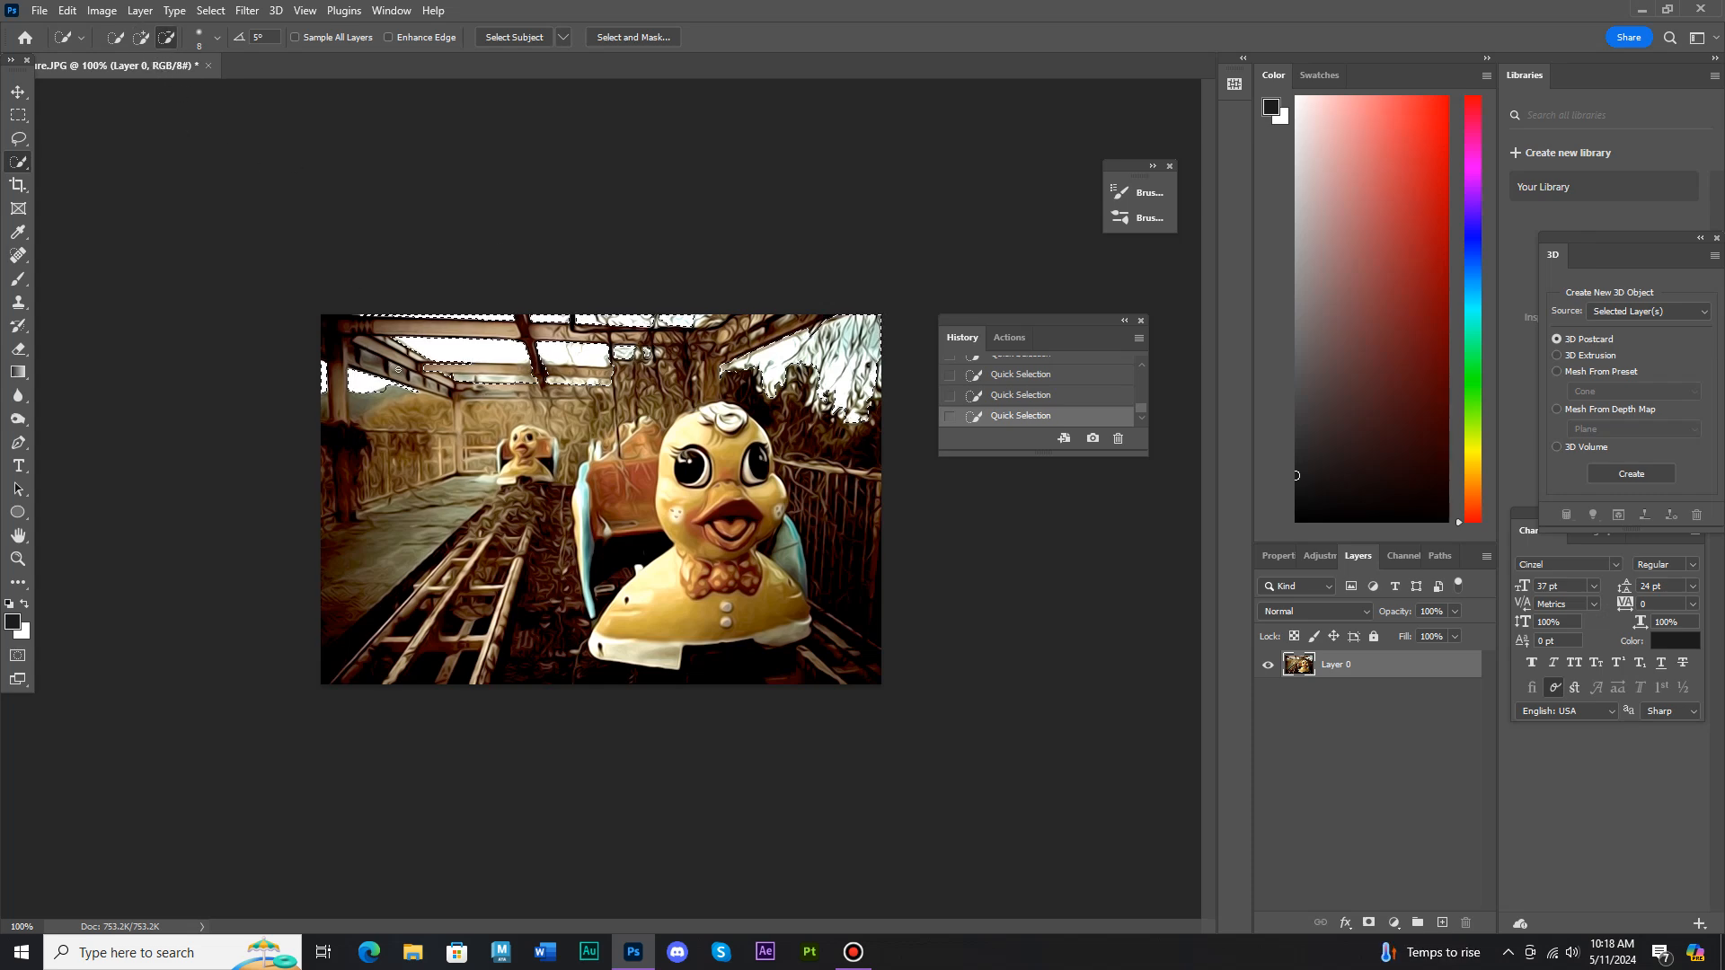
left_click(67, 9)
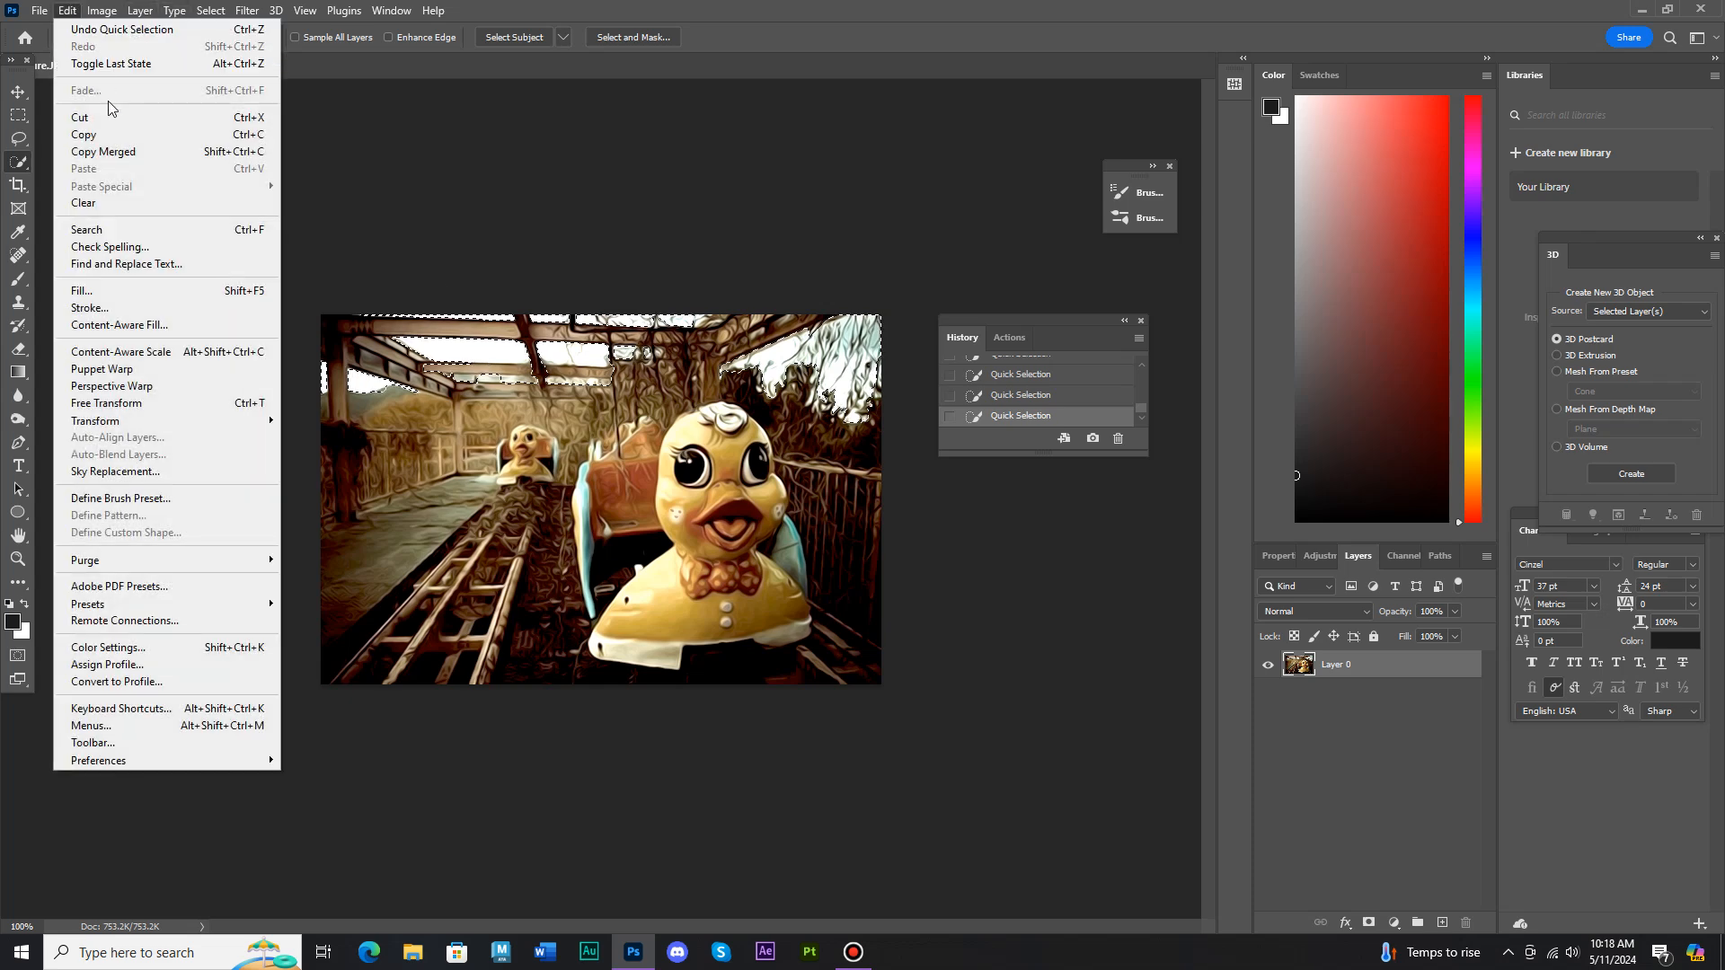
left_click(121, 29)
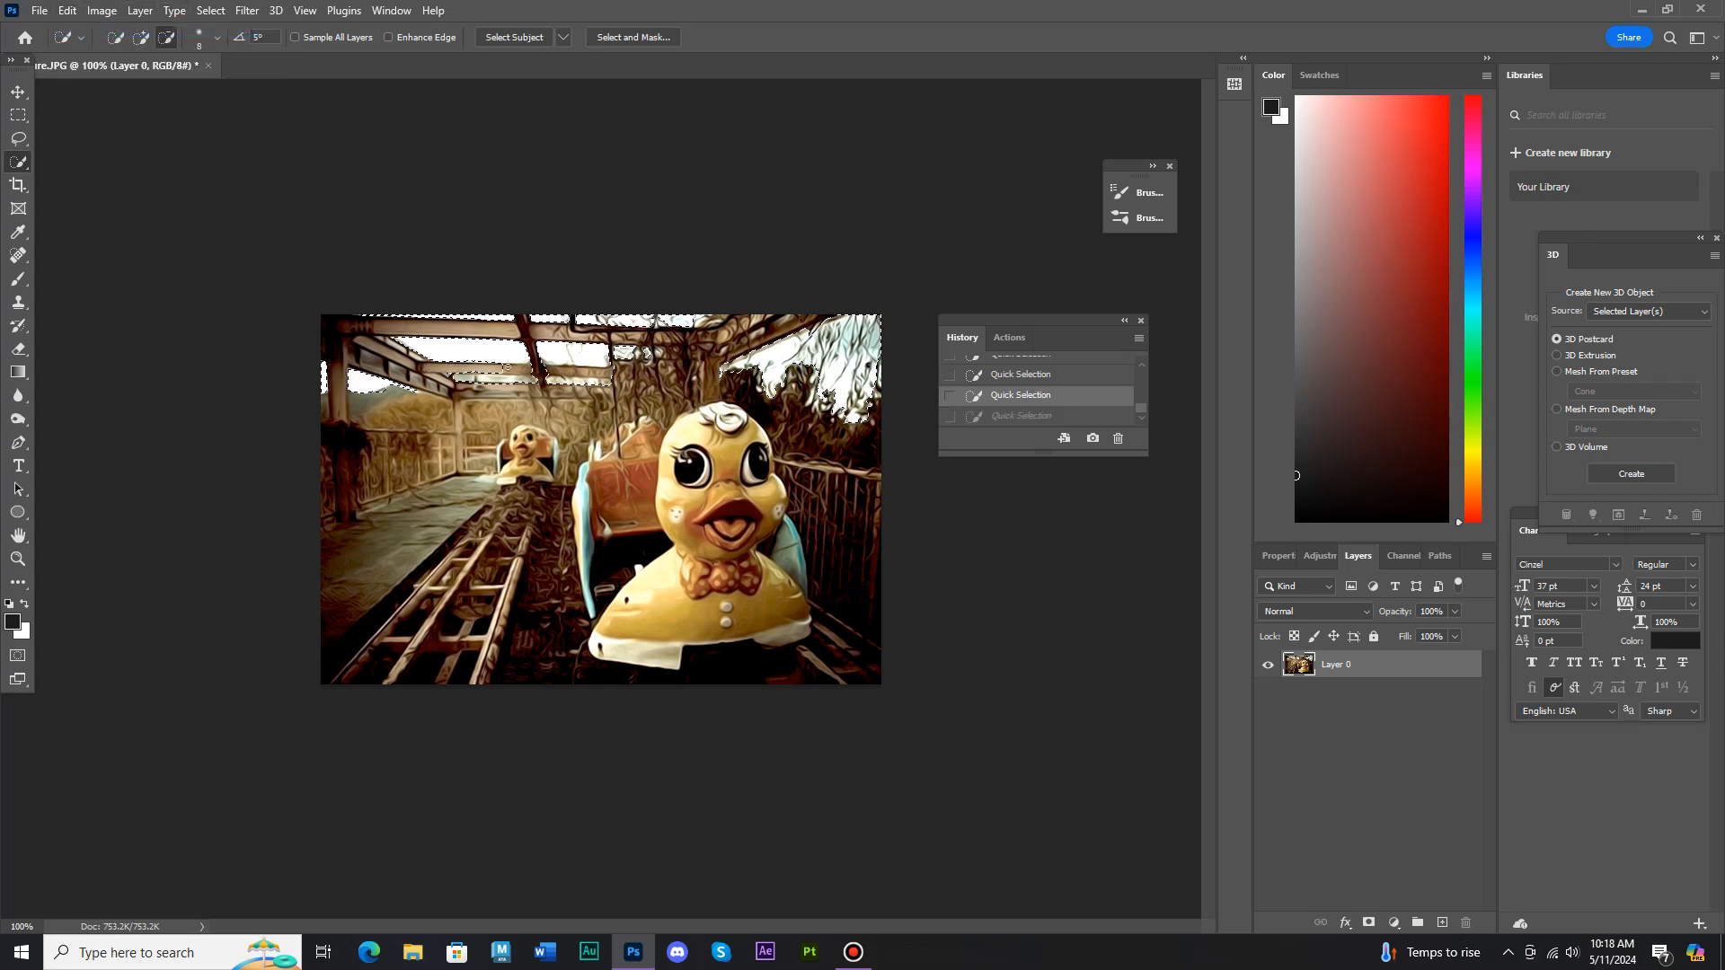
left_click_drag(610, 371, 659, 342)
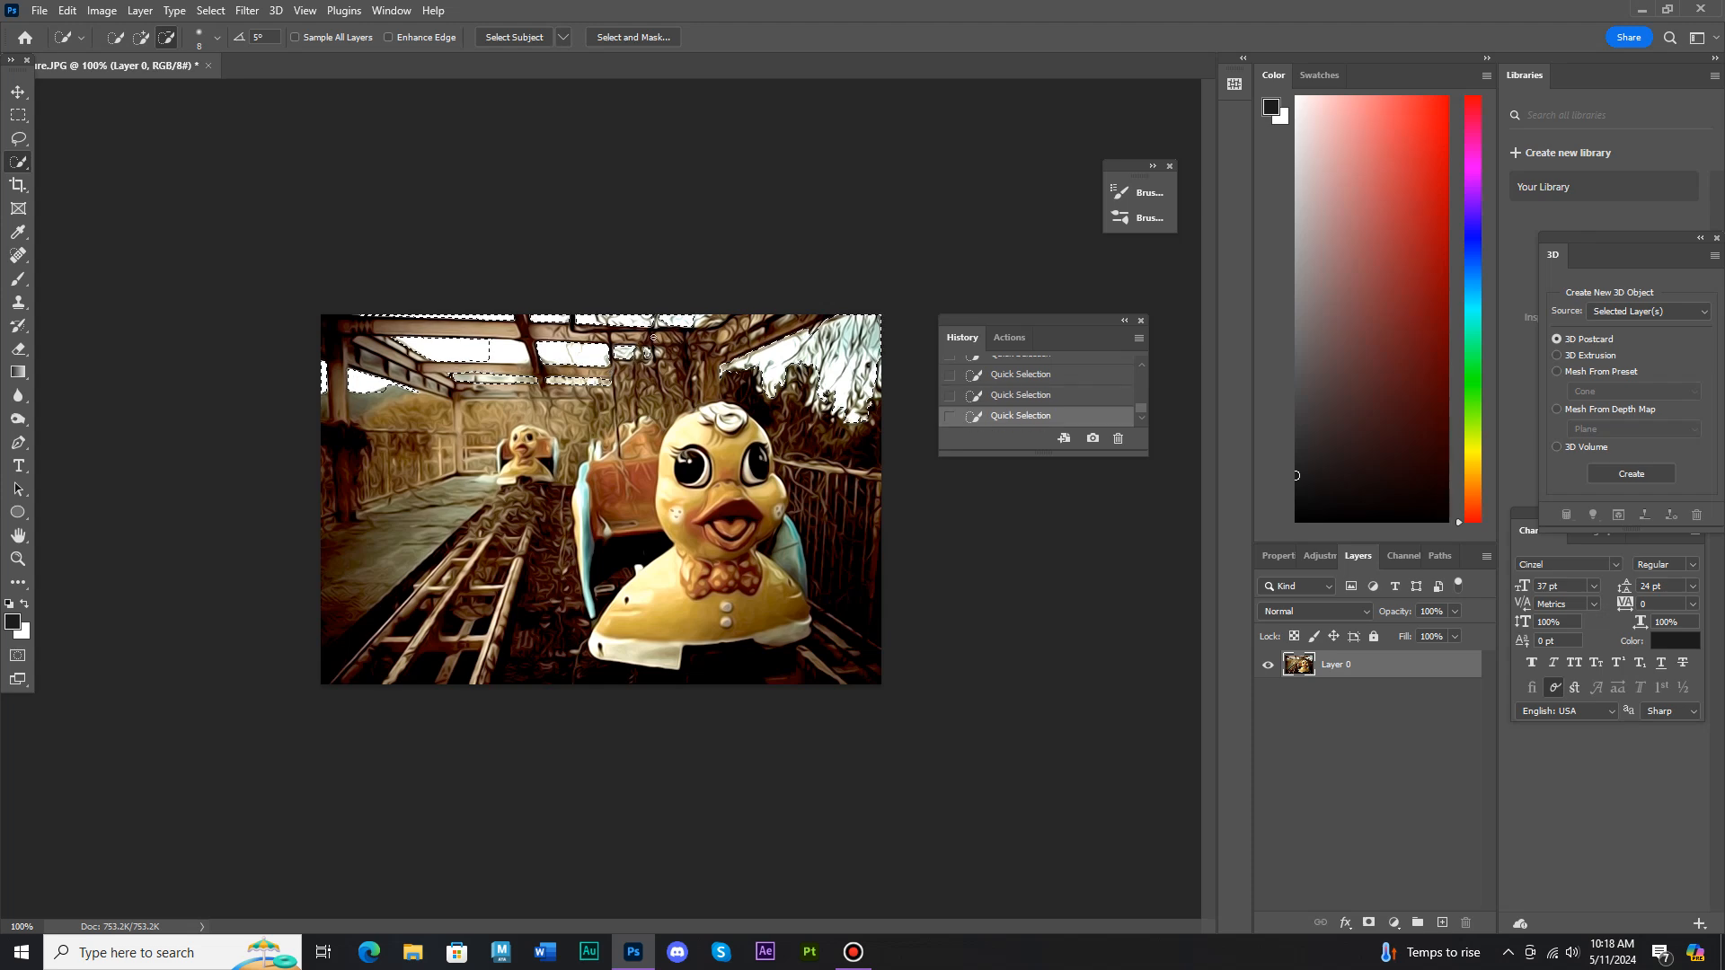
left_click(141, 36)
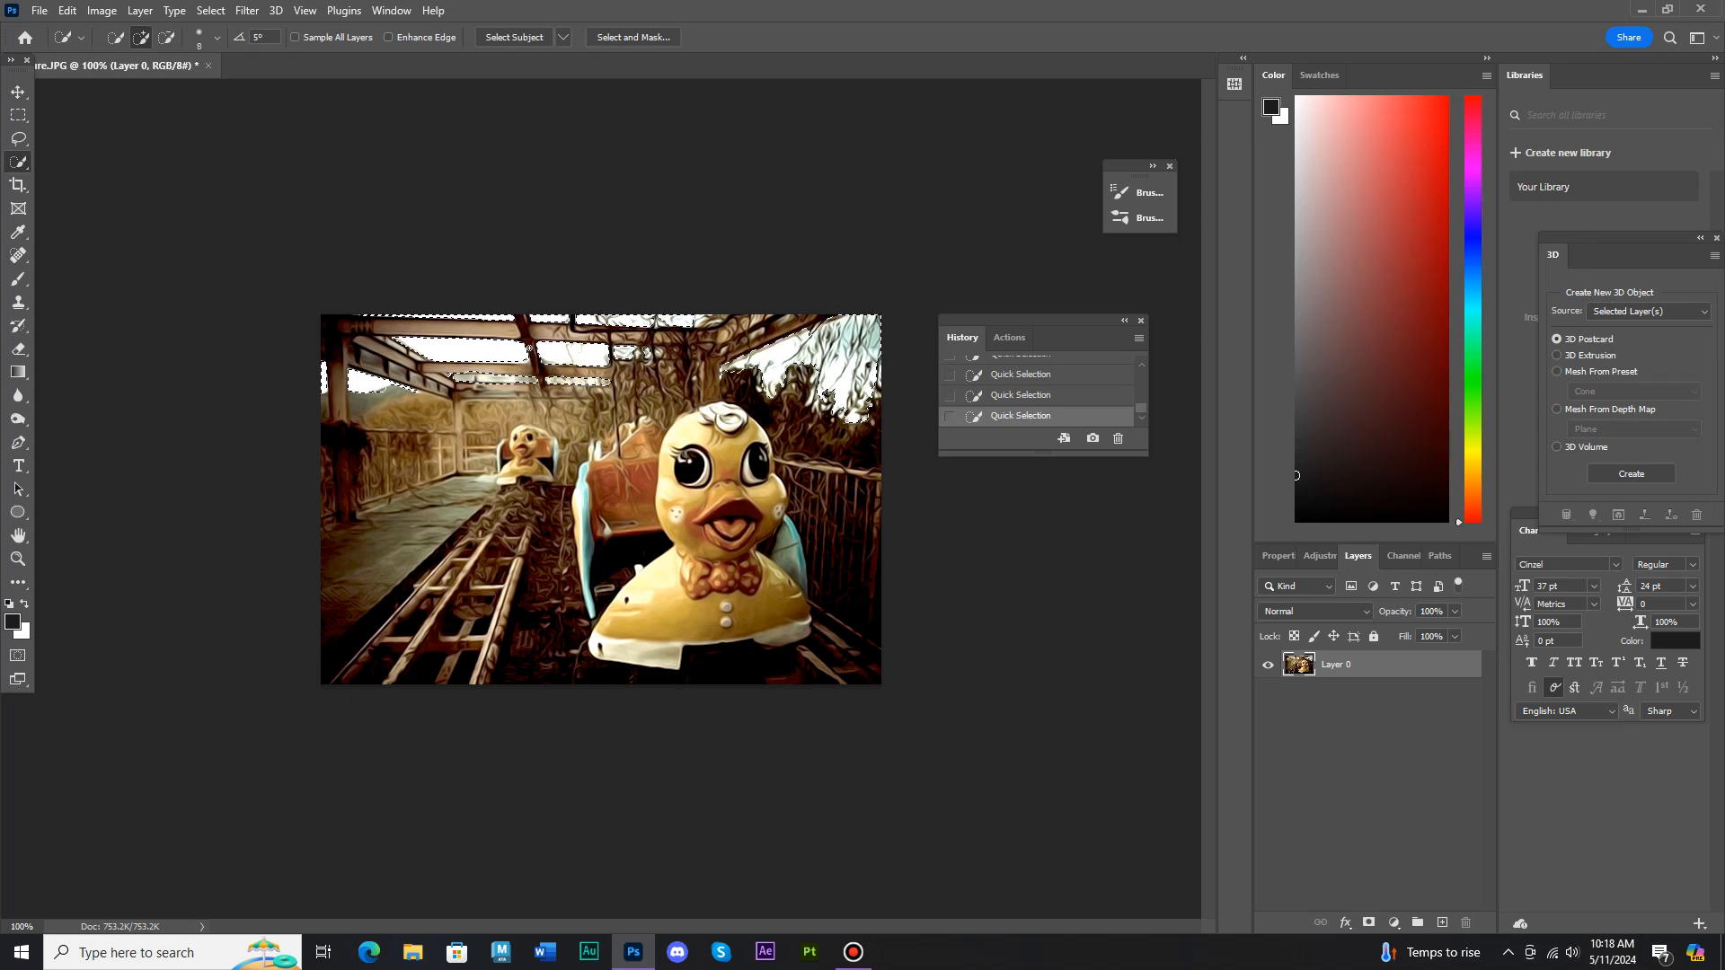
Step: Darken the selected sky with Exposure -2.61, Offset -0.1166 and Gamma Correction 0.91, and deselect it
left_click(109, 10)
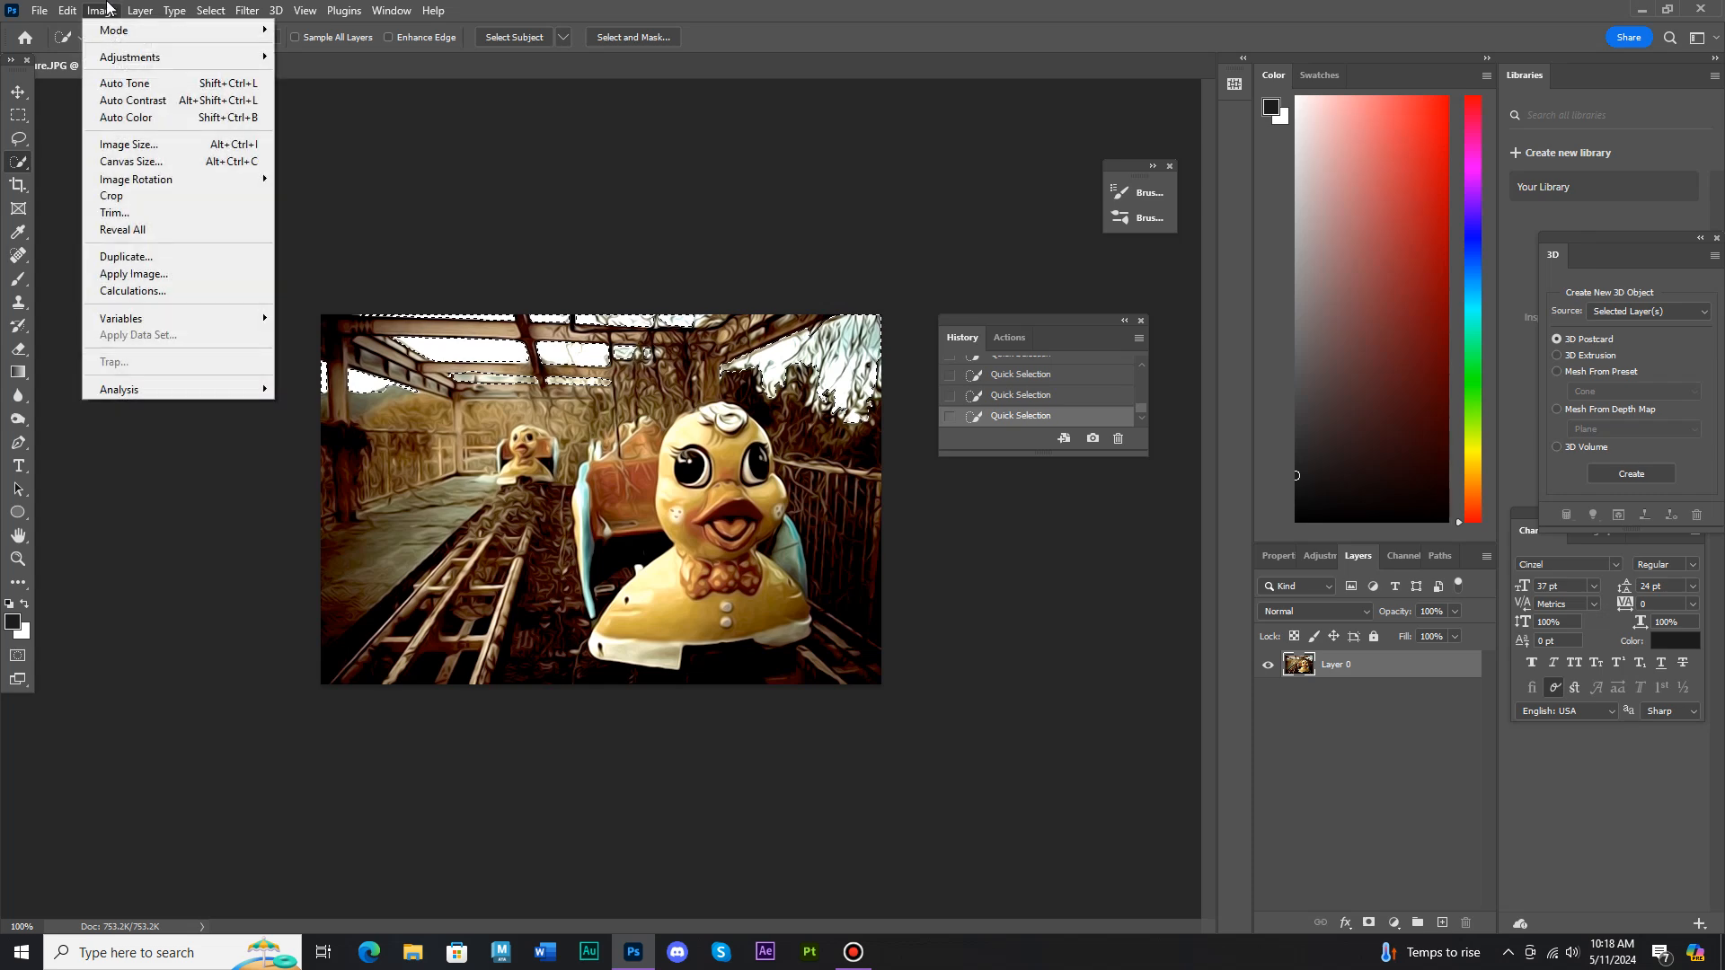
mouse_move(126, 56)
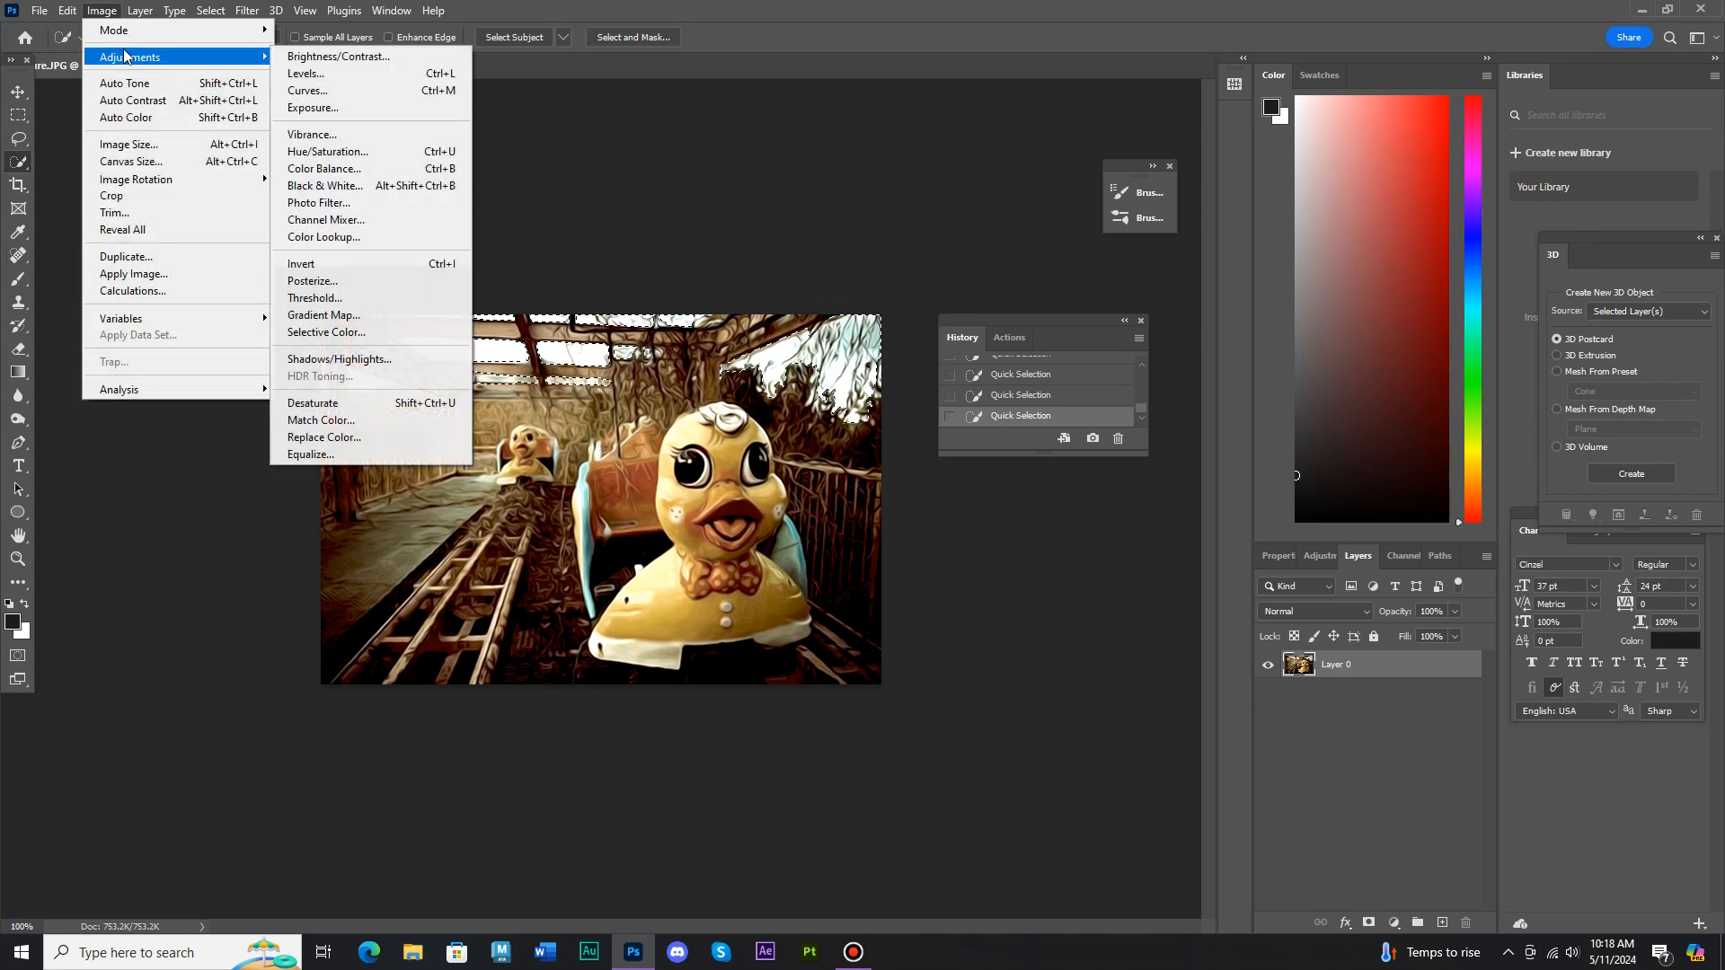
left_click(392, 111)
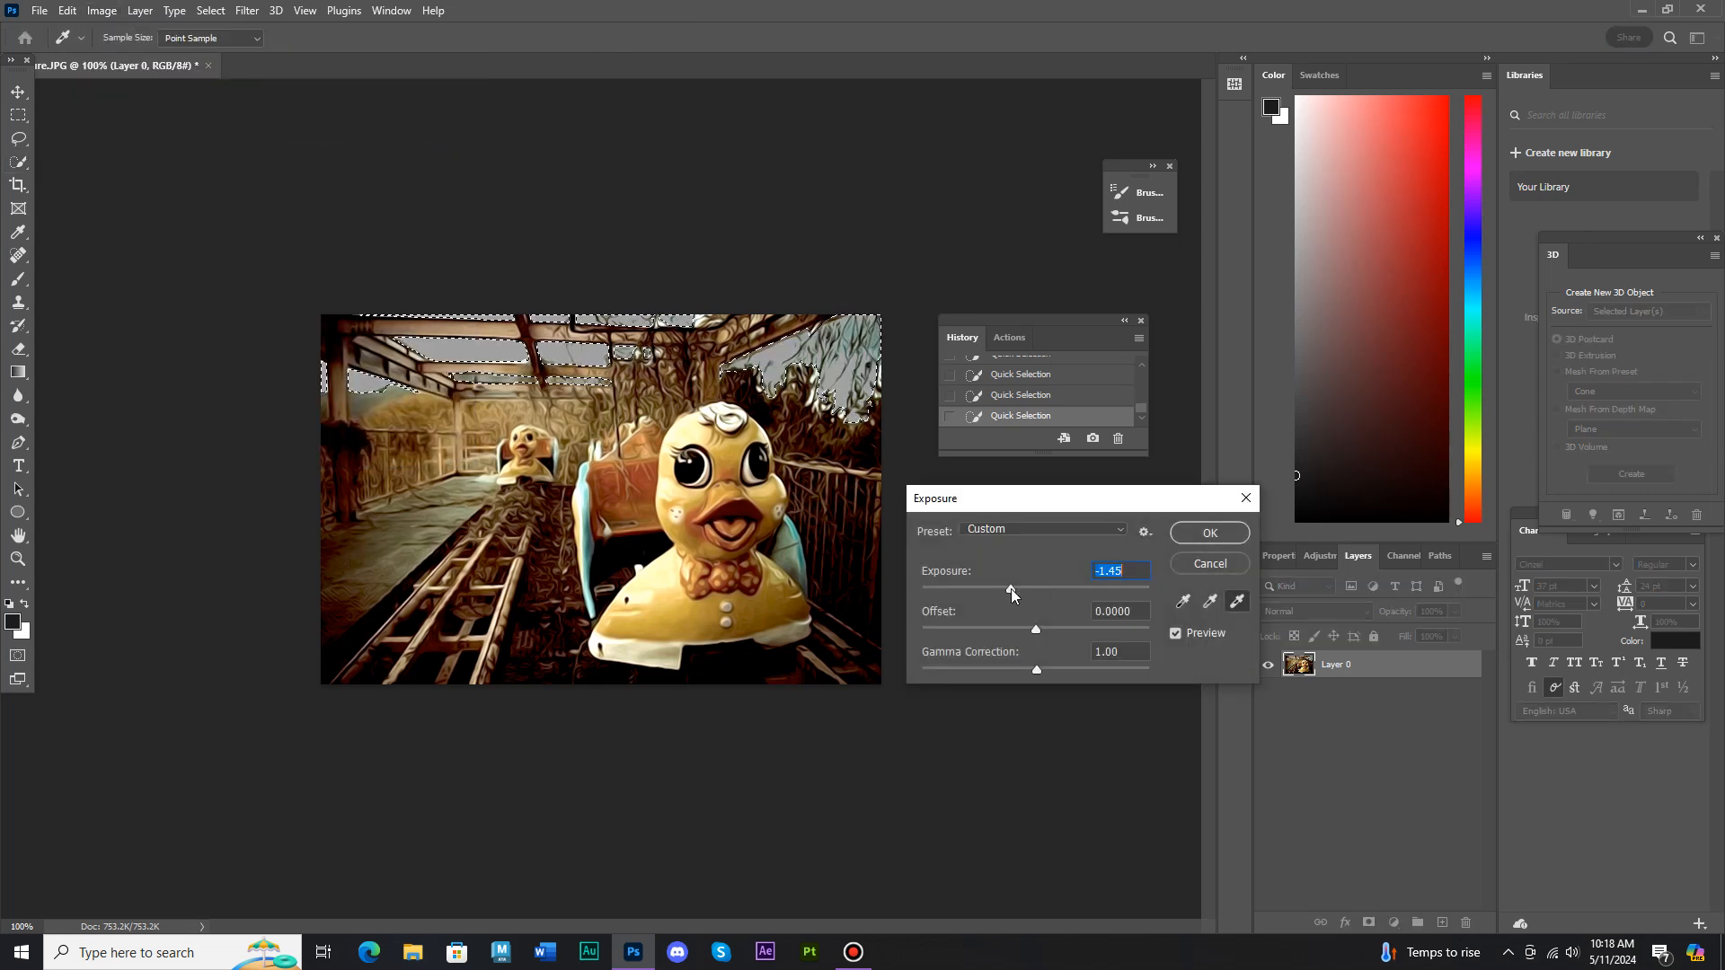
left_click_drag(1011, 590, 1009, 631)
left_click(1028, 668)
key("Tab")
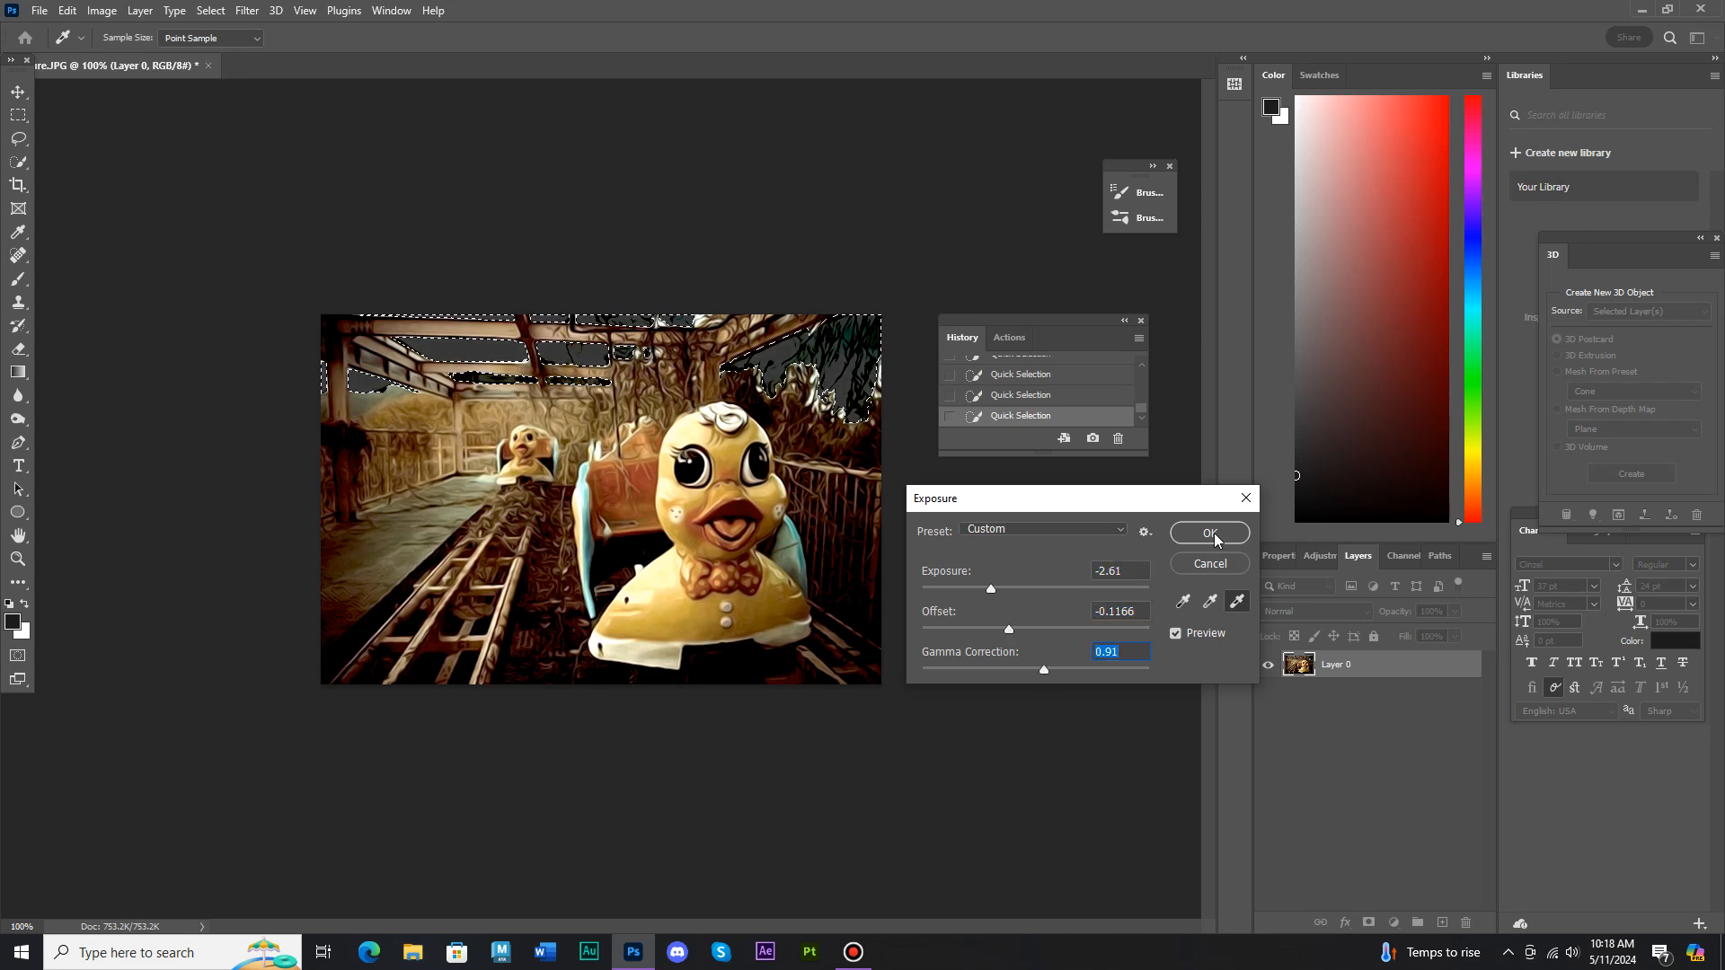
key("Return")
left_click(211, 10)
left_click(243, 42)
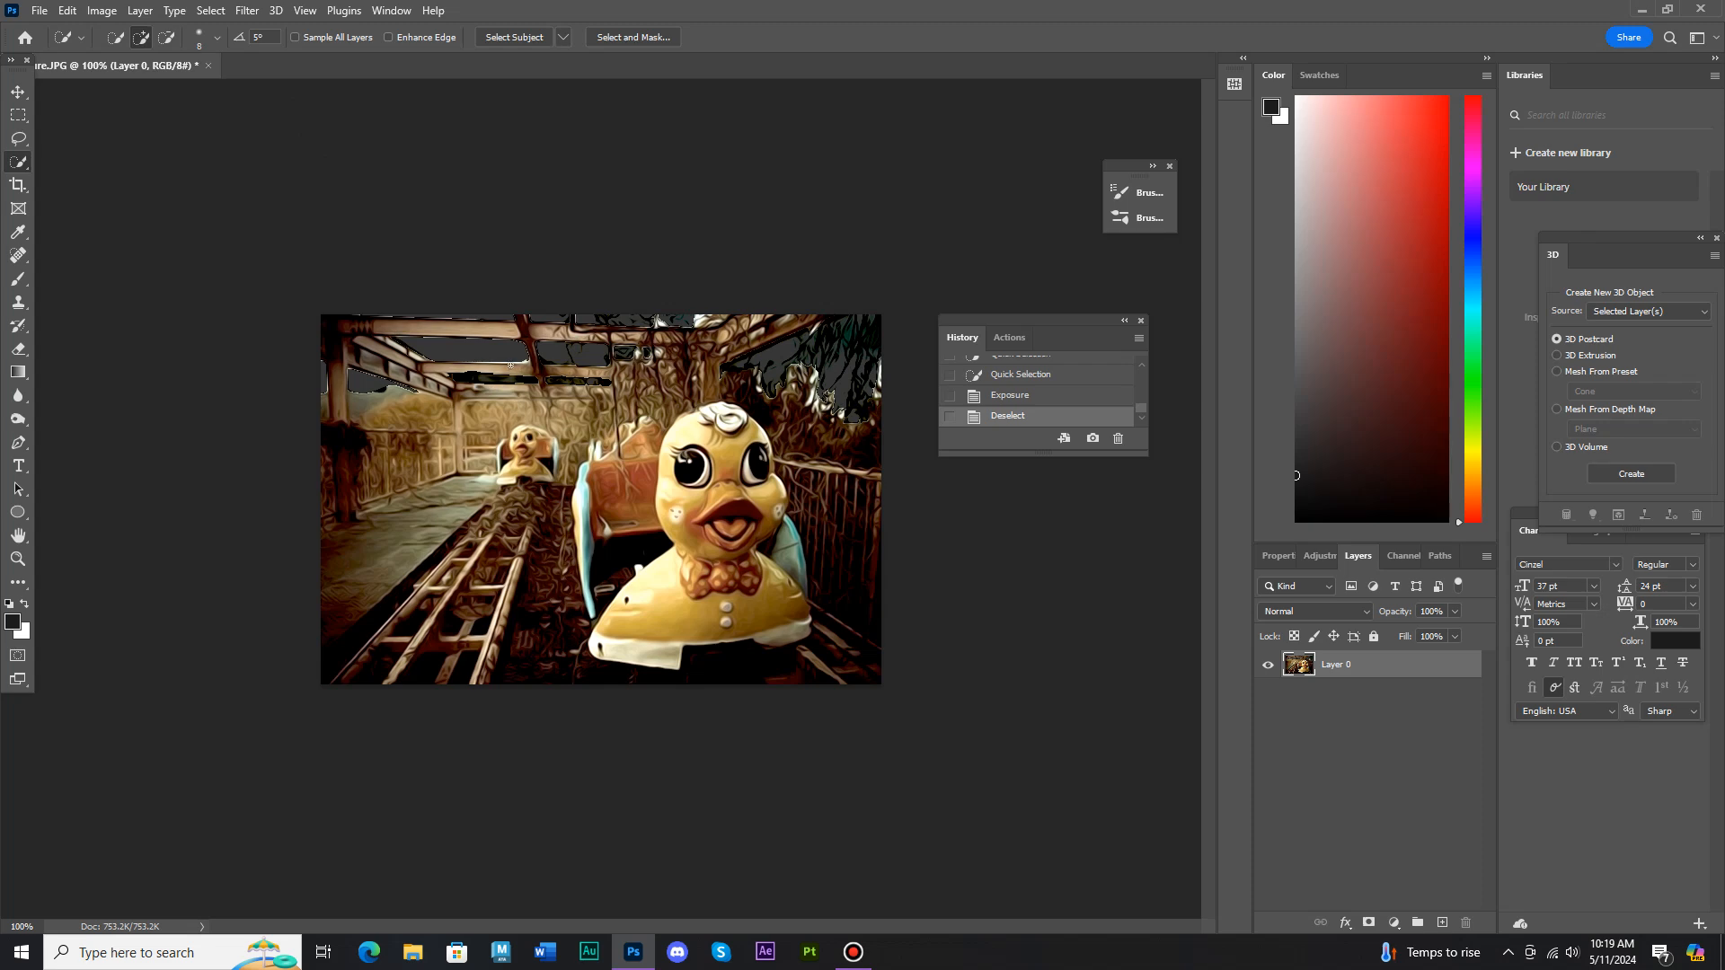
Step: Apply the Oil Paint filter again with Stylization 1.6, Cleanliness 0.9, Scale 0.1 and Bristle Detail 0.0
left_click(247, 10)
mouse_move(325, 361)
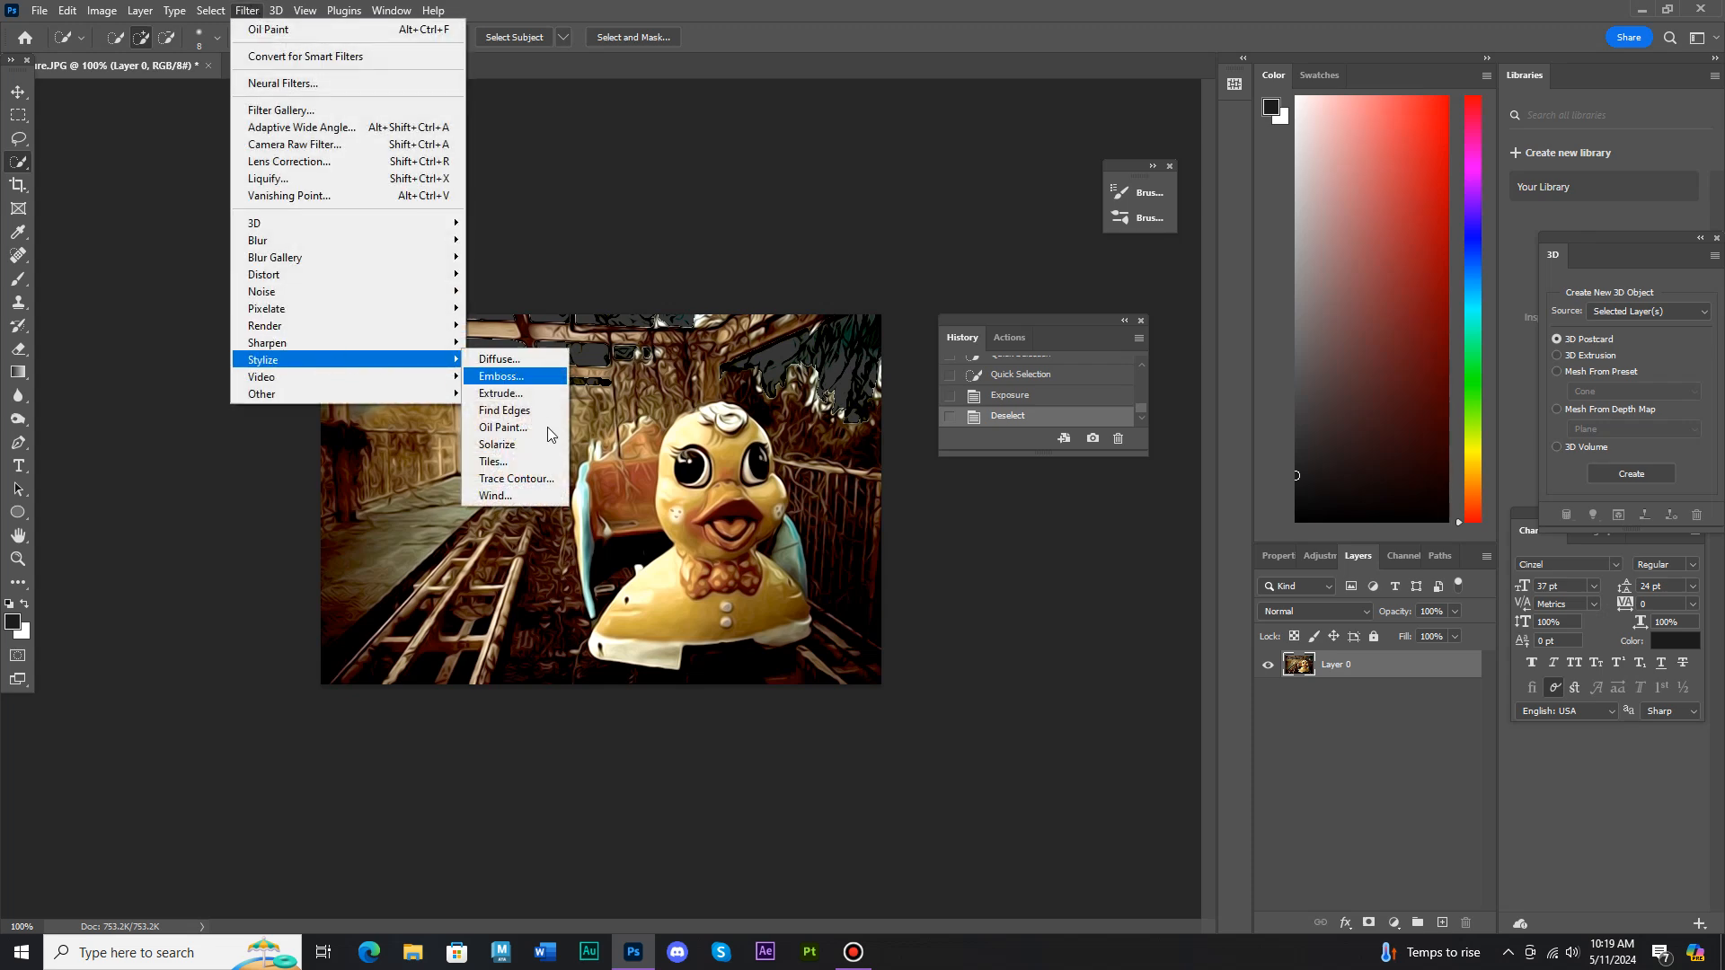
left_click(545, 428)
left_click_drag(977, 173, 1018, 259)
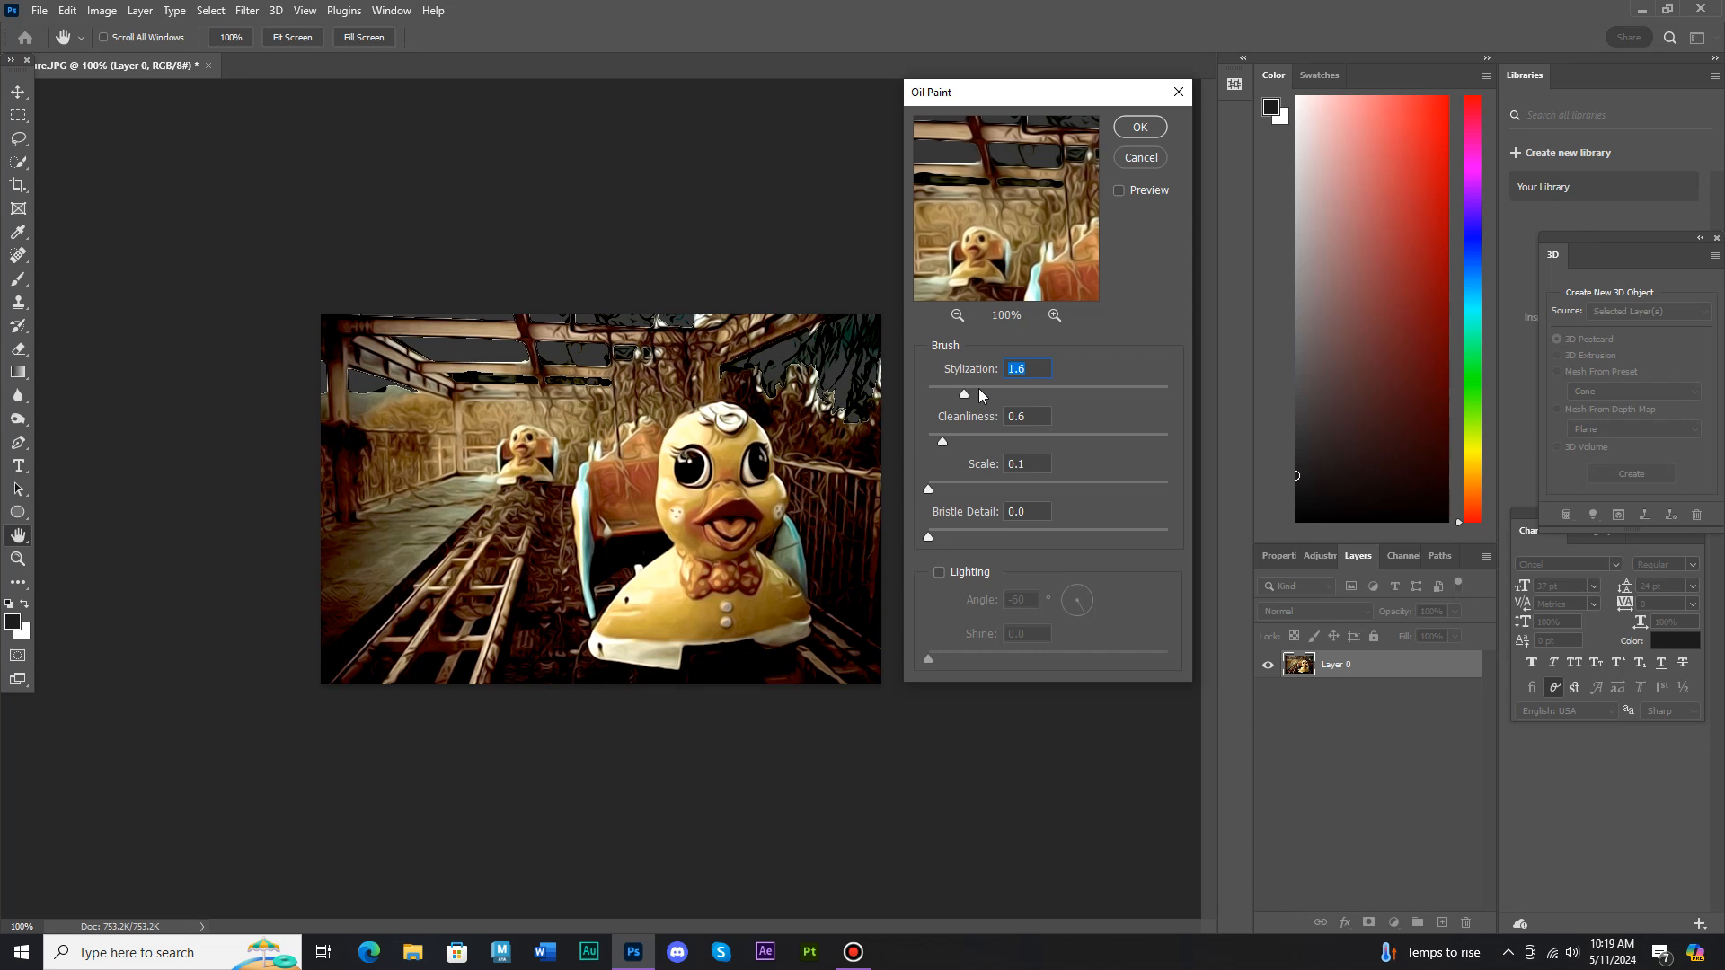
left_click_drag(974, 394, 963, 440)
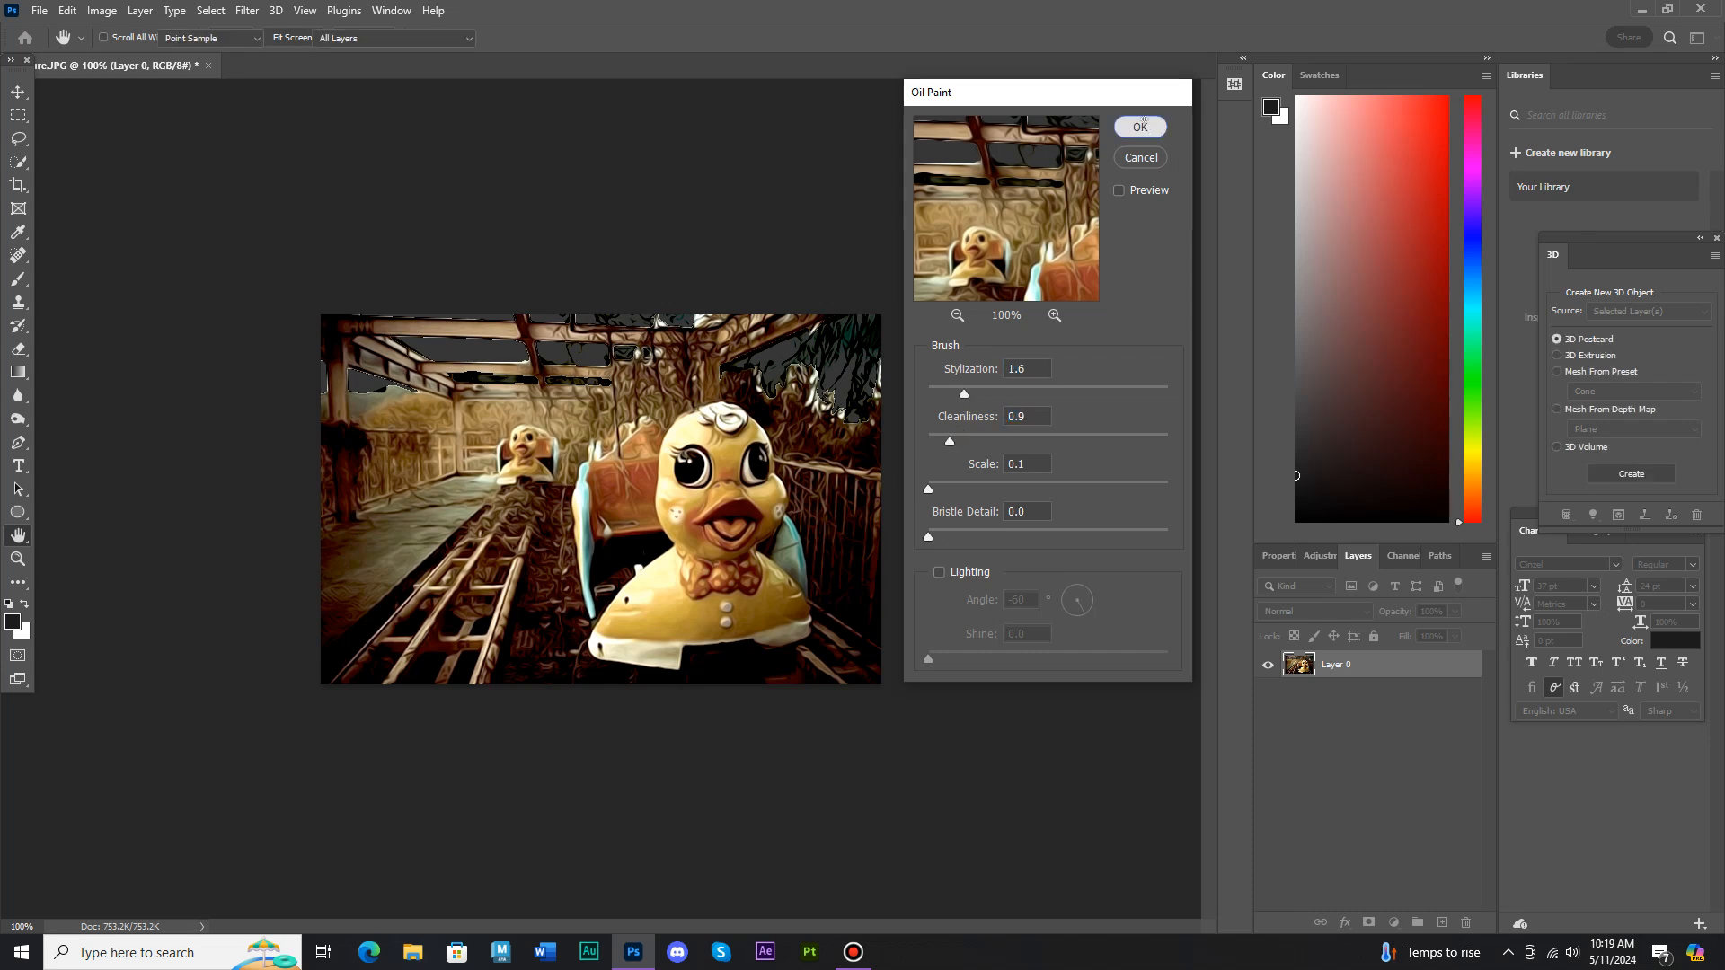
left_click(1143, 122)
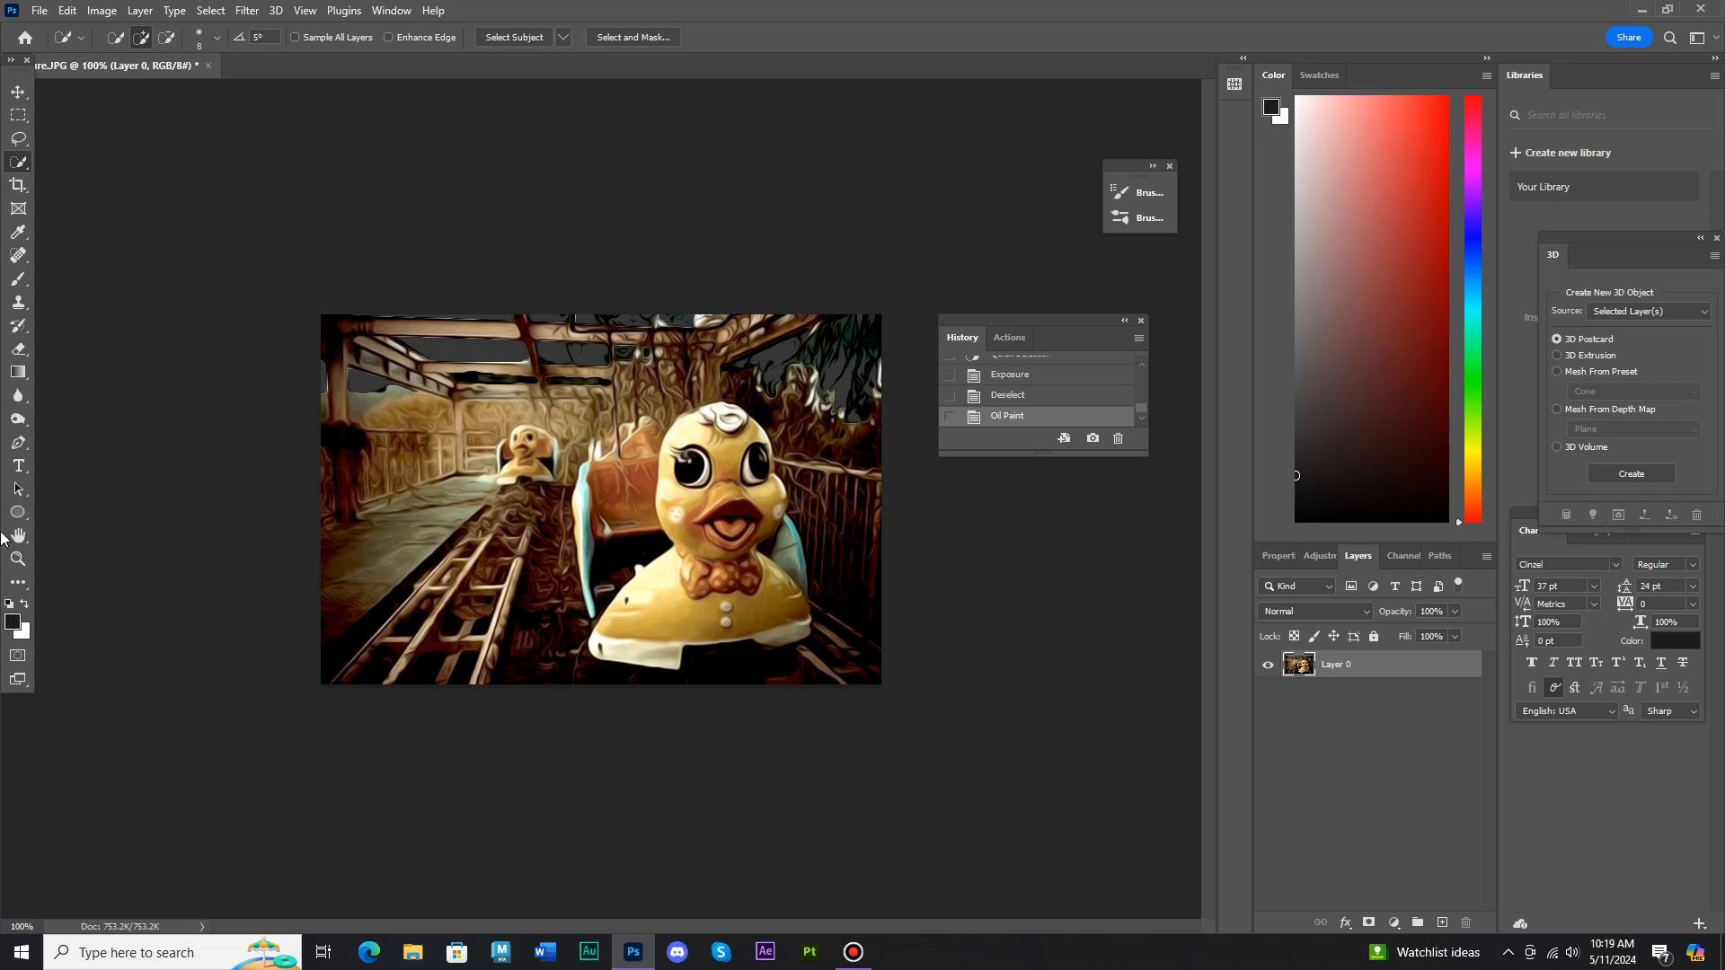
Step: Quick-select the sky and tree area behind the front duck's head, down to the fence
left_click(18, 558)
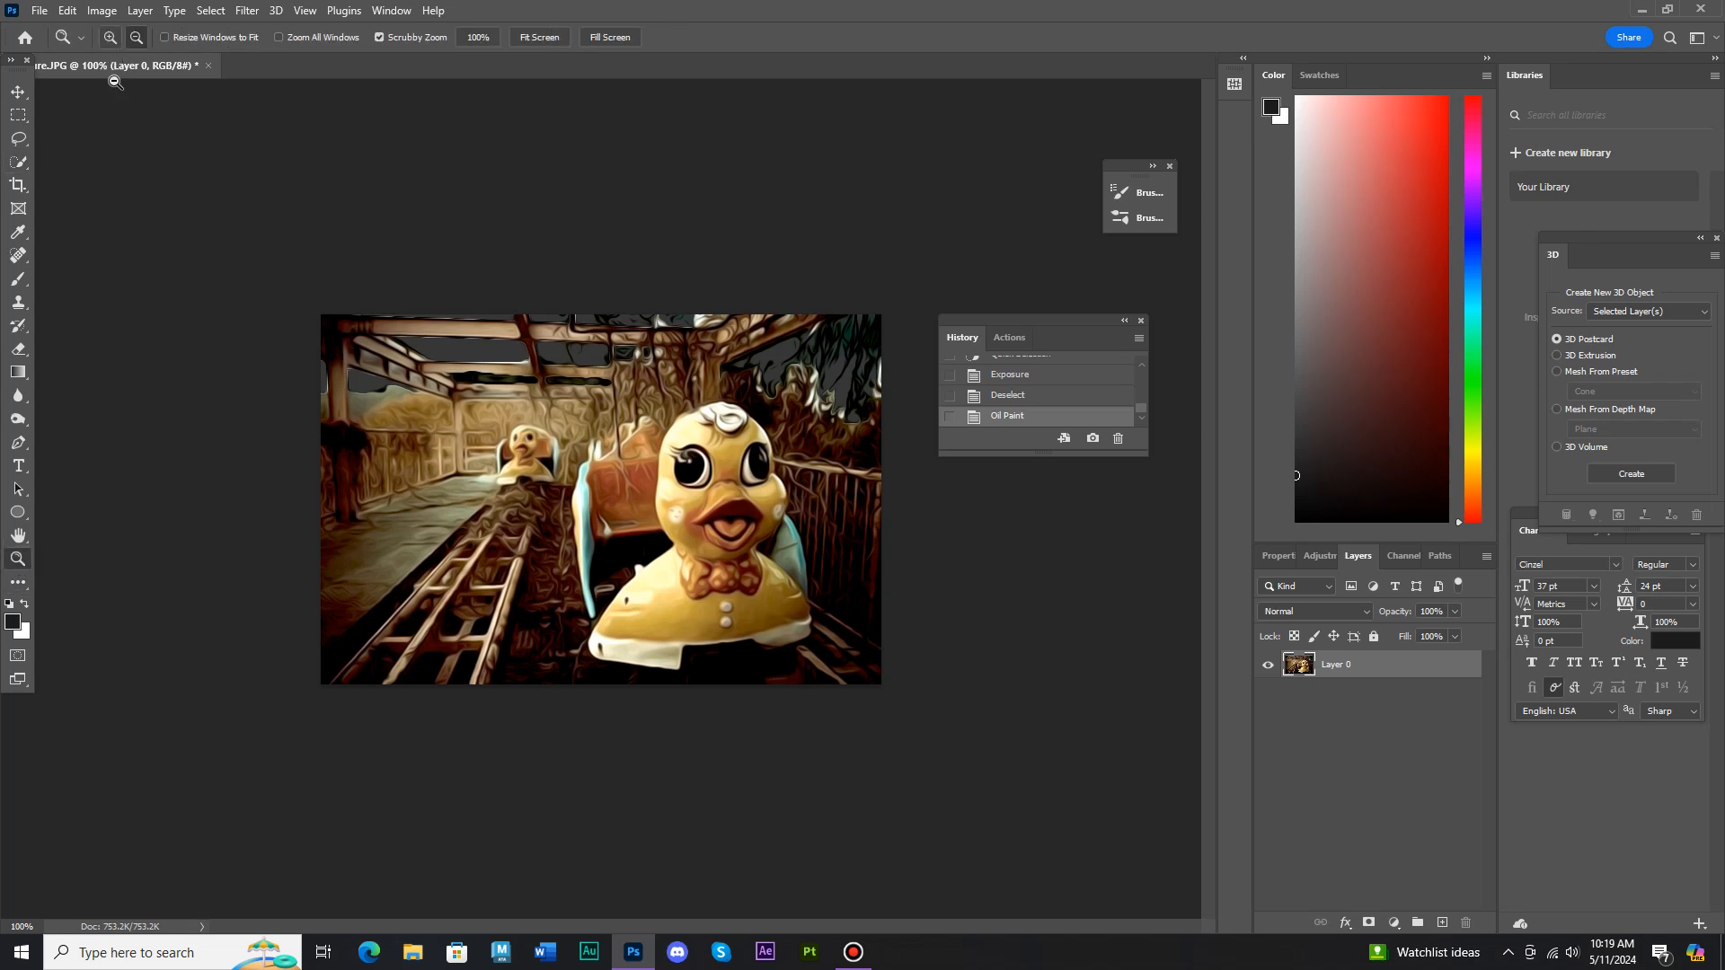
left_click(18, 163)
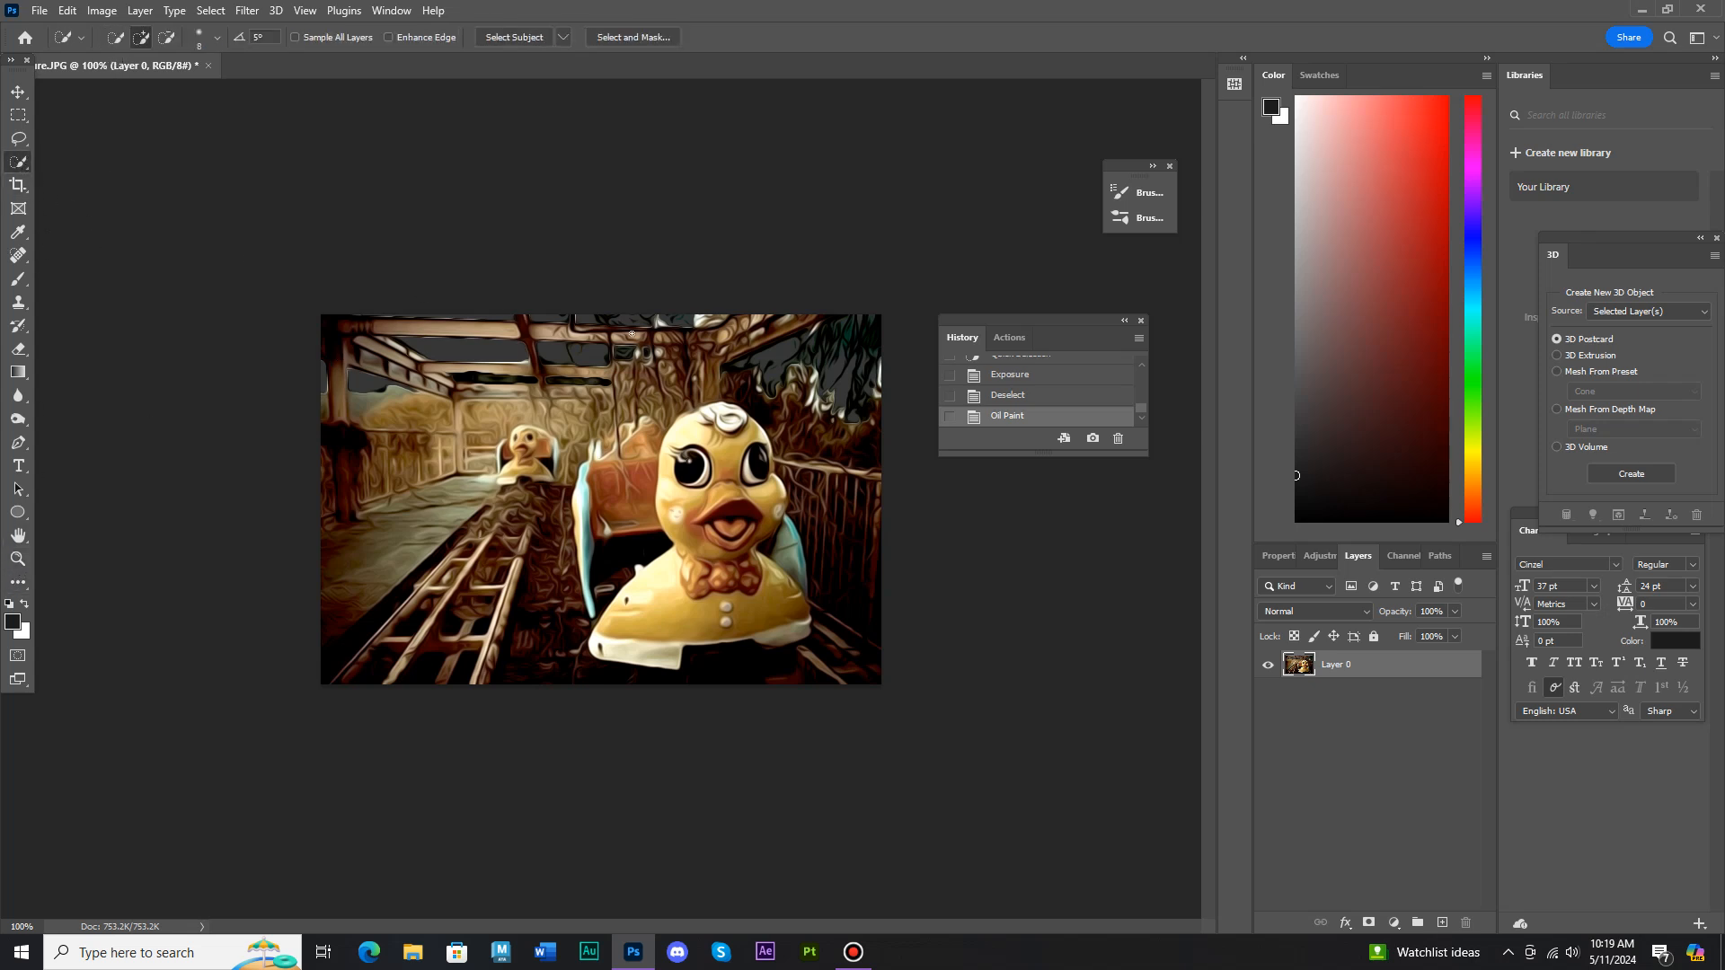
left_click_drag(691, 320, 718, 318)
mouse_move(809, 396)
left_mouse_down()
mouse_move(832, 428)
mouse_move(794, 370)
mouse_move(801, 405)
mouse_move(863, 422)
mouse_move(877, 369)
left_mouse_up()
left_click(774, 403)
Step: Darken the selected area behind the duck with an Exposure of -1.08 and deselect it
left_click(101, 10)
mouse_move(135, 58)
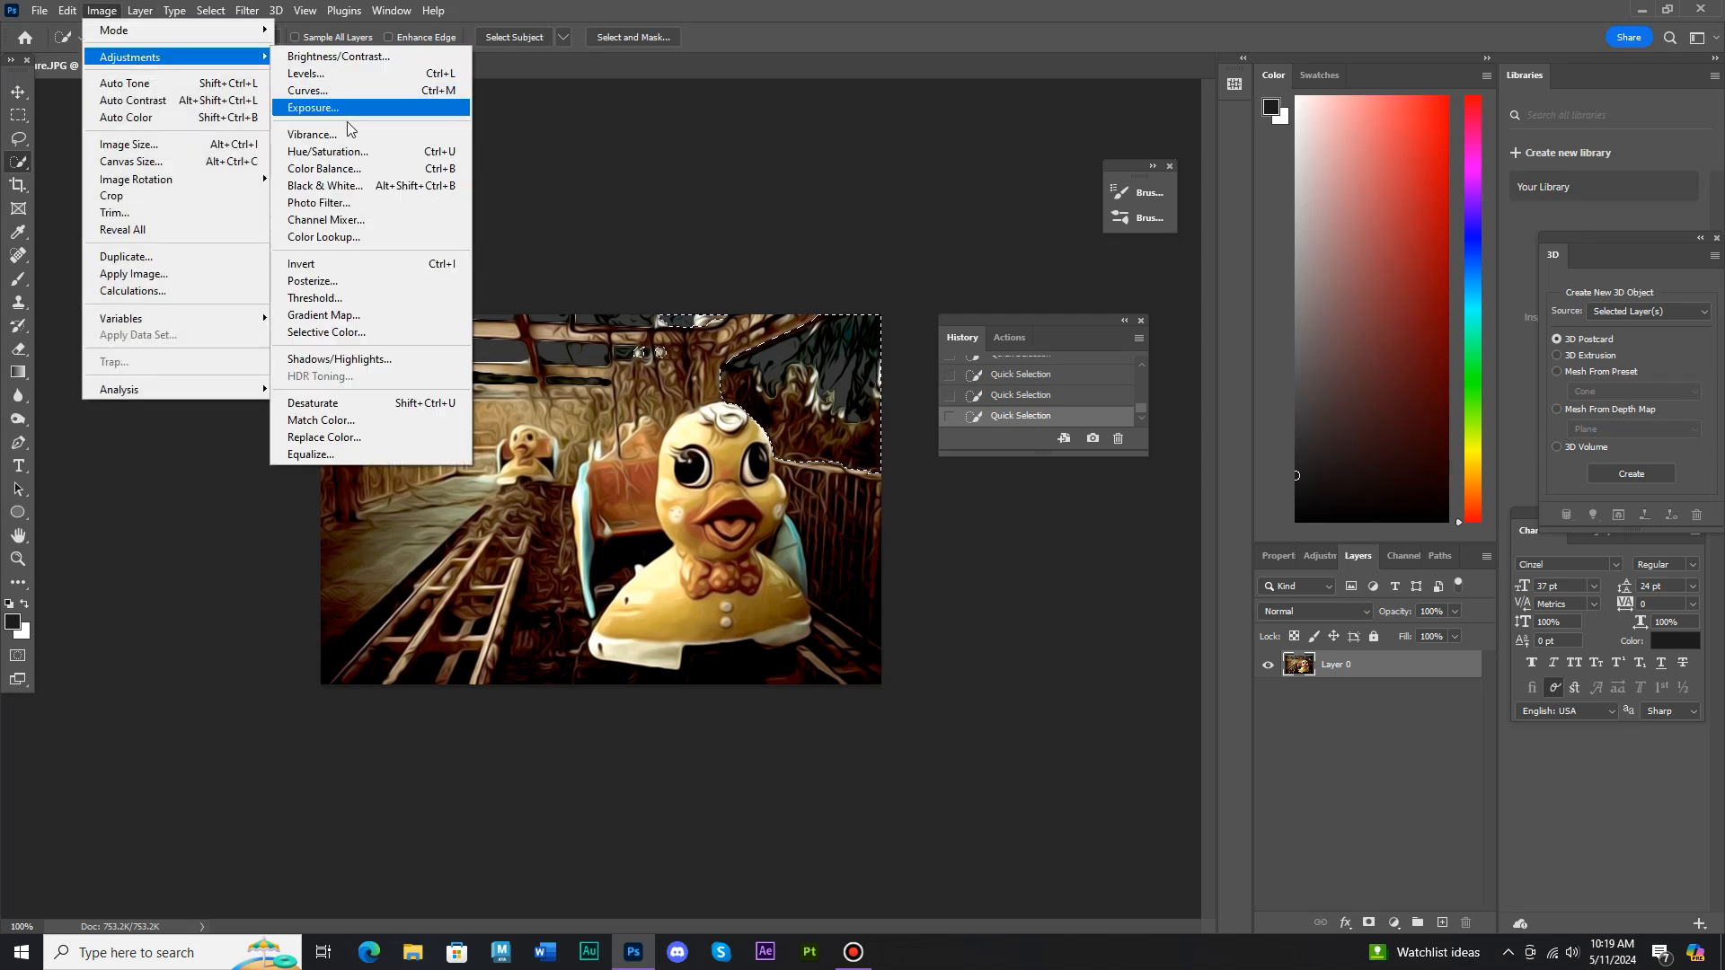
left_click(352, 116)
left_click_drag(1036, 590, 1017, 590)
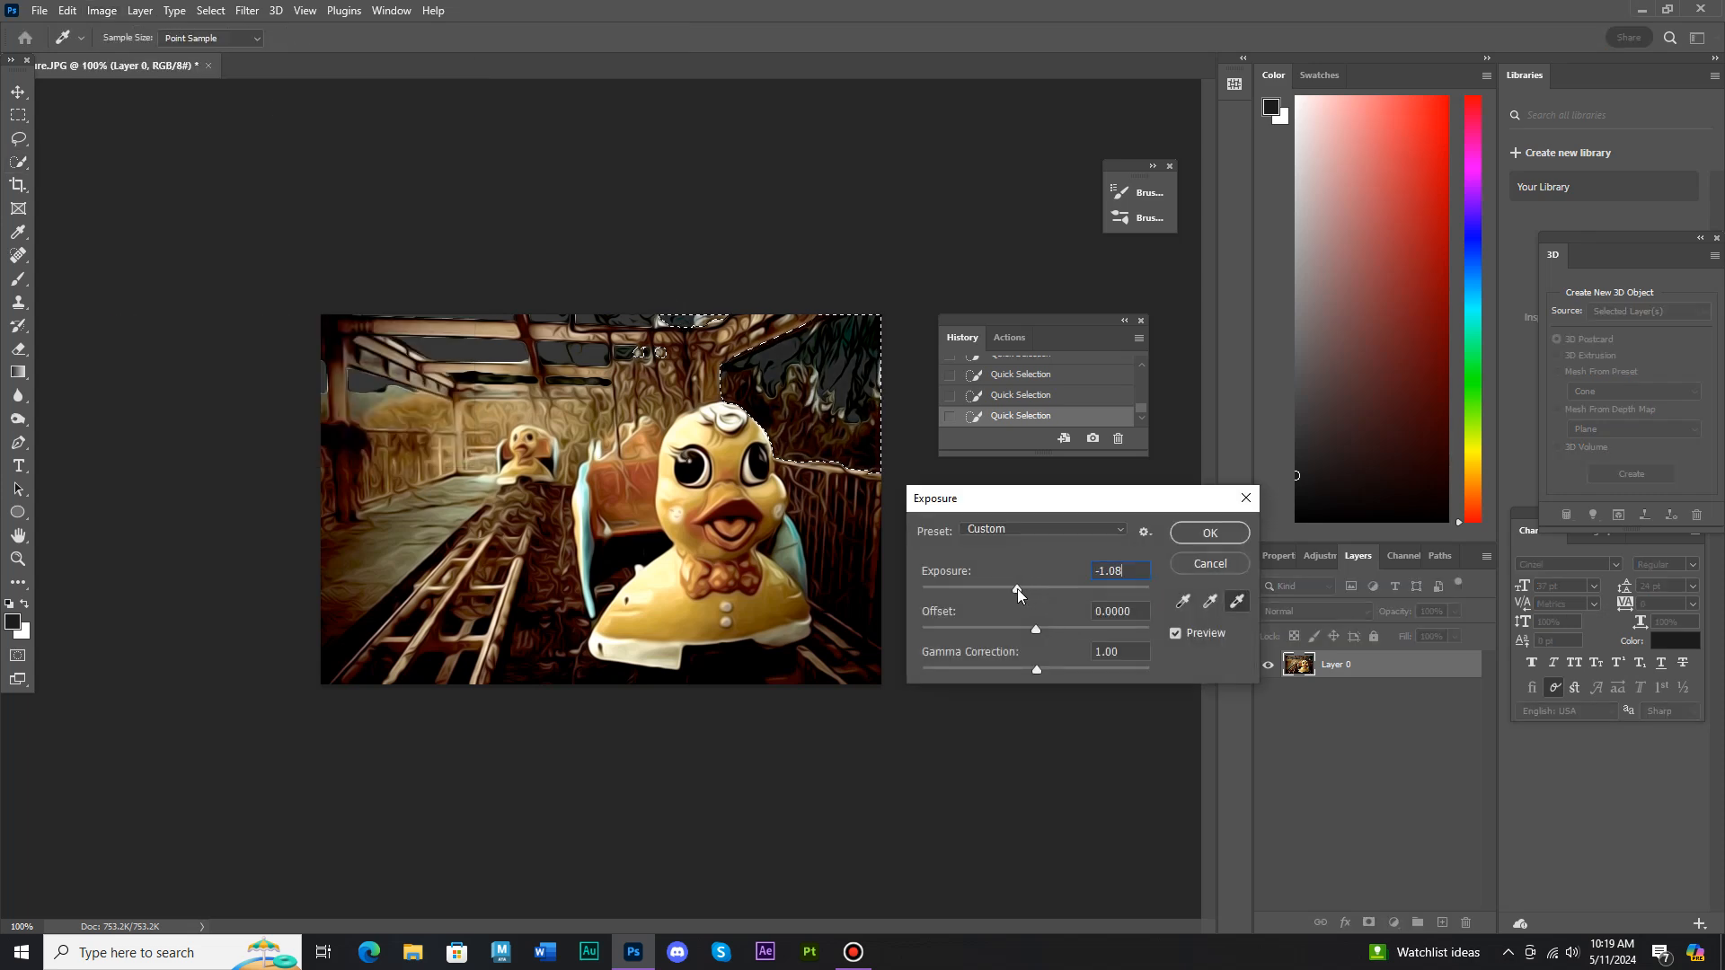
left_click(1208, 533)
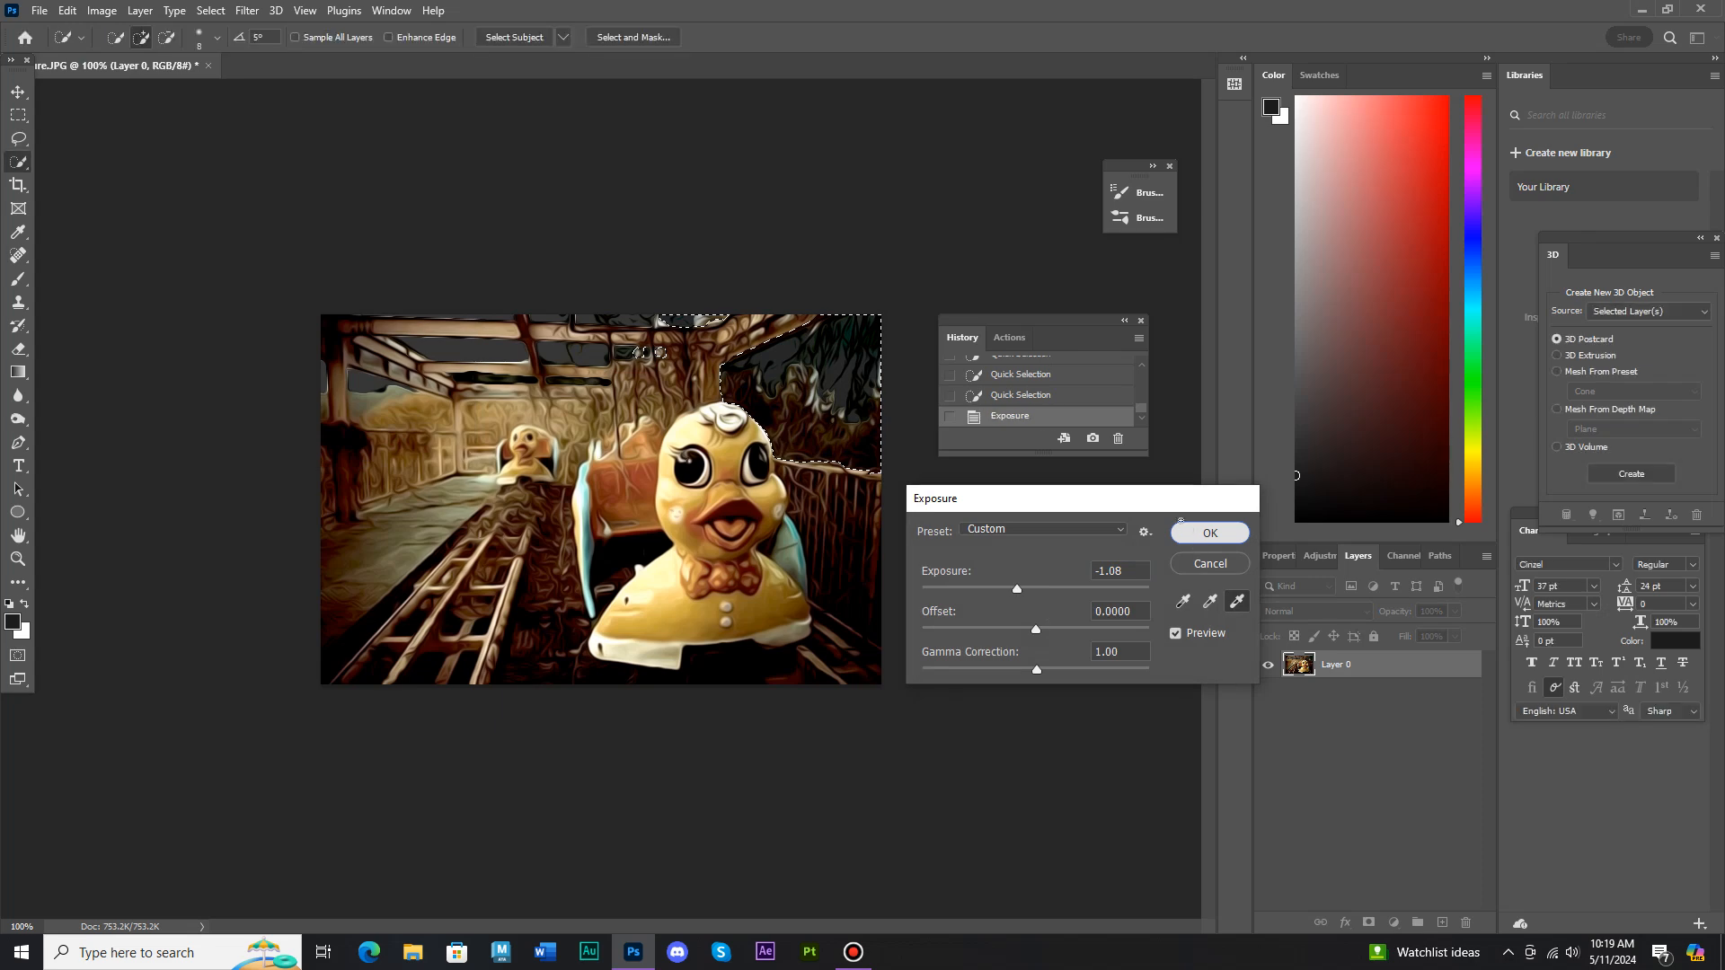
left_click(210, 10)
left_click(238, 46)
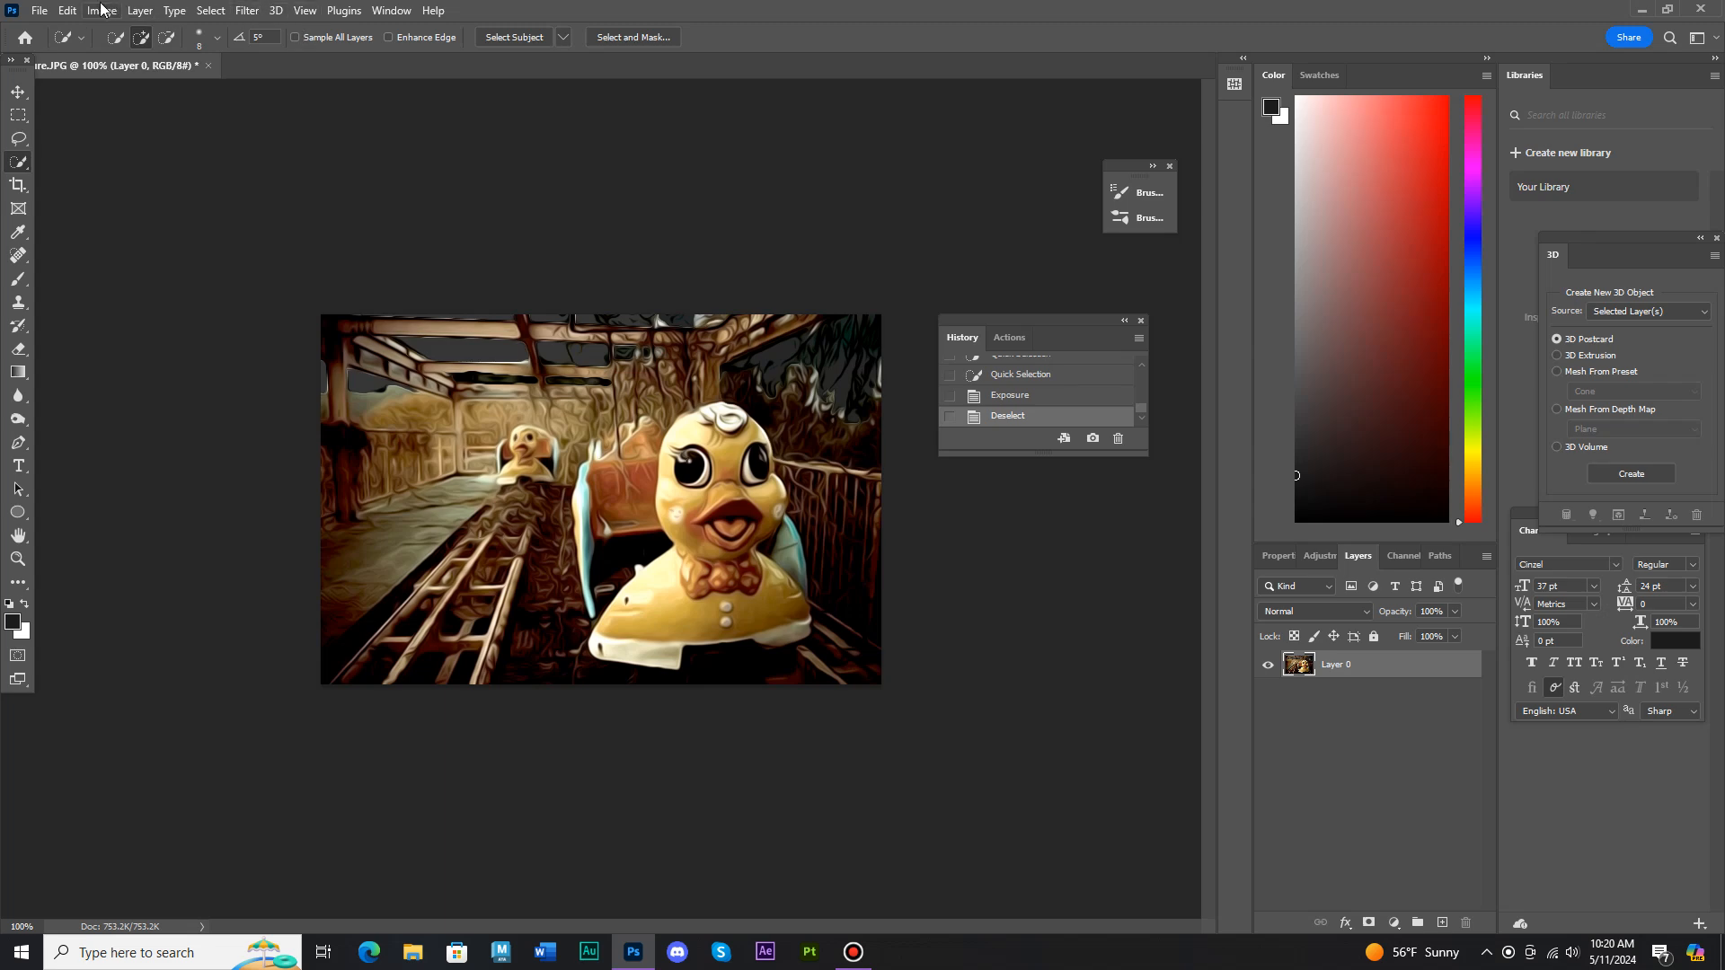
Step: Apply the Filter Gallery's Poster Edges effect with Edge Thickness 4, Edge Intensity 3 and Posterization 2
left_click(245, 10)
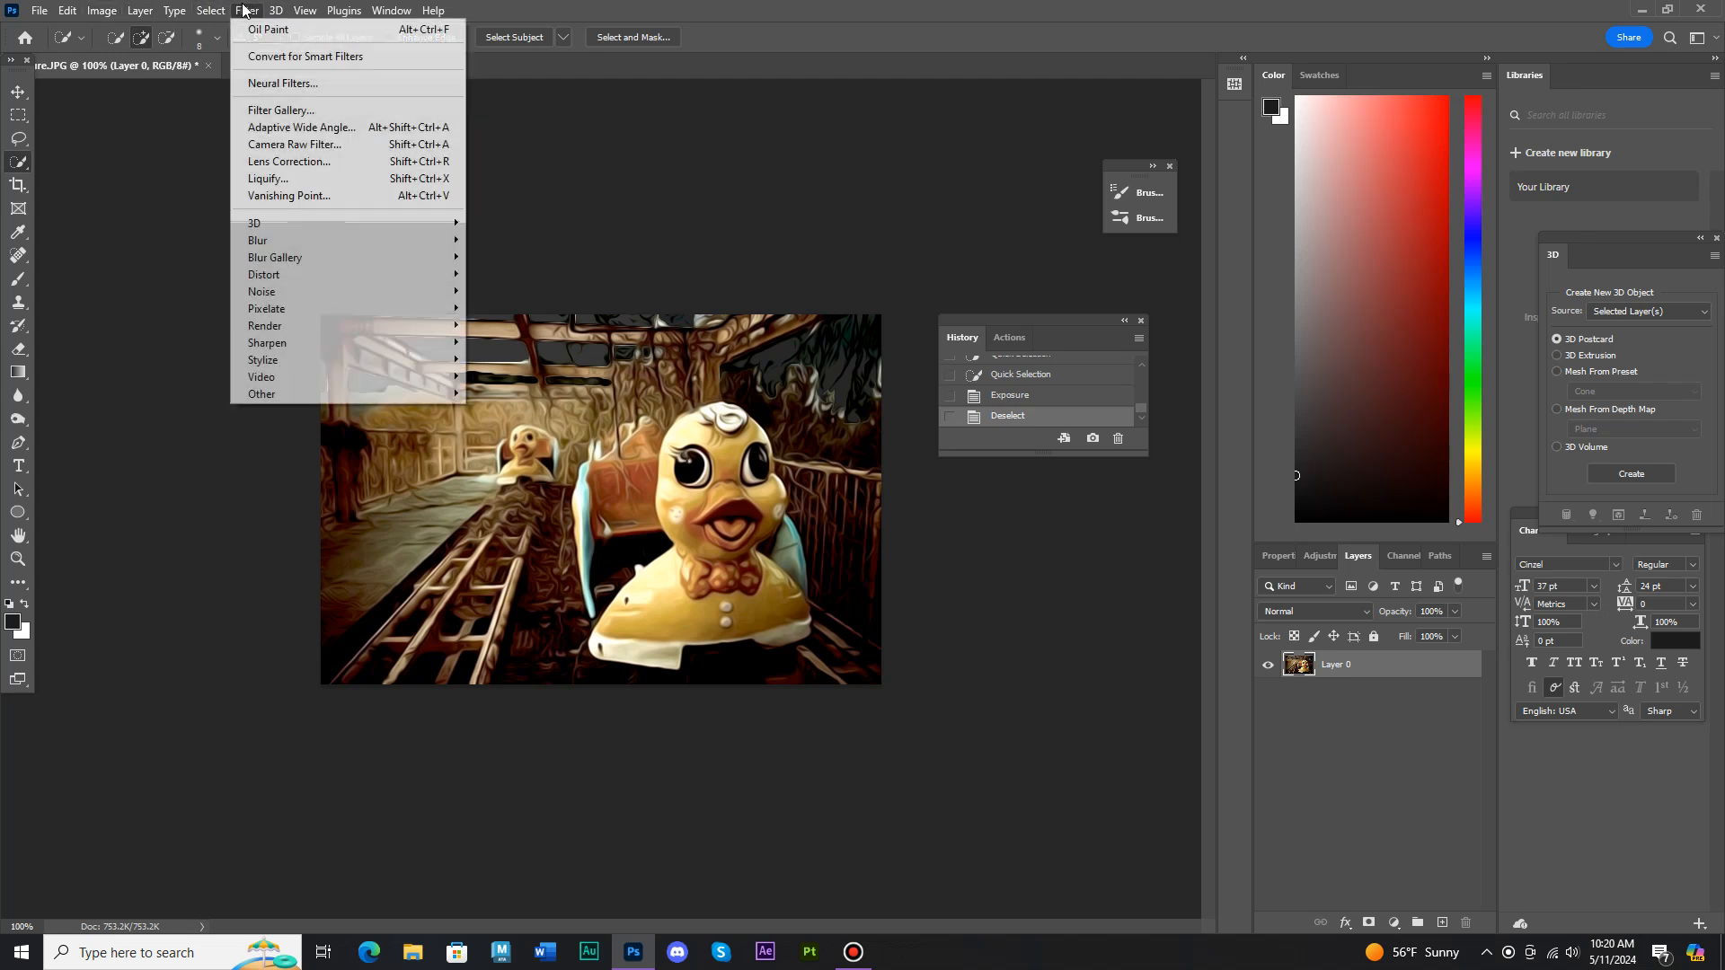
left_click(305, 109)
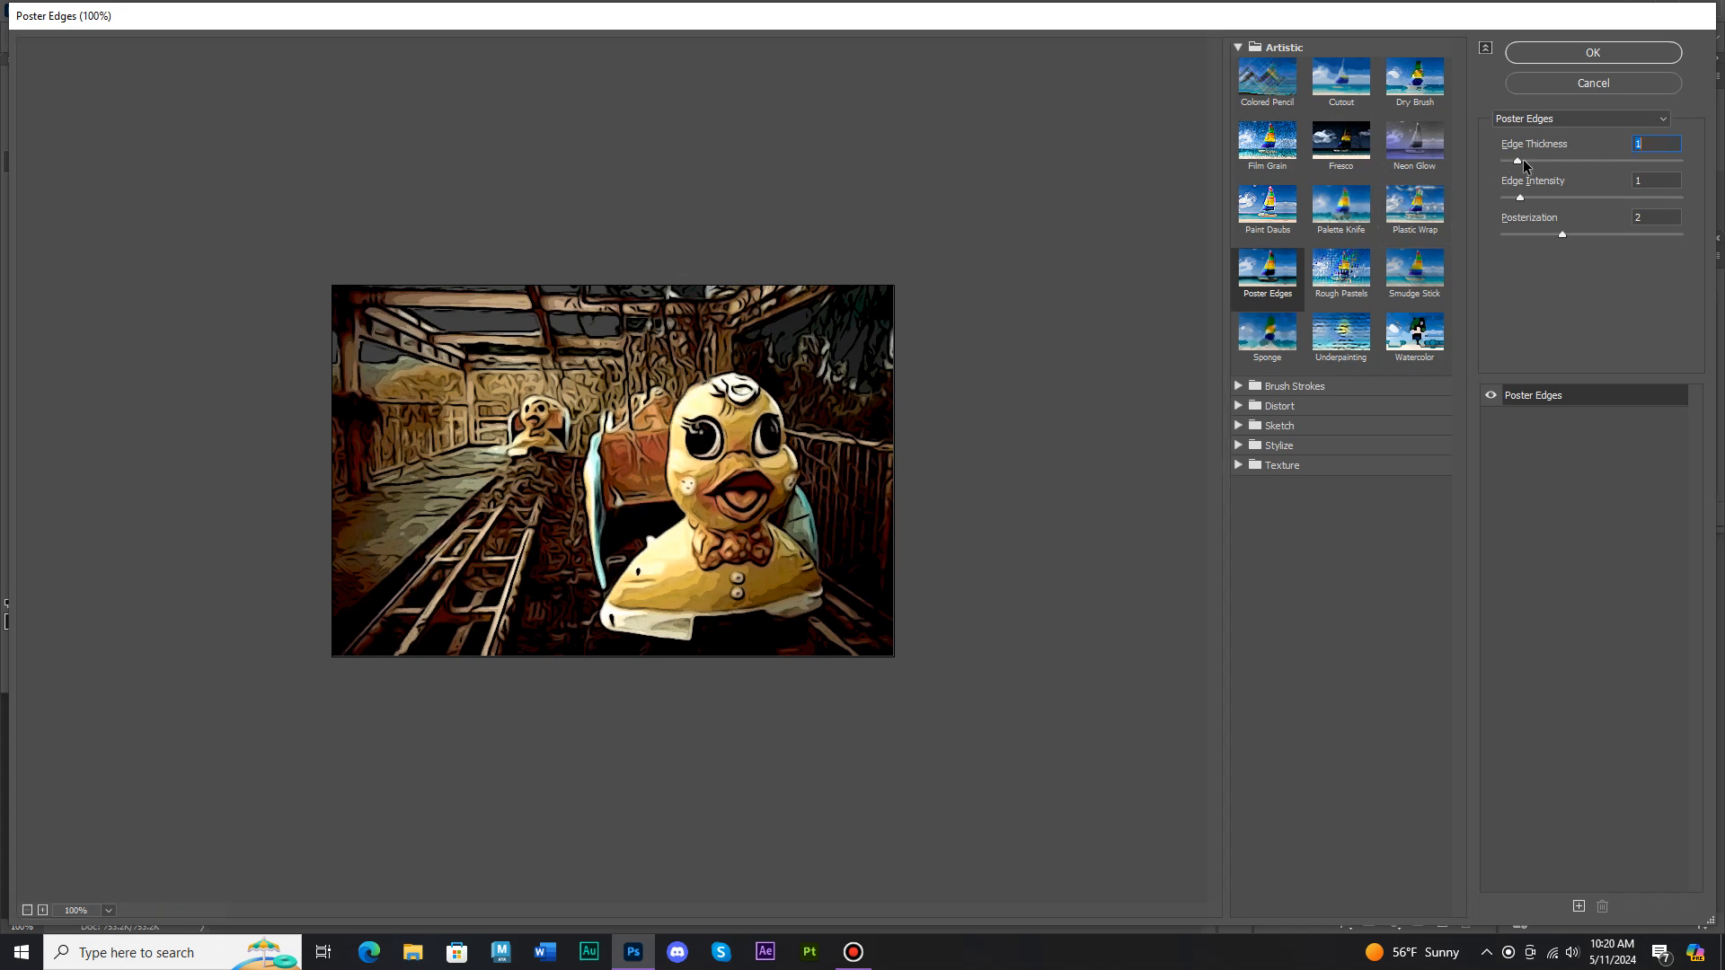
left_click_drag(1503, 161, 1474, 207)
left_click_drag(1556, 160, 1577, 160)
left_click_drag(1569, 236, 1538, 205)
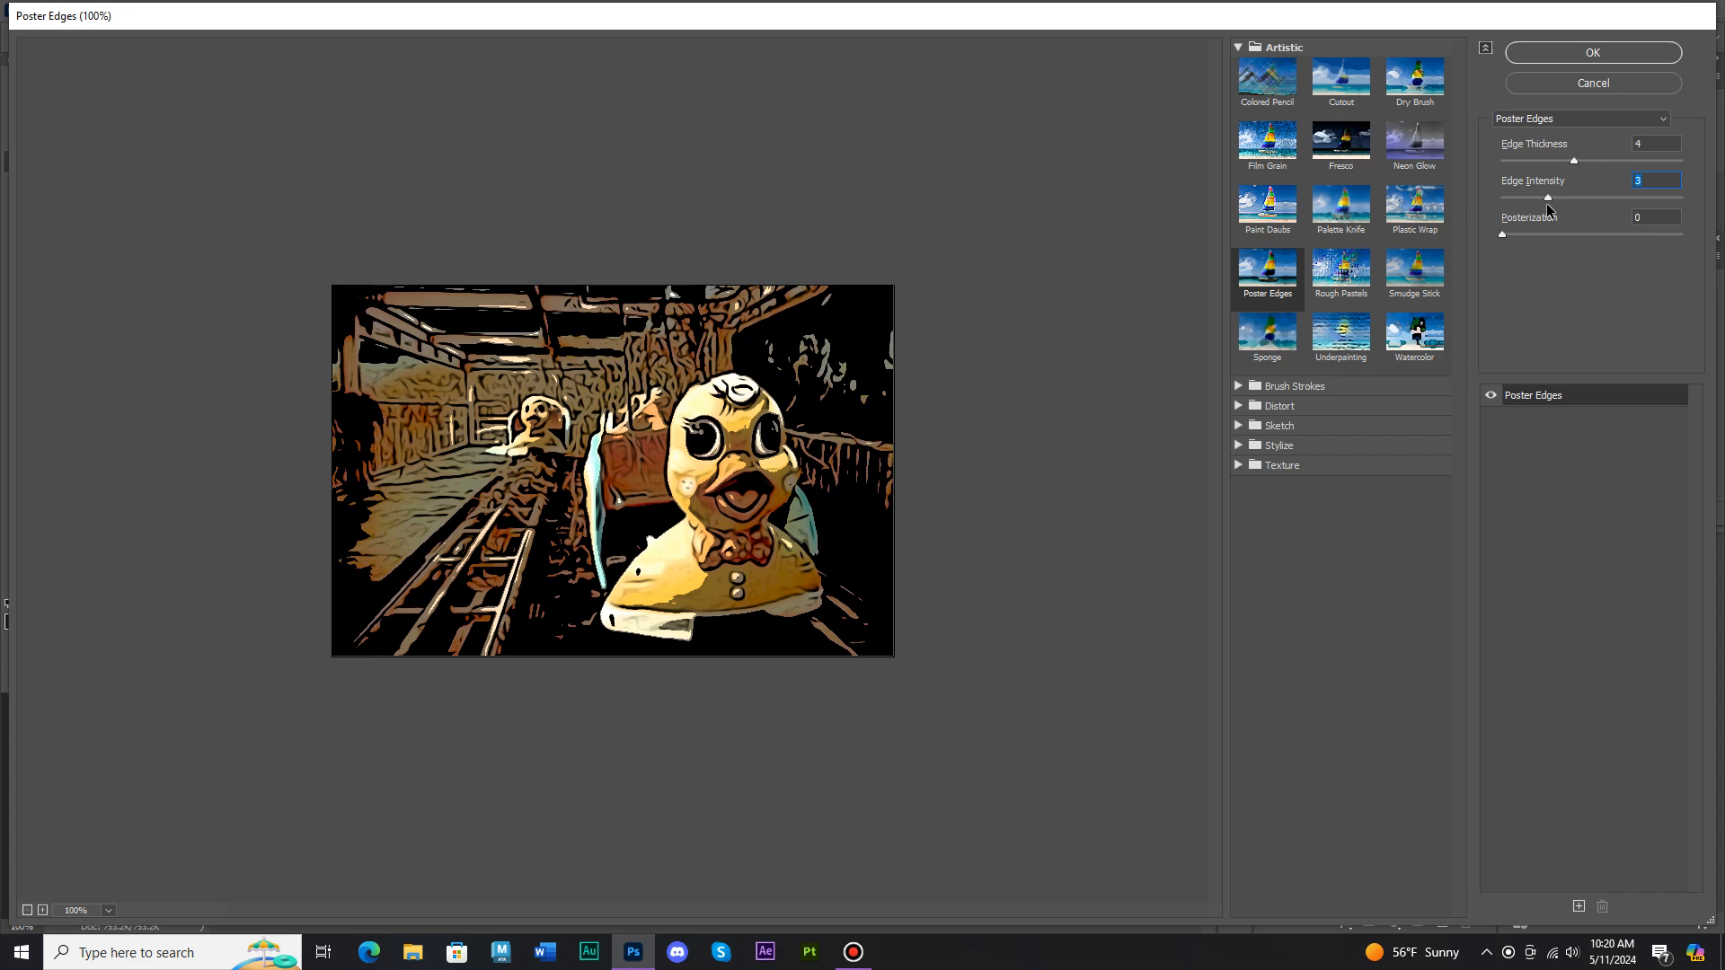
mouse_move(1514, 235)
left_mouse_down()
mouse_move(1565, 234)
mouse_move(1501, 241)
mouse_move(1551, 245)
mouse_move(1522, 244)
left_mouse_up()
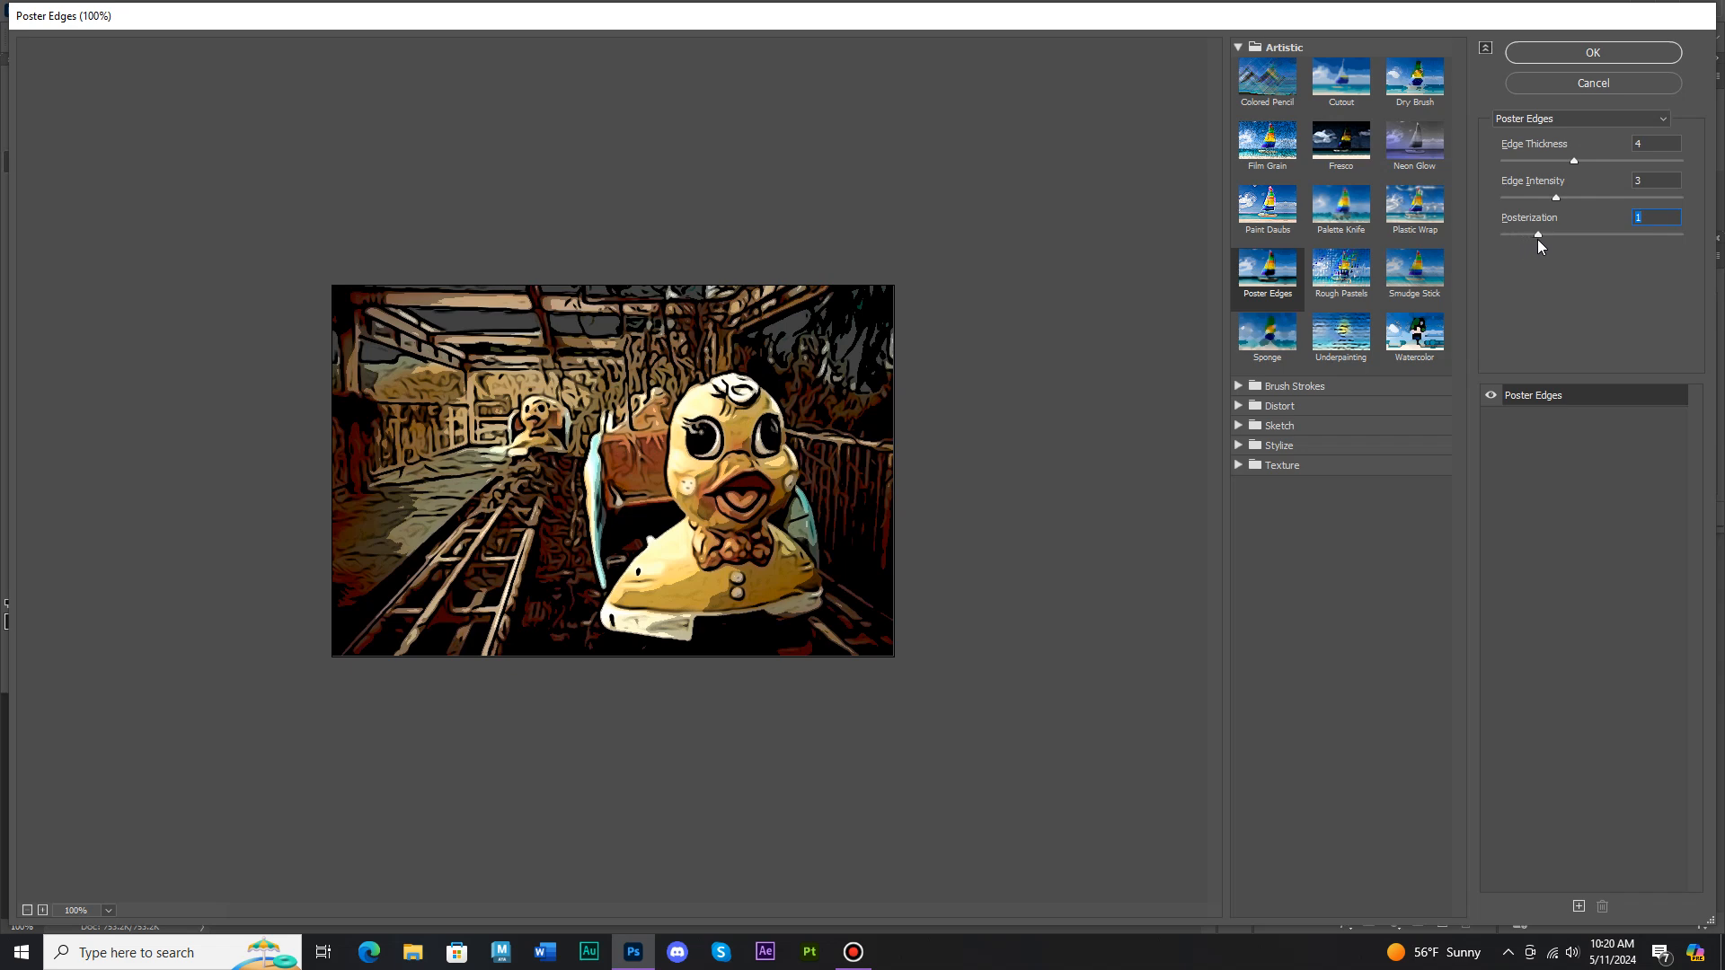
left_click_drag(1547, 240, 1552, 240)
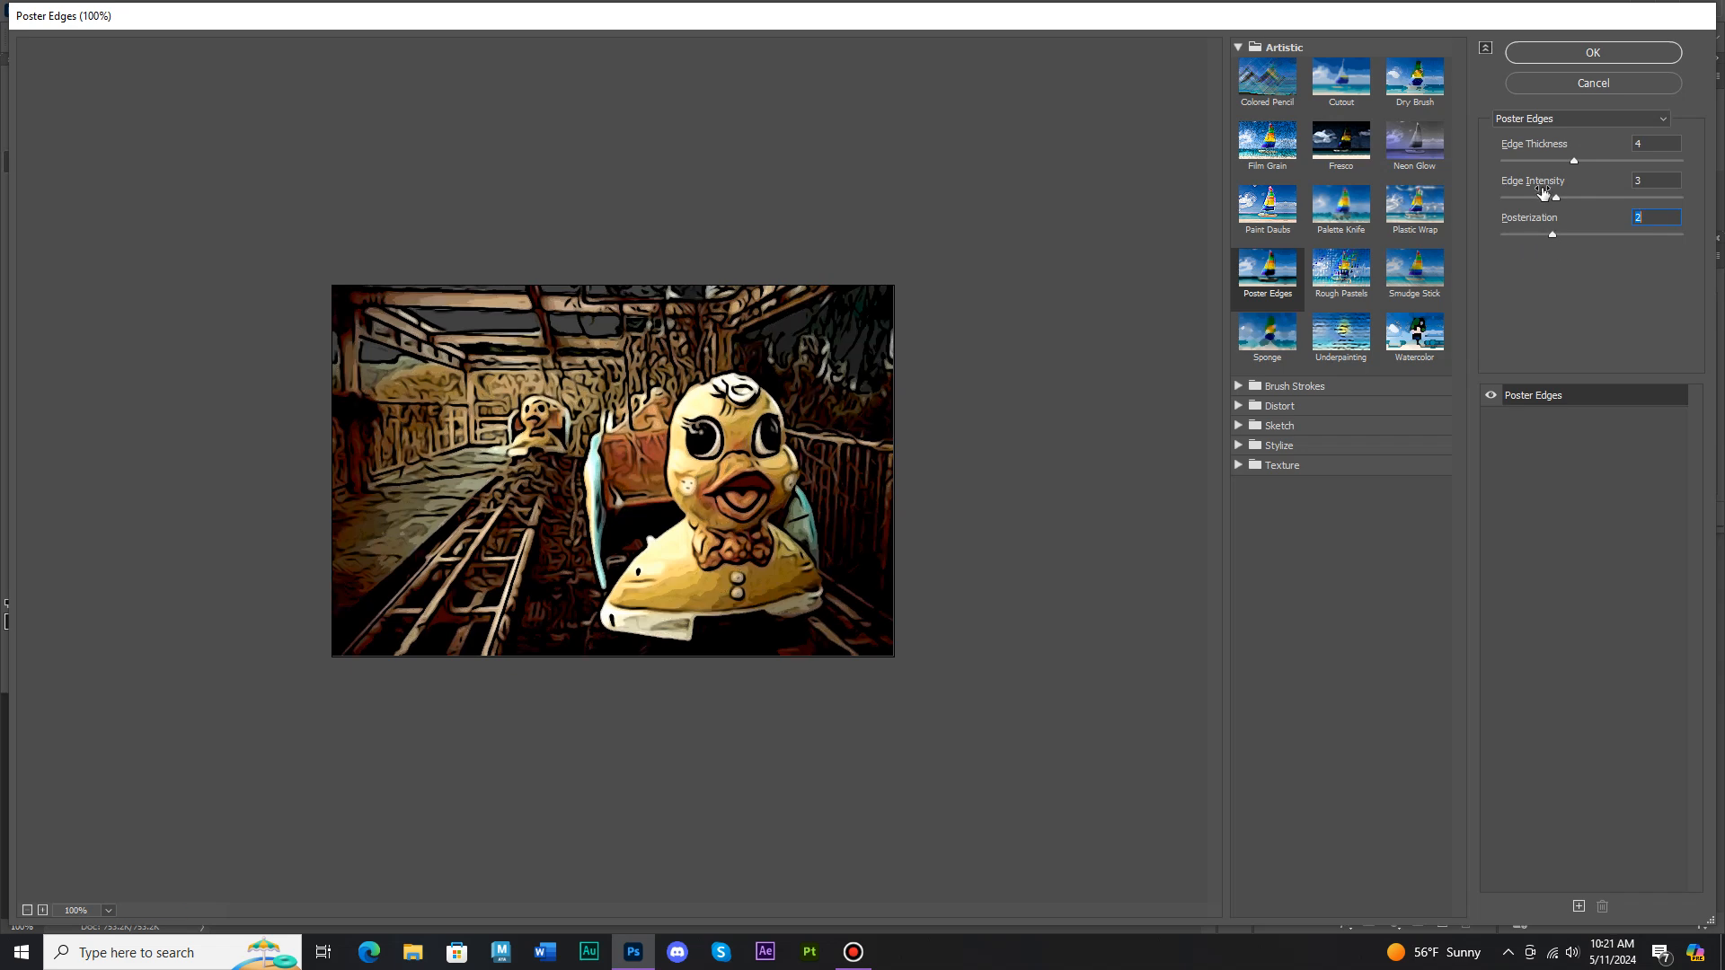
left_click(1593, 54)
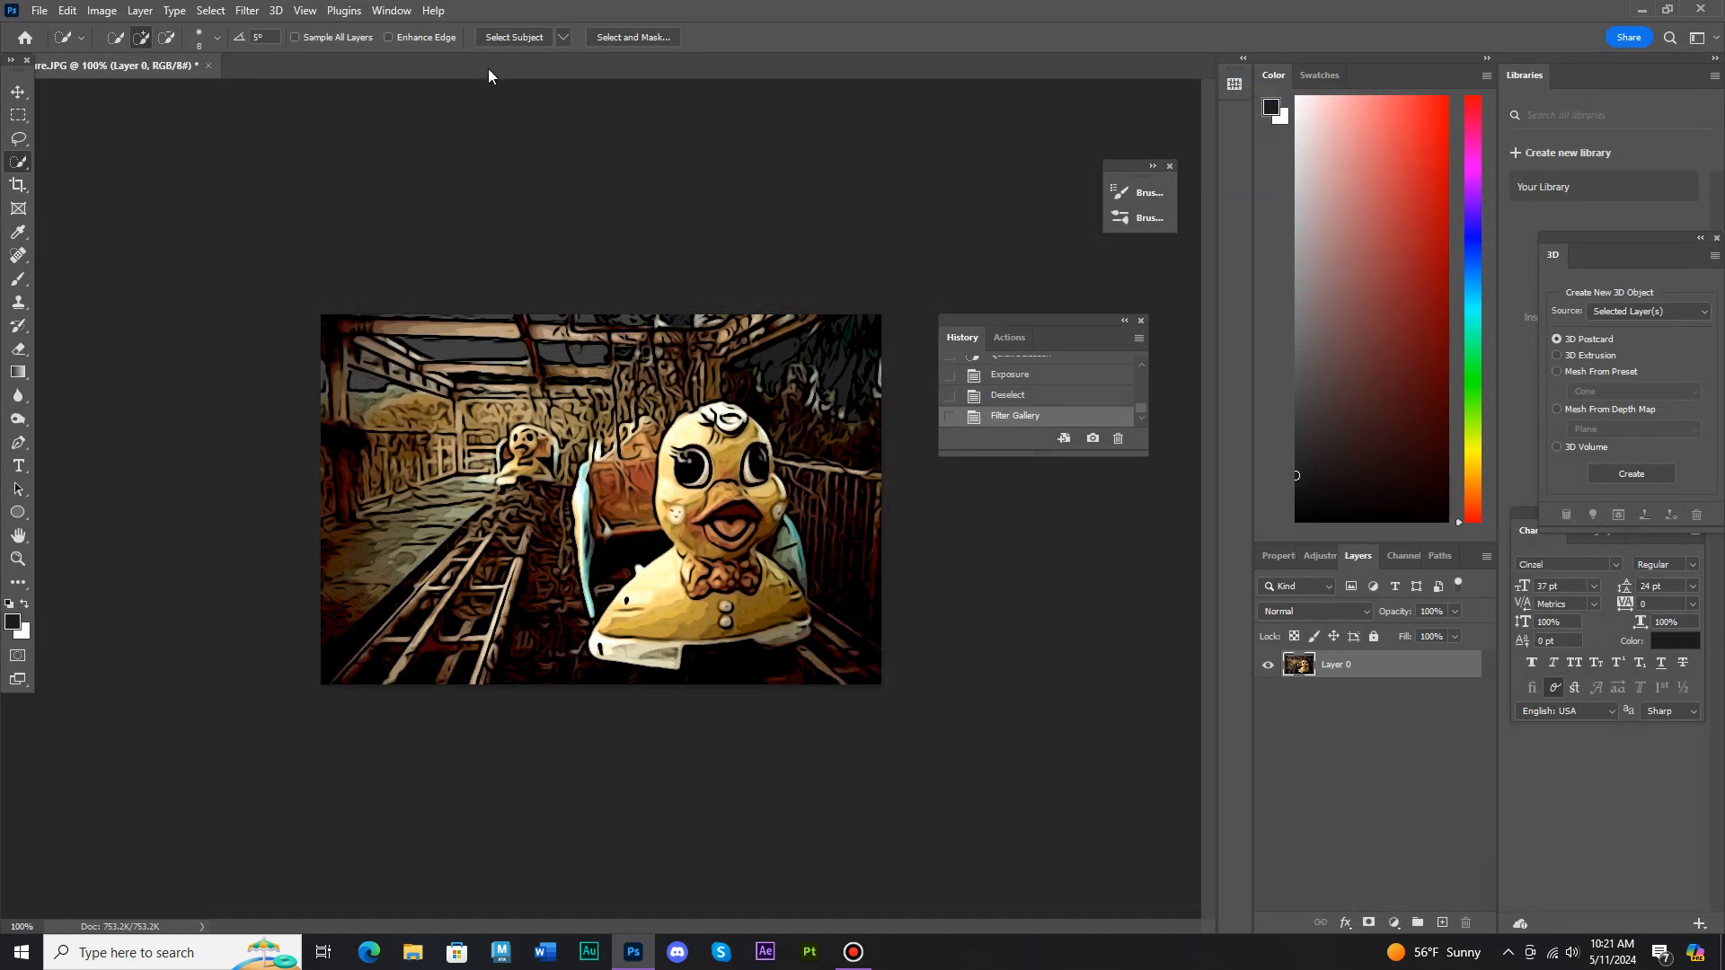
Step: Apply a Black & White adjustment with Reds 0, Yellows 136, Greens 15, Cyans 81, Blues 74 and Magentas 151
left_click(103, 9)
mouse_move(160, 61)
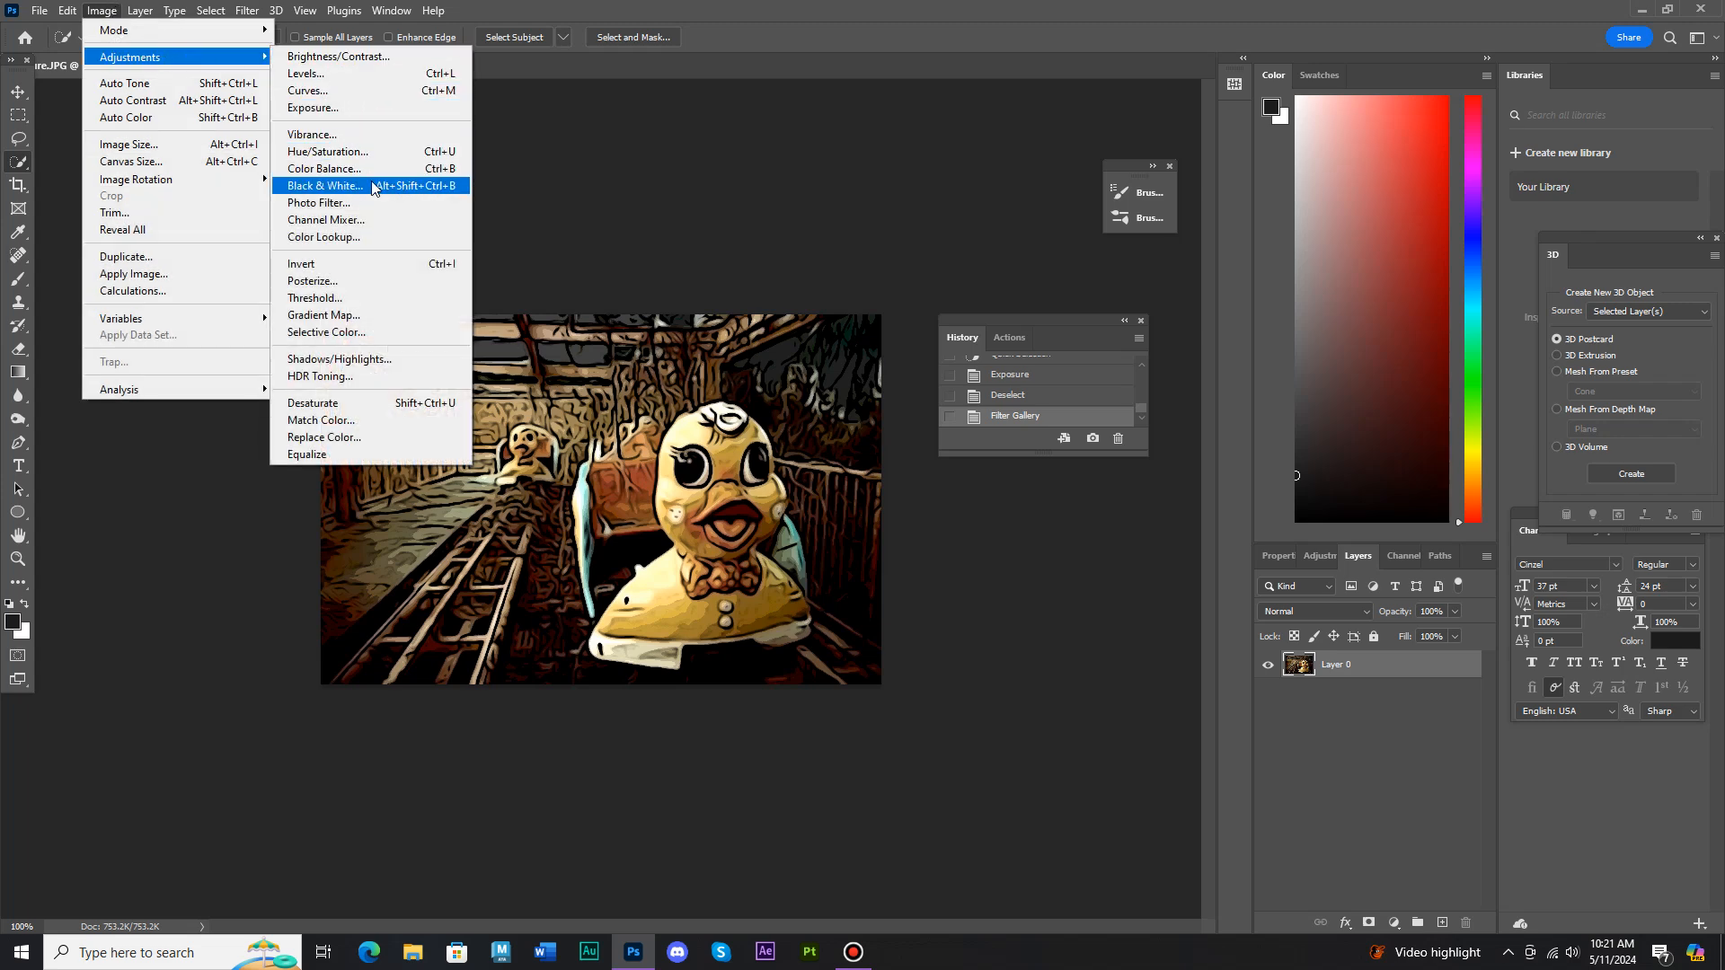
left_click(323, 185)
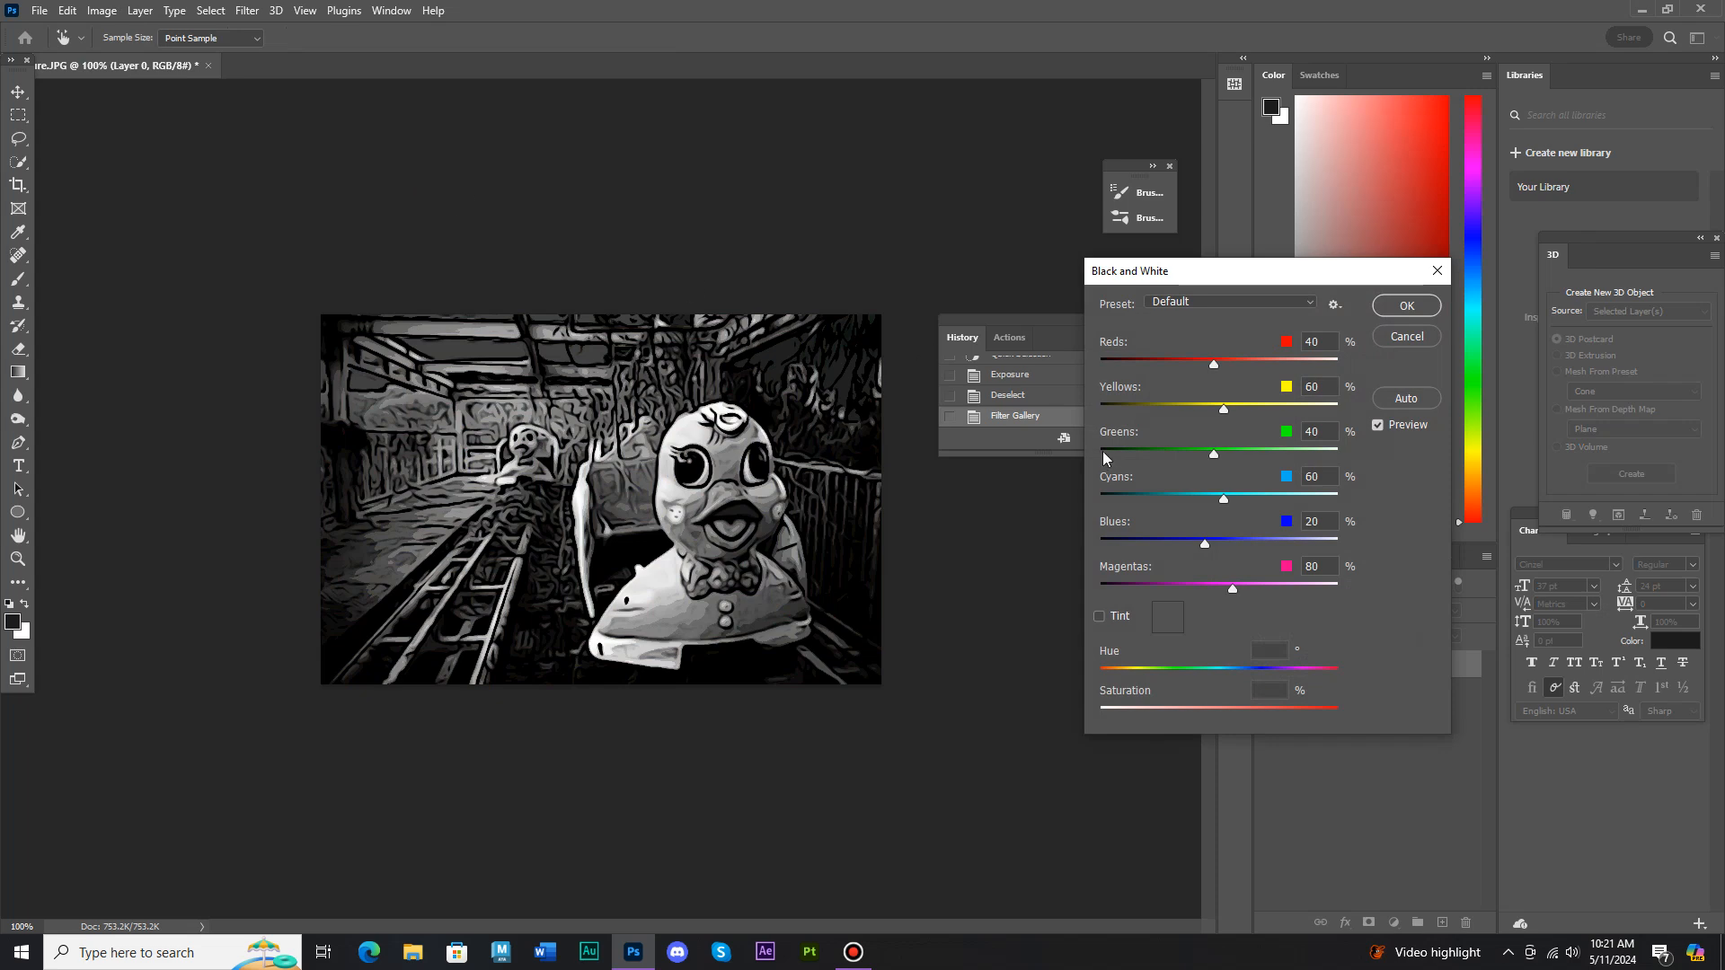
left_click_drag(1236, 408, 1267, 406)
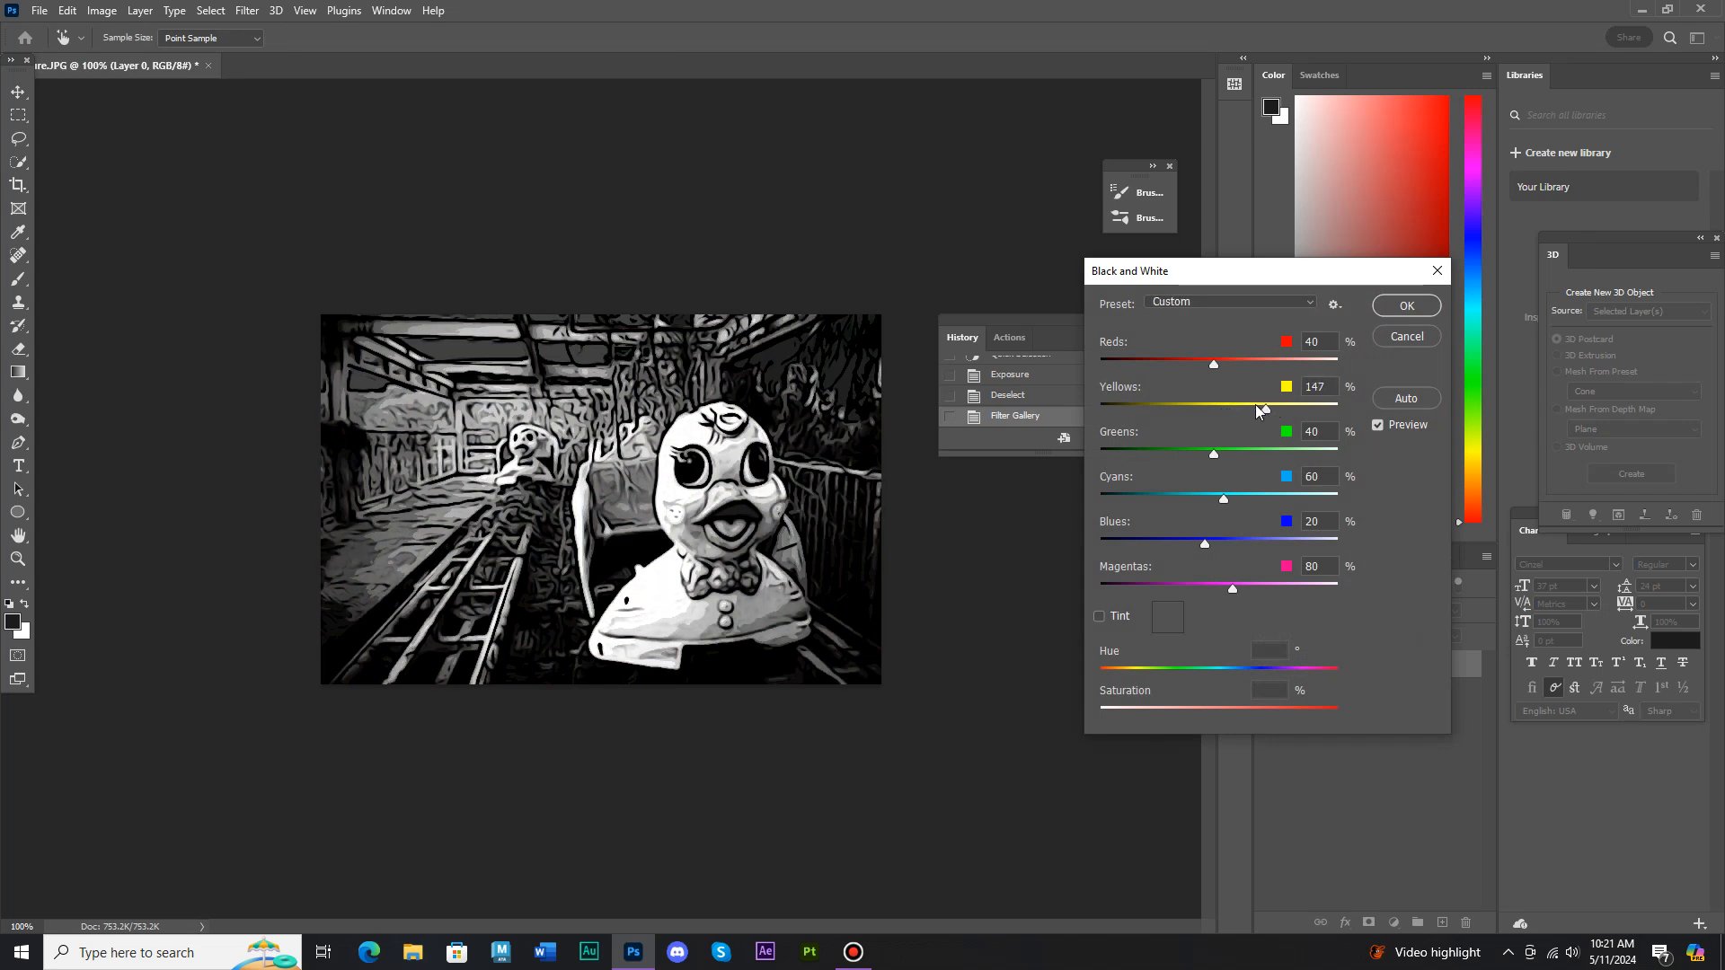
left_click_drag(1215, 457, 1267, 589)
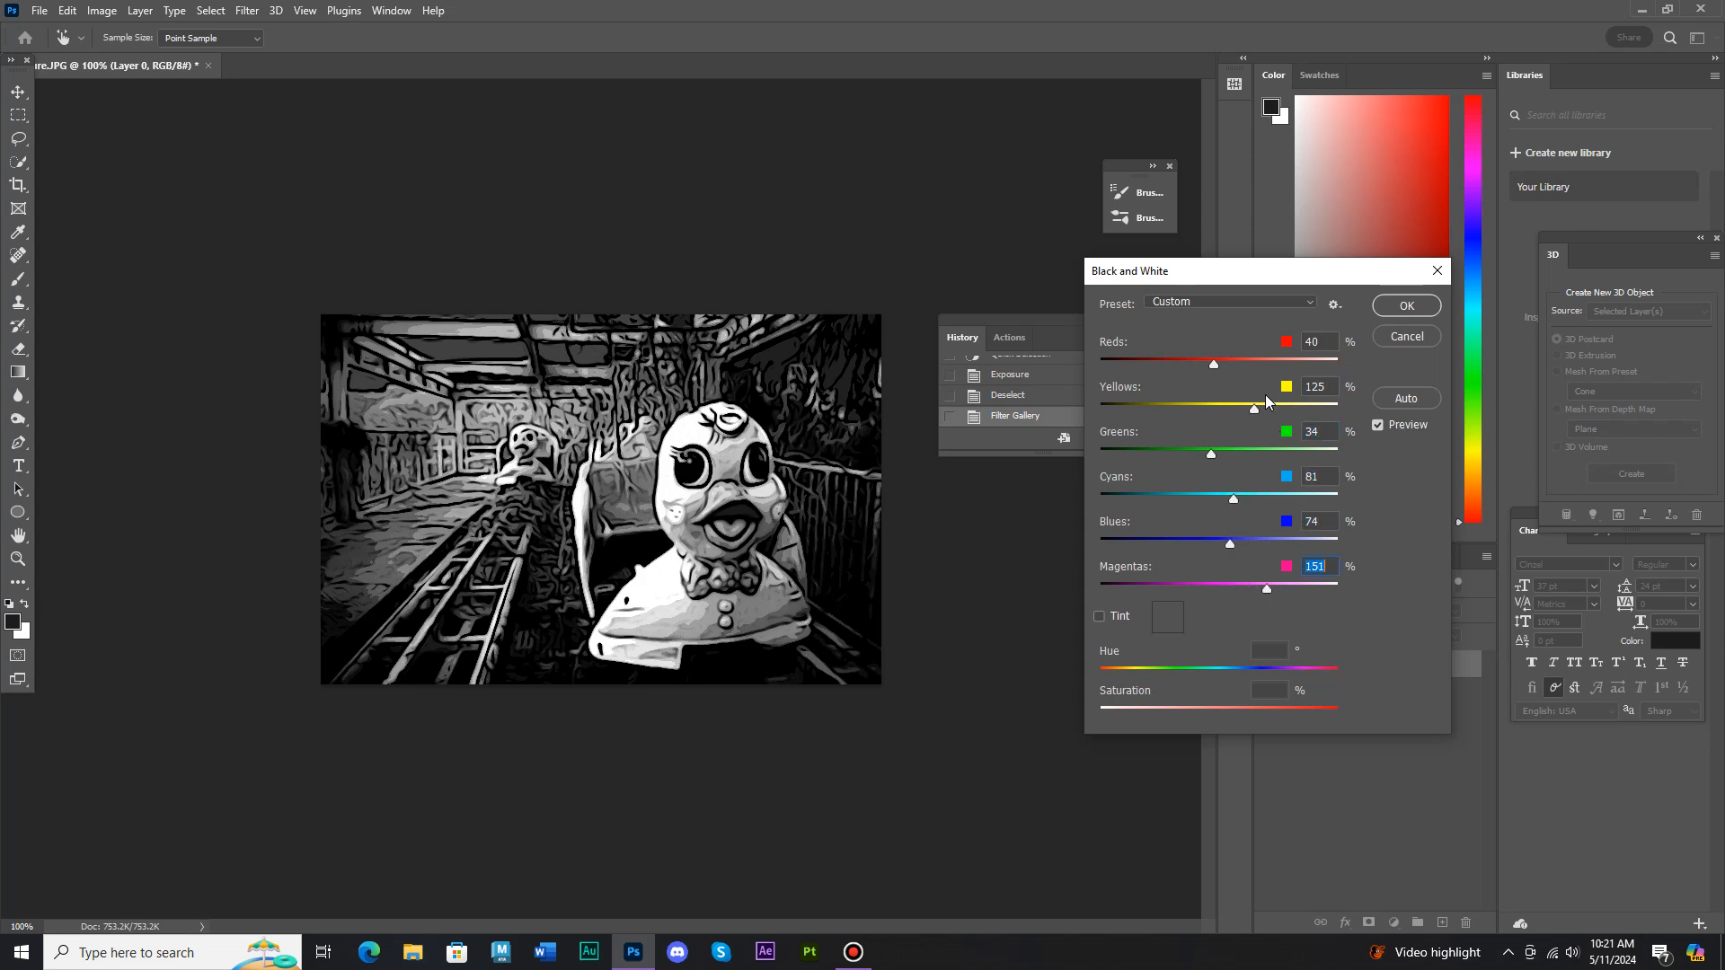
left_click(1275, 360)
left_click_drag(1218, 366, 1201, 456)
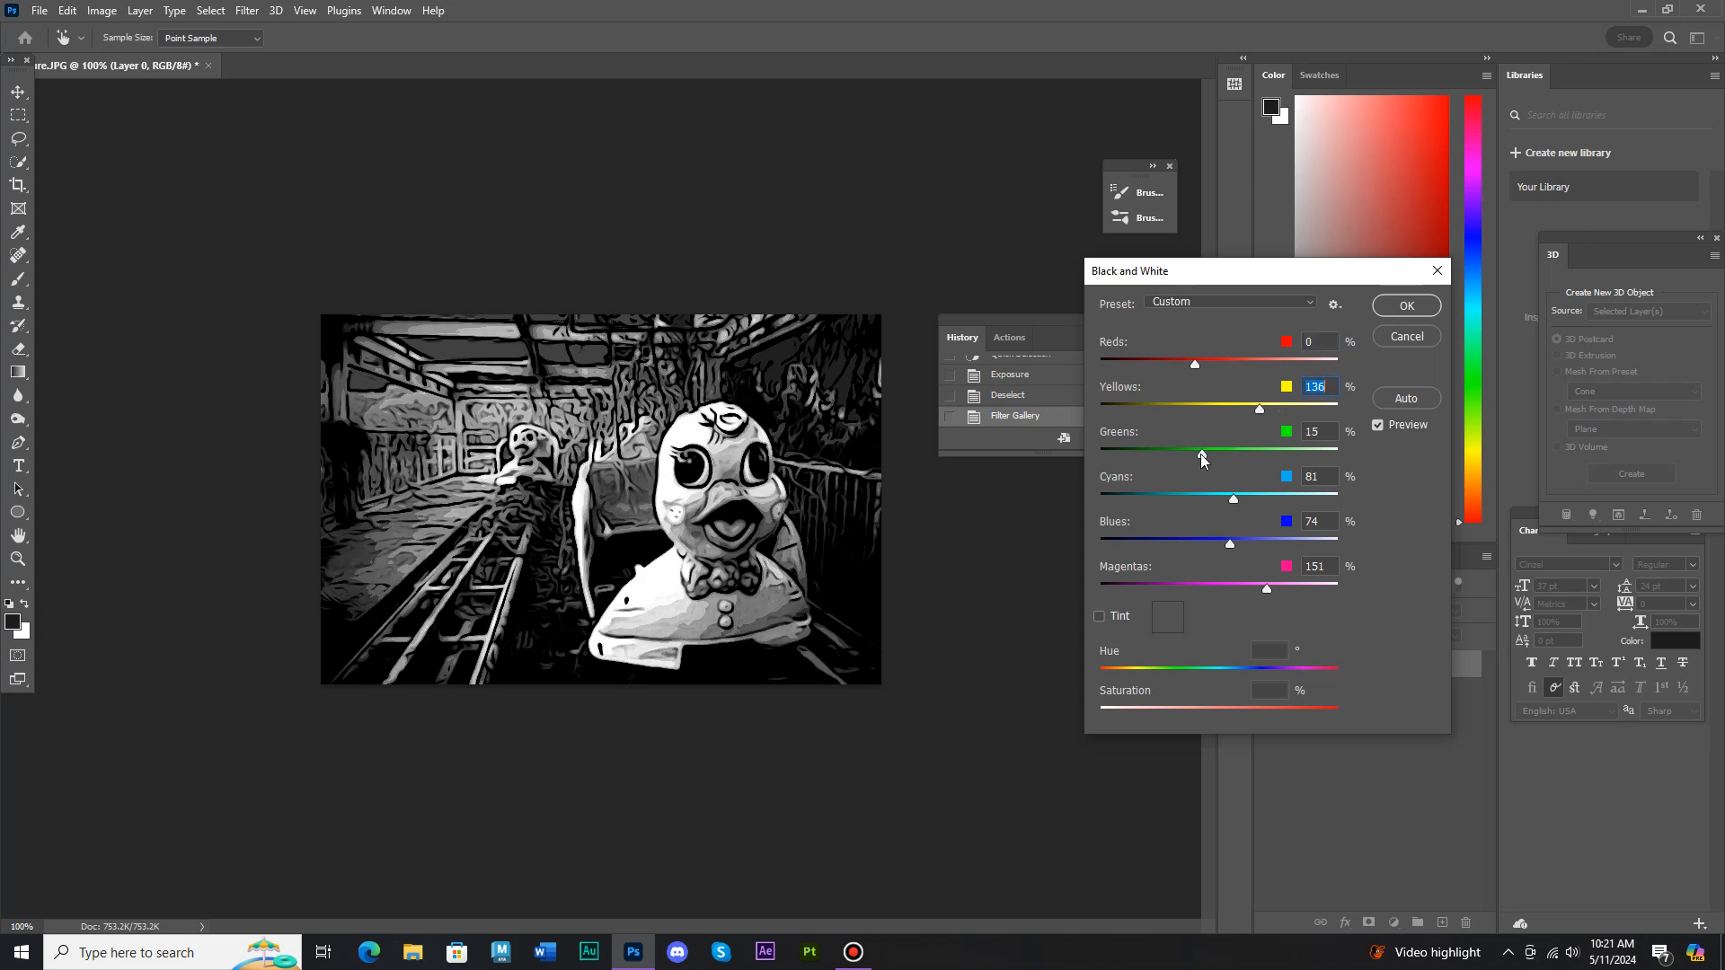
left_click(1386, 311)
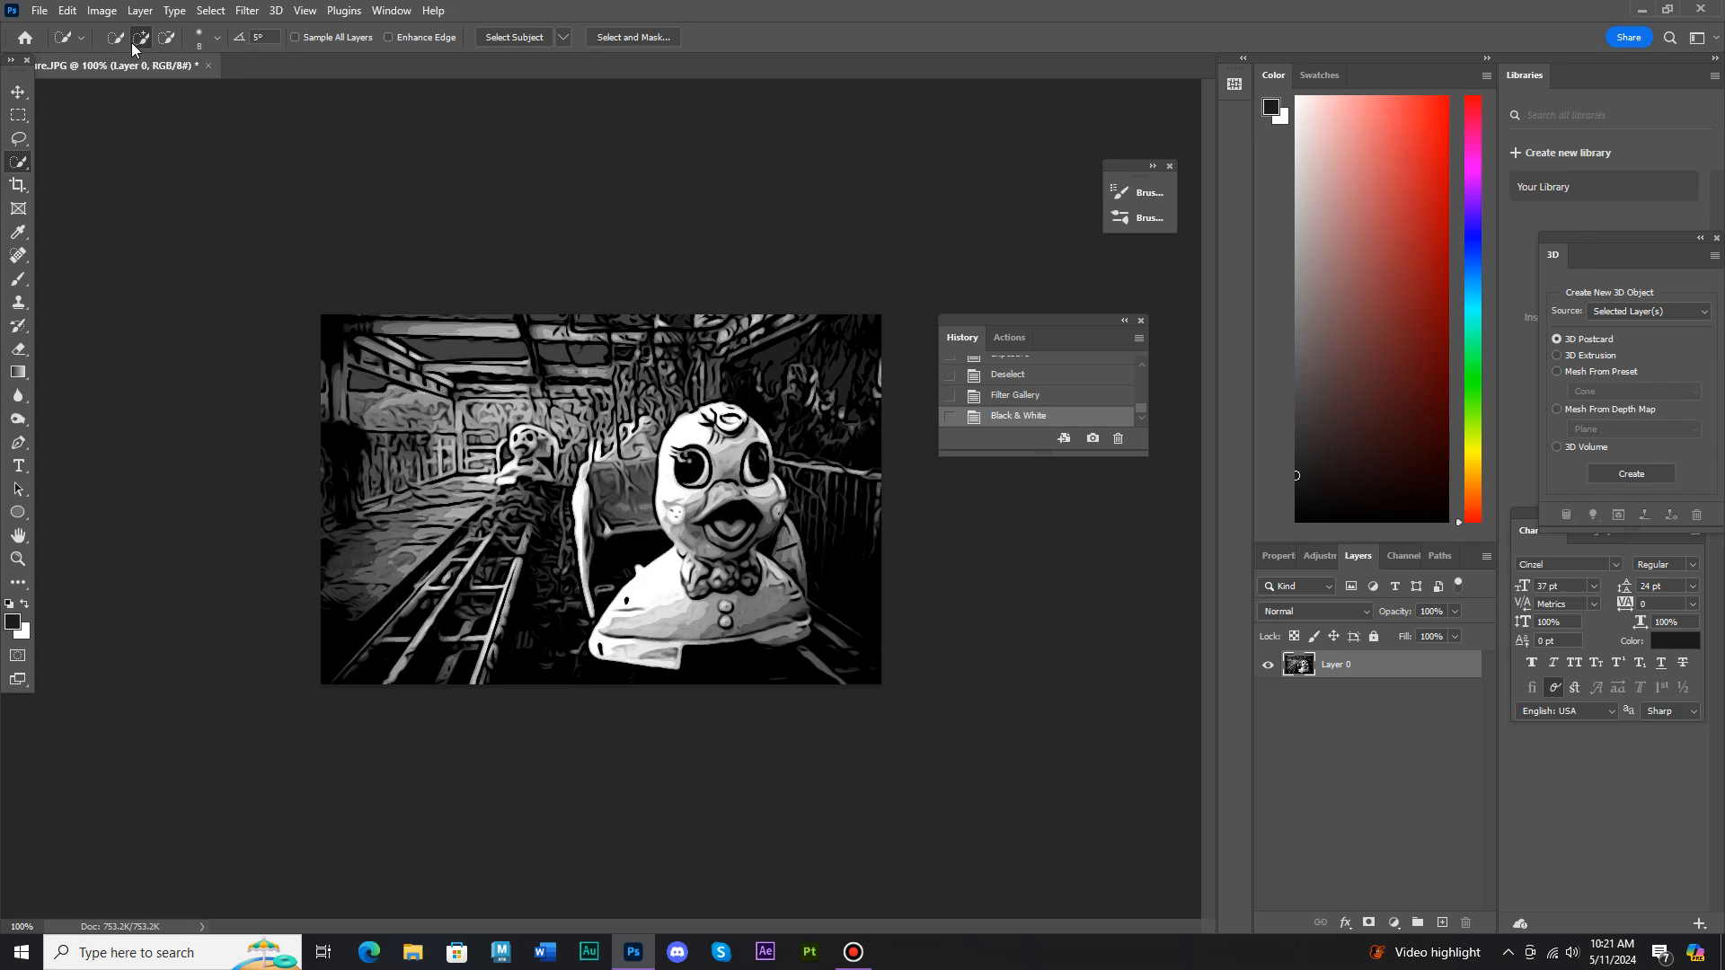
Step: Create a new 1200 x 720 pixel RGB document at 190 pixels/inch with a white background
left_click(38, 11)
left_click(45, 28)
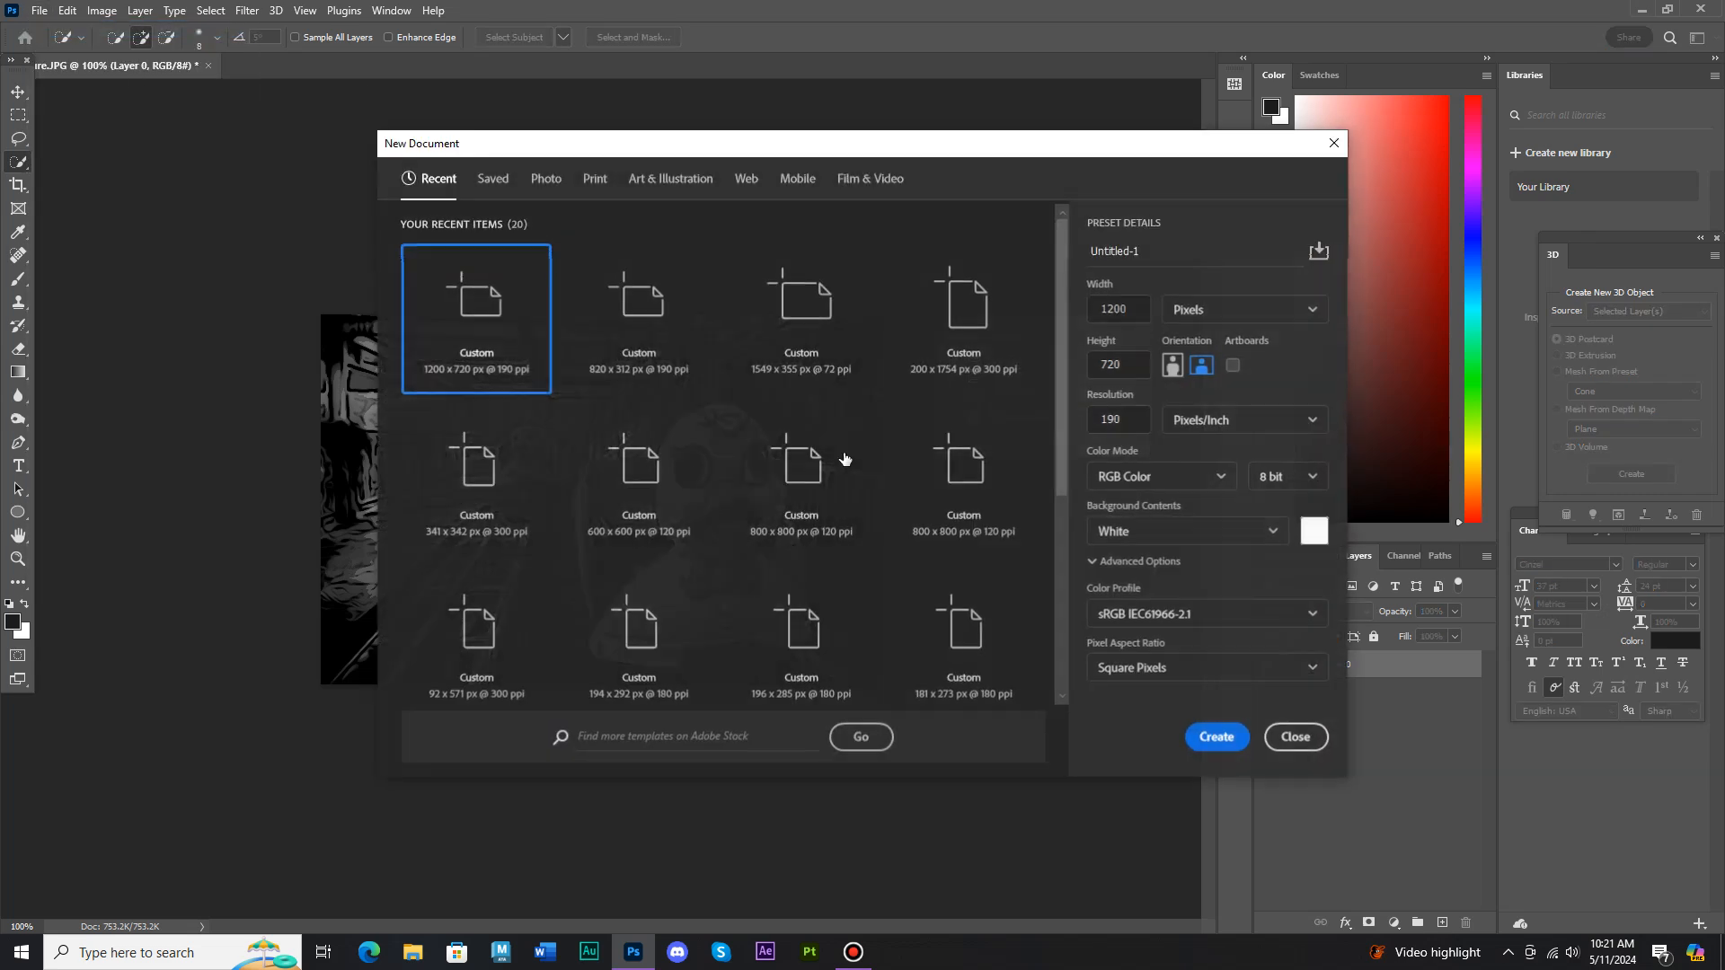
left_click(1216, 736)
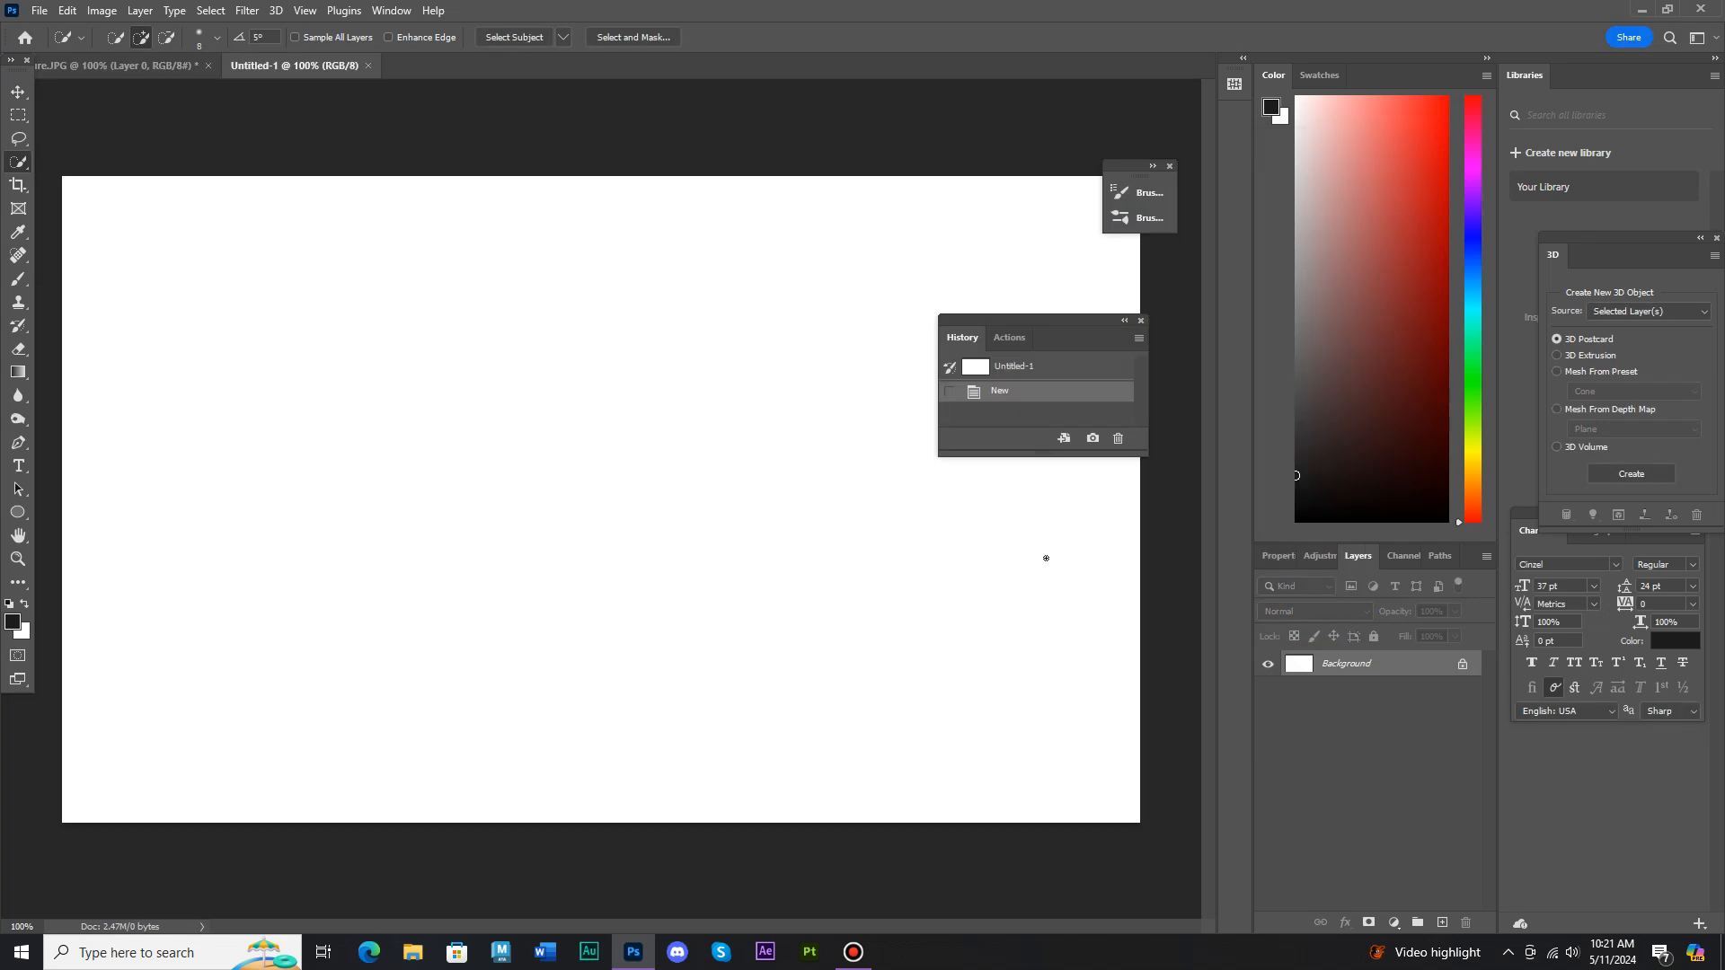
Step: Fill the new document's white background with black using the Paint Bucket tool
left_click(17, 558)
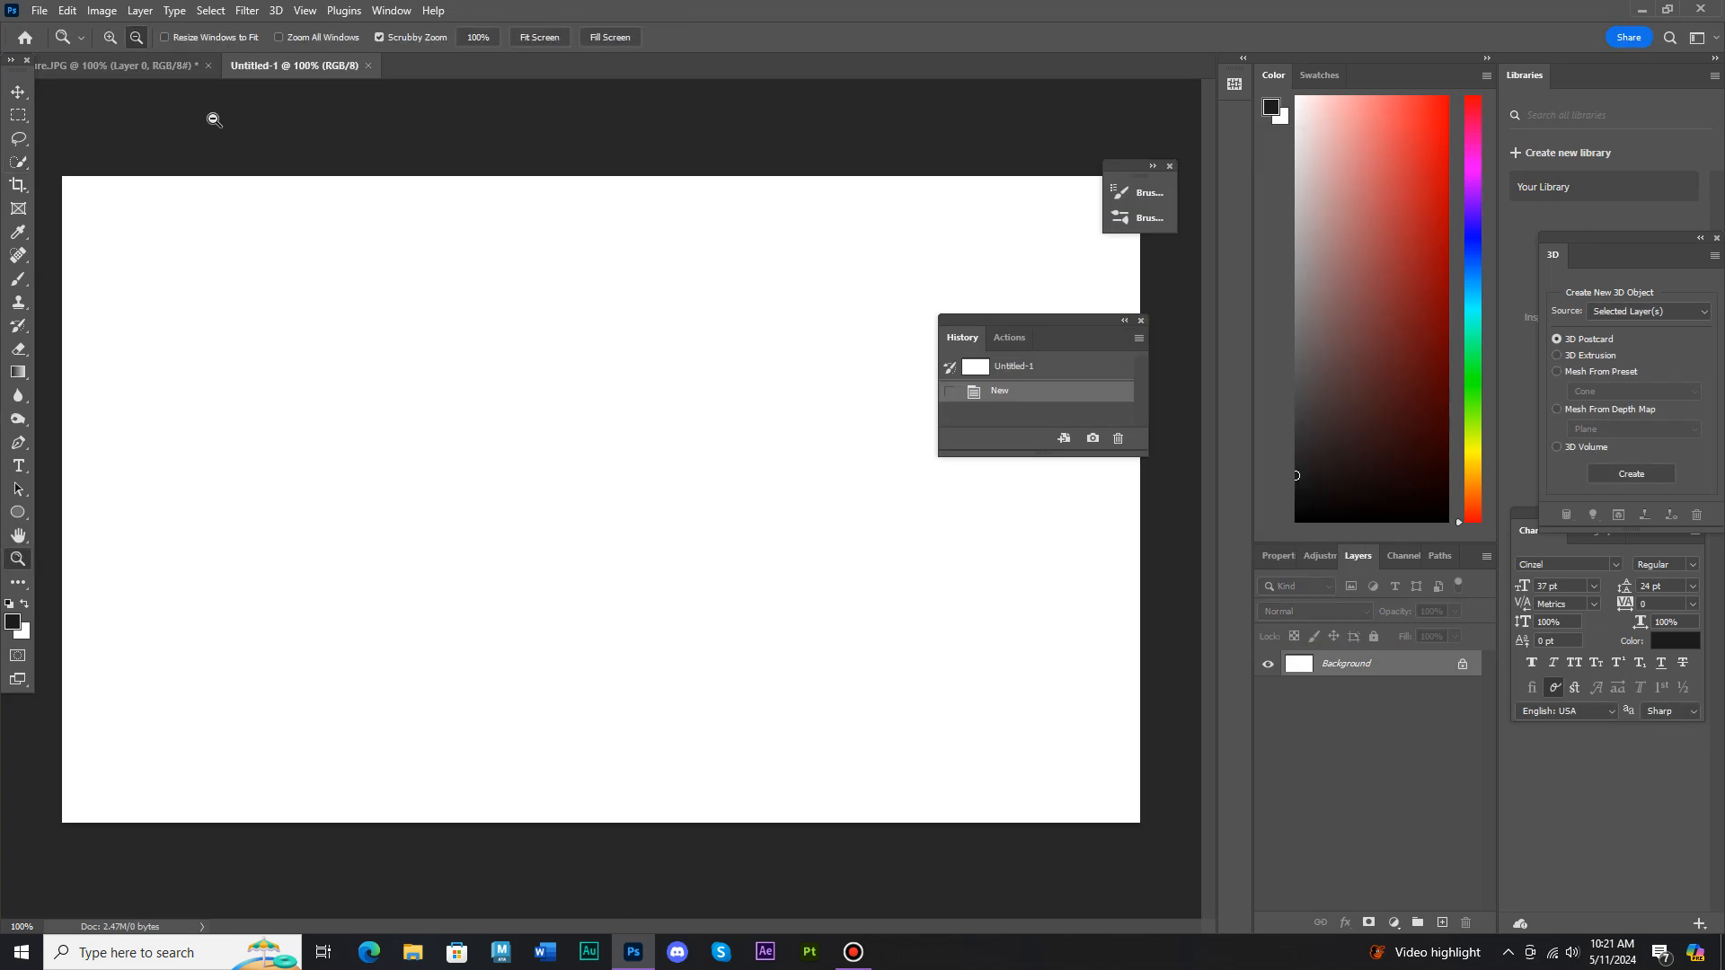
left_click(418, 320, "alt")
left_click_drag(1398, 416, 1447, 521)
left_click(18, 372)
right_click(18, 372)
left_click(85, 385)
left_click(427, 409)
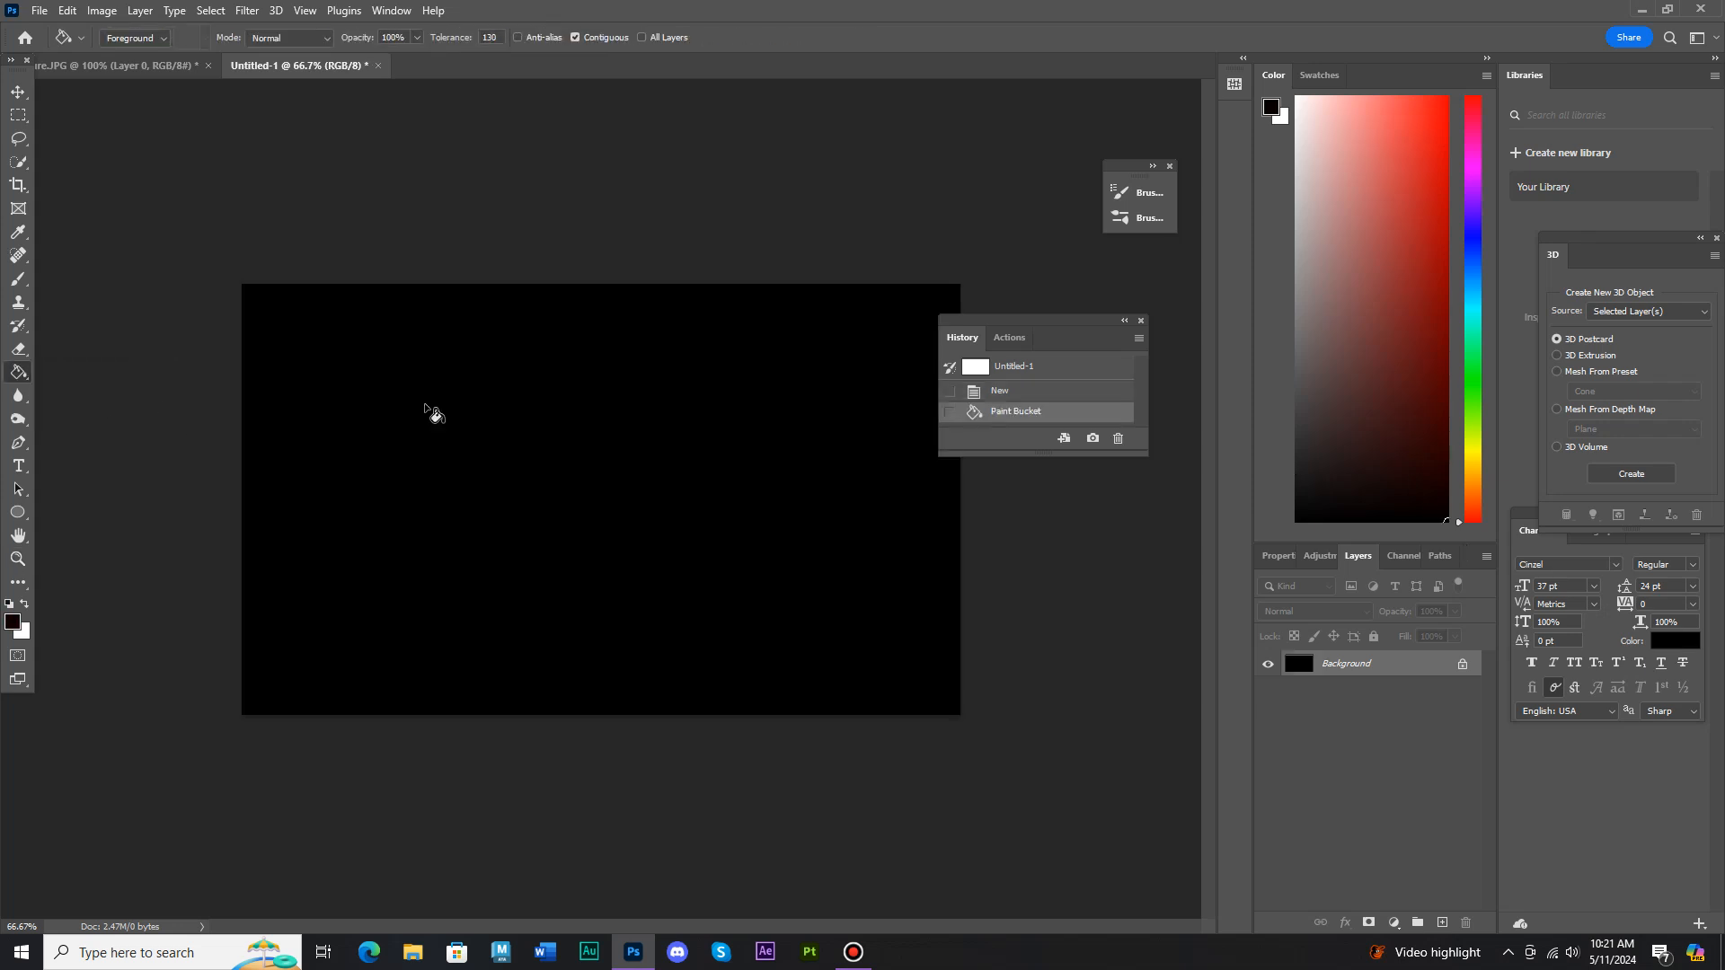
Step: Switch to the Gradient tool with a white foreground color and the Angle gradient style
right_click(16, 372)
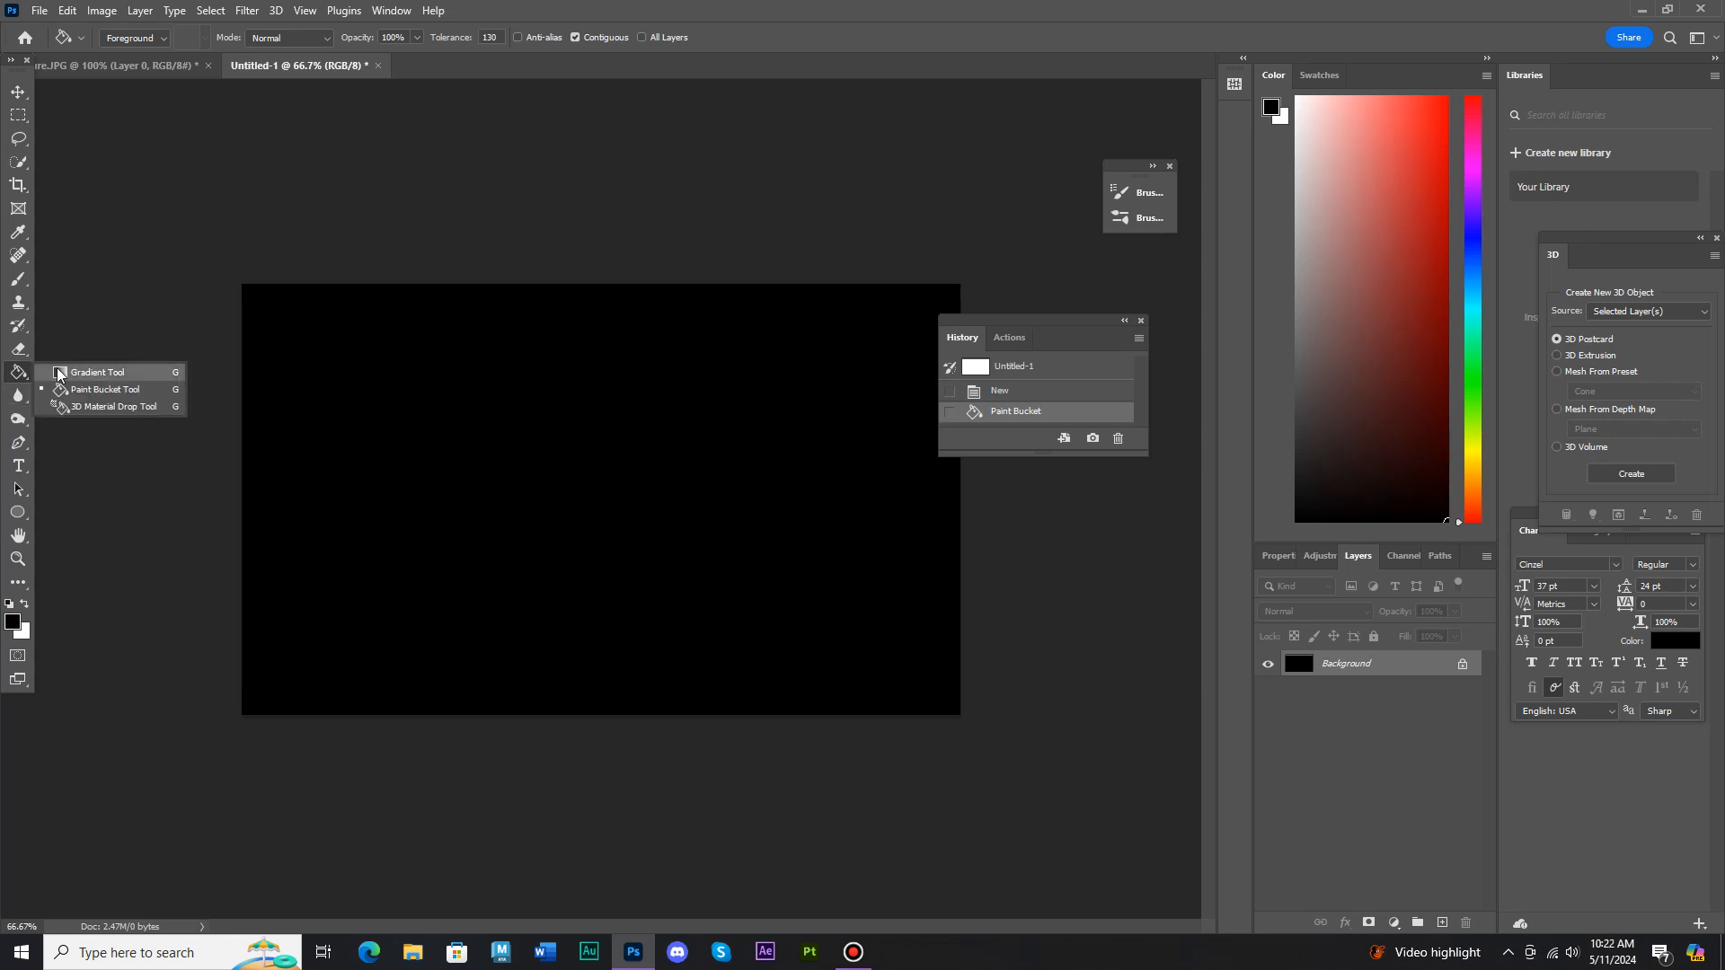
left_click(59, 369)
left_click_drag(1303, 206, 1275, 60)
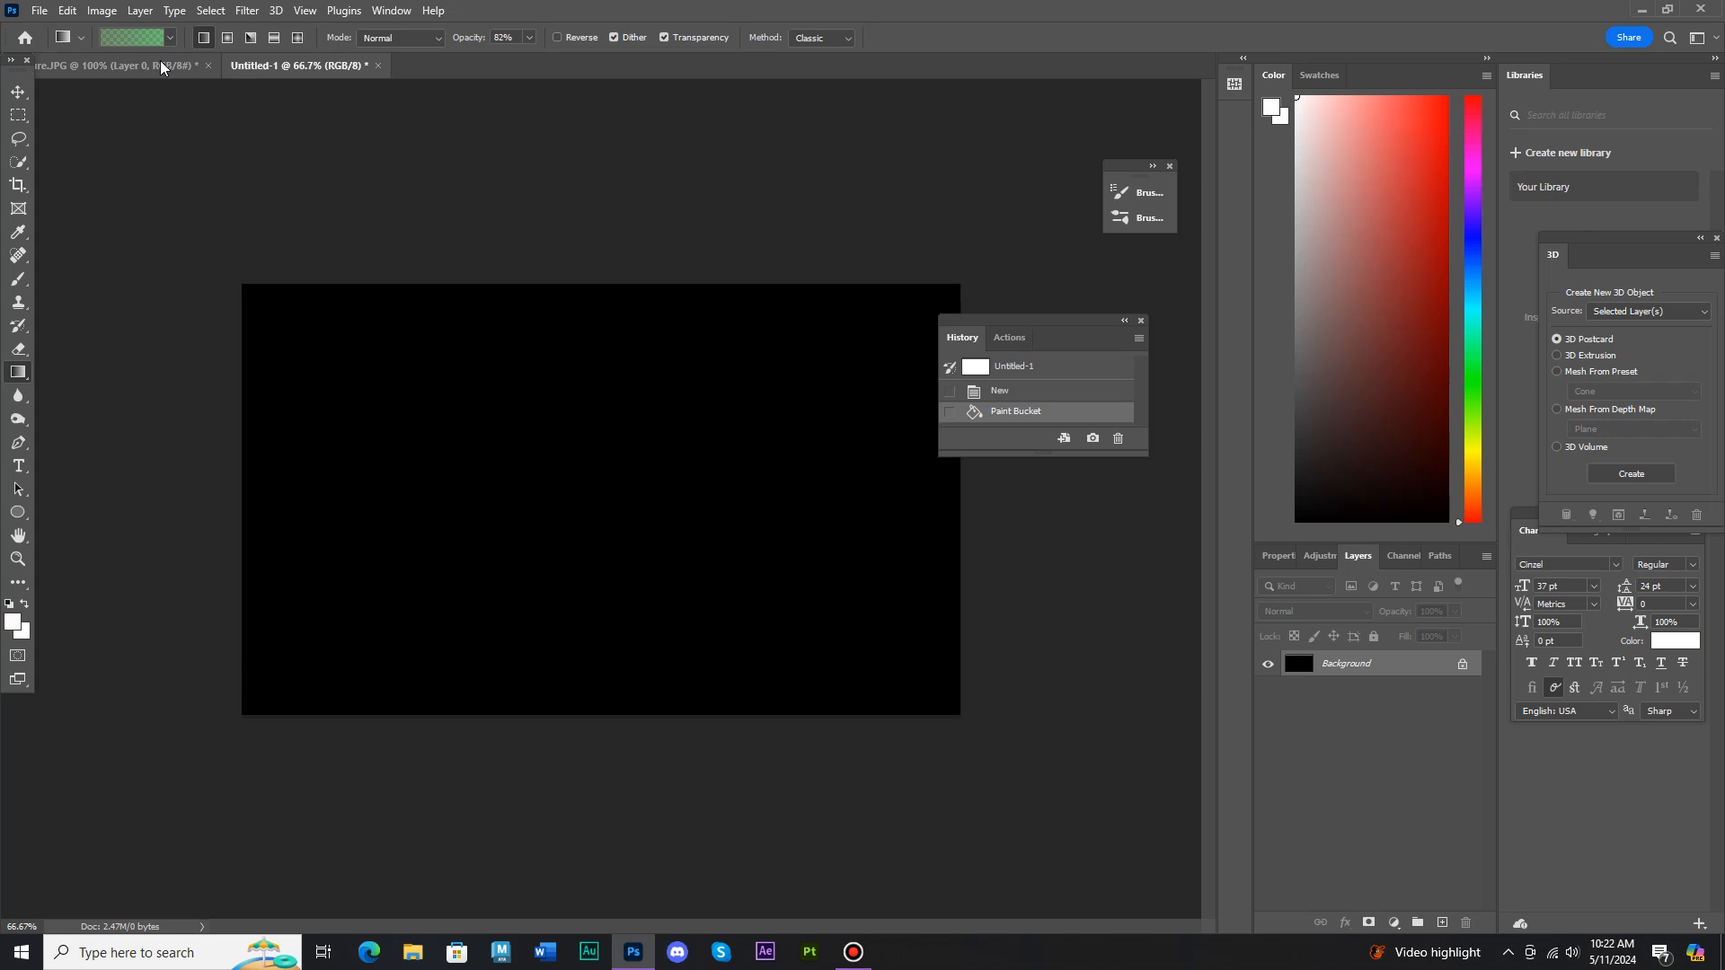
left_click(254, 39)
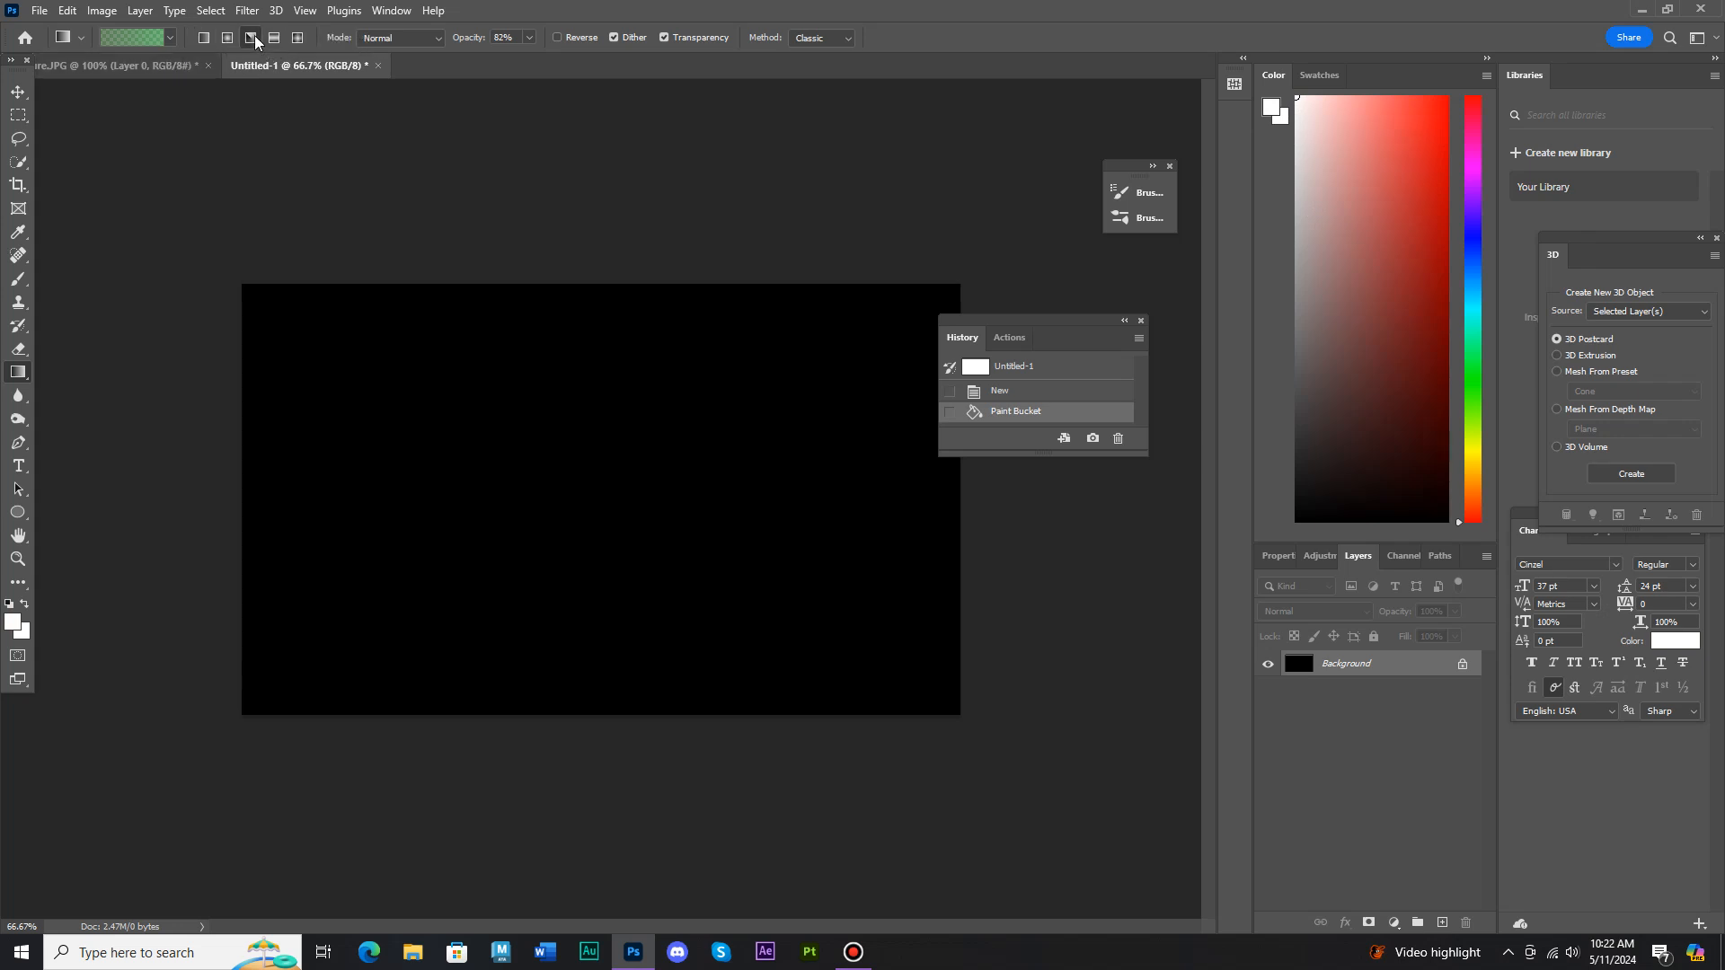
Step: Edit the gradient so that both its start and end color stops are white
left_click(161, 40)
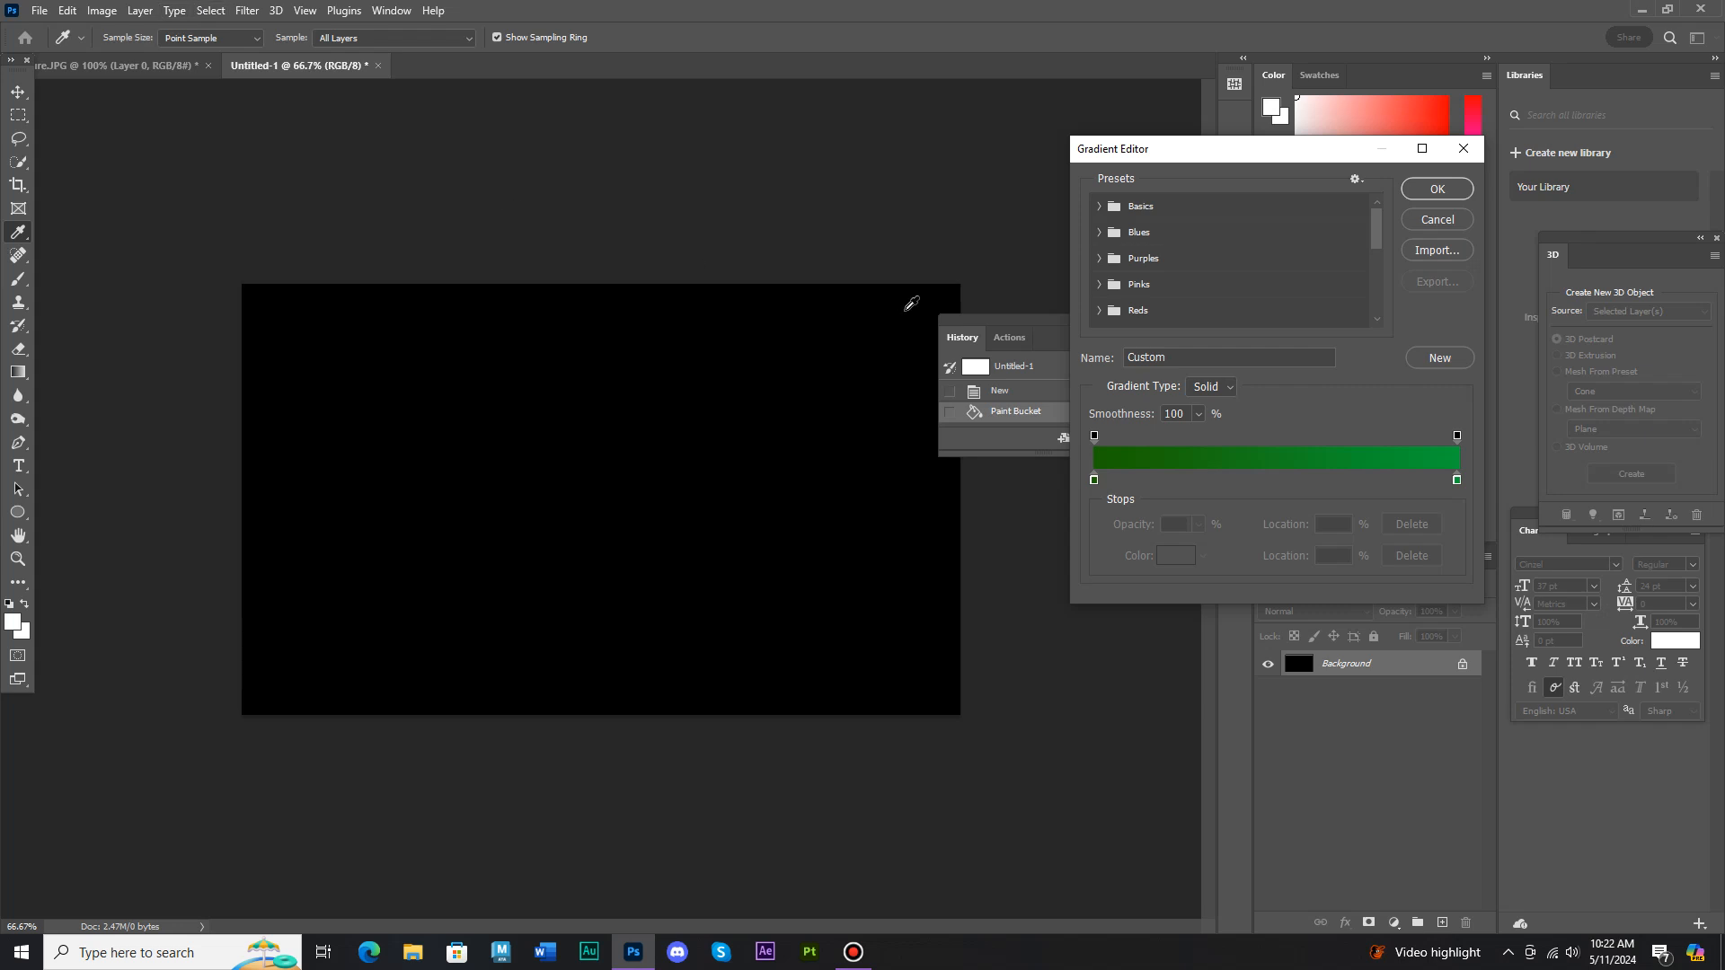
left_click(1094, 481)
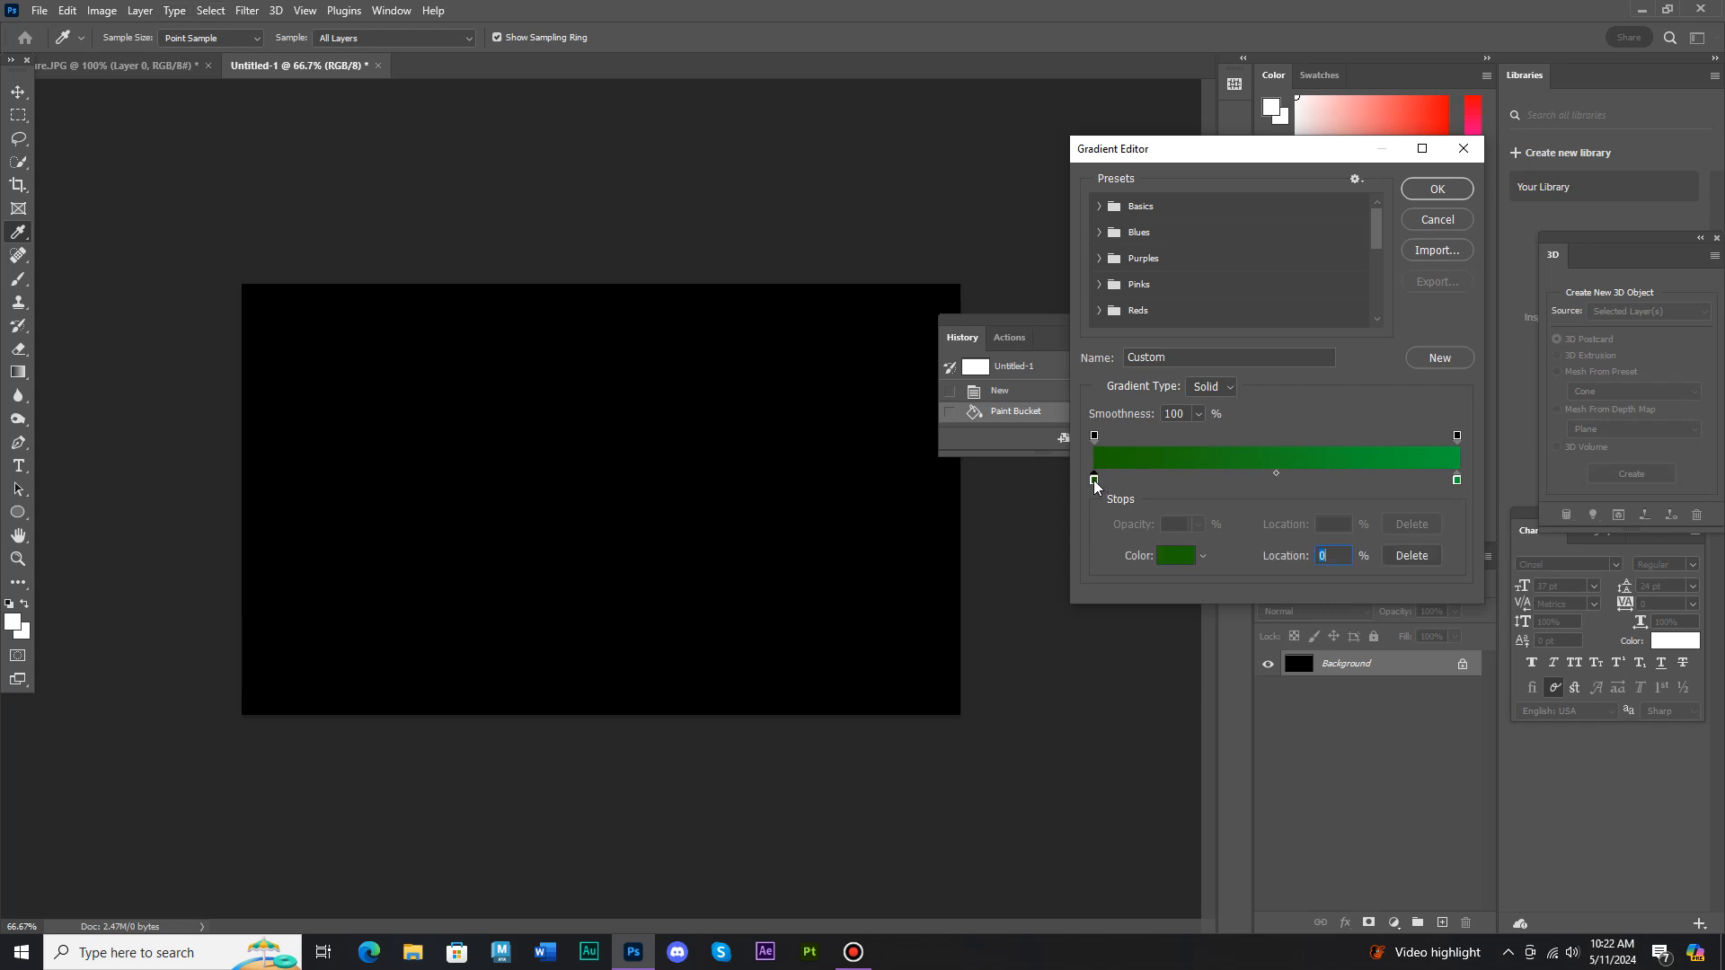
left_click(1176, 554)
left_click(200, 228)
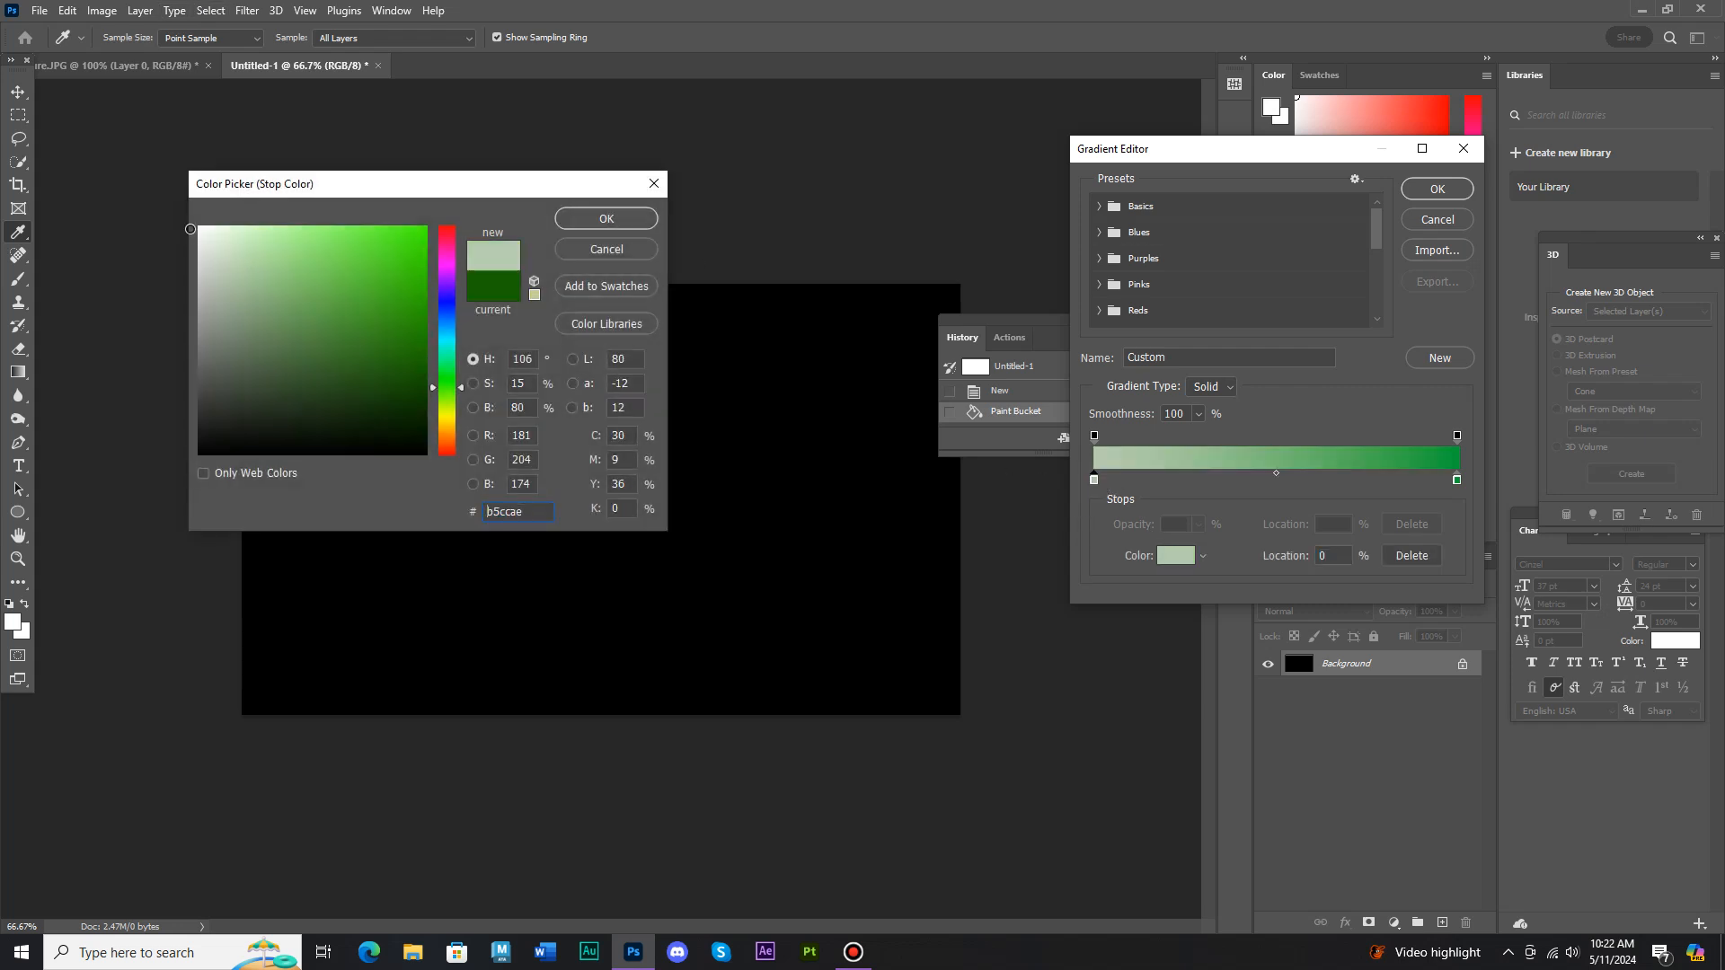
left_click(589, 220)
left_click(1458, 481)
left_click(1169, 555)
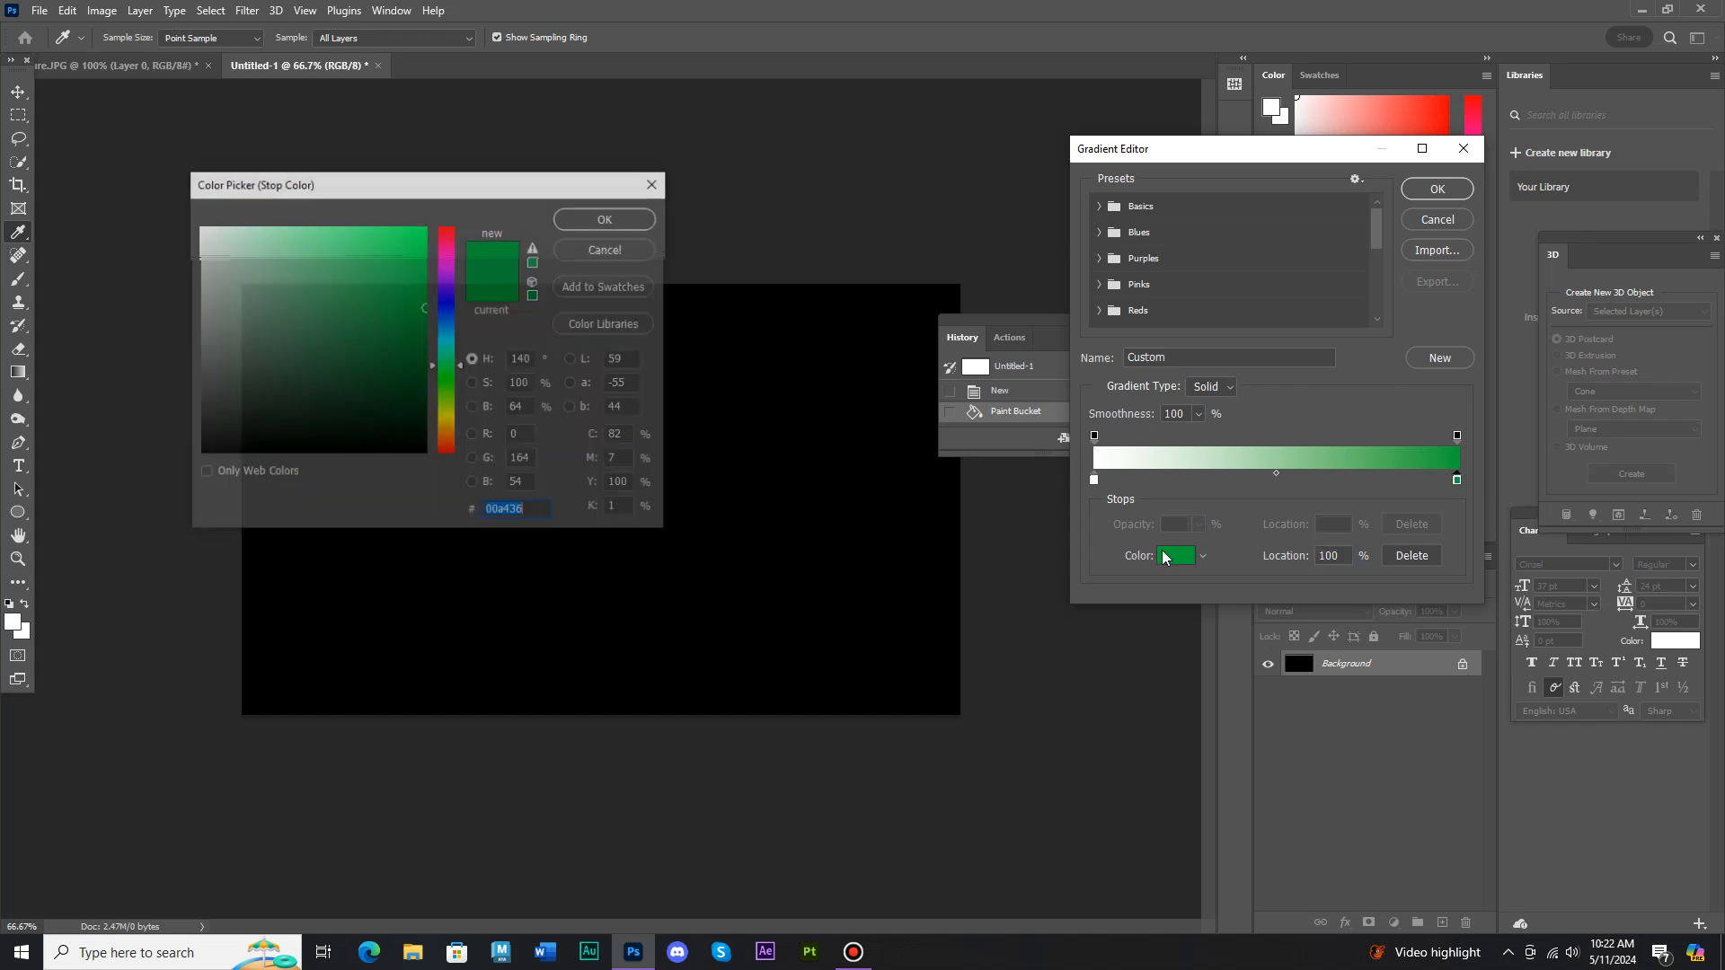
left_click_drag(224, 273, 171, 195)
left_click(589, 220)
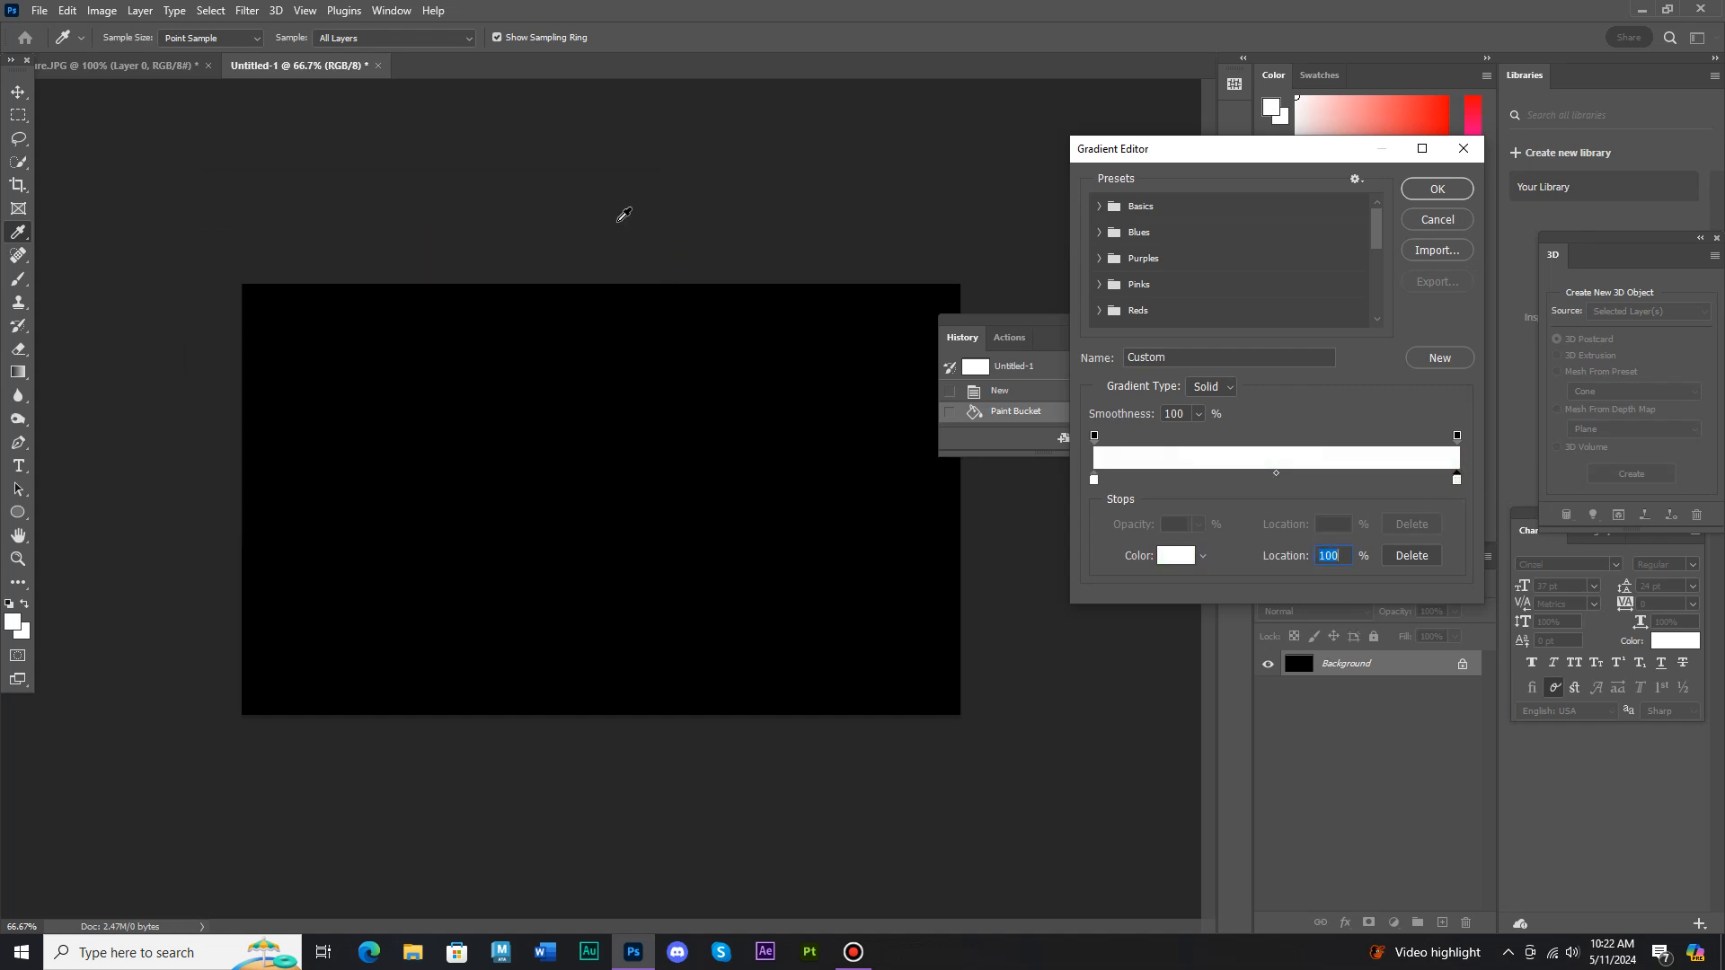
Step: Set the gradient's start and end opacity stops to 0%
left_click(1095, 436)
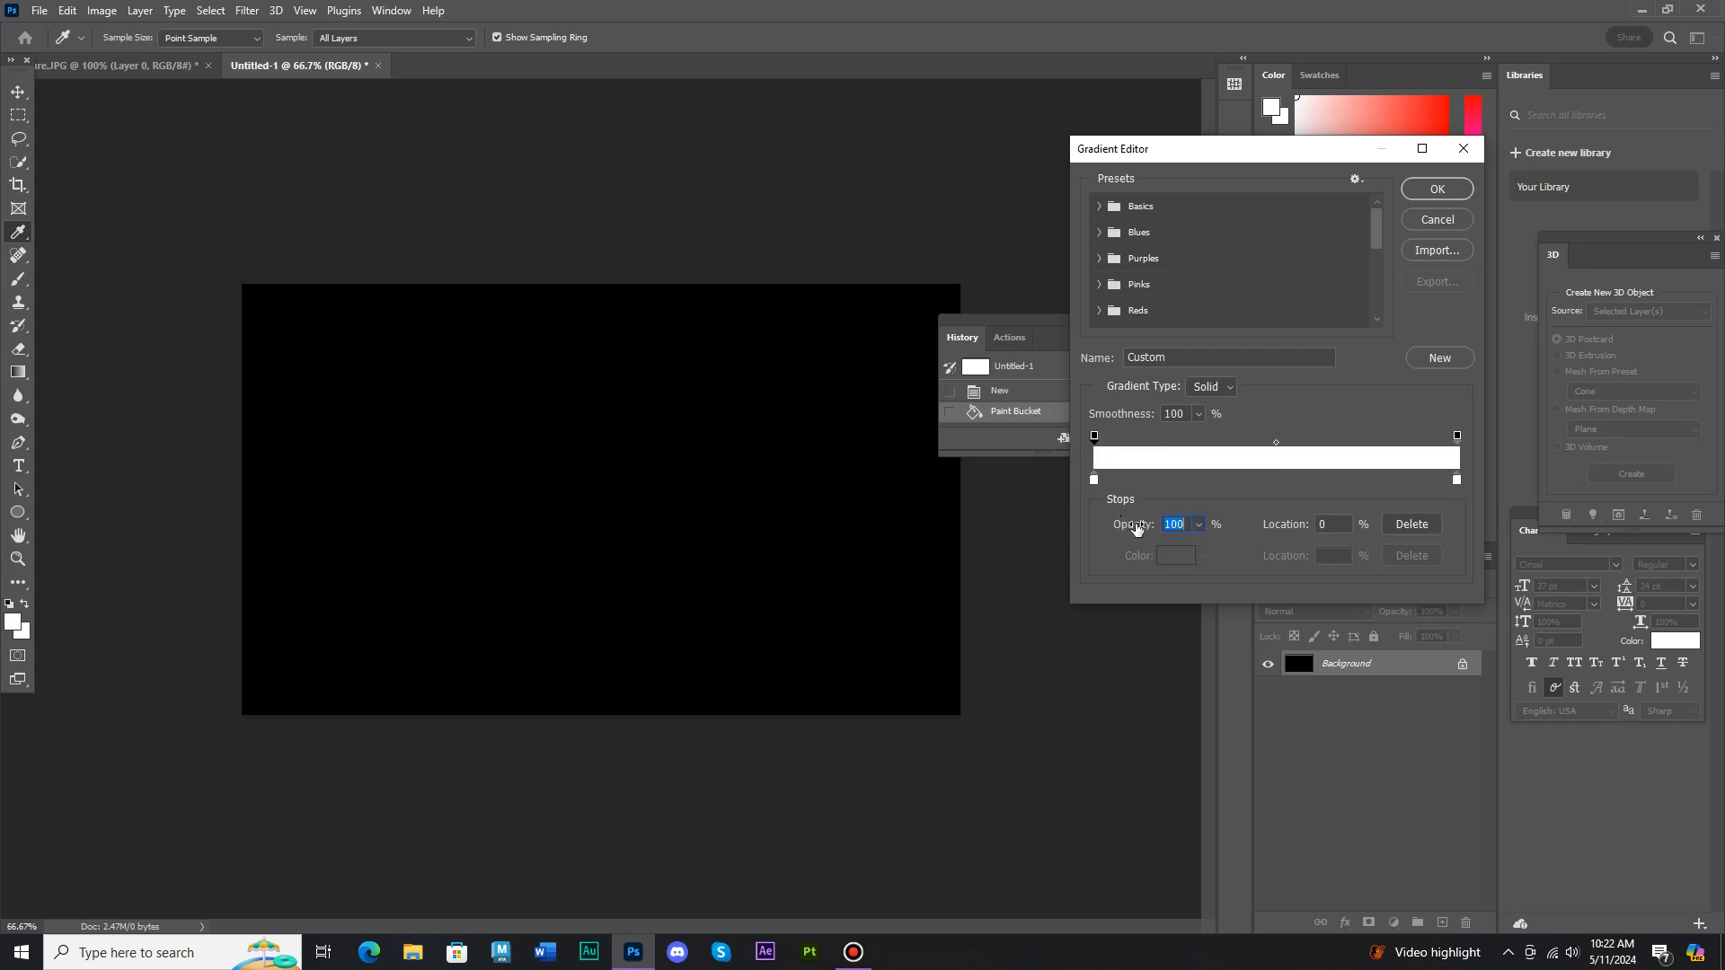
left_click_drag(1143, 530, 913, 509)
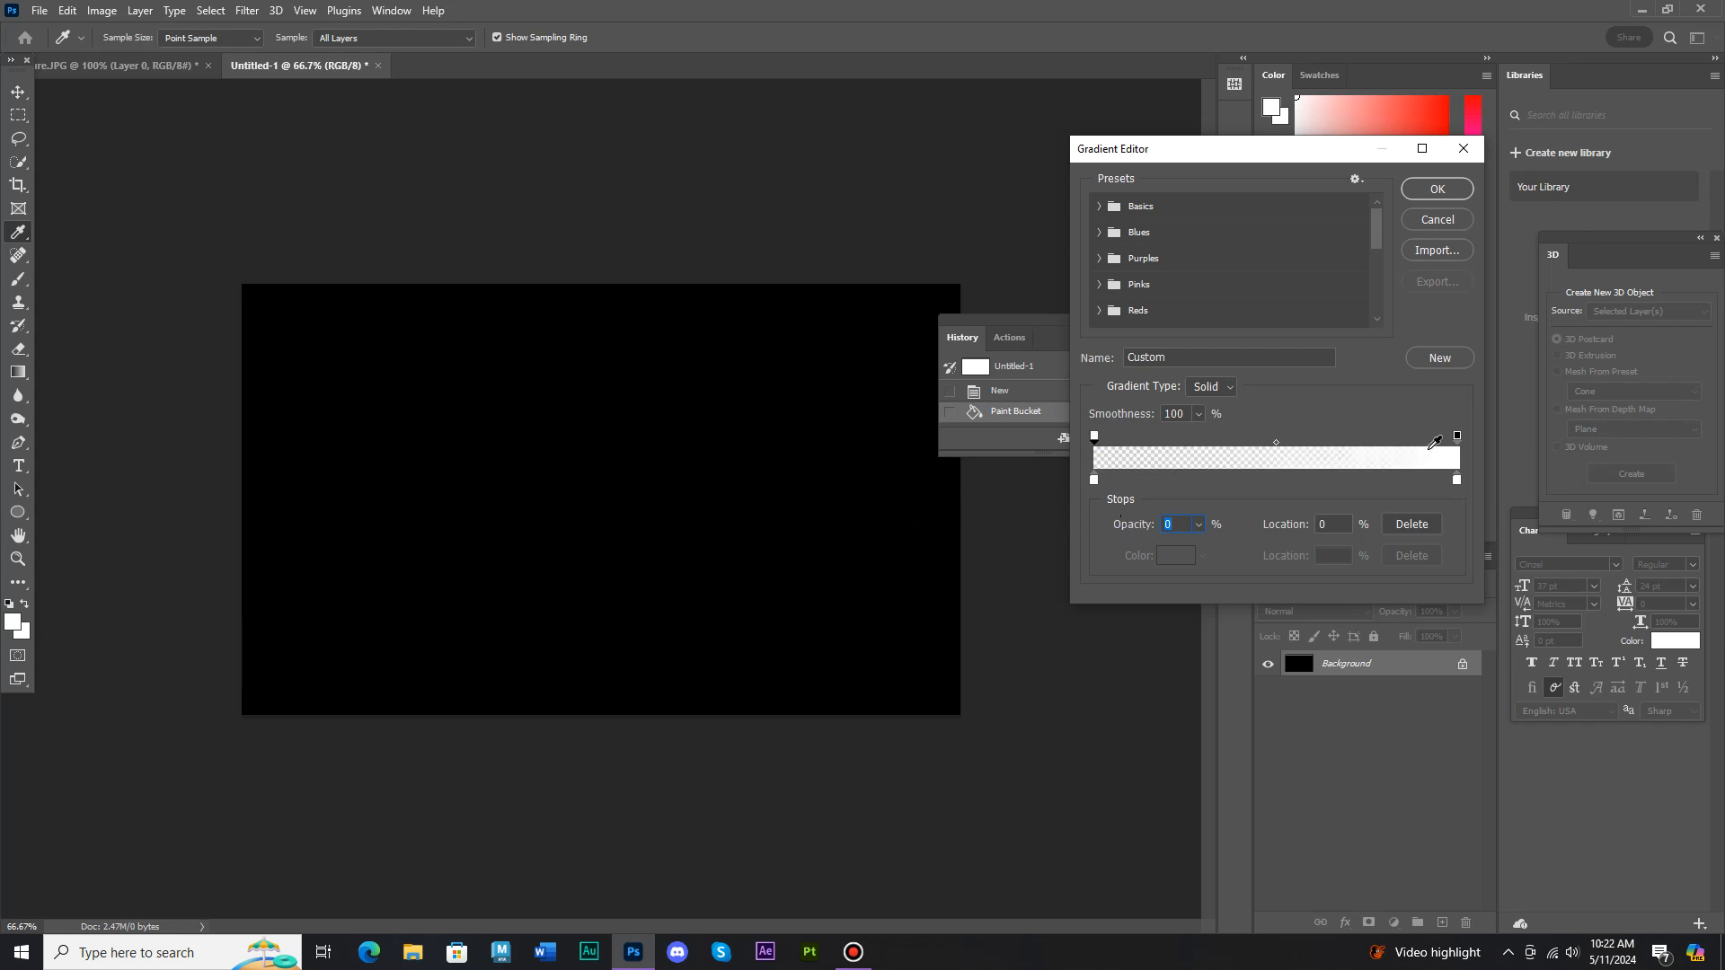
left_click(1457, 438)
left_click_drag(1149, 531, 950, 530)
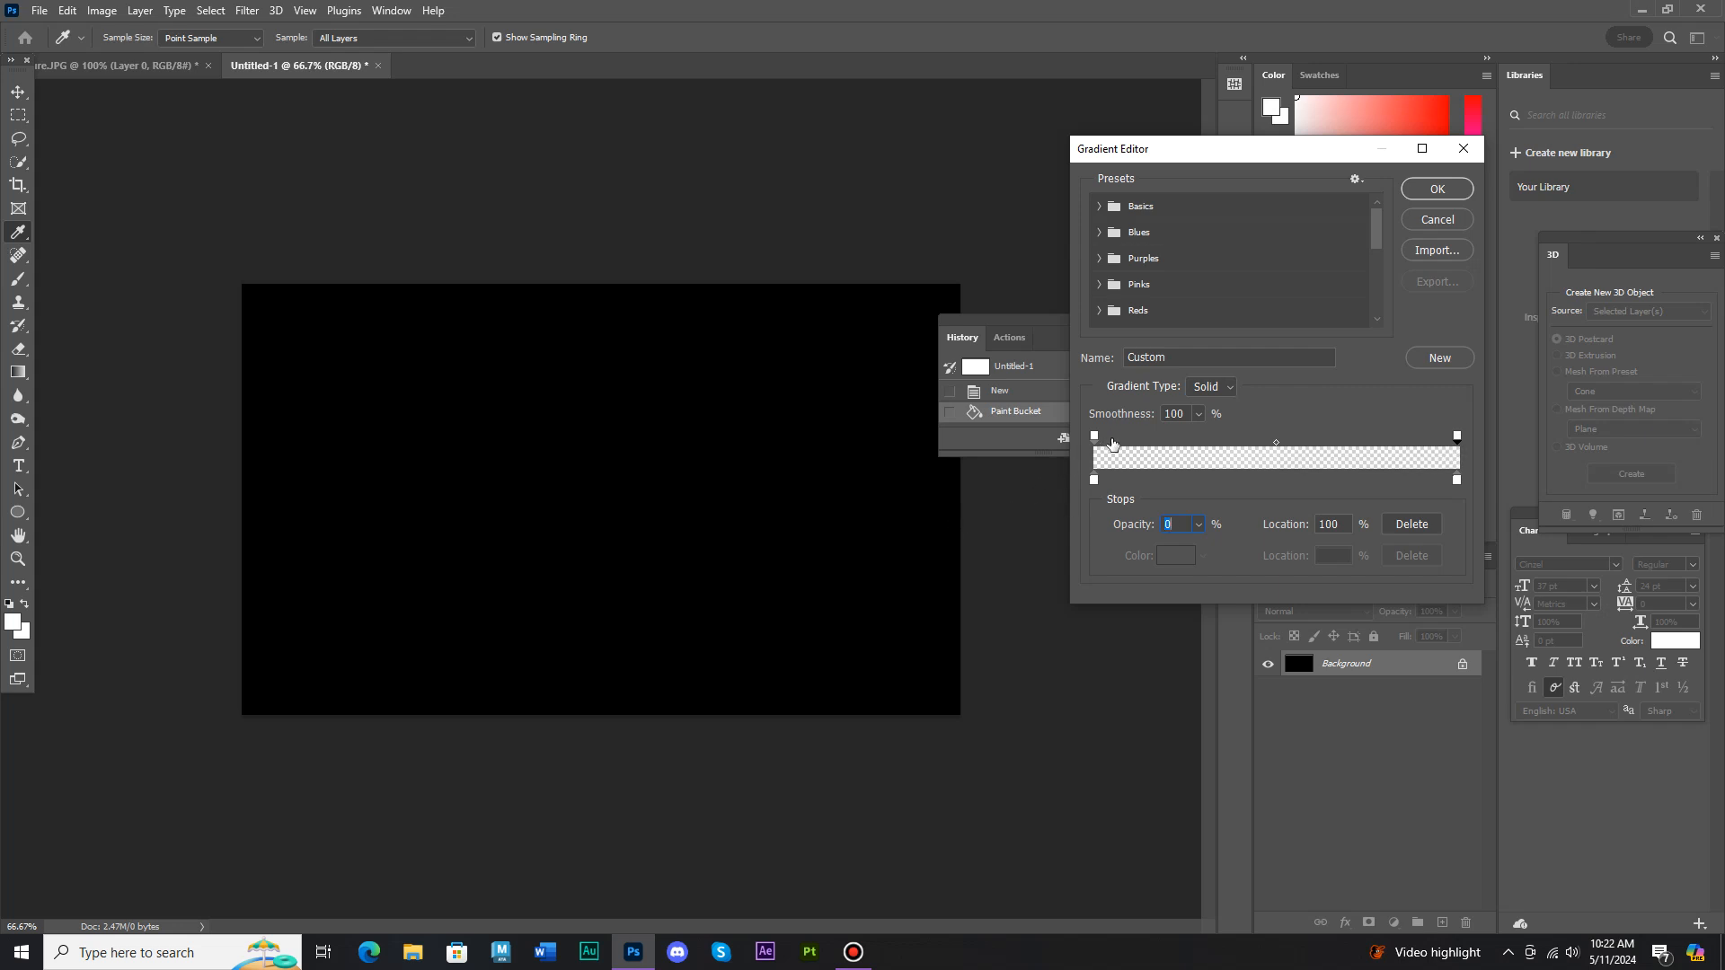
Step: Add opacity stops near the gradient's start: 100% just after the first stop, 0% at location 11 and 100% at location 17
left_click(1112, 439)
left_click_drag(1129, 524, 1395, 530)
left_click(1137, 440)
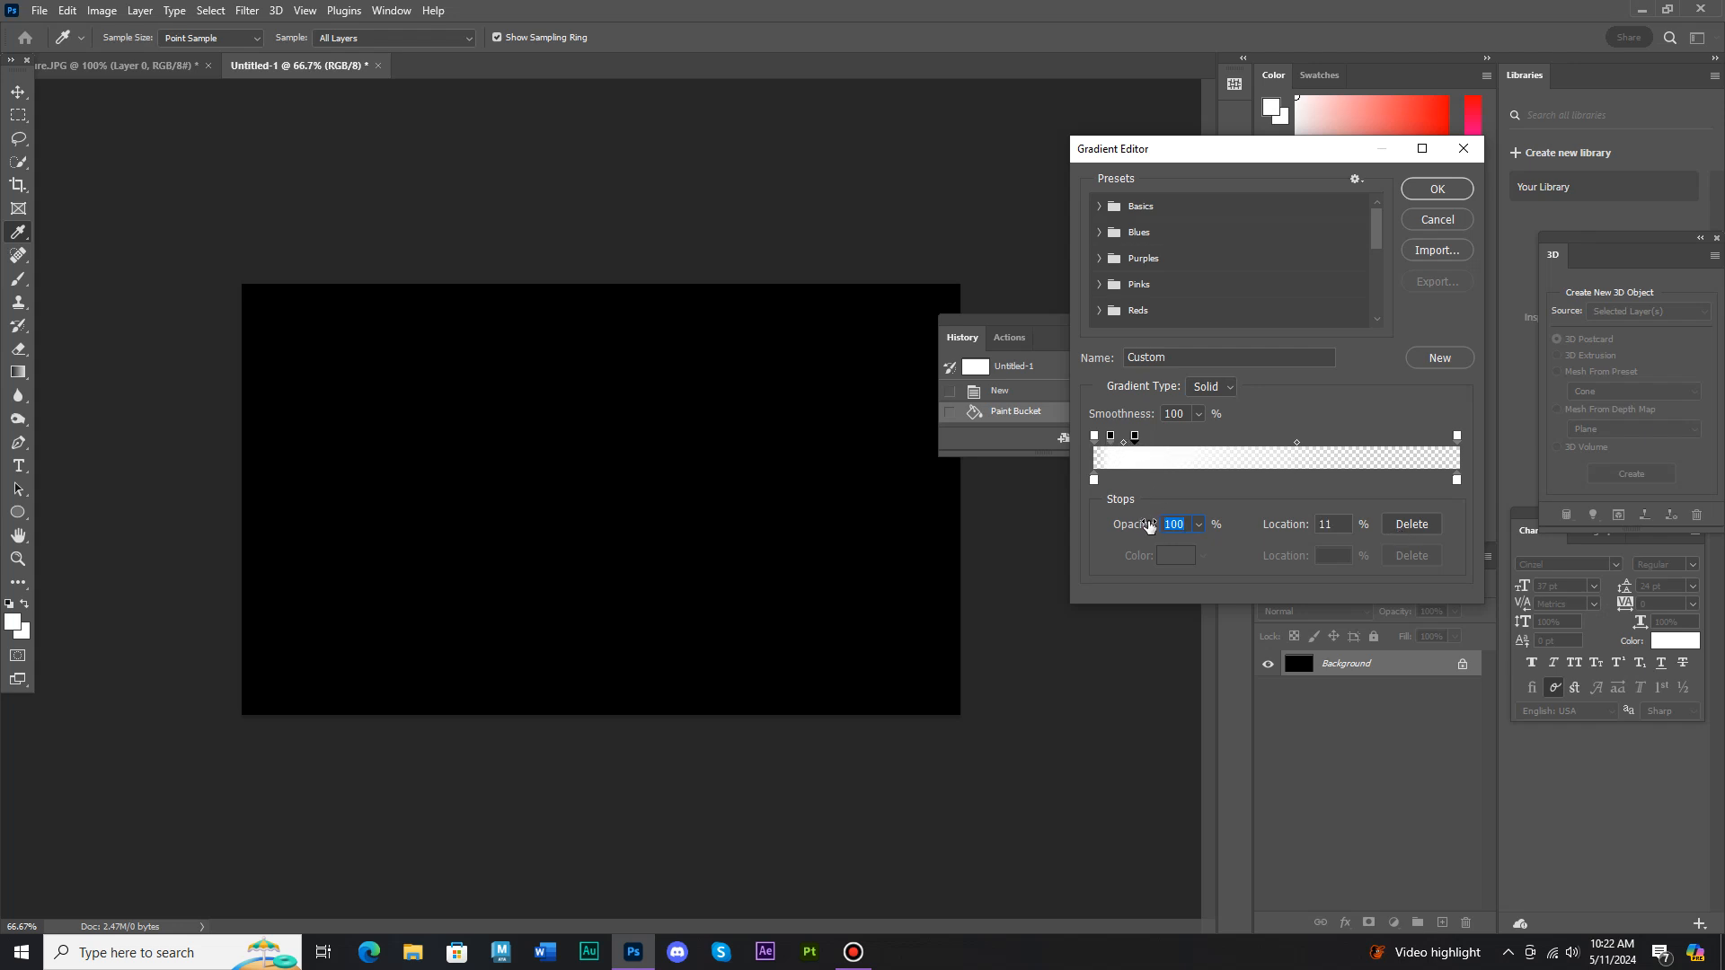
left_click_drag(1147, 526, 973, 516)
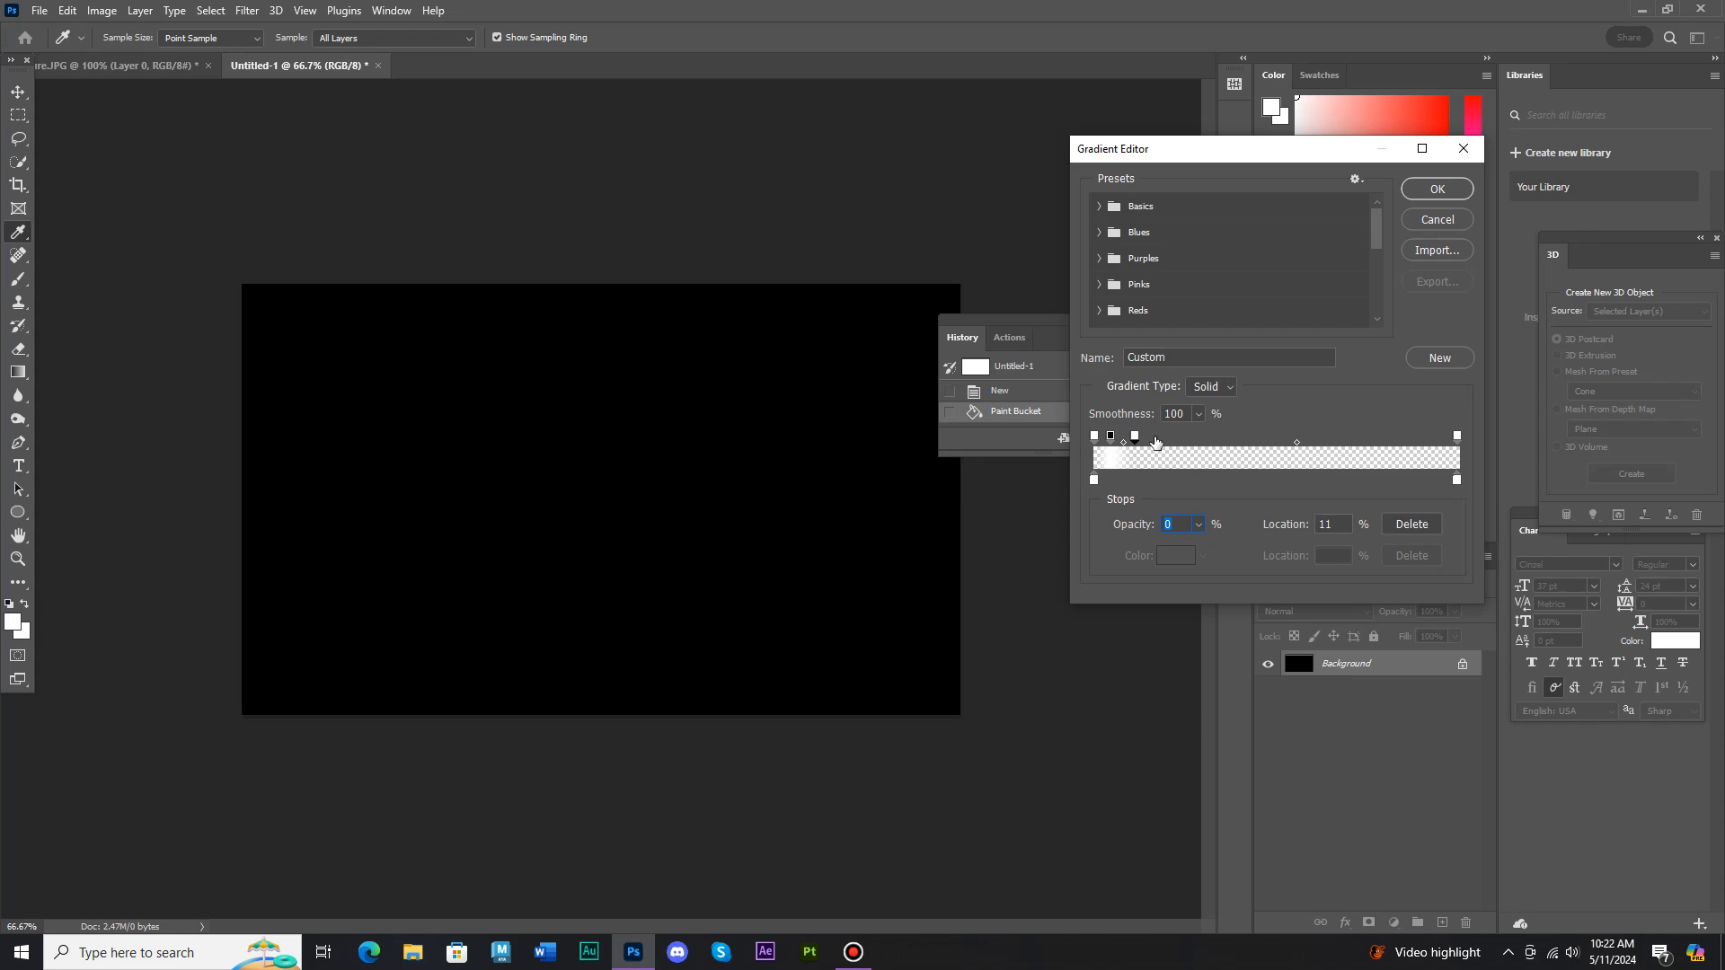
type("100")
key("Return")
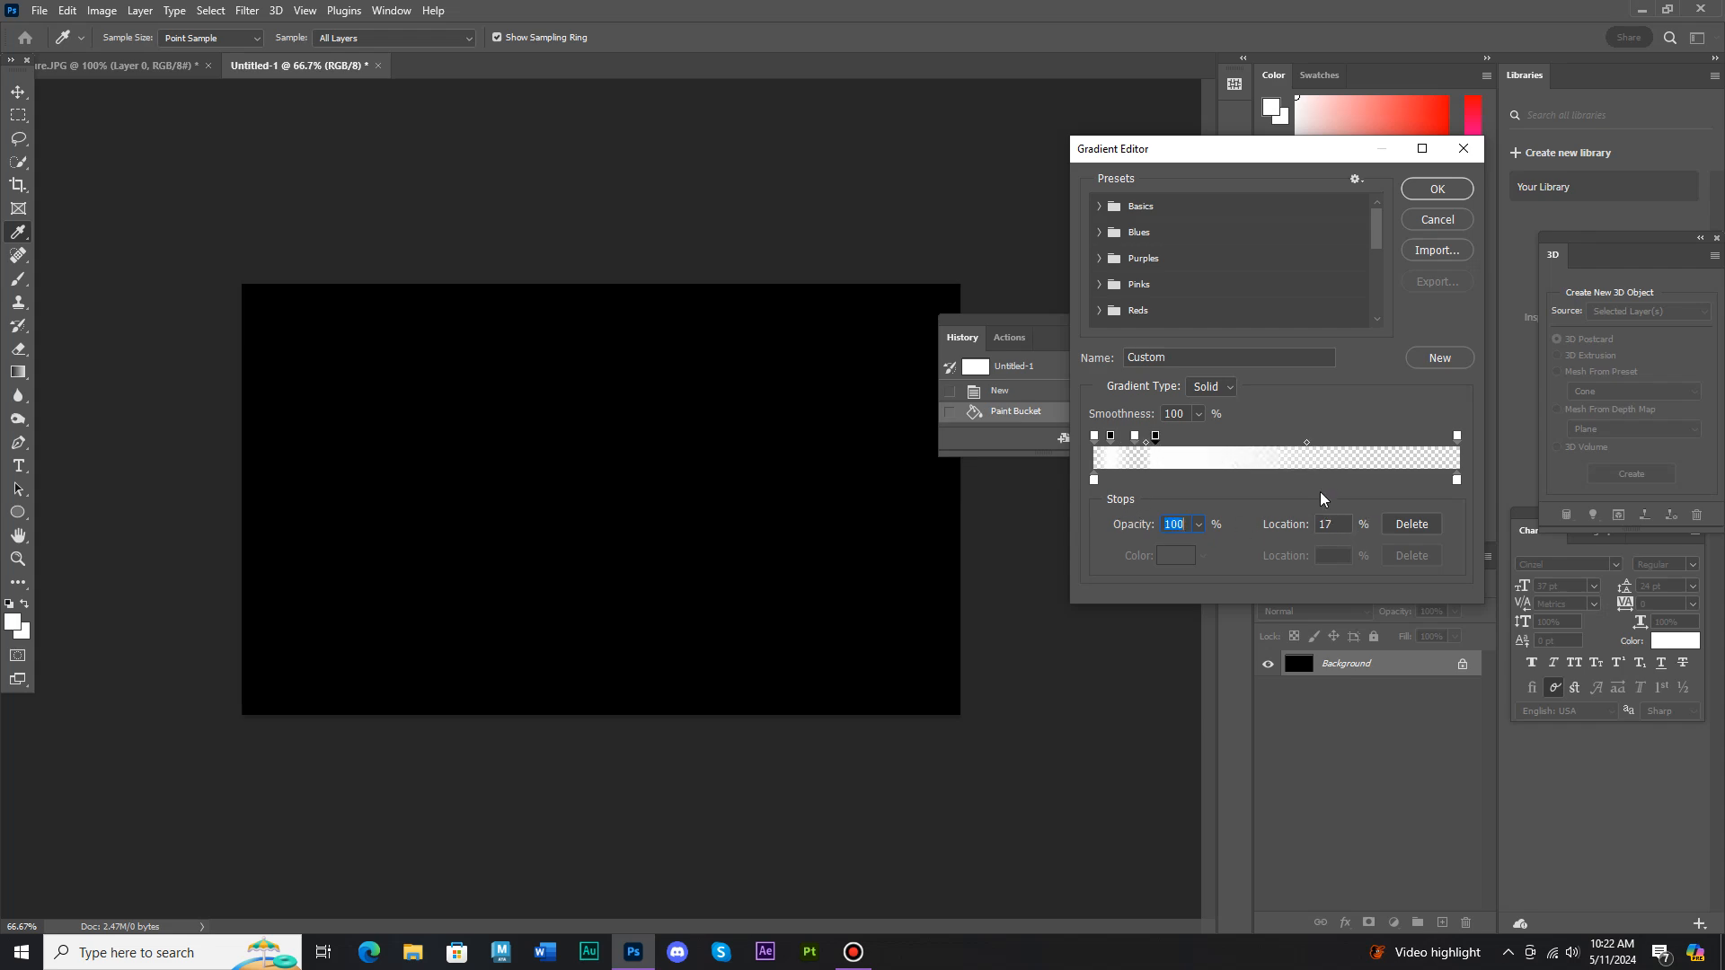
Step: Add four more opacity stops up to about the gradient's middle, alternating 0% and 100%, starting with 0% at location 27
left_click(1192, 441)
left_click_drag(1146, 525, 976, 519)
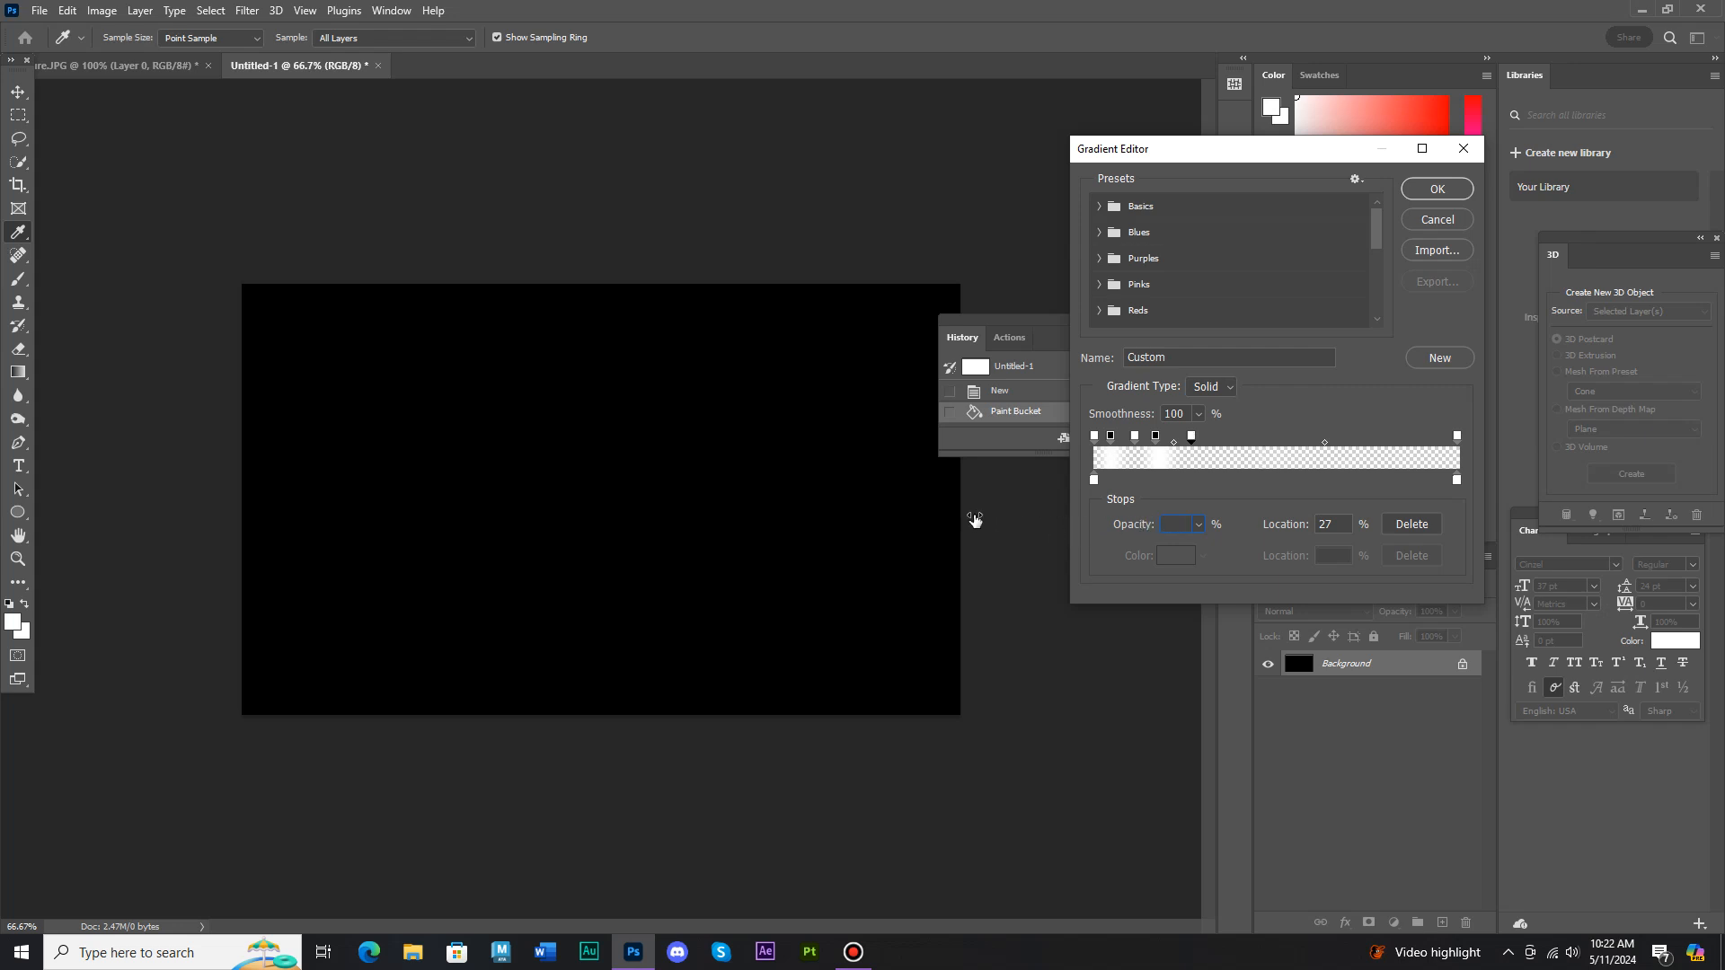
left_click(1214, 441)
type("100")
key("Return")
left_click(1252, 442)
left_click_drag(1151, 525, 972, 526)
left_click(1271, 440)
type("100")
key("Return")
Step: Add opacity stops of 0% at location 57, 100% at 65, 0% at 76 and 100% near the gradient's end
left_click(1304, 442)
left_click_drag(1144, 524, 959, 508)
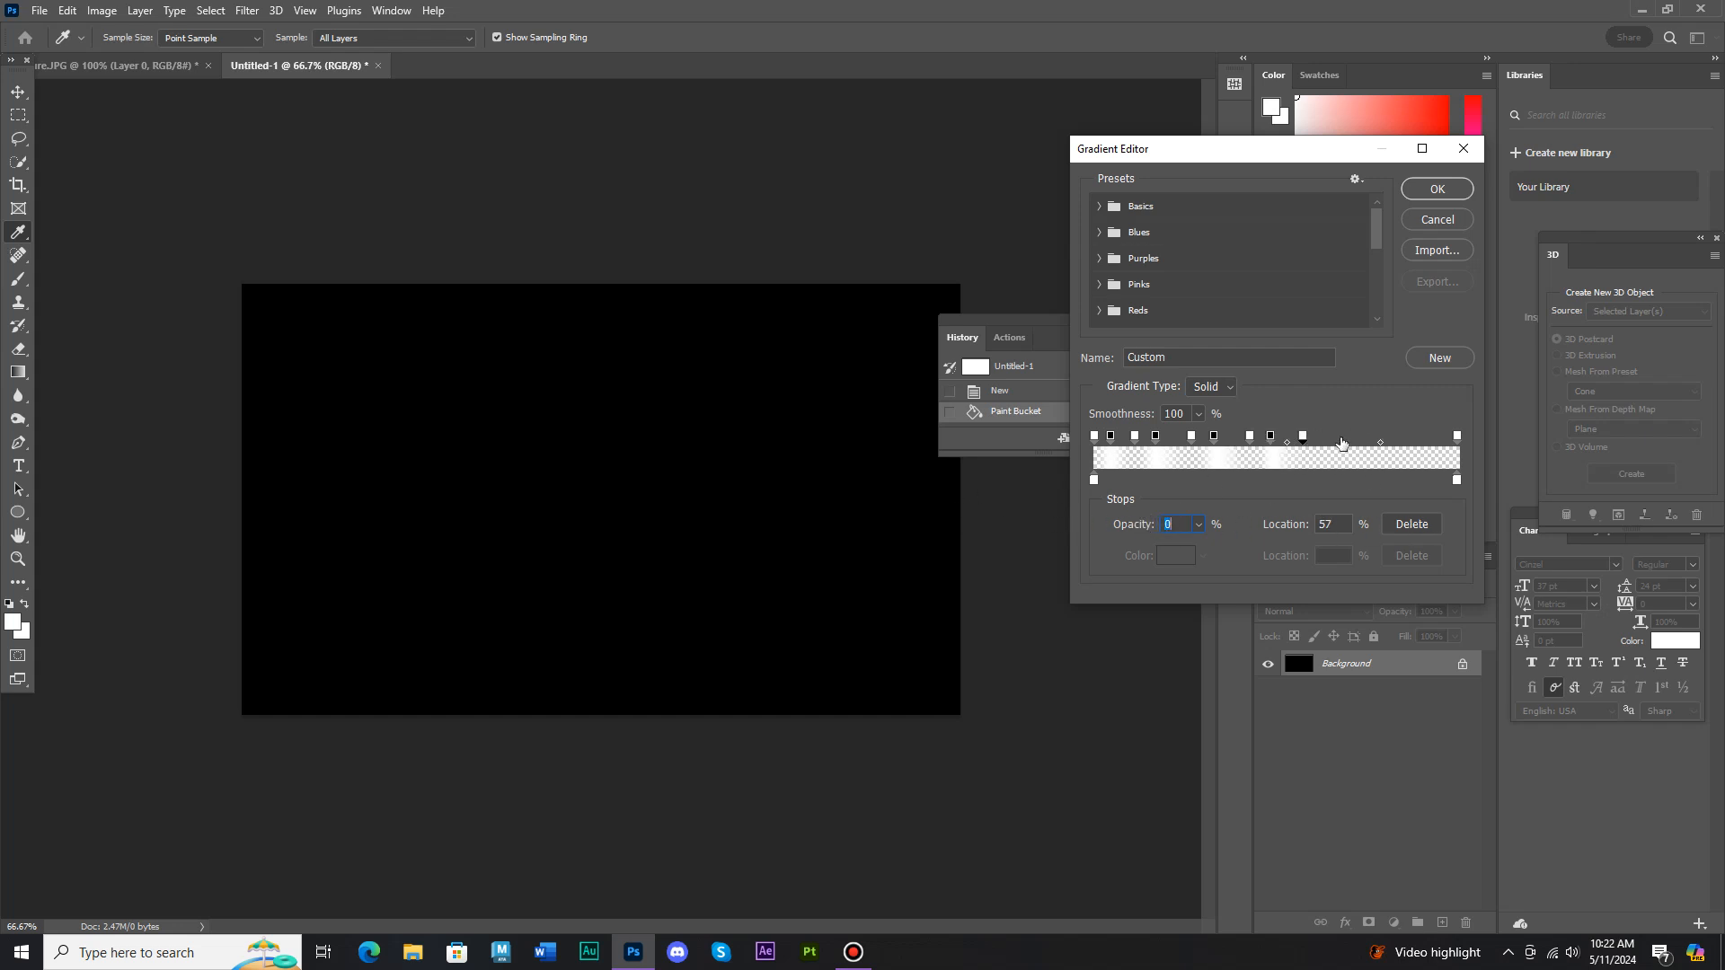
left_click(1331, 438)
left_click_drag(1136, 524, 1433, 524)
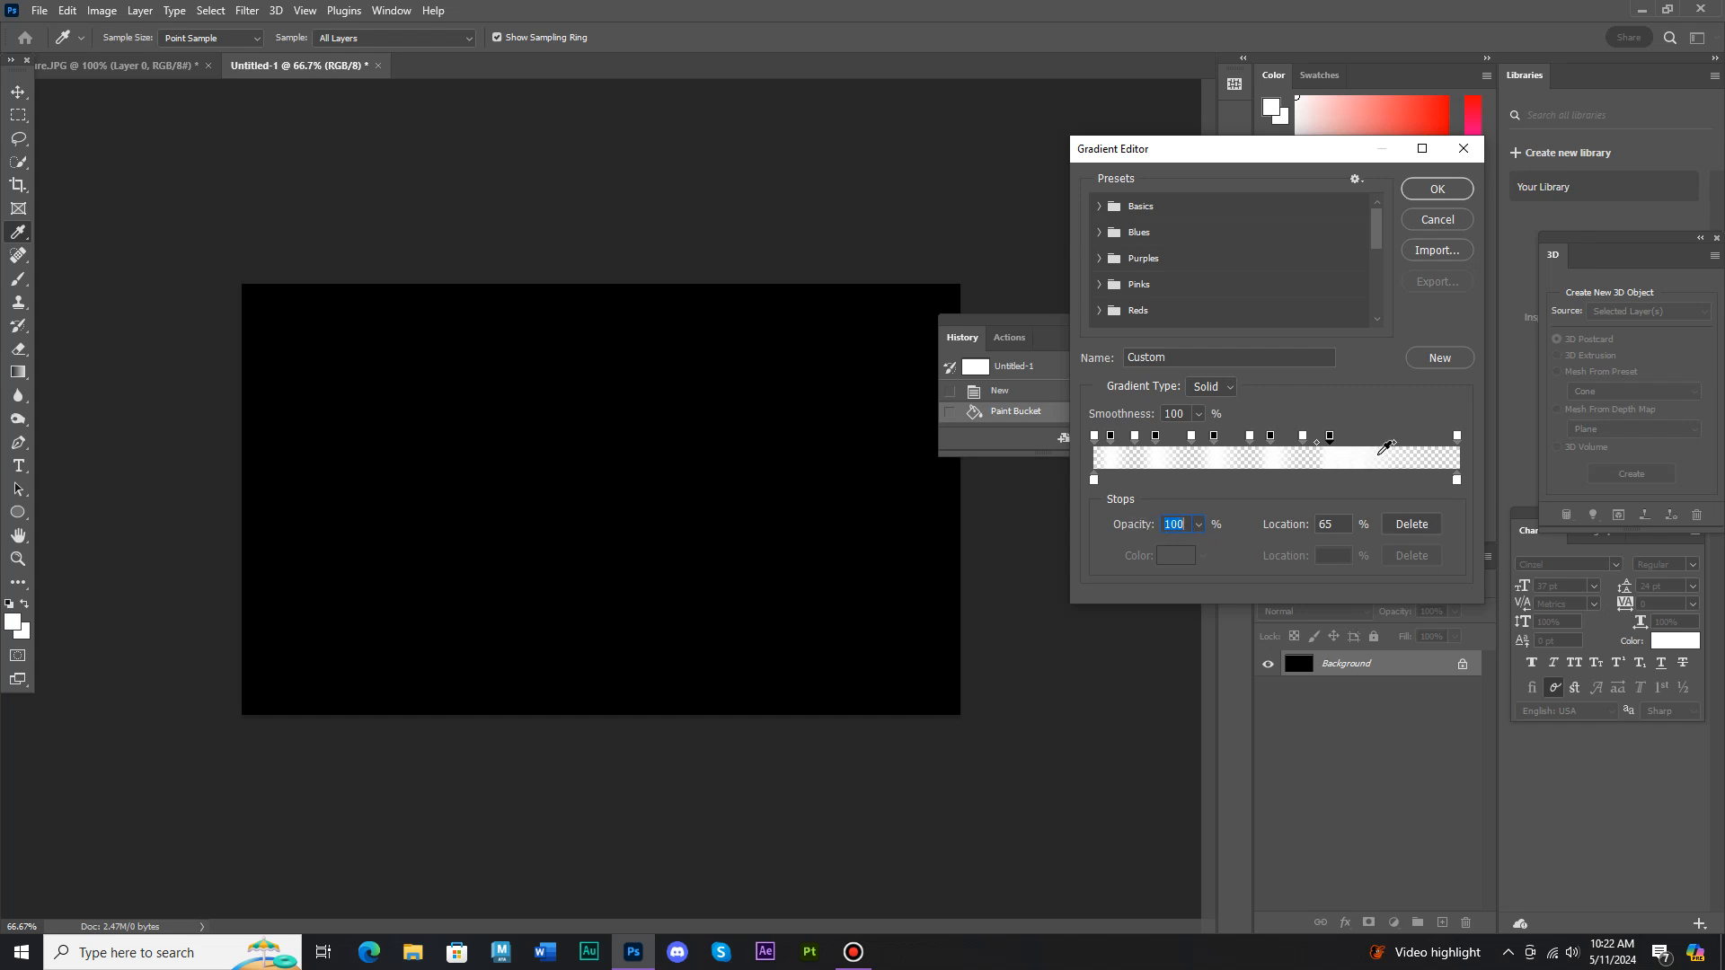
left_click(1371, 440)
left_click_drag(1152, 524, 959, 528)
left_click(1404, 438)
left_click_drag(1128, 532, 1150, 532)
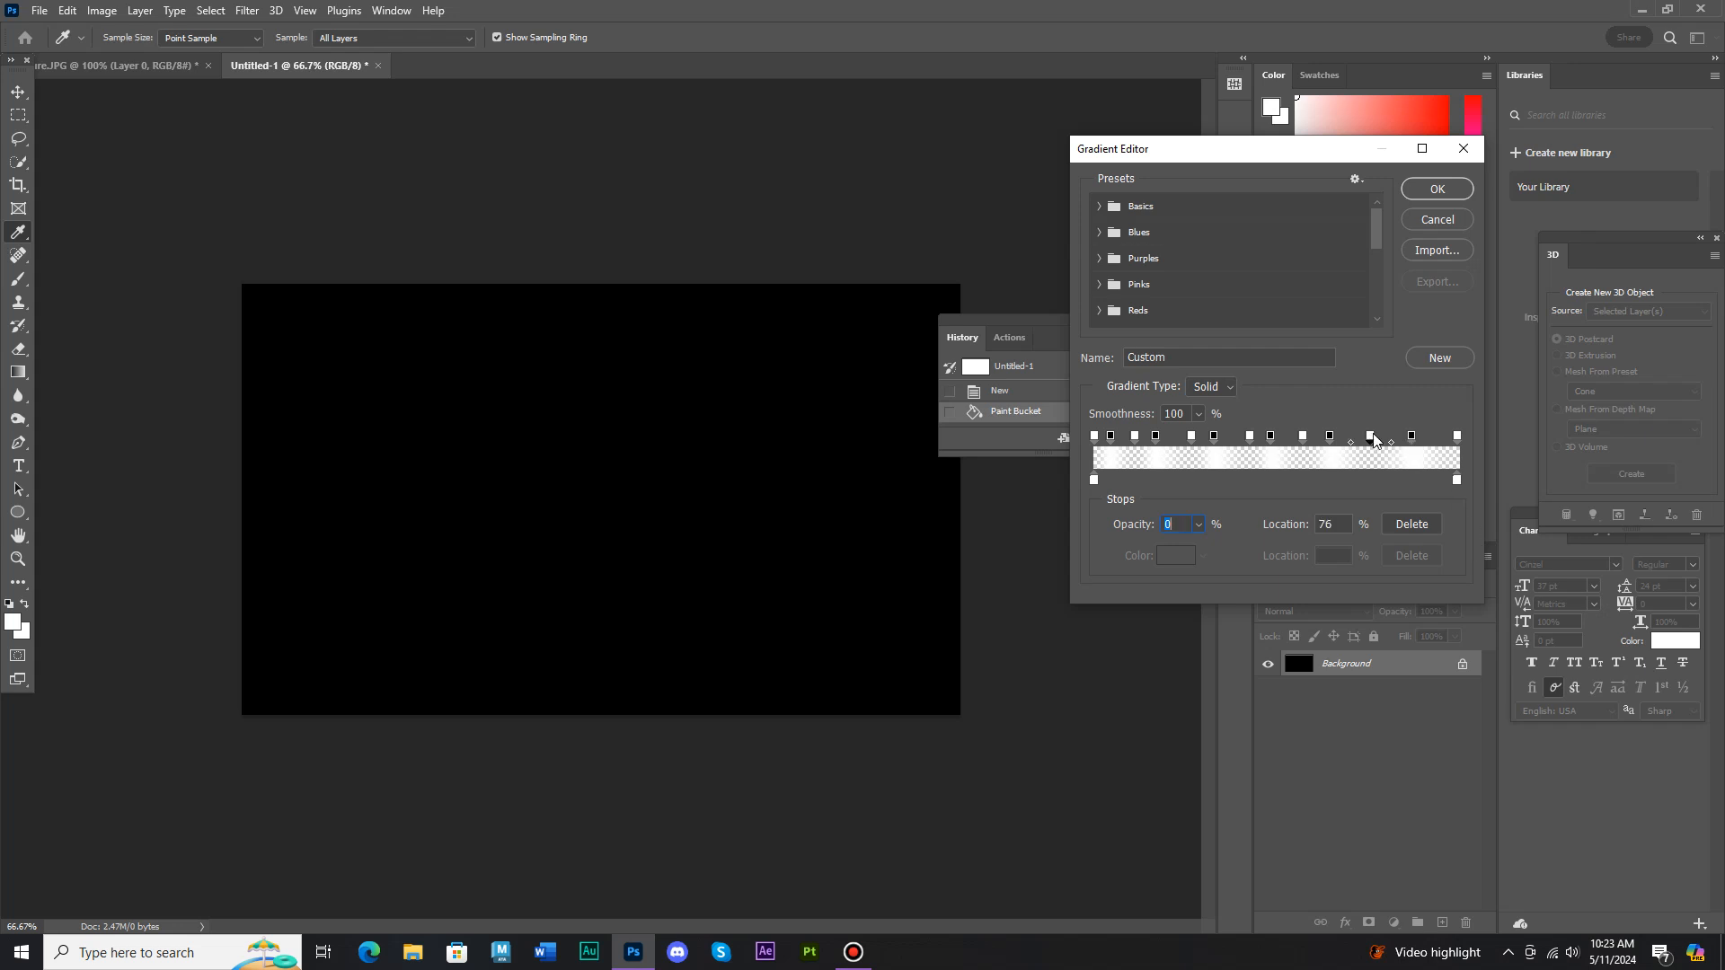
Step: Adjust the spacing of the gradient's opacity stops and accept the edited striped gradient
left_click(1333, 438)
left_click(1338, 438)
left_click_drag(1338, 438, 1164, 440)
left_click(1438, 189)
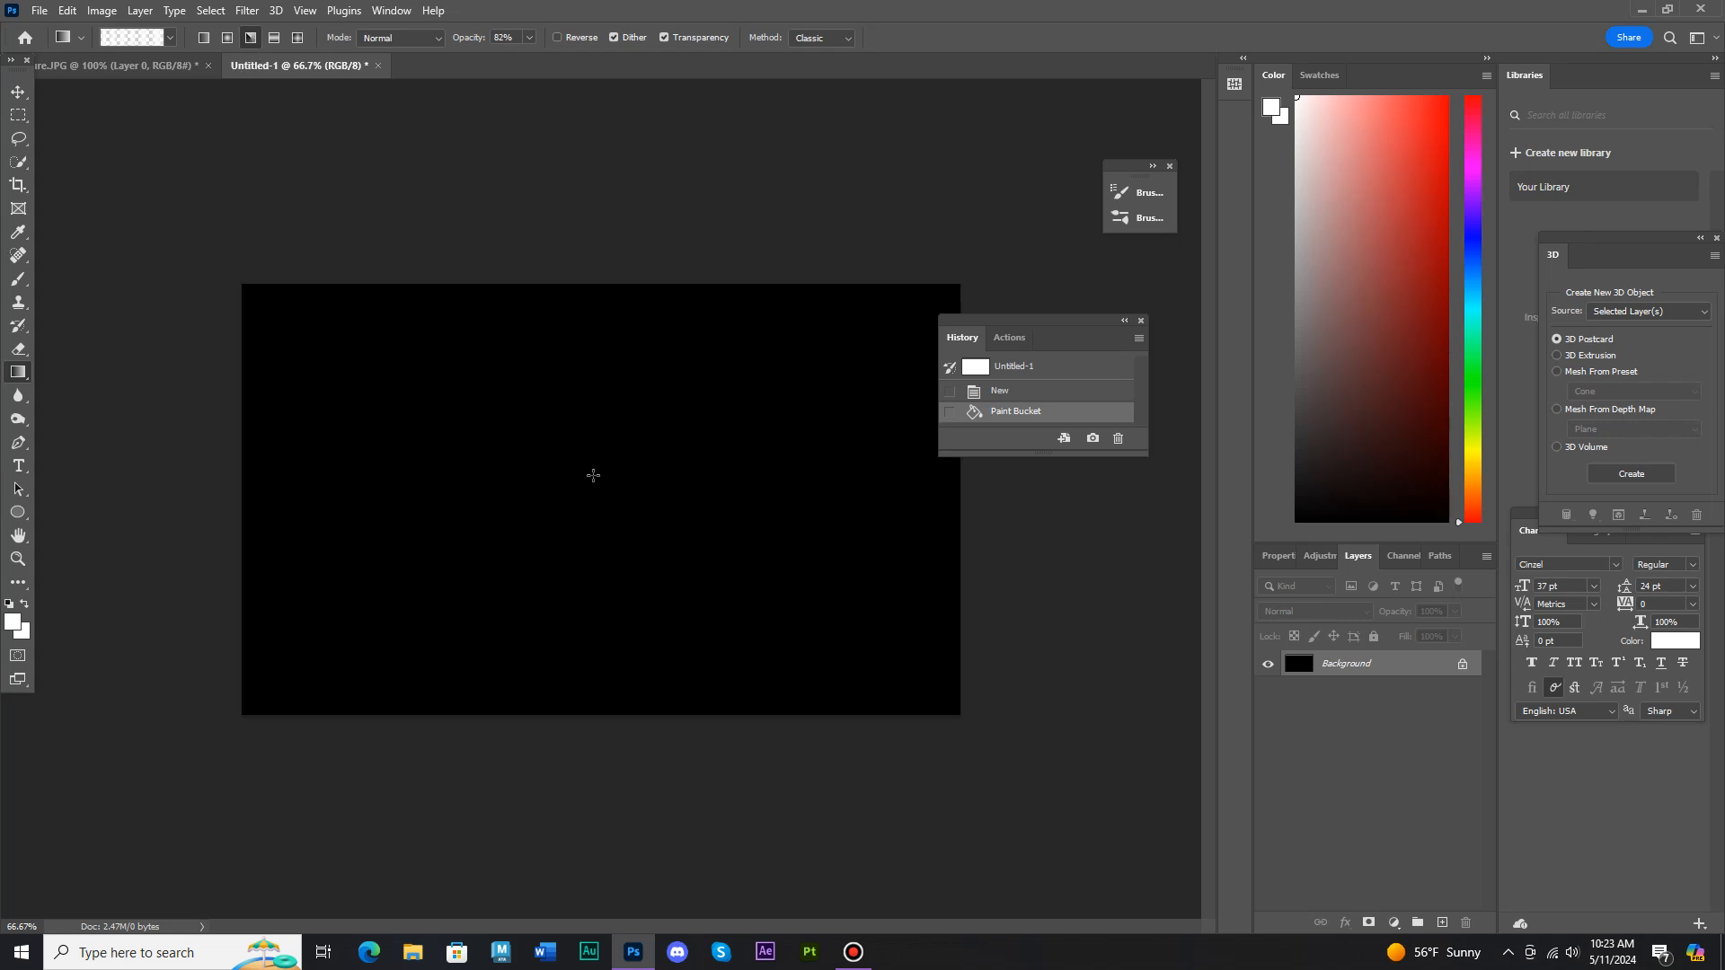
Step: Try the striped gradient as an angle and as a radial gradient near the canvas centre, reverting to the black fill each time
left_click_drag(618, 491, 808, 719)
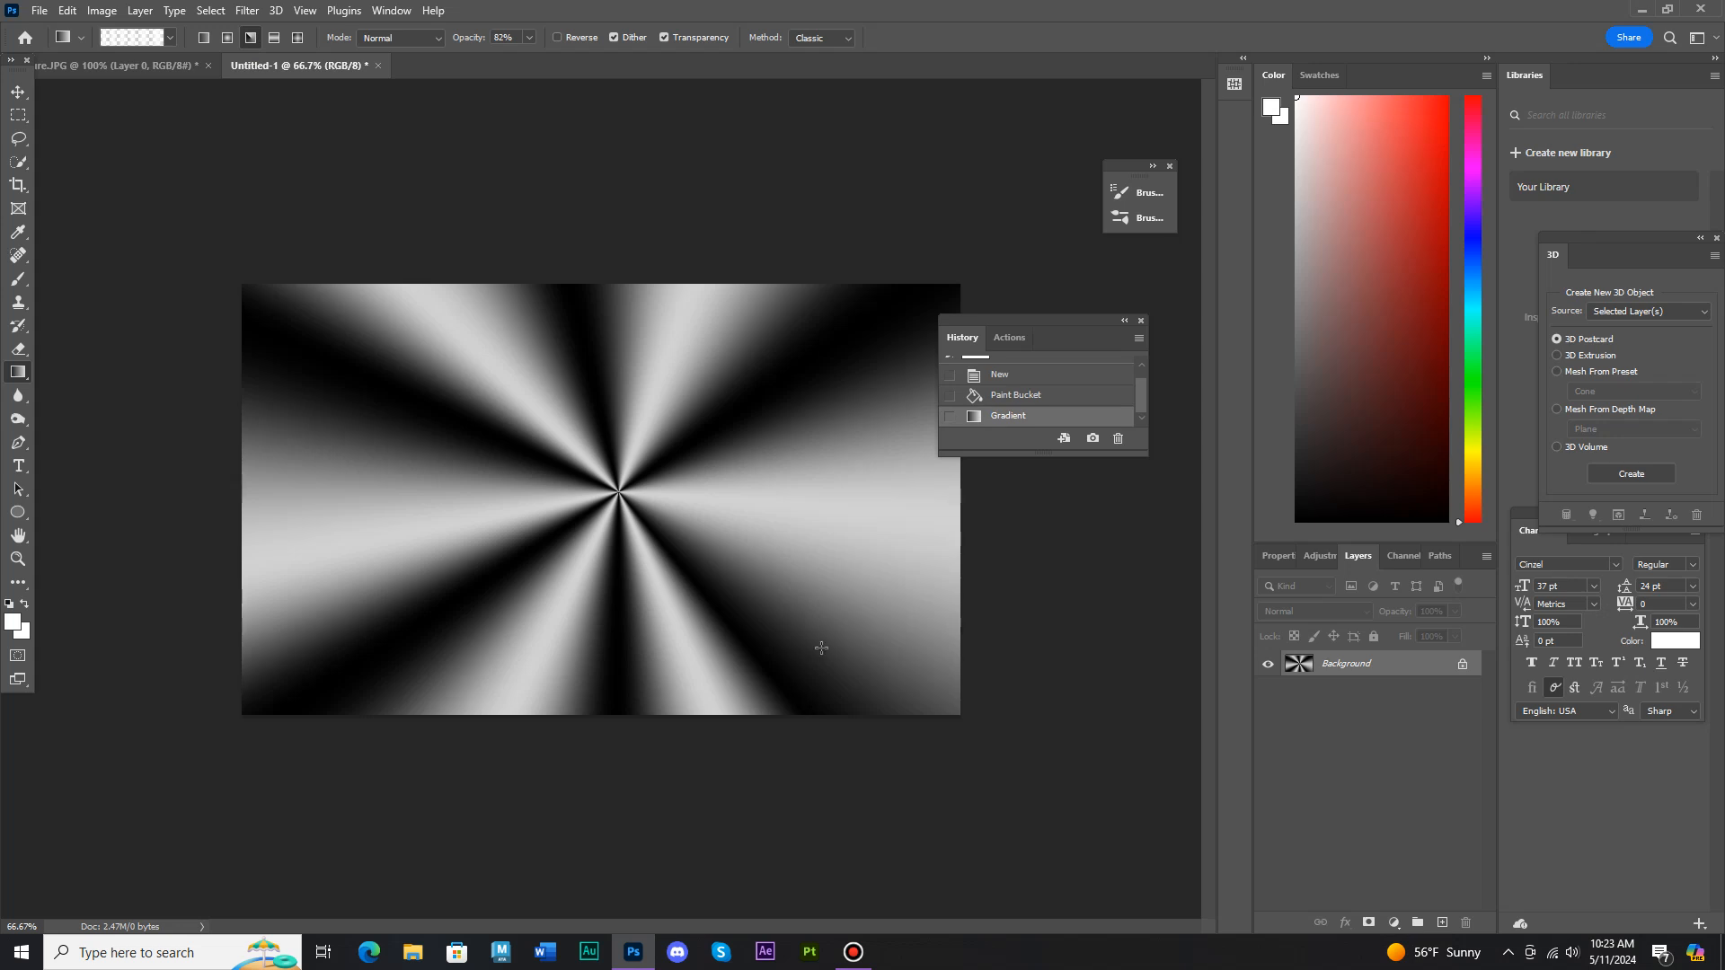
left_click(1029, 399)
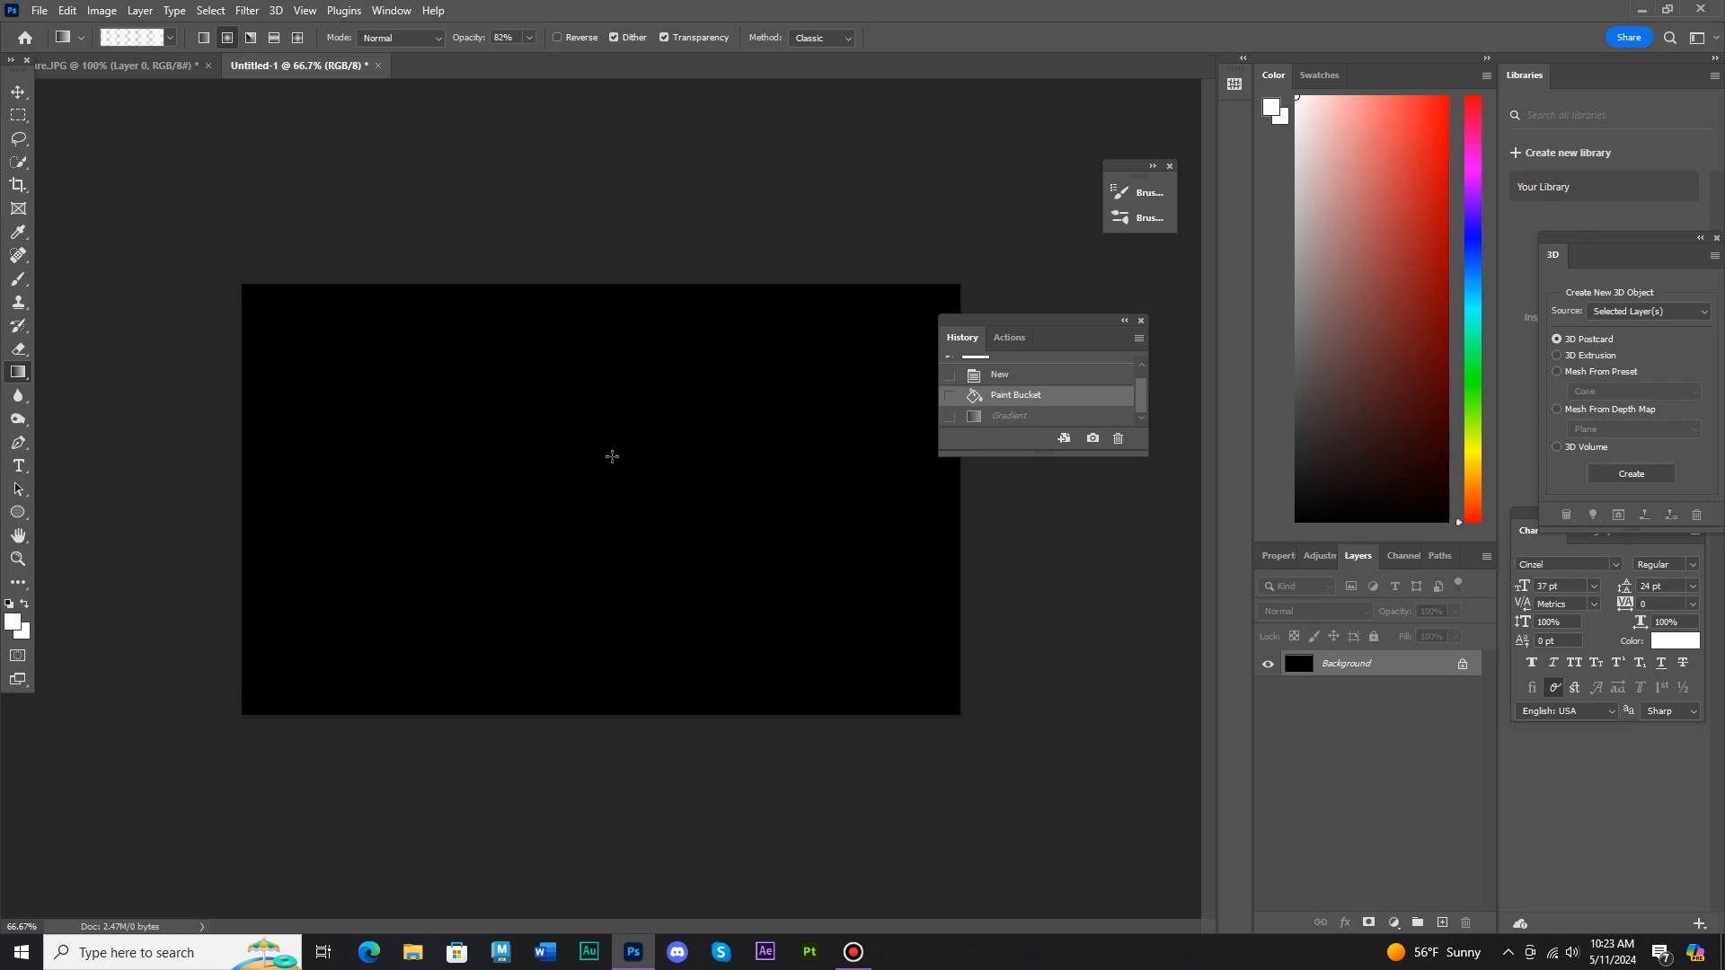
left_click_drag(645, 466, 767, 650)
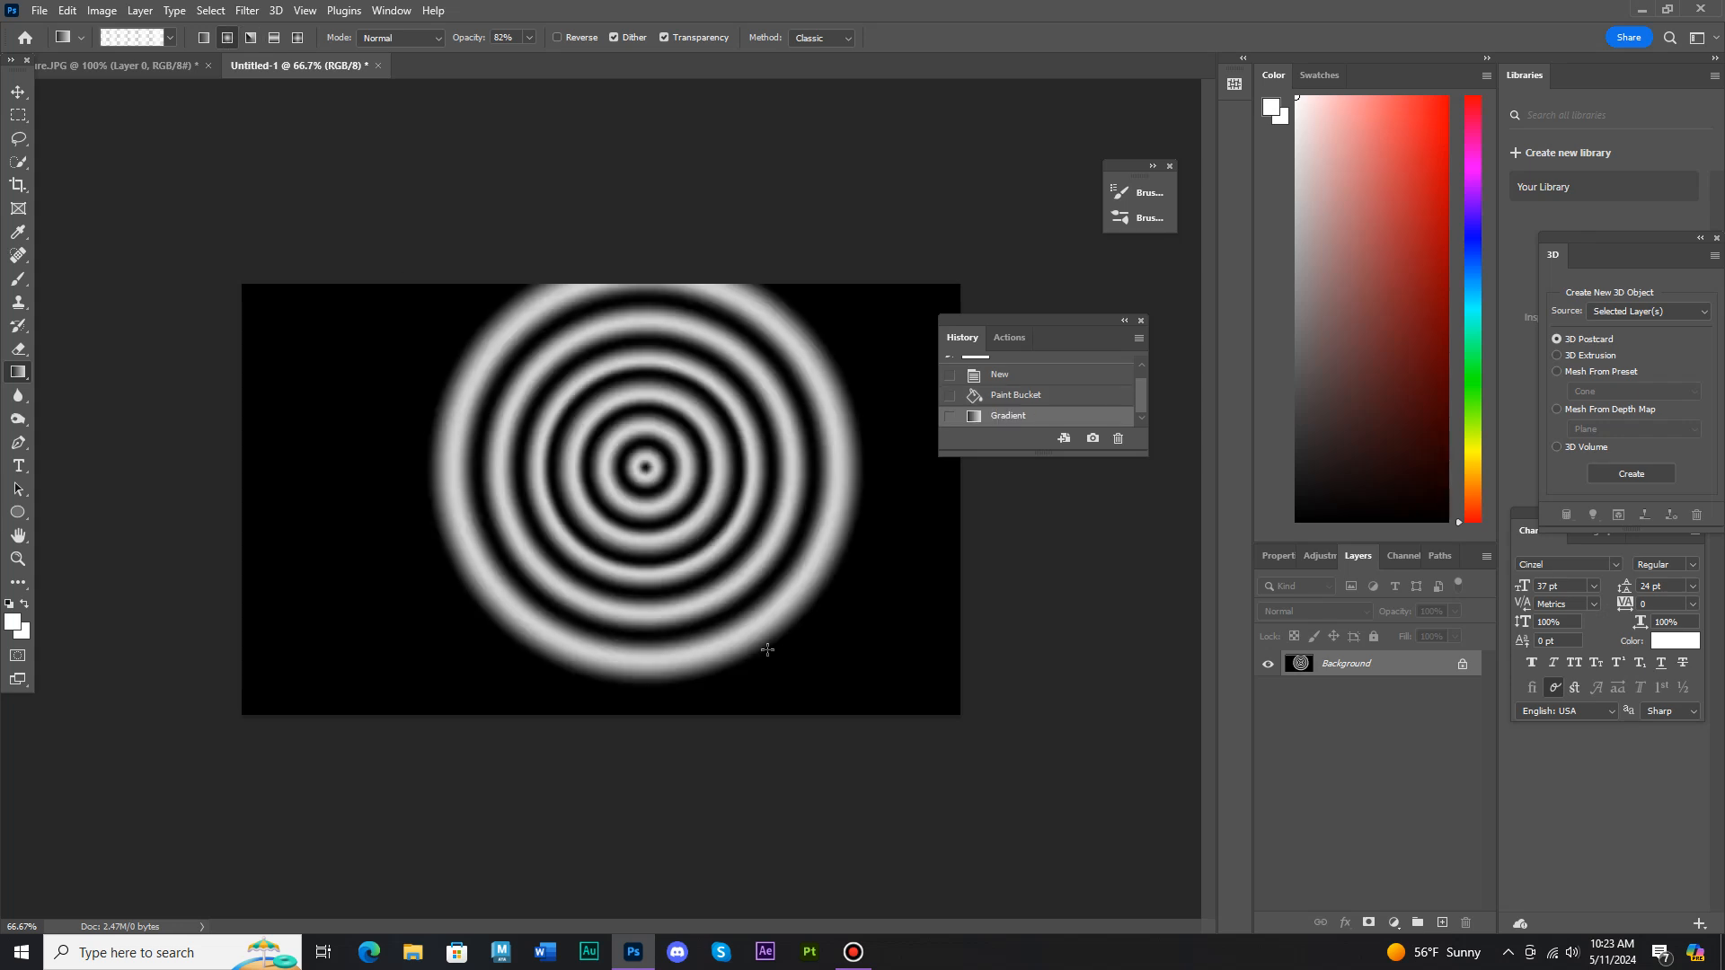
left_click(1015, 397)
Step: Try three overlapping diamond gradients of different sizes on the black canvas, and revert to the plain black fill
left_click(297, 37)
left_click_drag(678, 520, 836, 722)
left_click_drag(393, 456, 429, 633)
left_click_drag(493, 586, 604, 693)
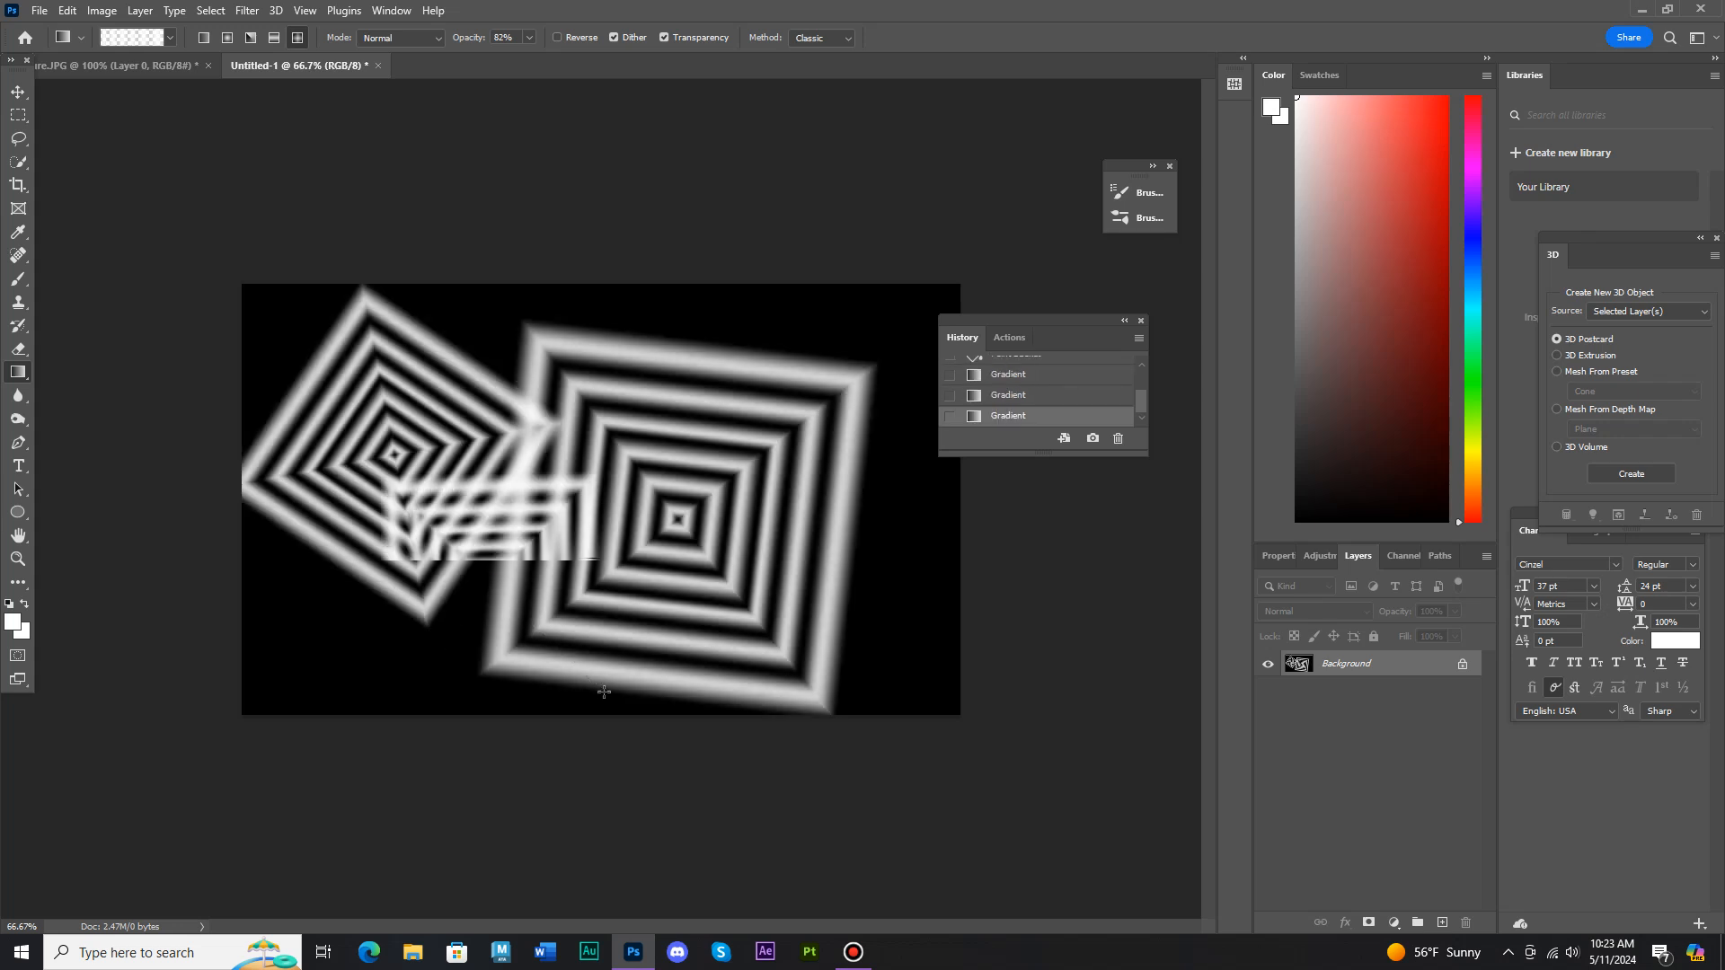
scroll(1013, 381, "up", 1)
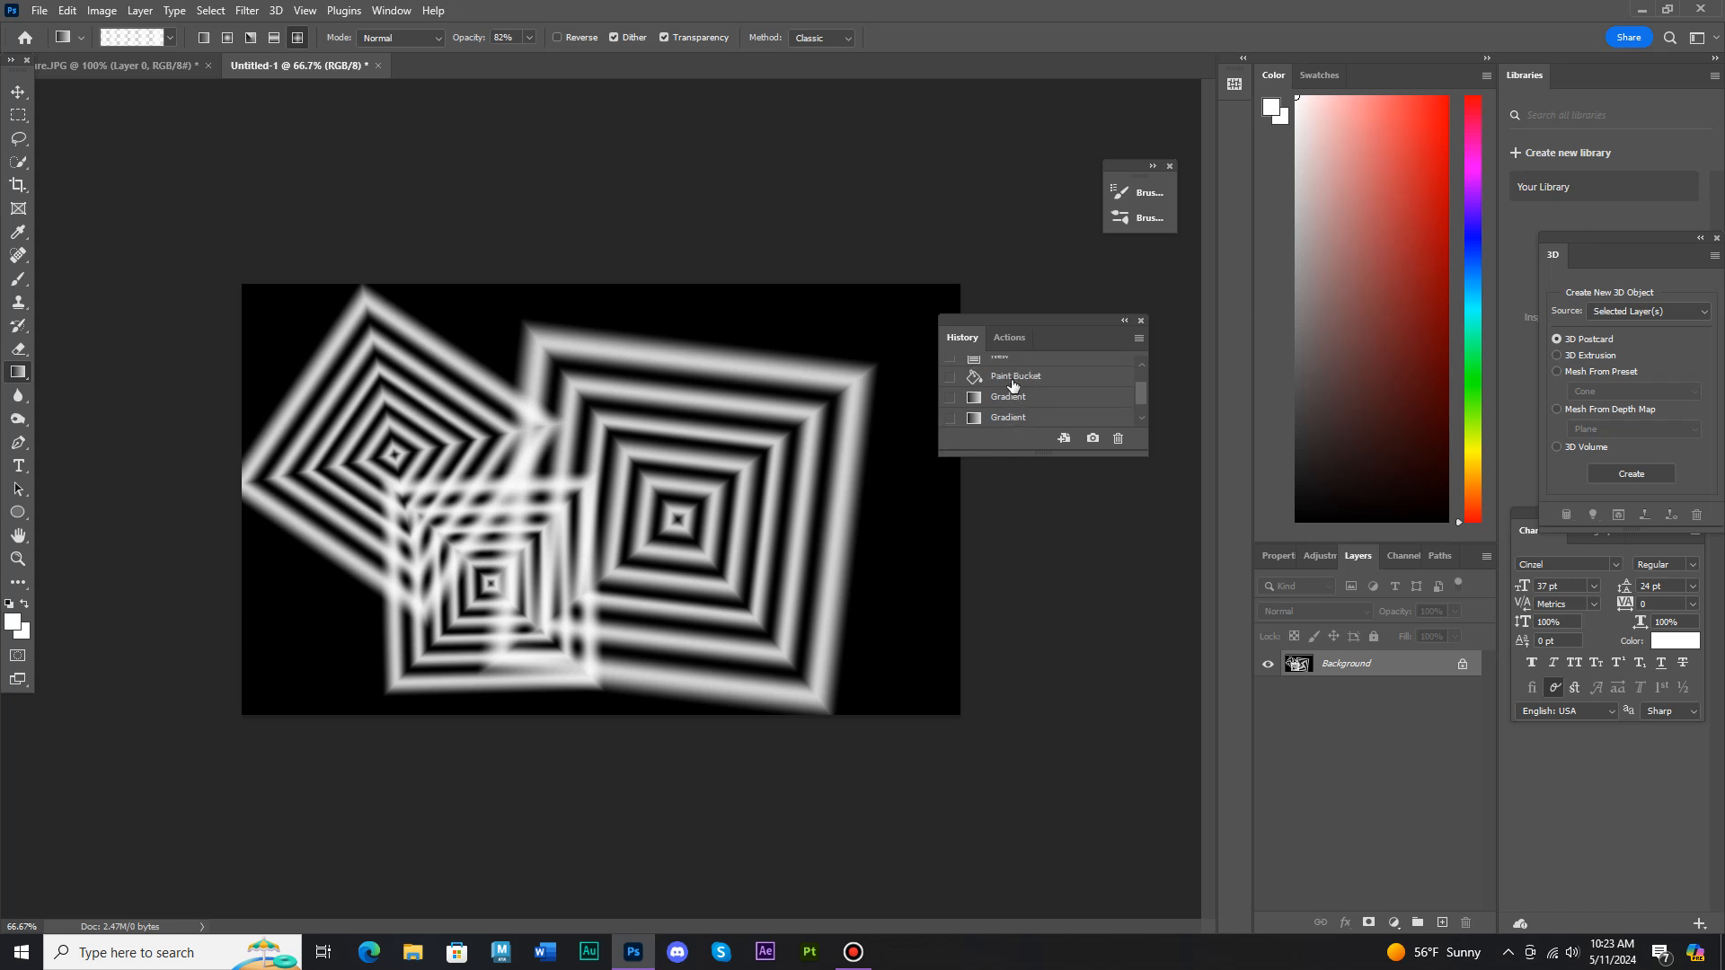
left_click(1014, 378)
Step: Draw two overlapping angle gradients on the black canvas, one in the upper-left area and one near the centre
left_click_drag(410, 366, 431, 422)
left_click_drag(685, 433, 752, 545)
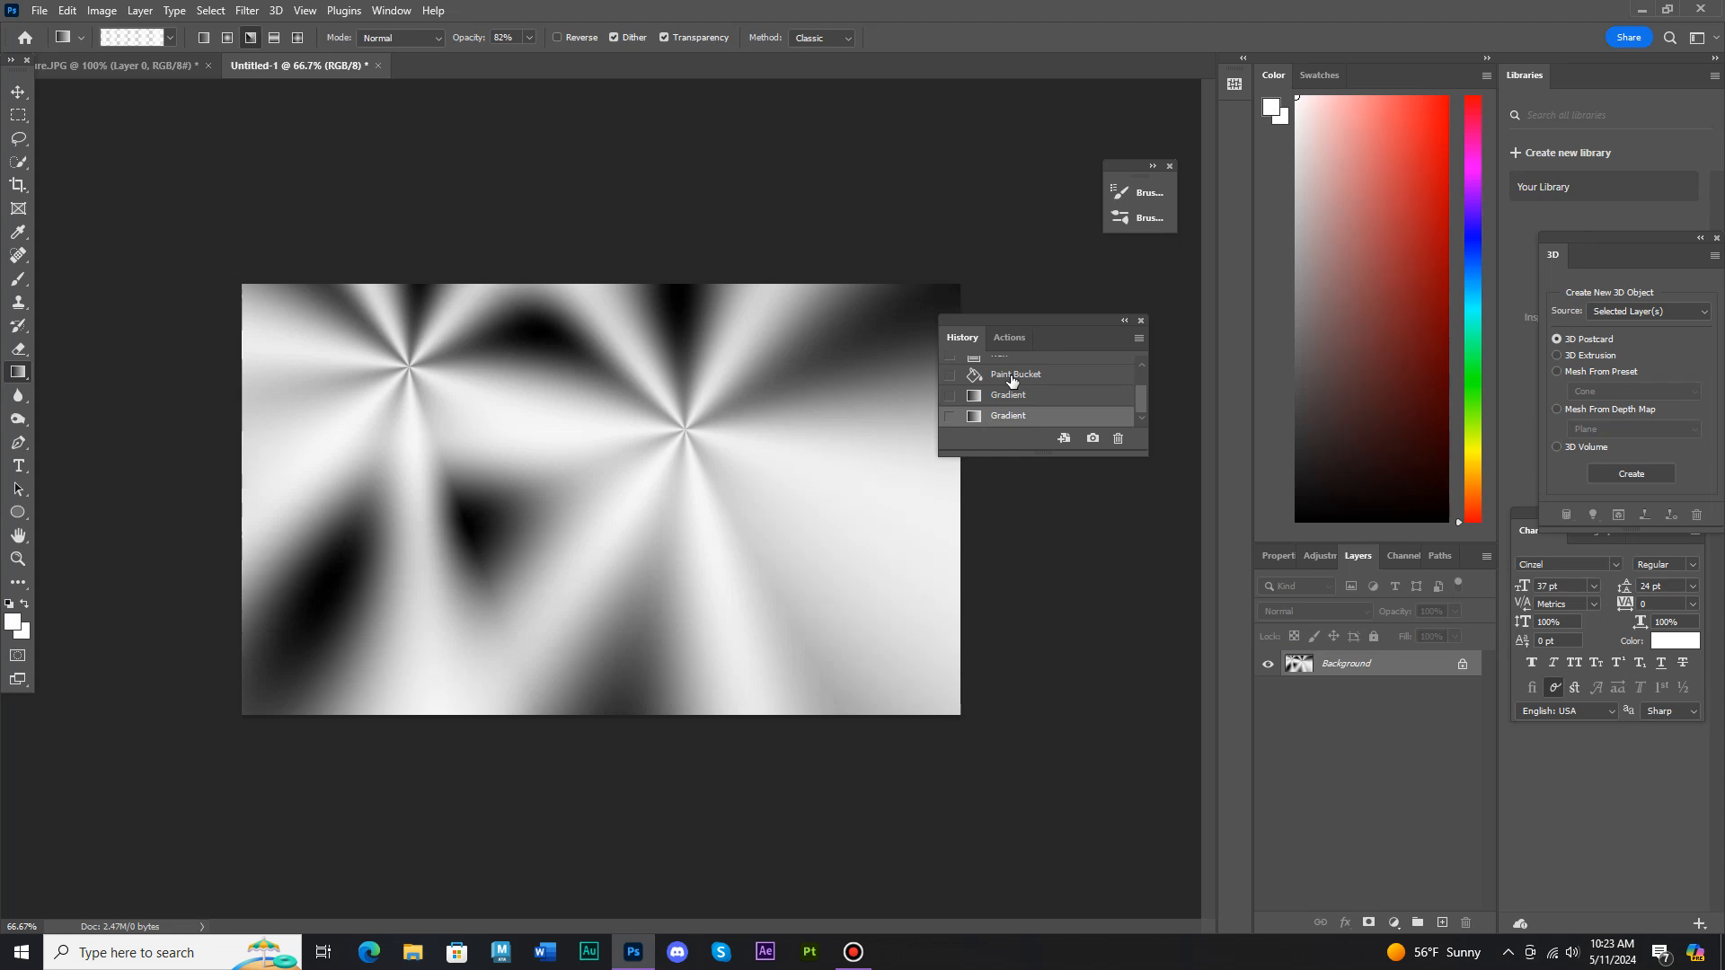
Step: Revert to the black fill and extend the striped gradient with opacity stops of 0% at location 83% and 100% at location 91%
left_click(1015, 373)
left_click(148, 37)
left_click_drag(1143, 439, 1397, 441)
type("0")
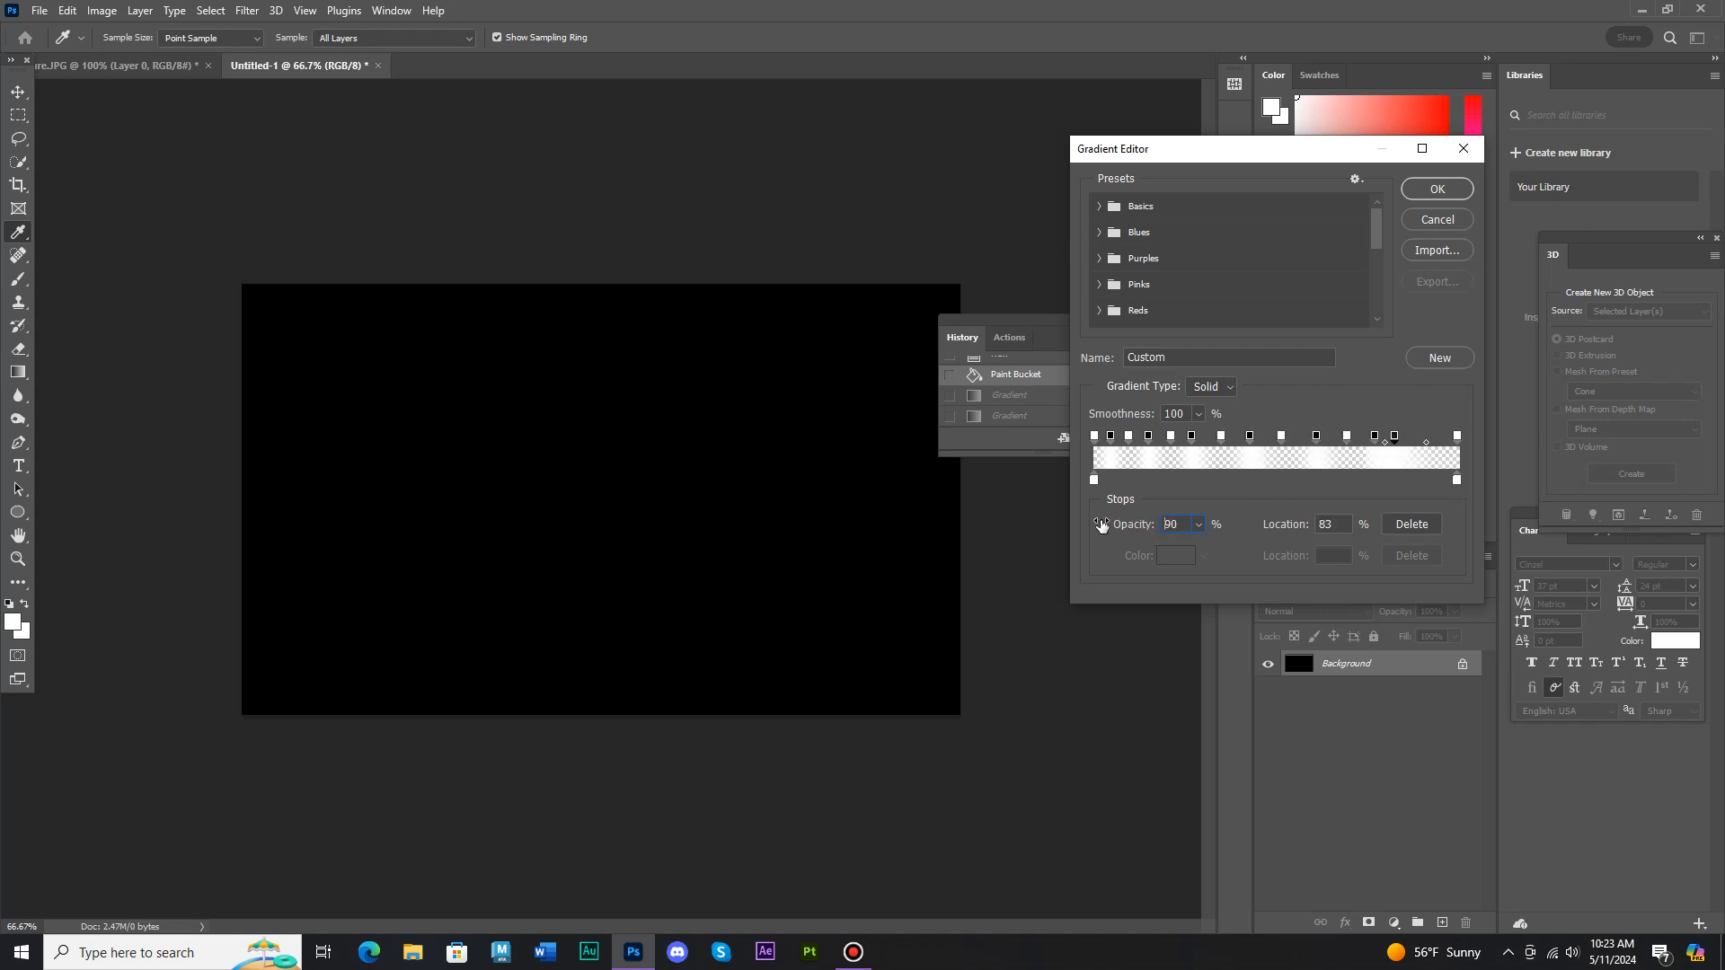
left_click(1428, 438)
left_click_drag(1142, 526, 1408, 524)
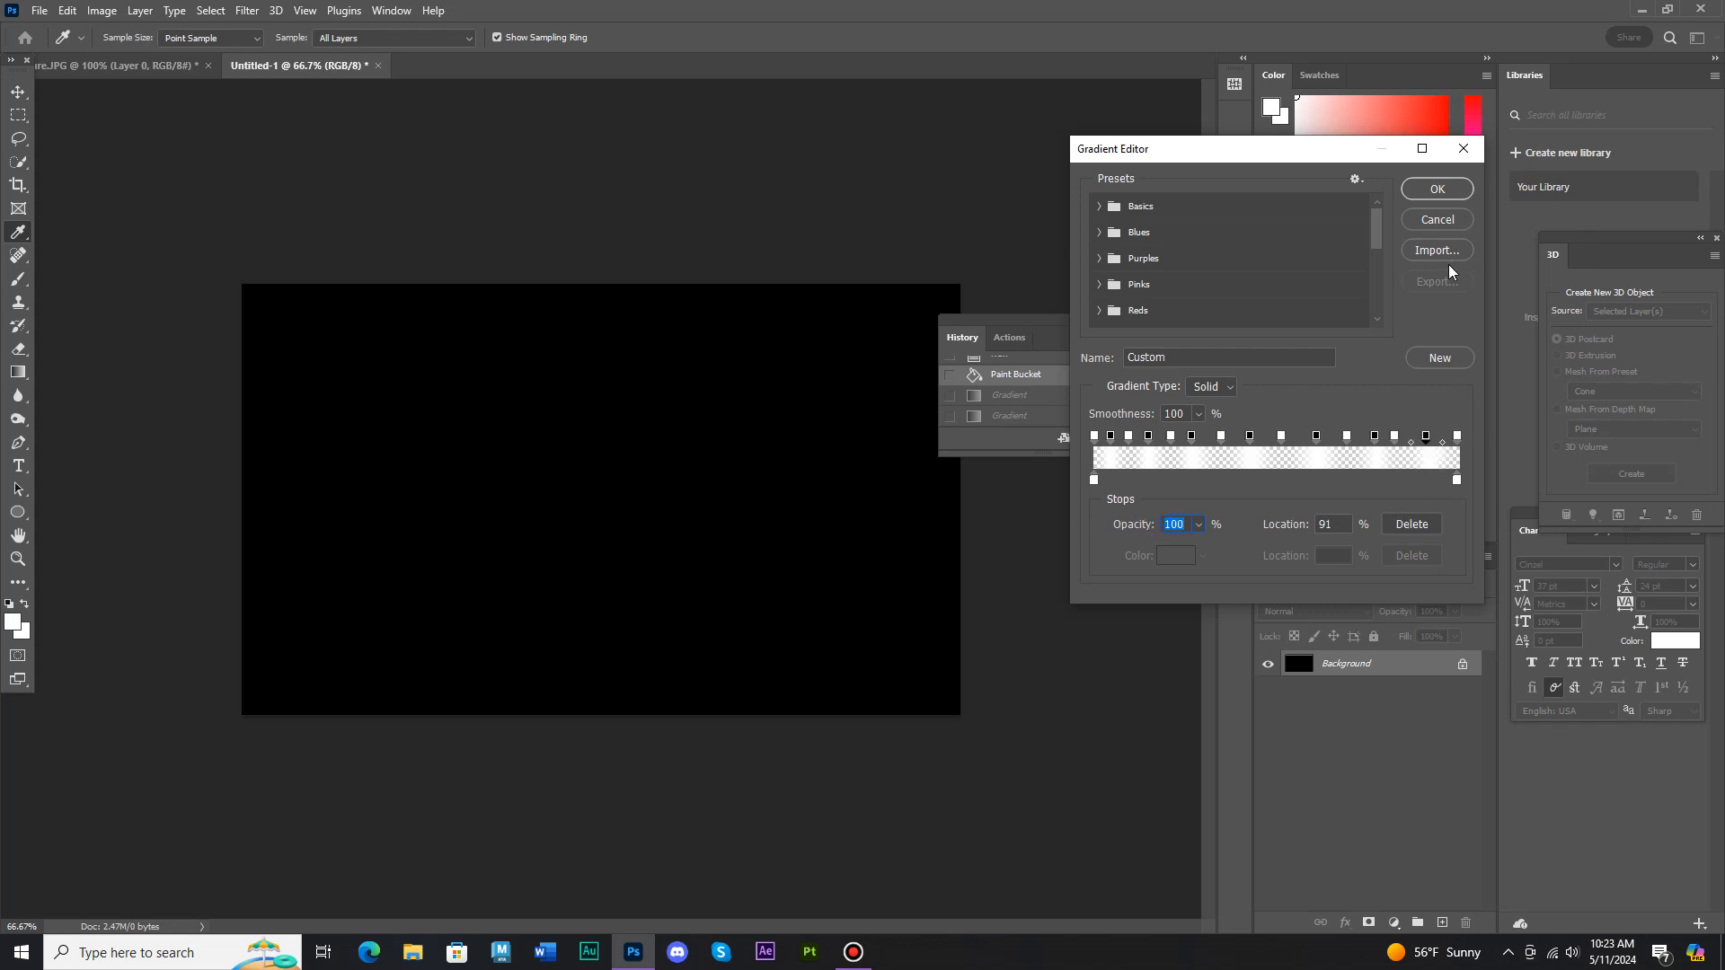
left_click(1437, 198)
Step: Try the edited gradient once as an angle and twice as a reflected gradient, reverting to the black fill each time
left_click_drag(714, 451, 780, 597)
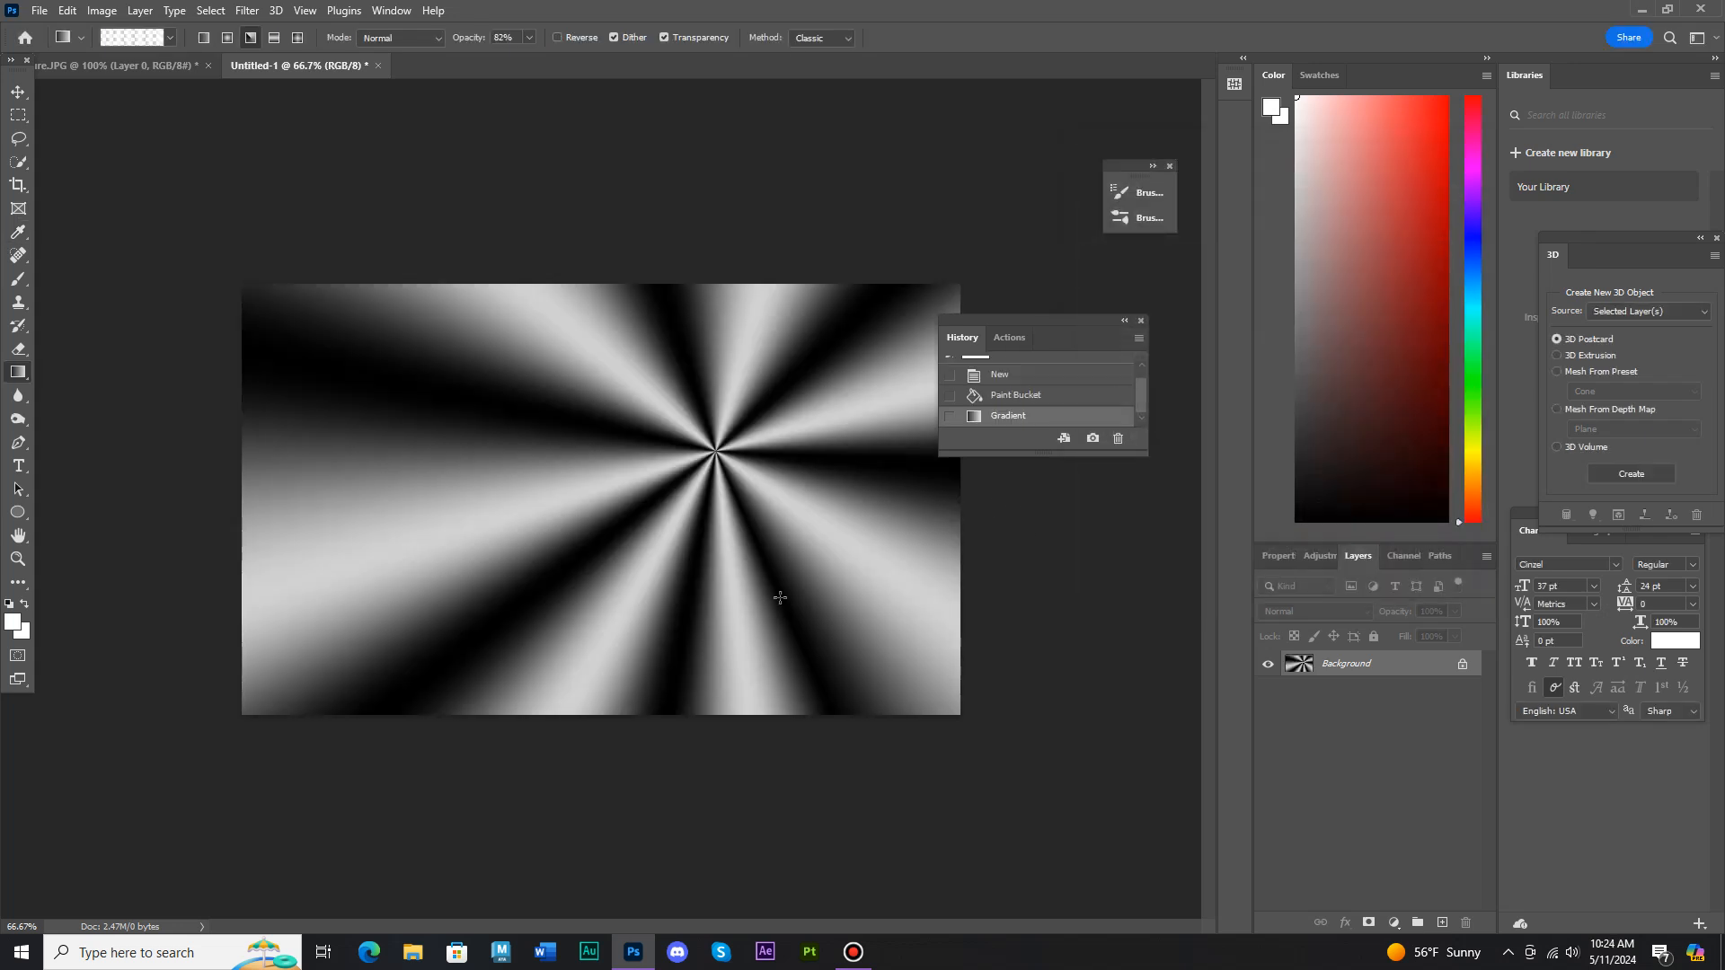
left_click(1028, 399)
left_click_drag(612, 390, 625, 542)
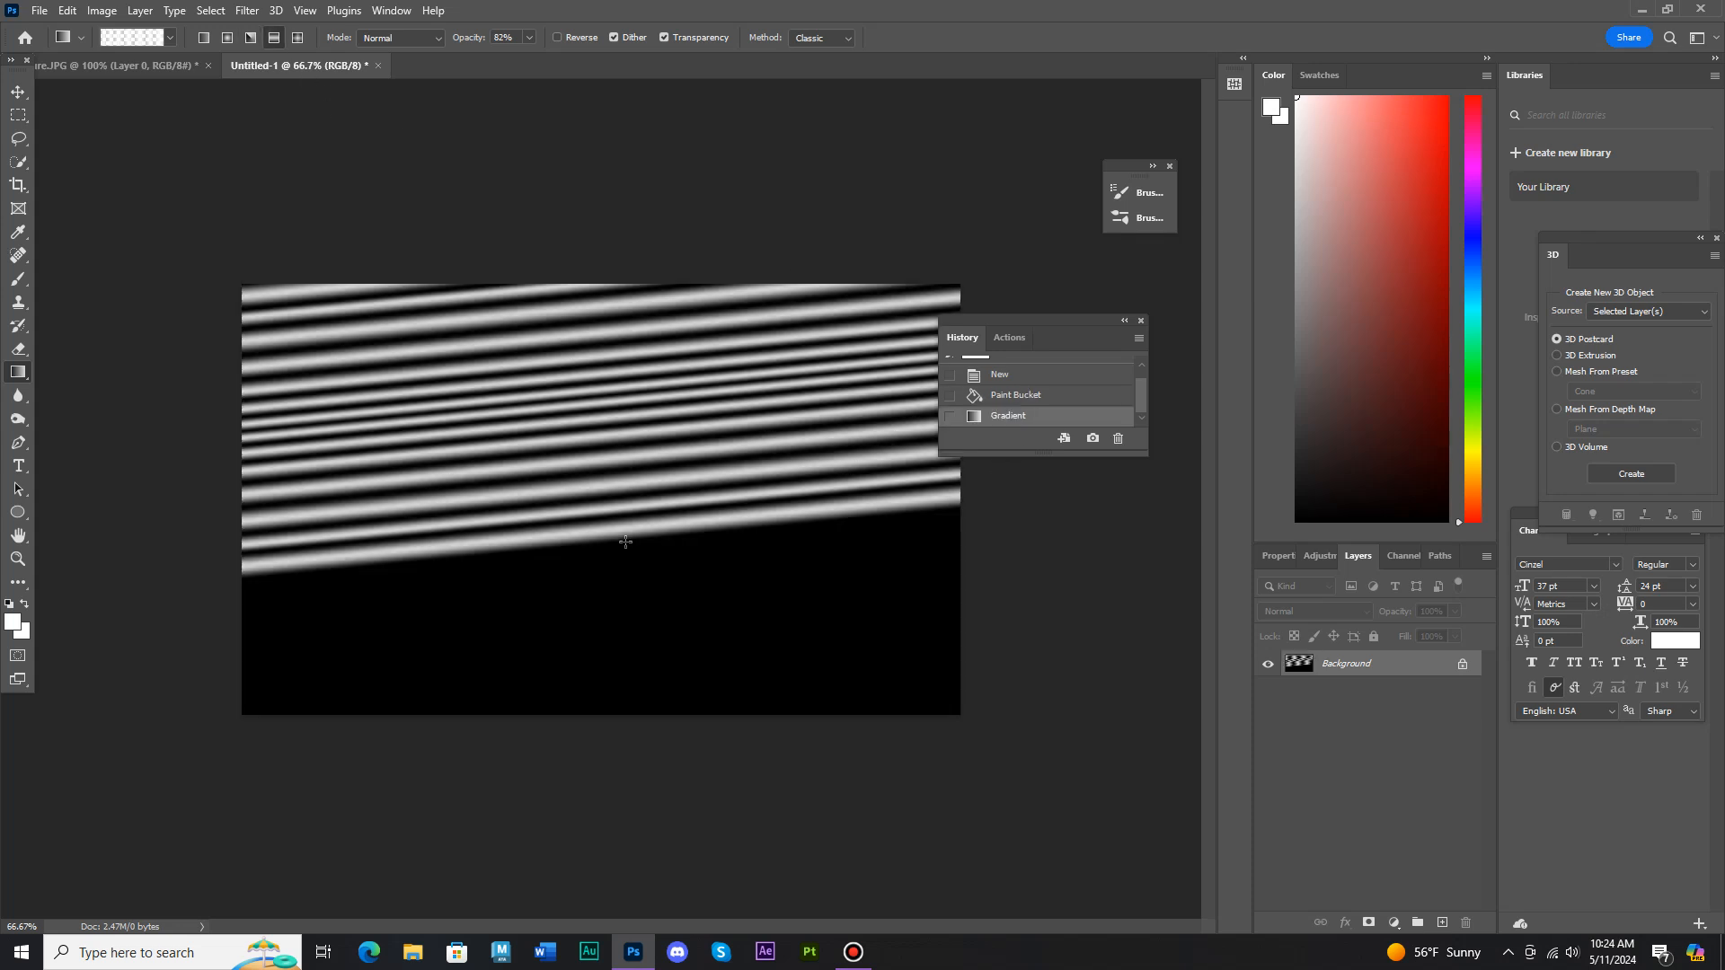
left_click(1027, 404)
left_click_drag(778, 413, 757, 564)
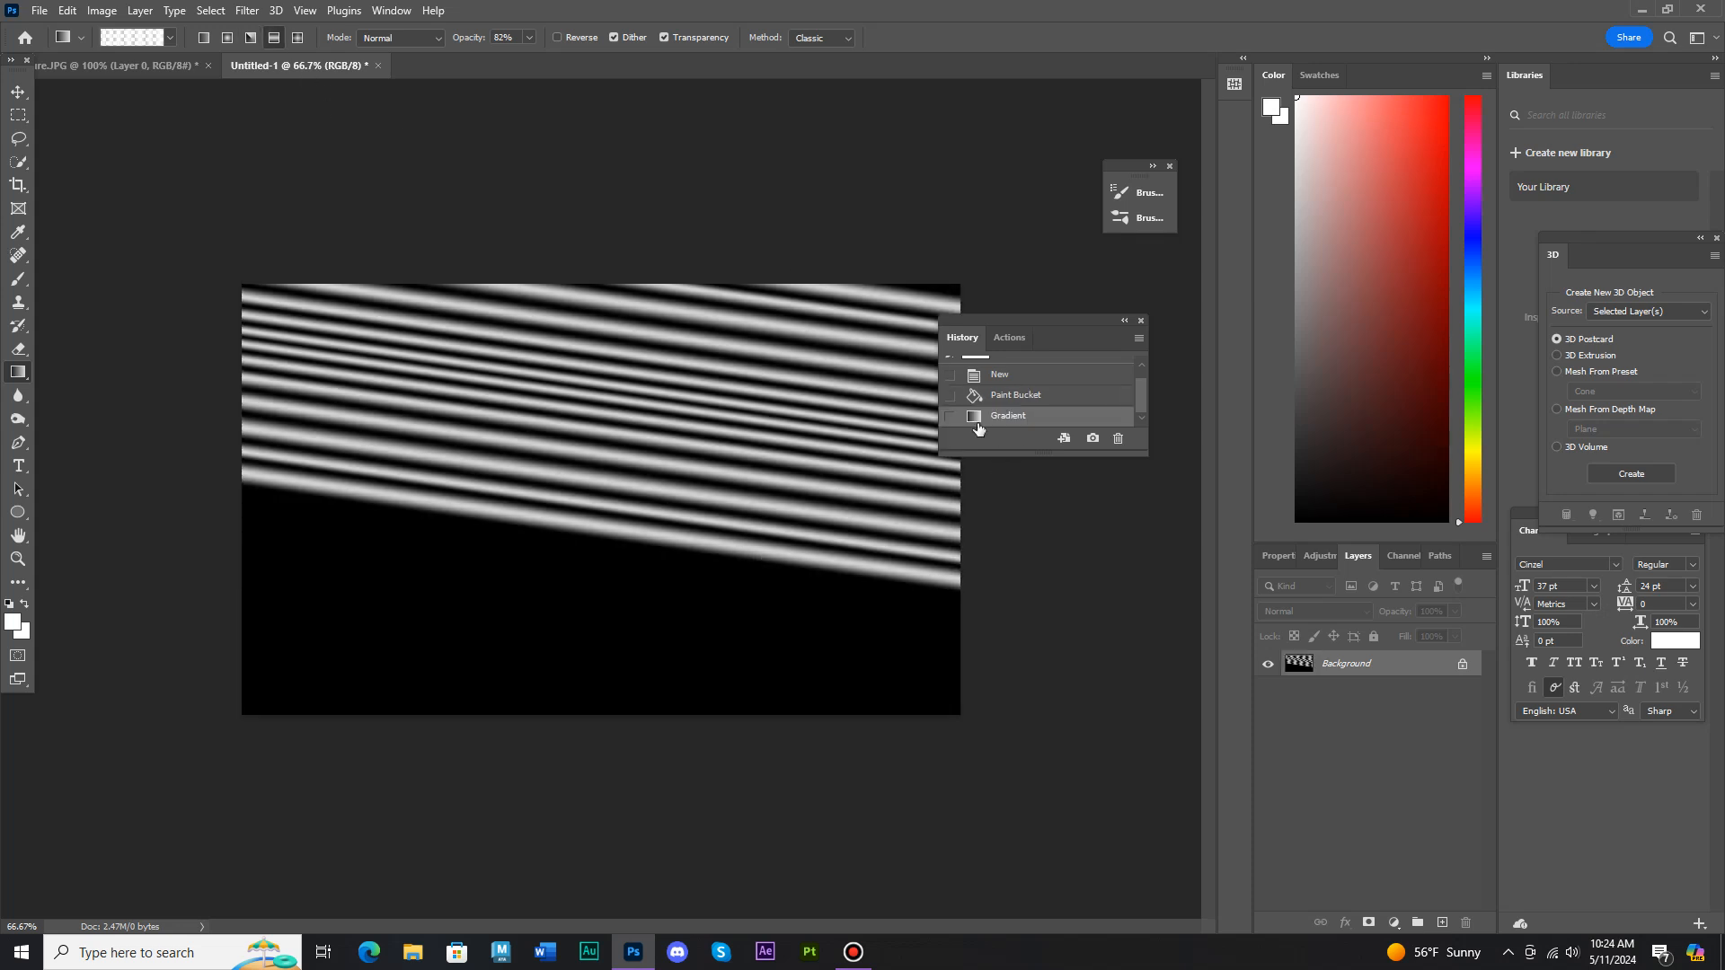
left_click(996, 396)
Step: Try three diamond gradients at the canvas centre, lower right and lower left, and revert to the plain black fill
left_click(298, 38)
left_click_drag(614, 451, 711, 573)
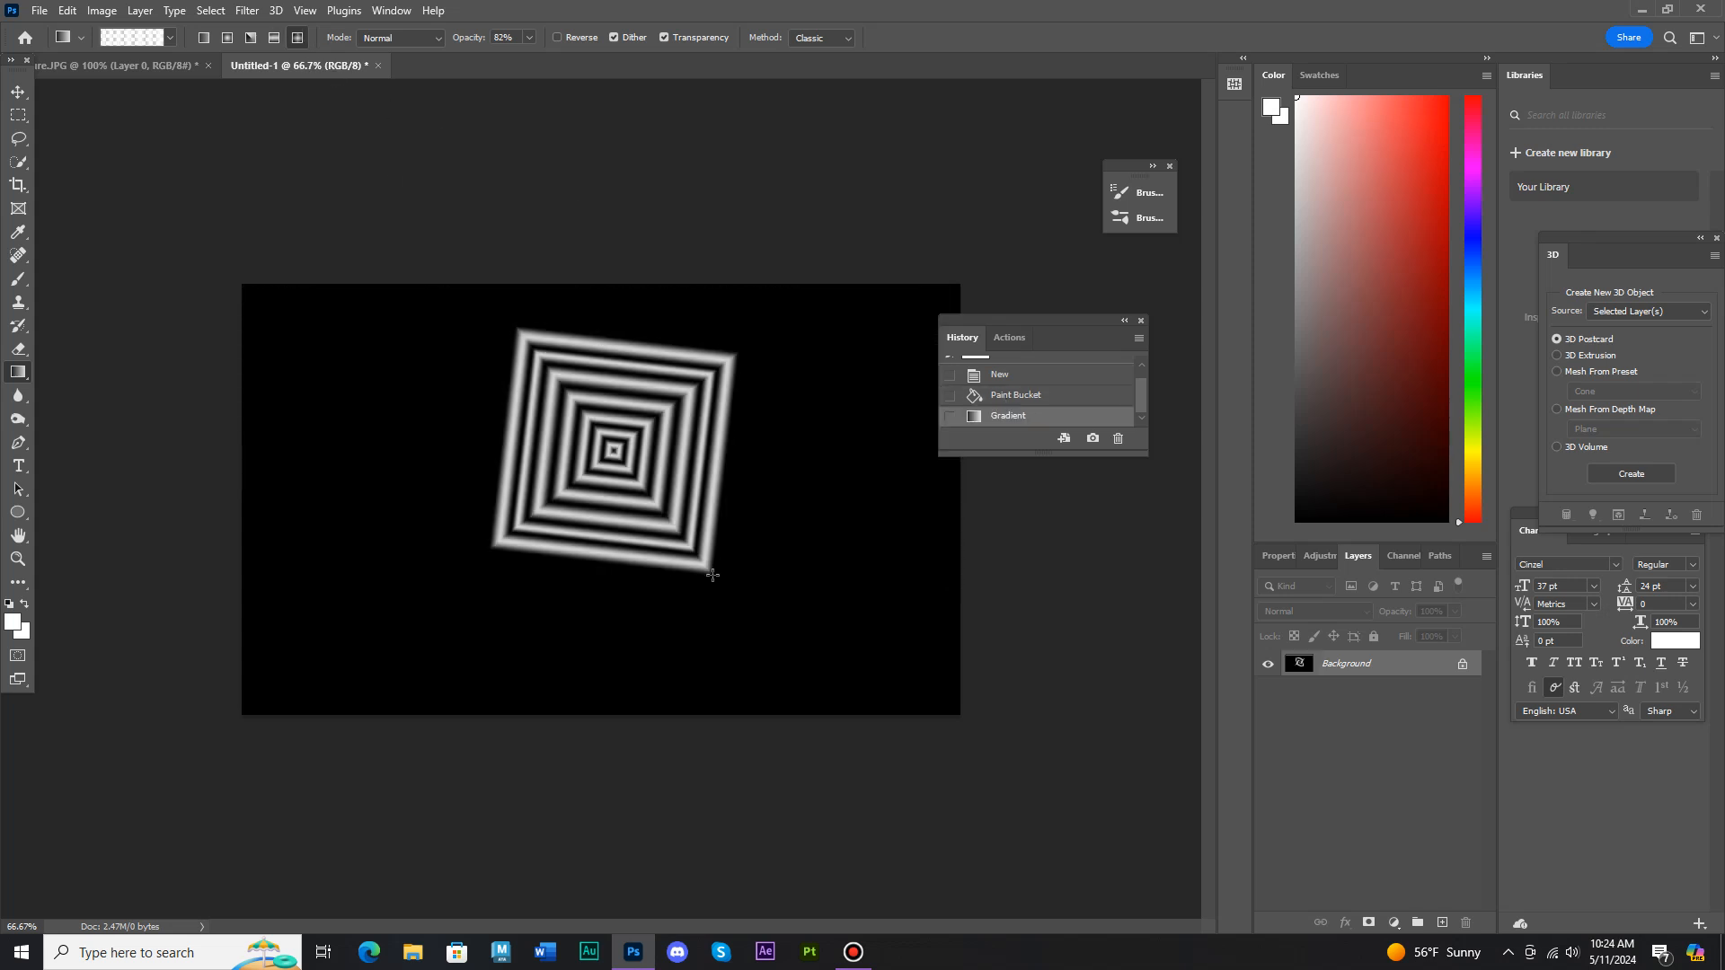
left_click_drag(857, 545, 936, 711)
left_click_drag(423, 510, 316, 749)
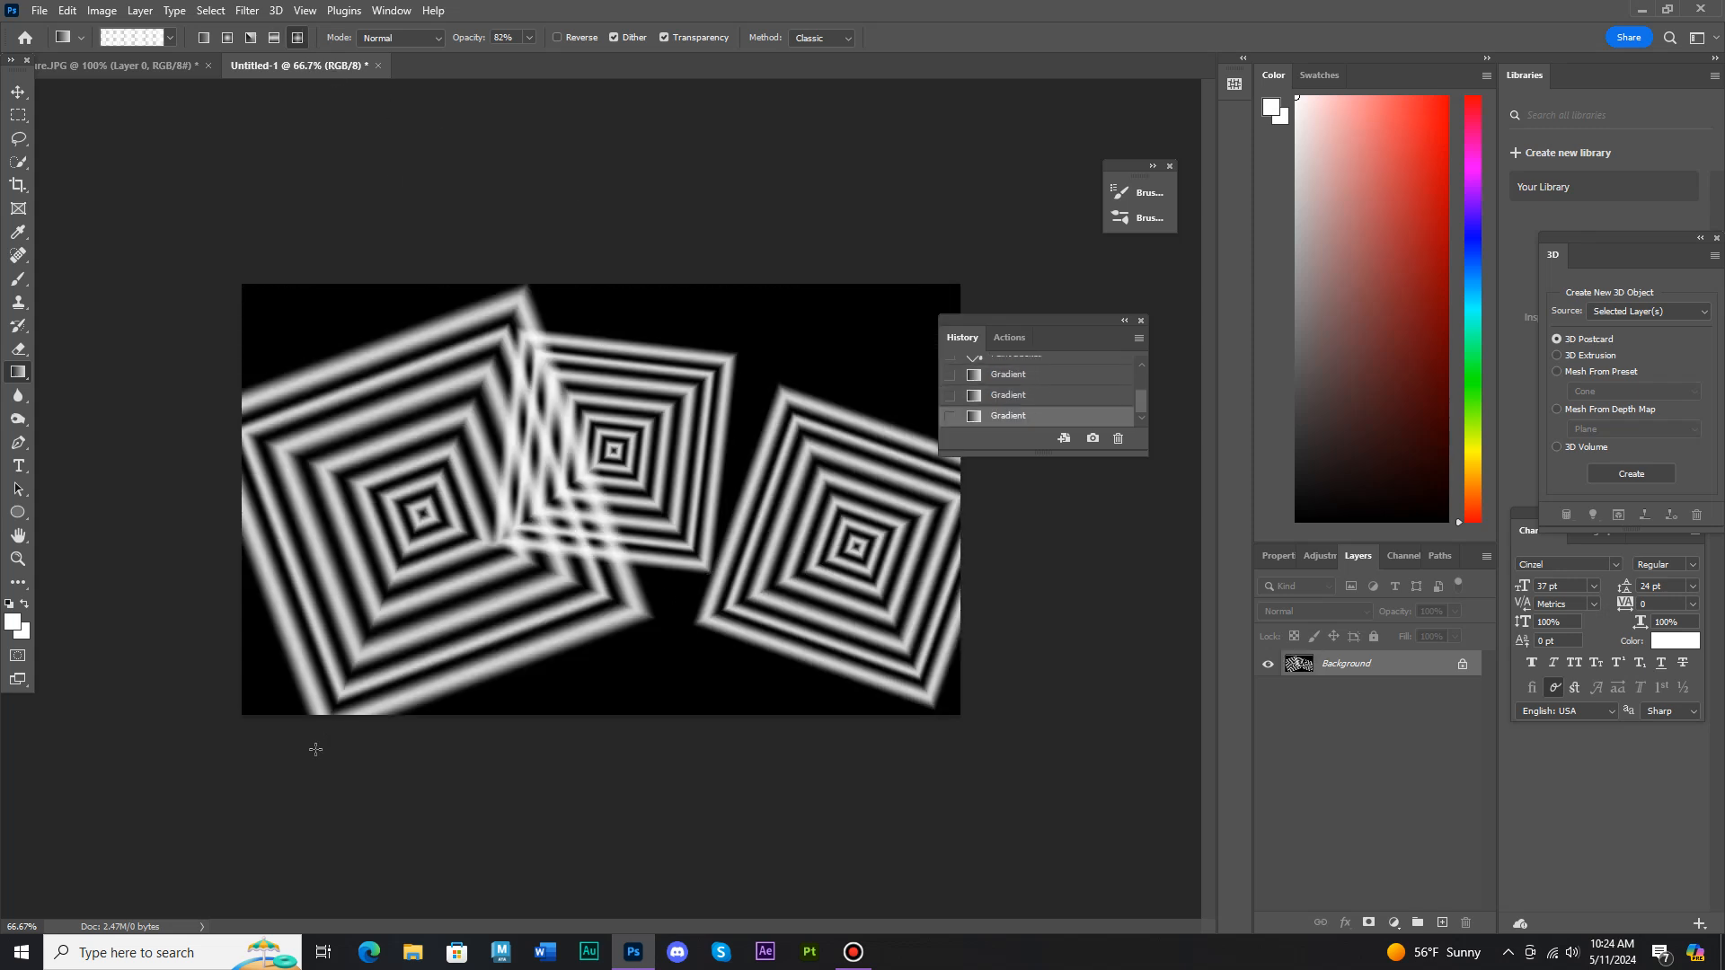
scroll(1047, 386, "up", 1)
left_click(1038, 378)
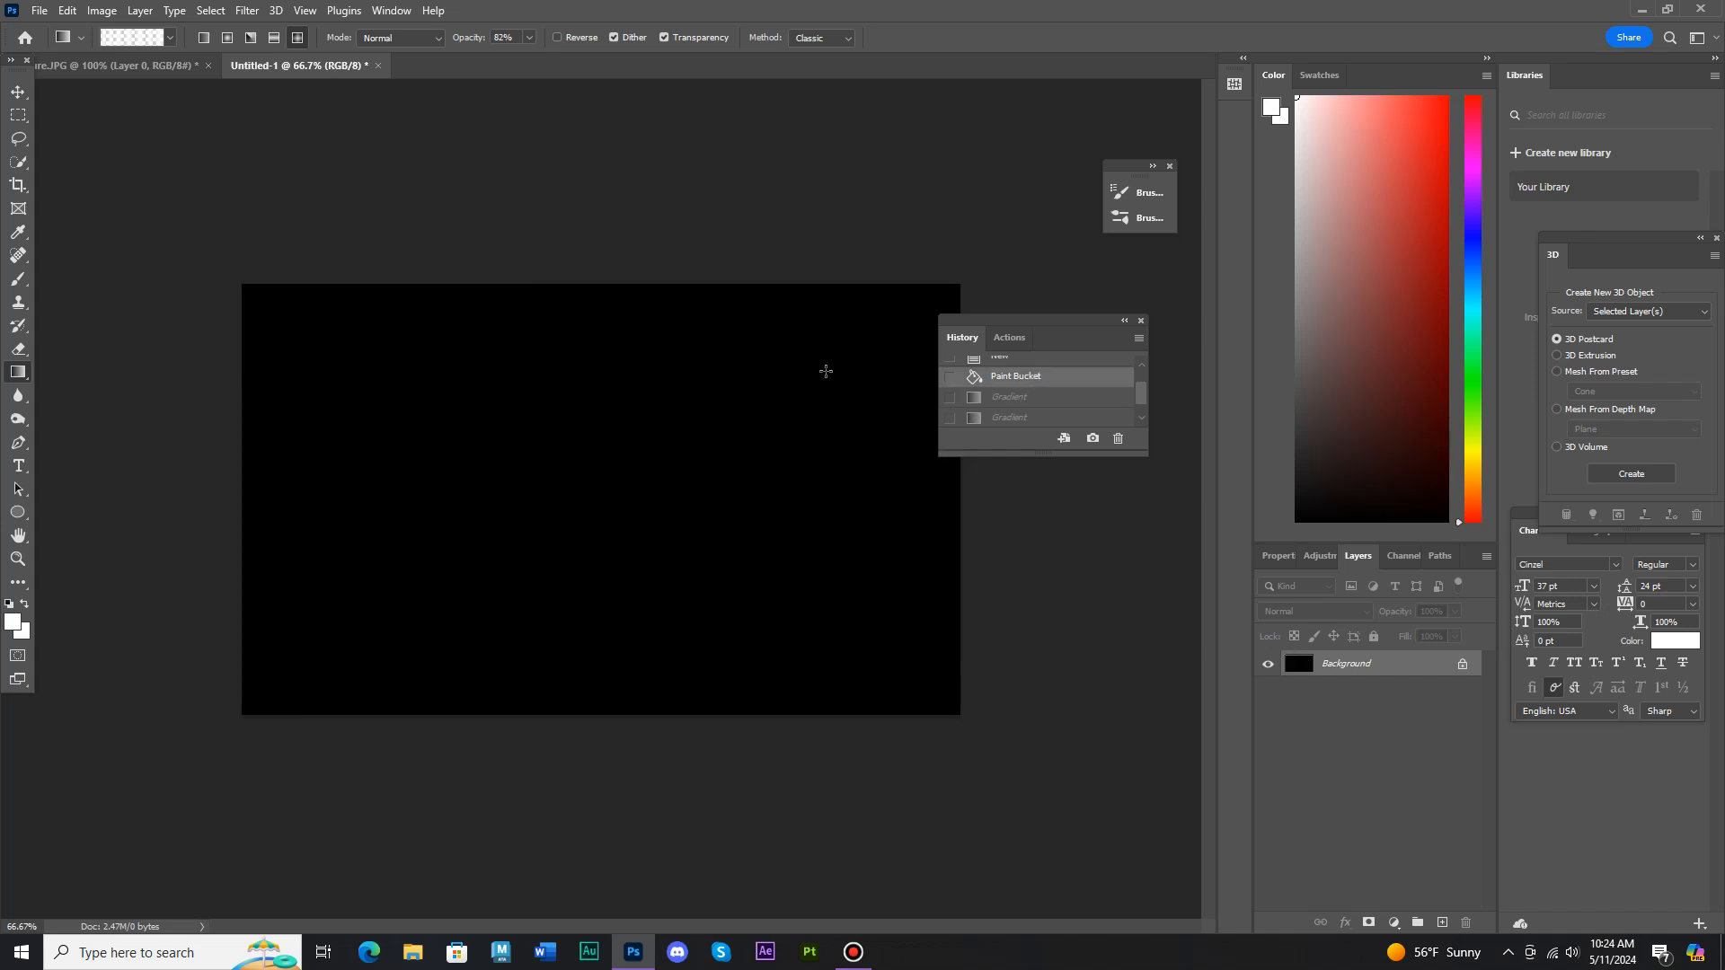
Step: Switch to the Brush tool and set the foreground colour to bright magenta
left_click(18, 278)
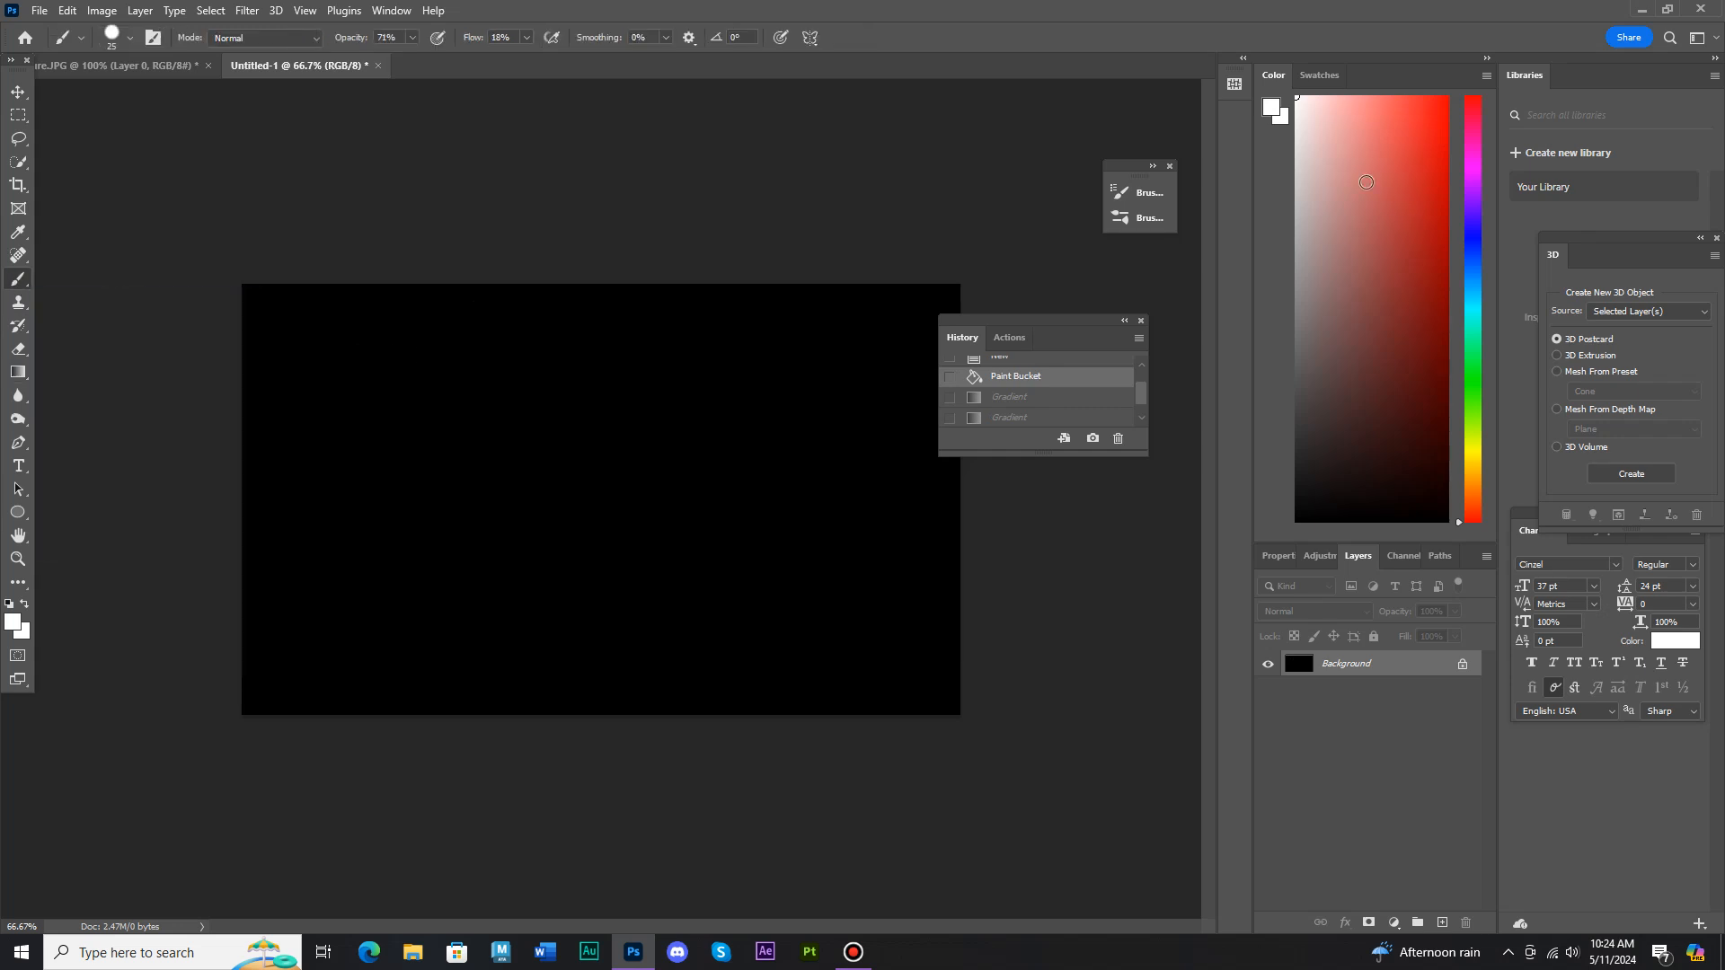
left_click(1471, 166)
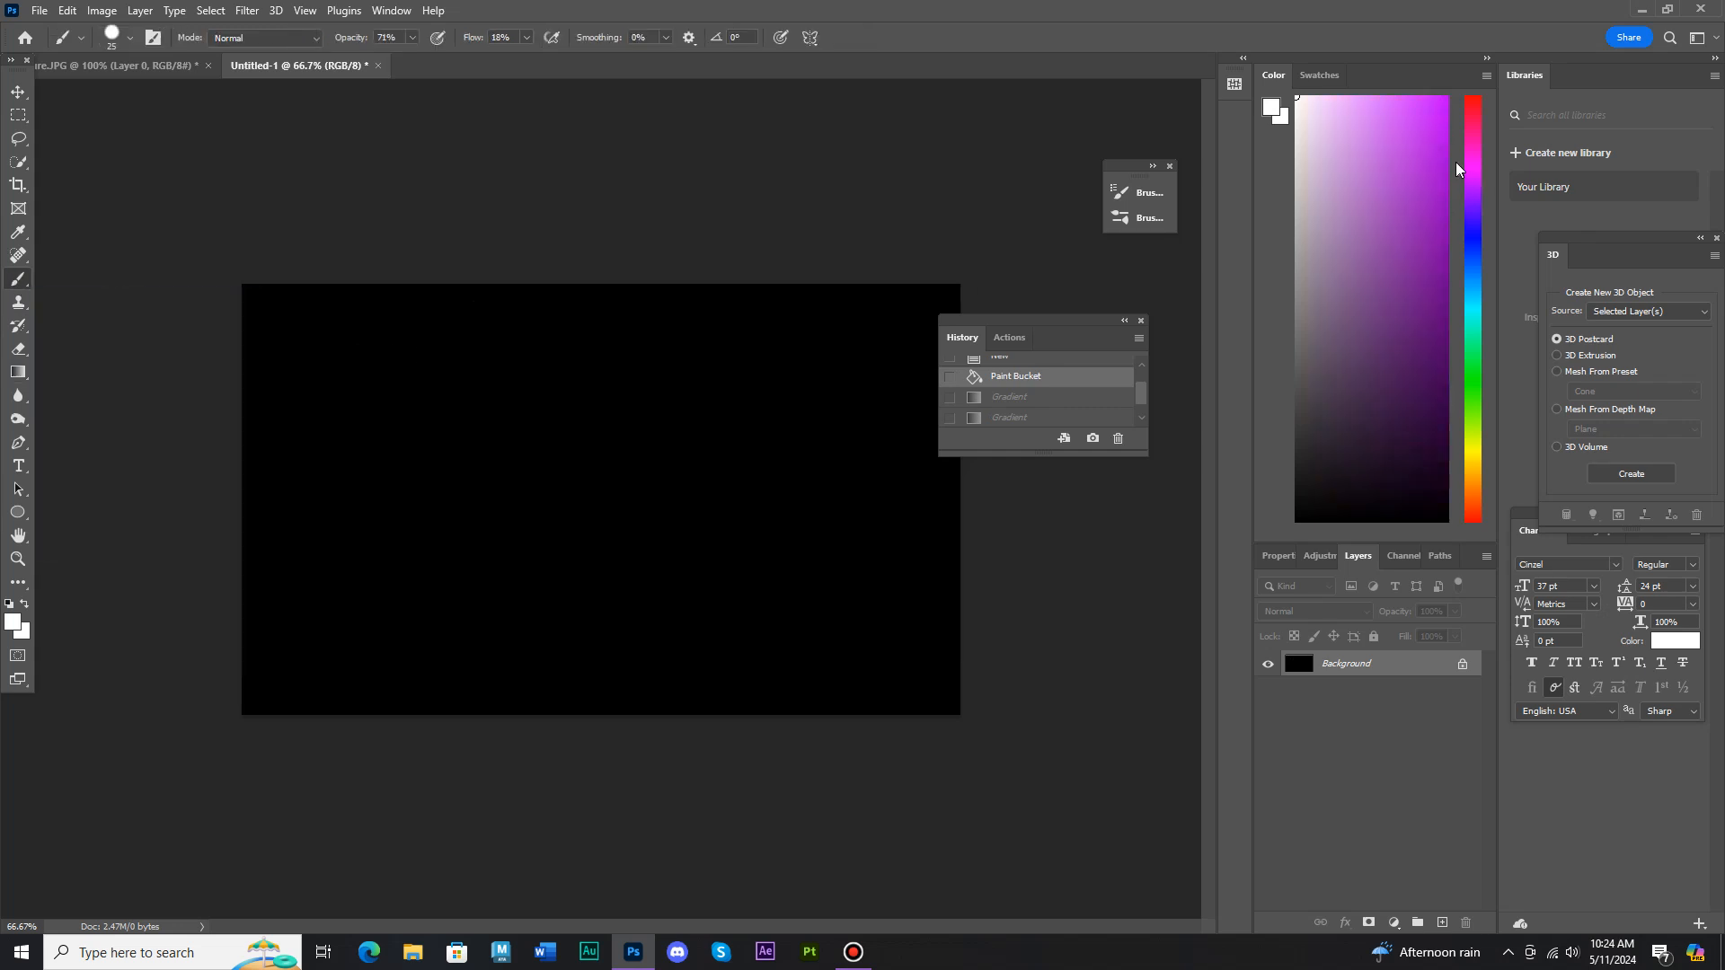
left_click(1447, 109)
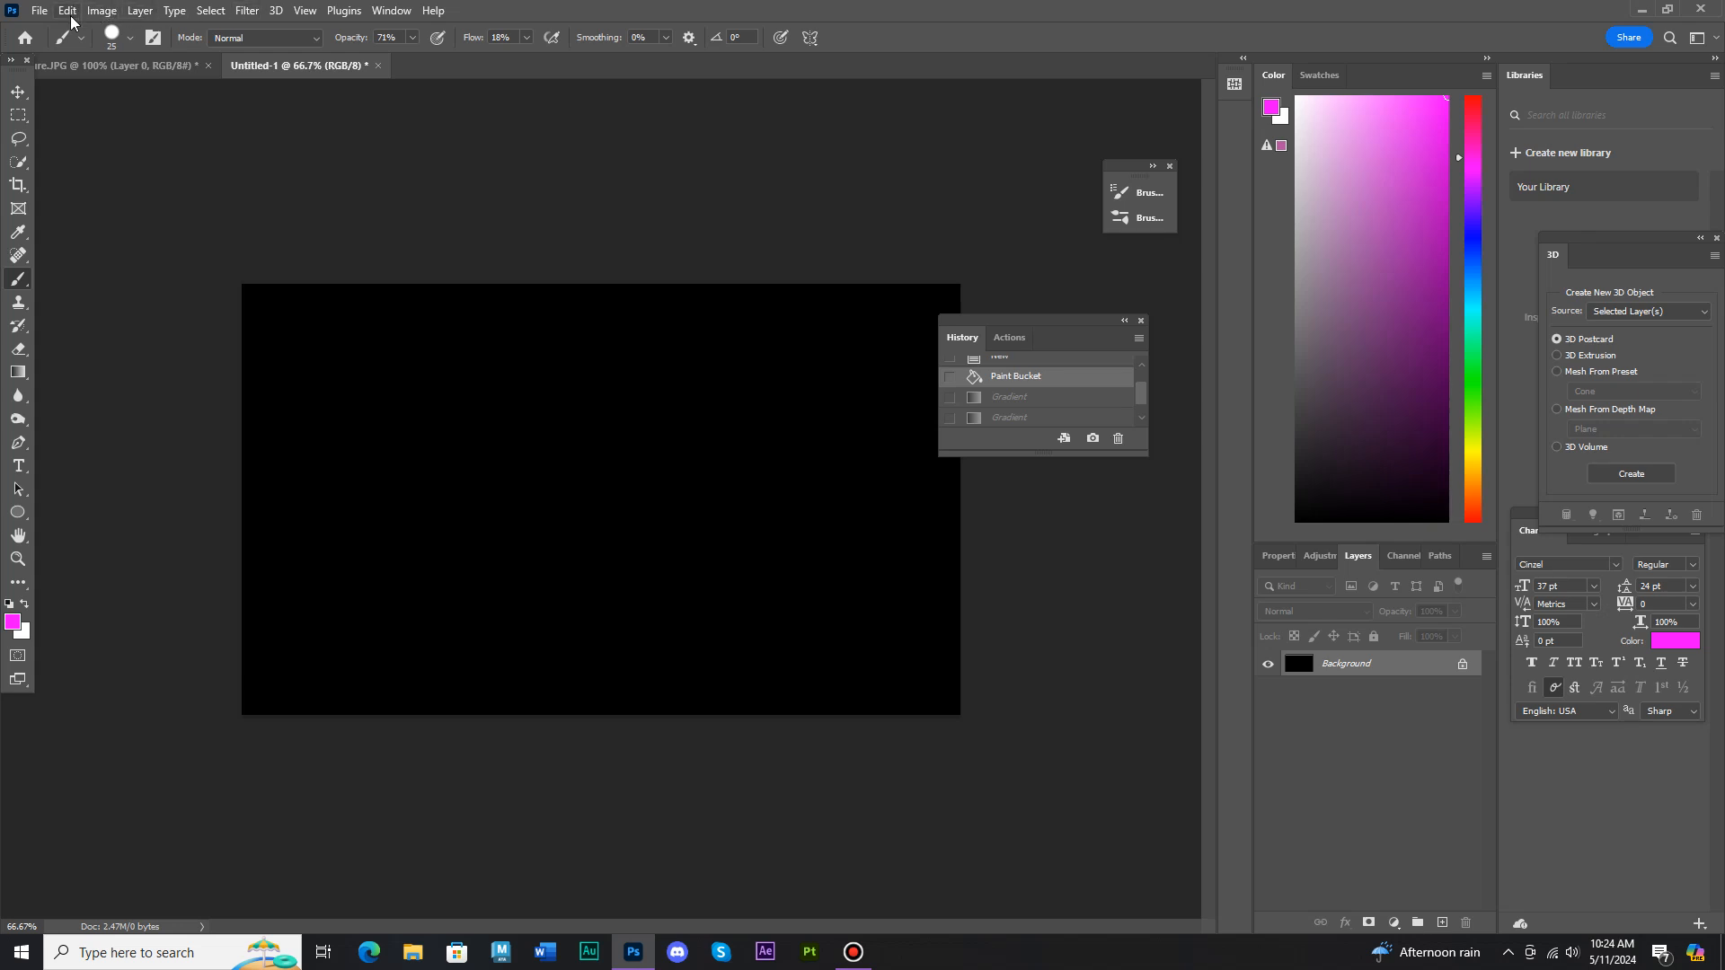
Step: Choose the 161 px star1 brush from the cruiza_2 3 brush set
left_click(131, 39)
scroll(182, 265, "up", 3)
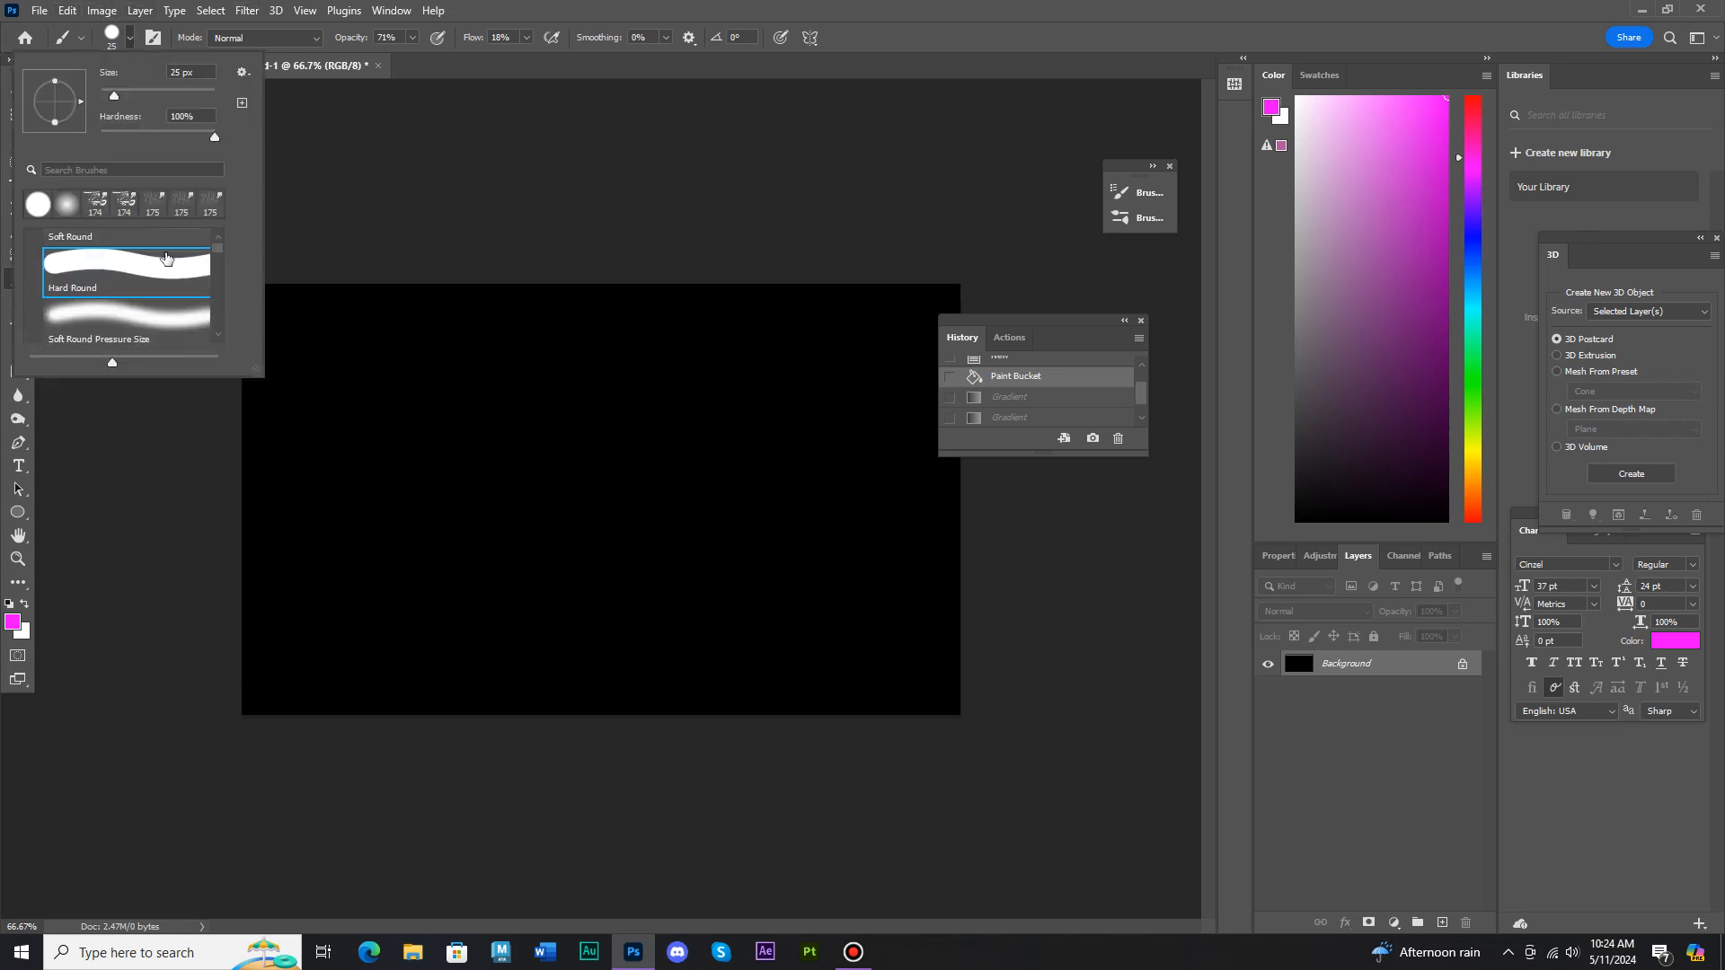
scroll(183, 265, "down", 10)
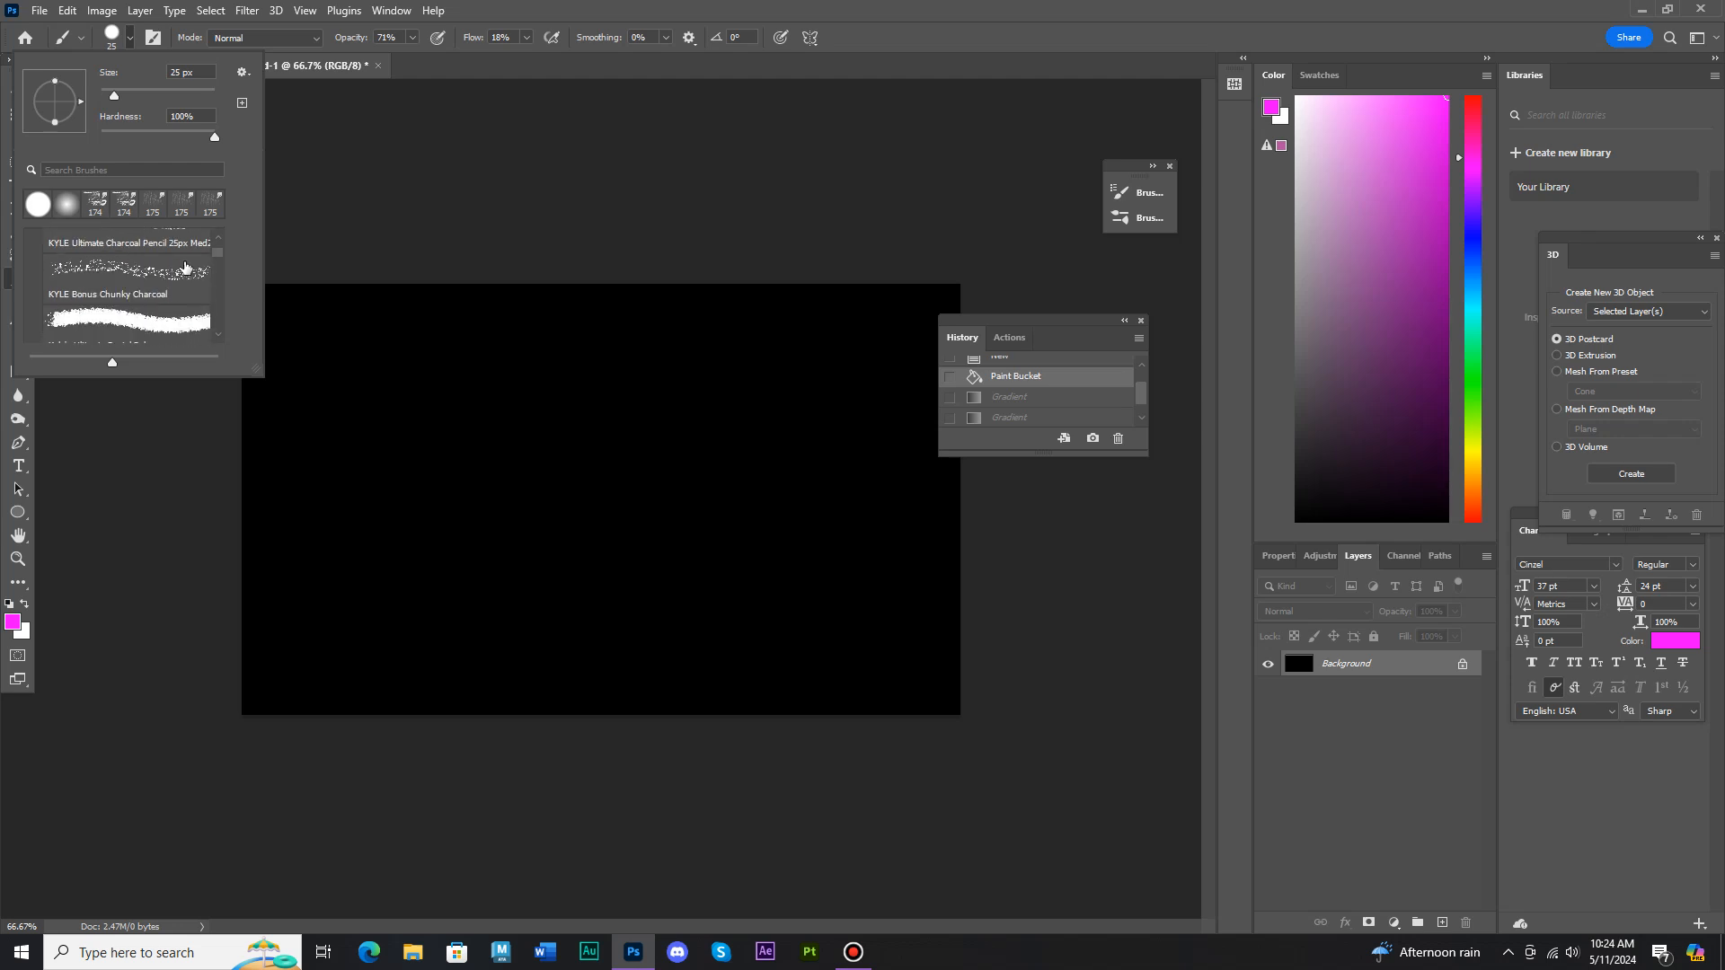
mouse_move(223, 257)
left_mouse_down()
mouse_move(222, 311)
mouse_move(188, 312)
left_mouse_up()
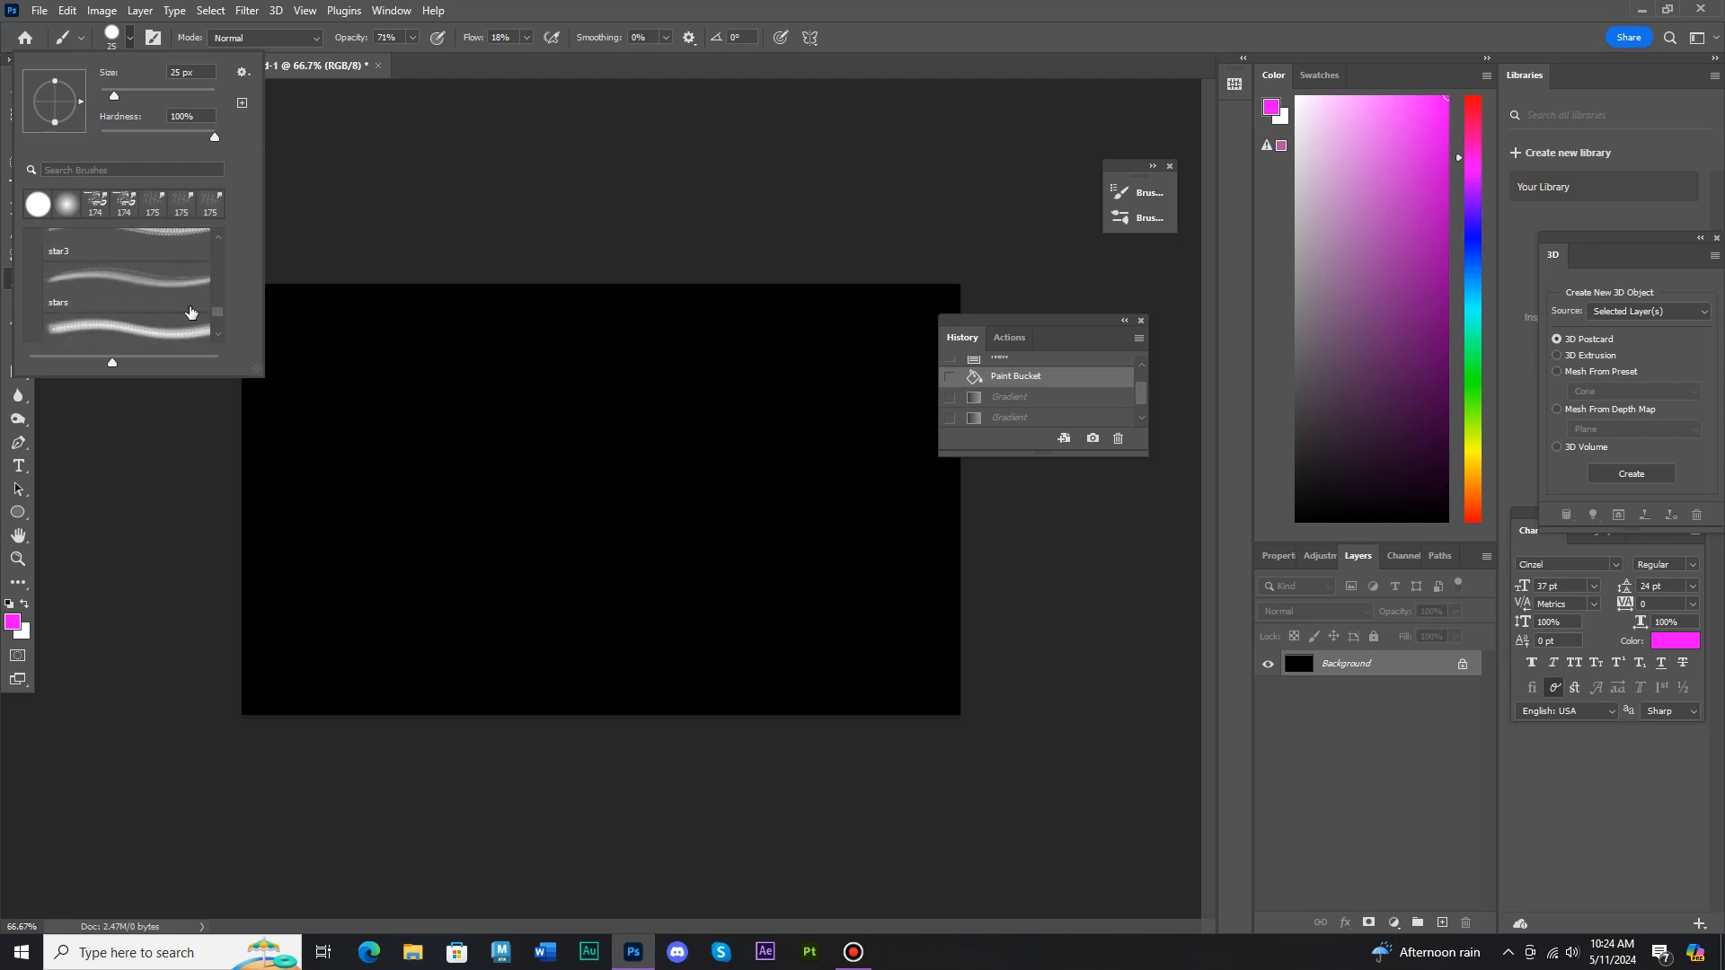
scroll(135, 310, "down", 4)
left_click(162, 313)
scroll(185, 274, "up", 1)
left_click(155, 276)
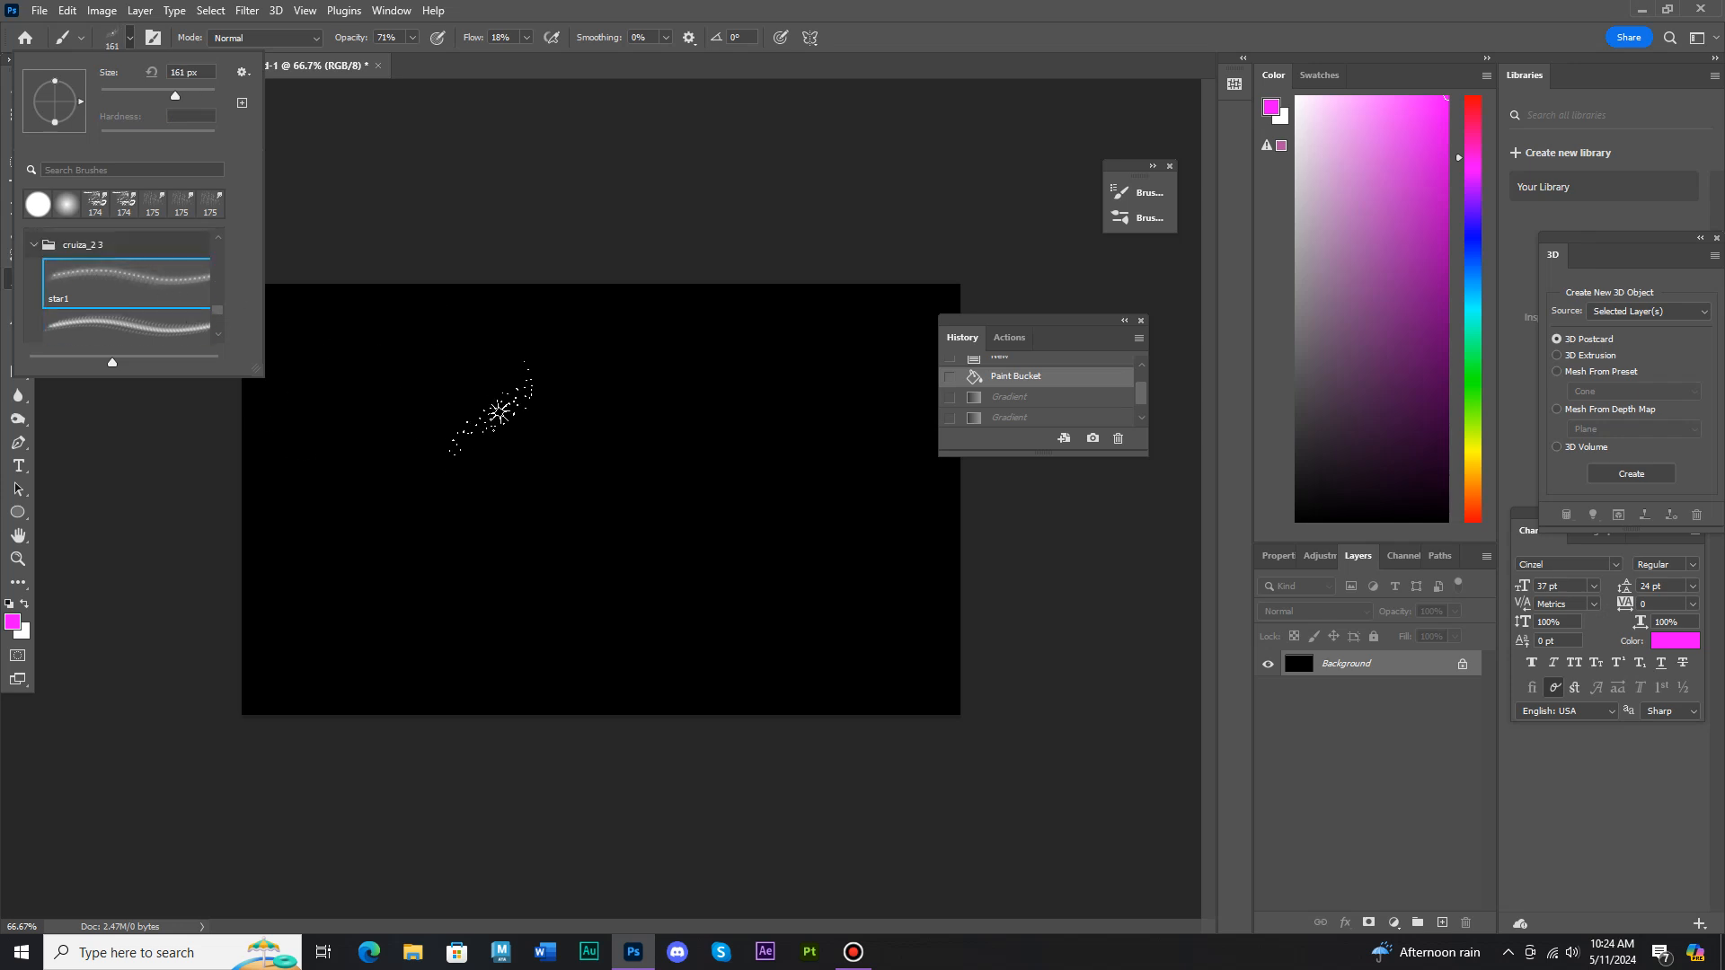
Step: Rotate the star1 brush to -45°, stamp it once left of the canvas centre, and revert to the black fill
left_click_drag(81, 110, 72, 120)
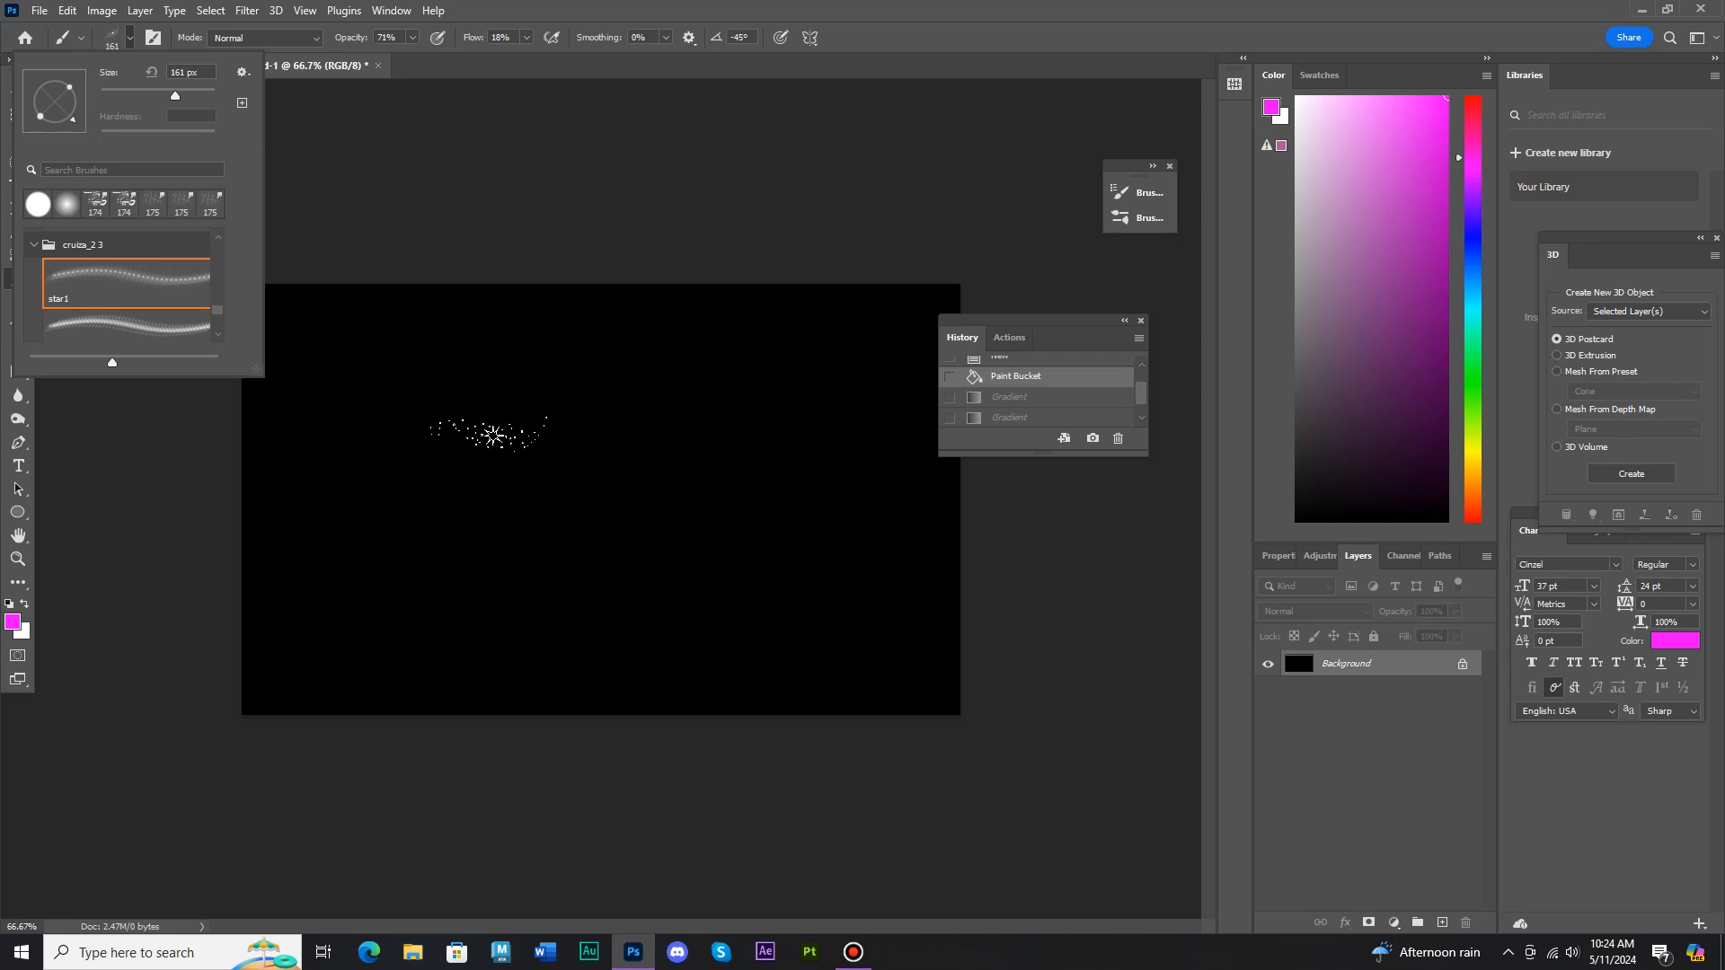
left_click(496, 435)
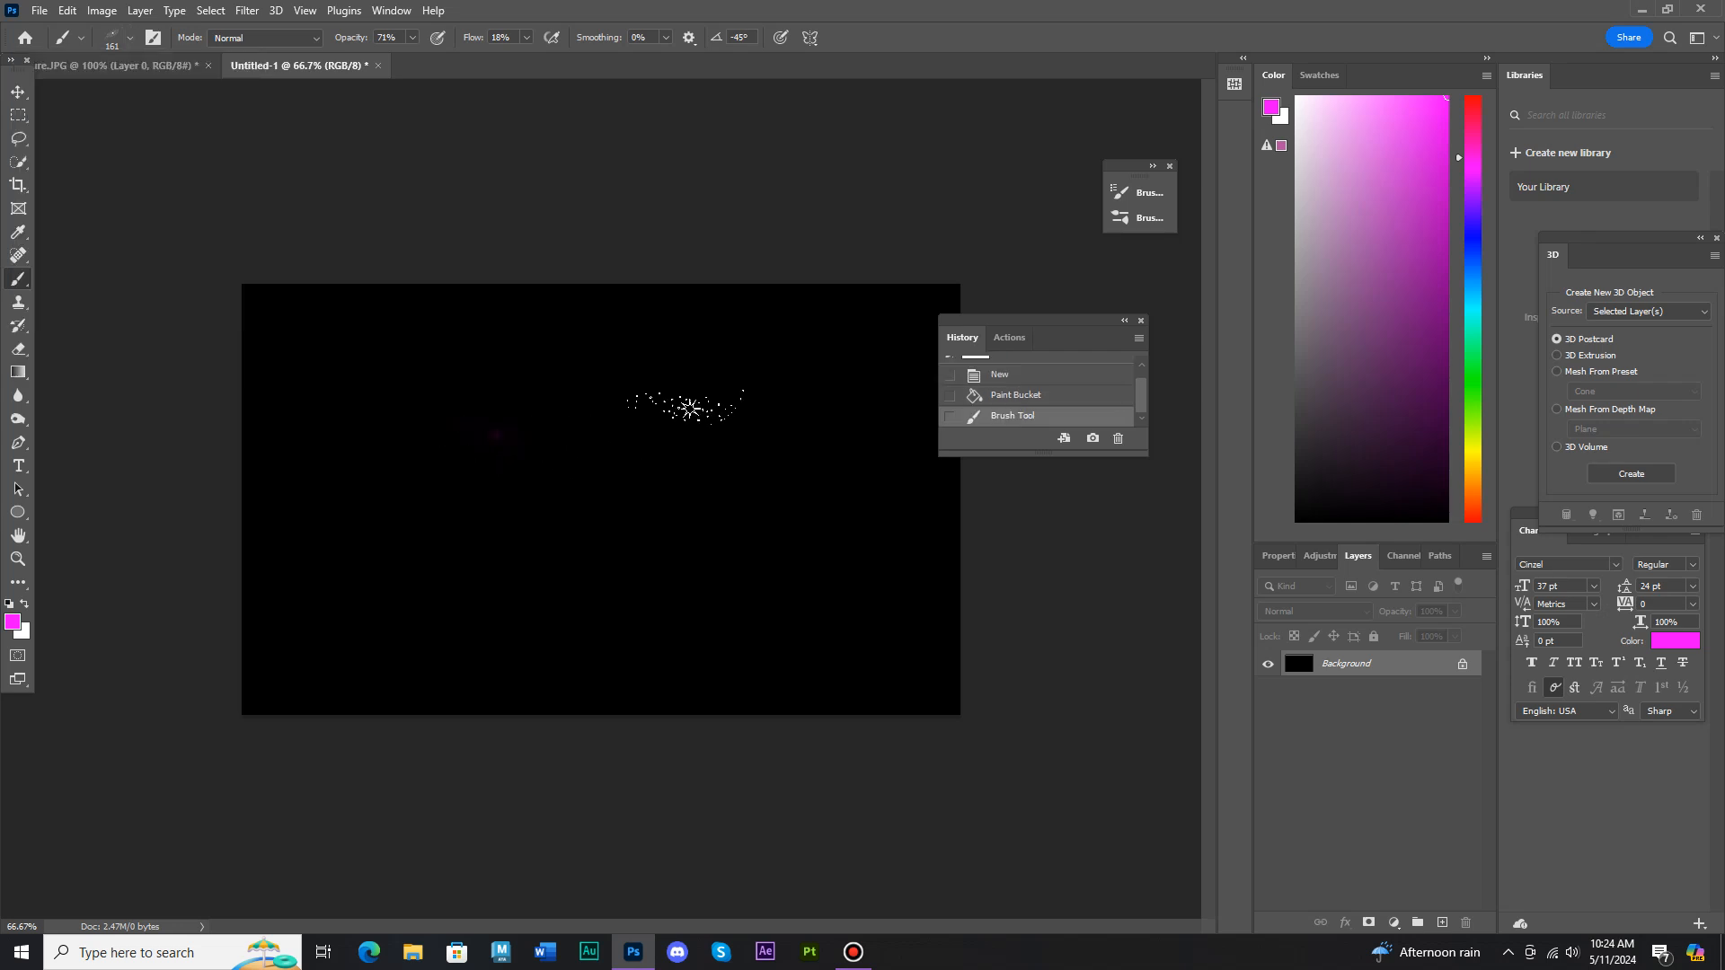
left_click(995, 397)
Step: Set the brush opacity to 100%, test one stamp near the canvas centre, and revert to the black fill
left_click_drag(348, 37, 374, 37)
left_click(572, 411)
left_click(1013, 401)
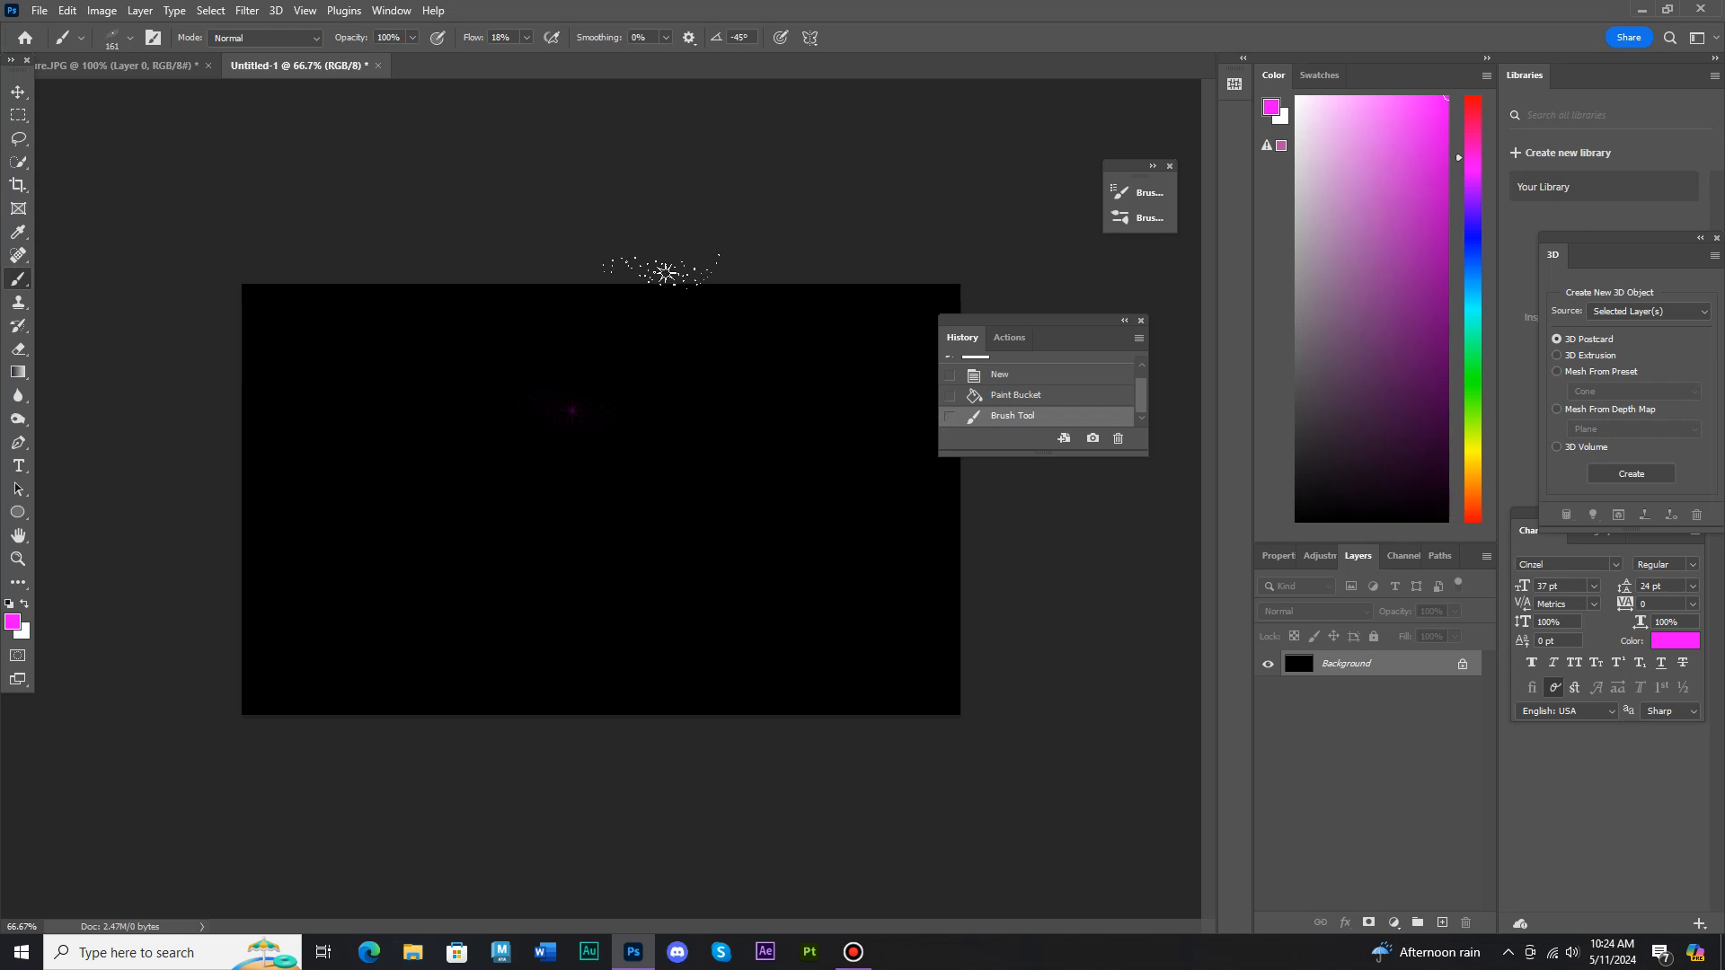
Step: Choose the 215 px soft star brush listed after star6, test one stamp, and revert to the black fill
left_click(130, 42)
scroll(167, 309, "up", 1)
scroll(168, 309, "down", 4)
left_click(166, 310)
left_click(510, 437)
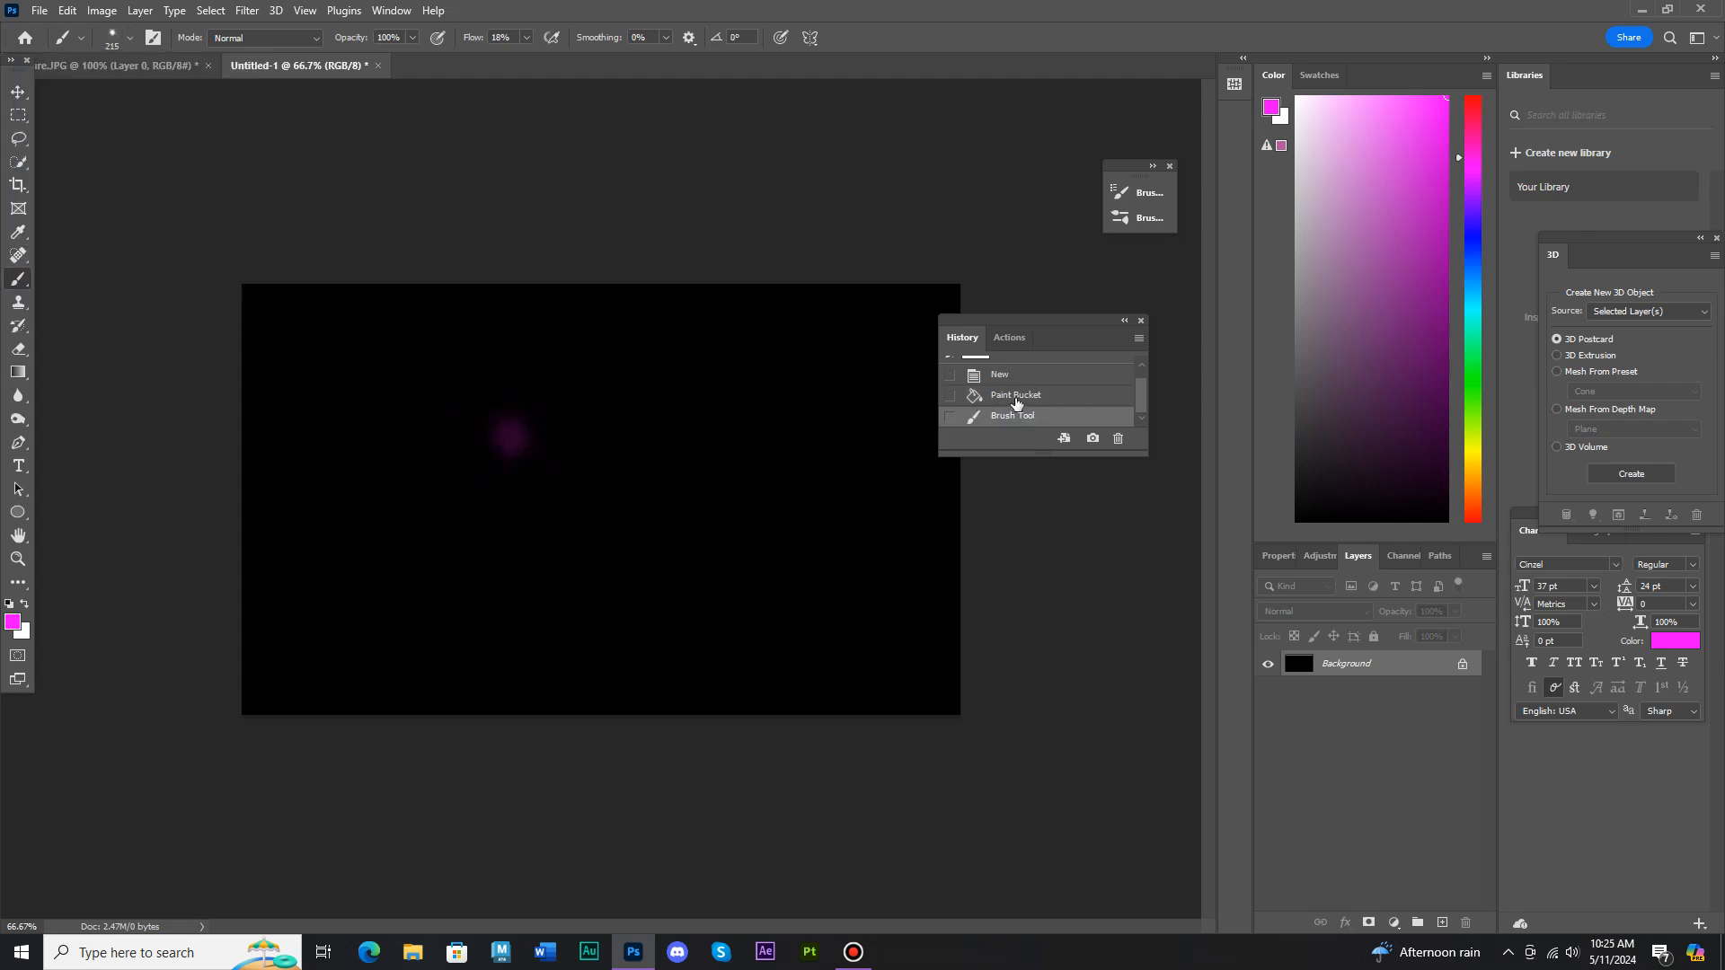
left_click(1011, 399)
Step: Add a new layer above the background with the default settings
left_click(1487, 557)
left_click(1547, 250)
left_click(1032, 277)
Step: Set the brush flow to 100% while testing magenta strokes and a stamp on the new layer, reverting each one
left_click_drag(634, 376, 764, 578)
left_click(1011, 399)
left_click_drag(469, 39, 514, 51)
left_click_drag(607, 362, 681, 579)
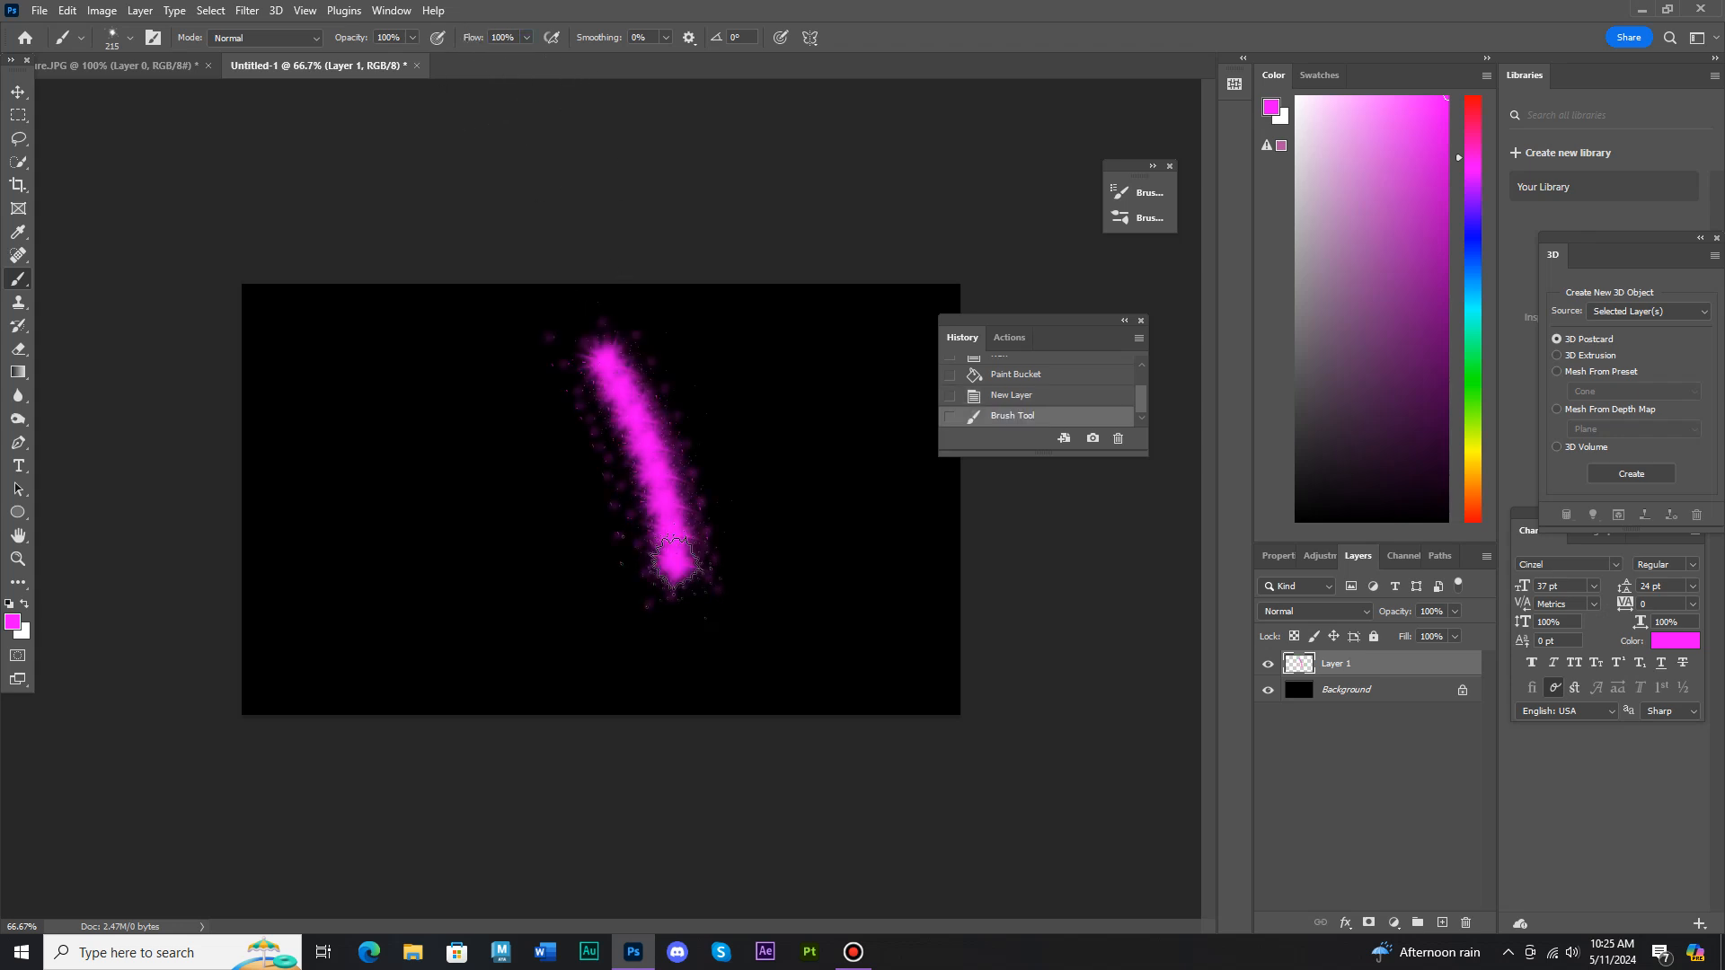
left_click(1022, 397)
left_click(647, 465)
left_click(1013, 396)
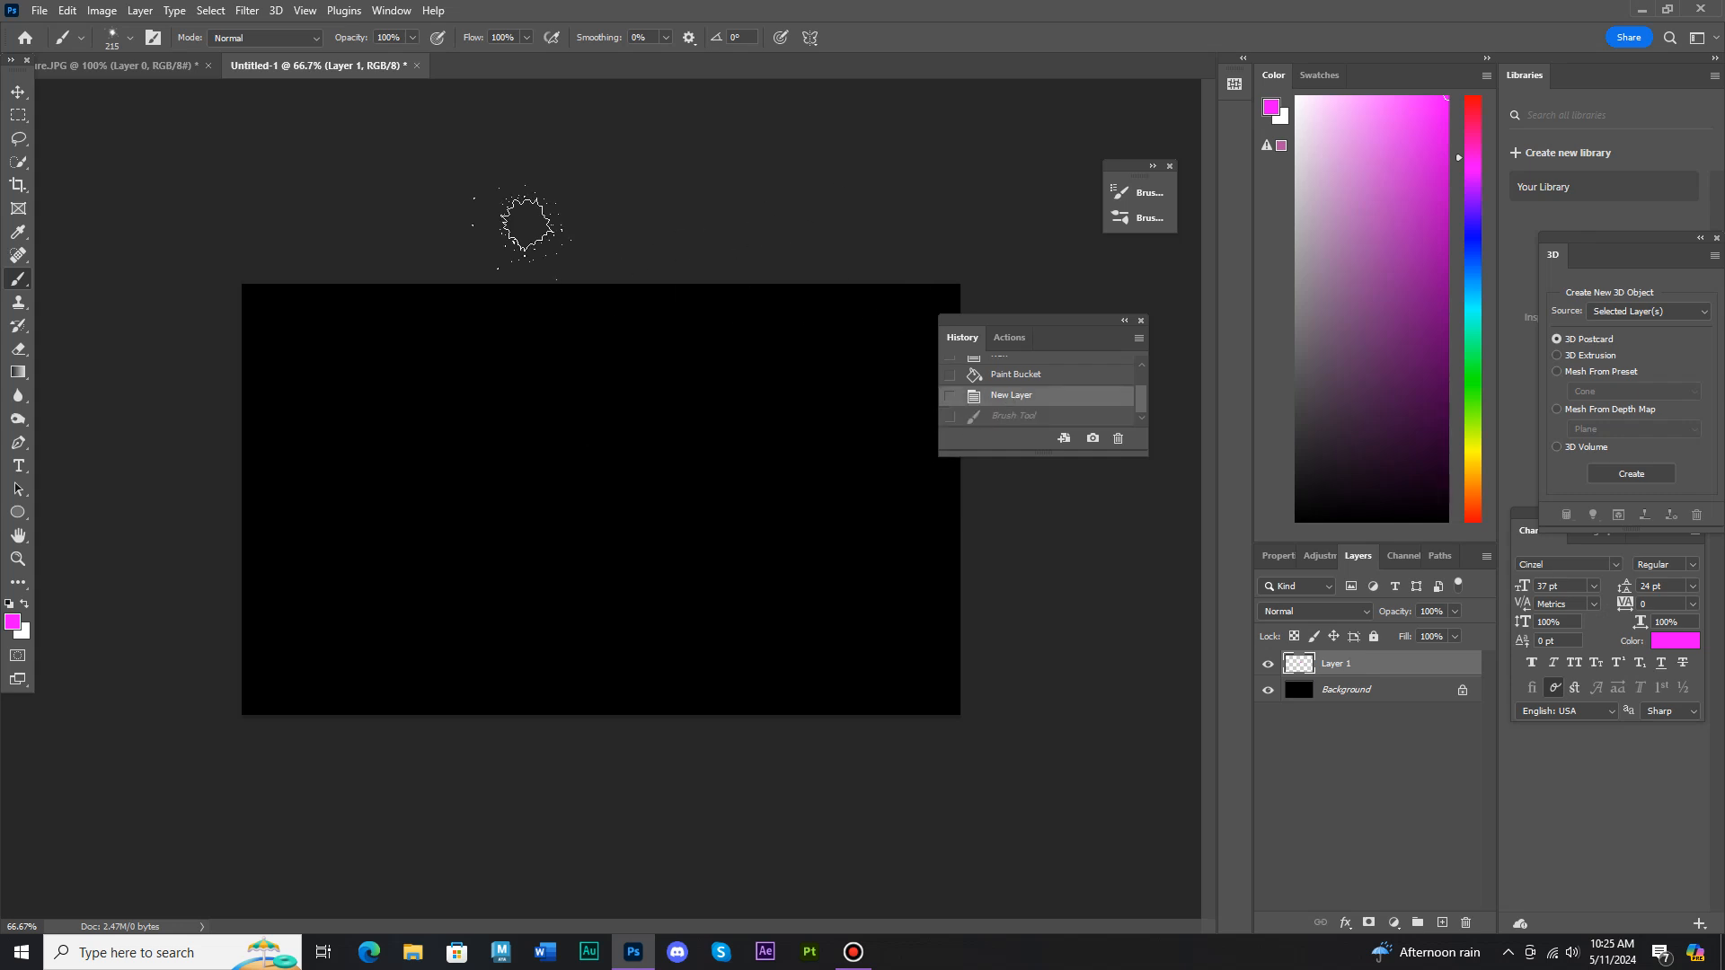
Step: In the brush settings, enable Shape Dynamics with 100% size jitter and Scattering with 544% scatter
left_click(382, 10)
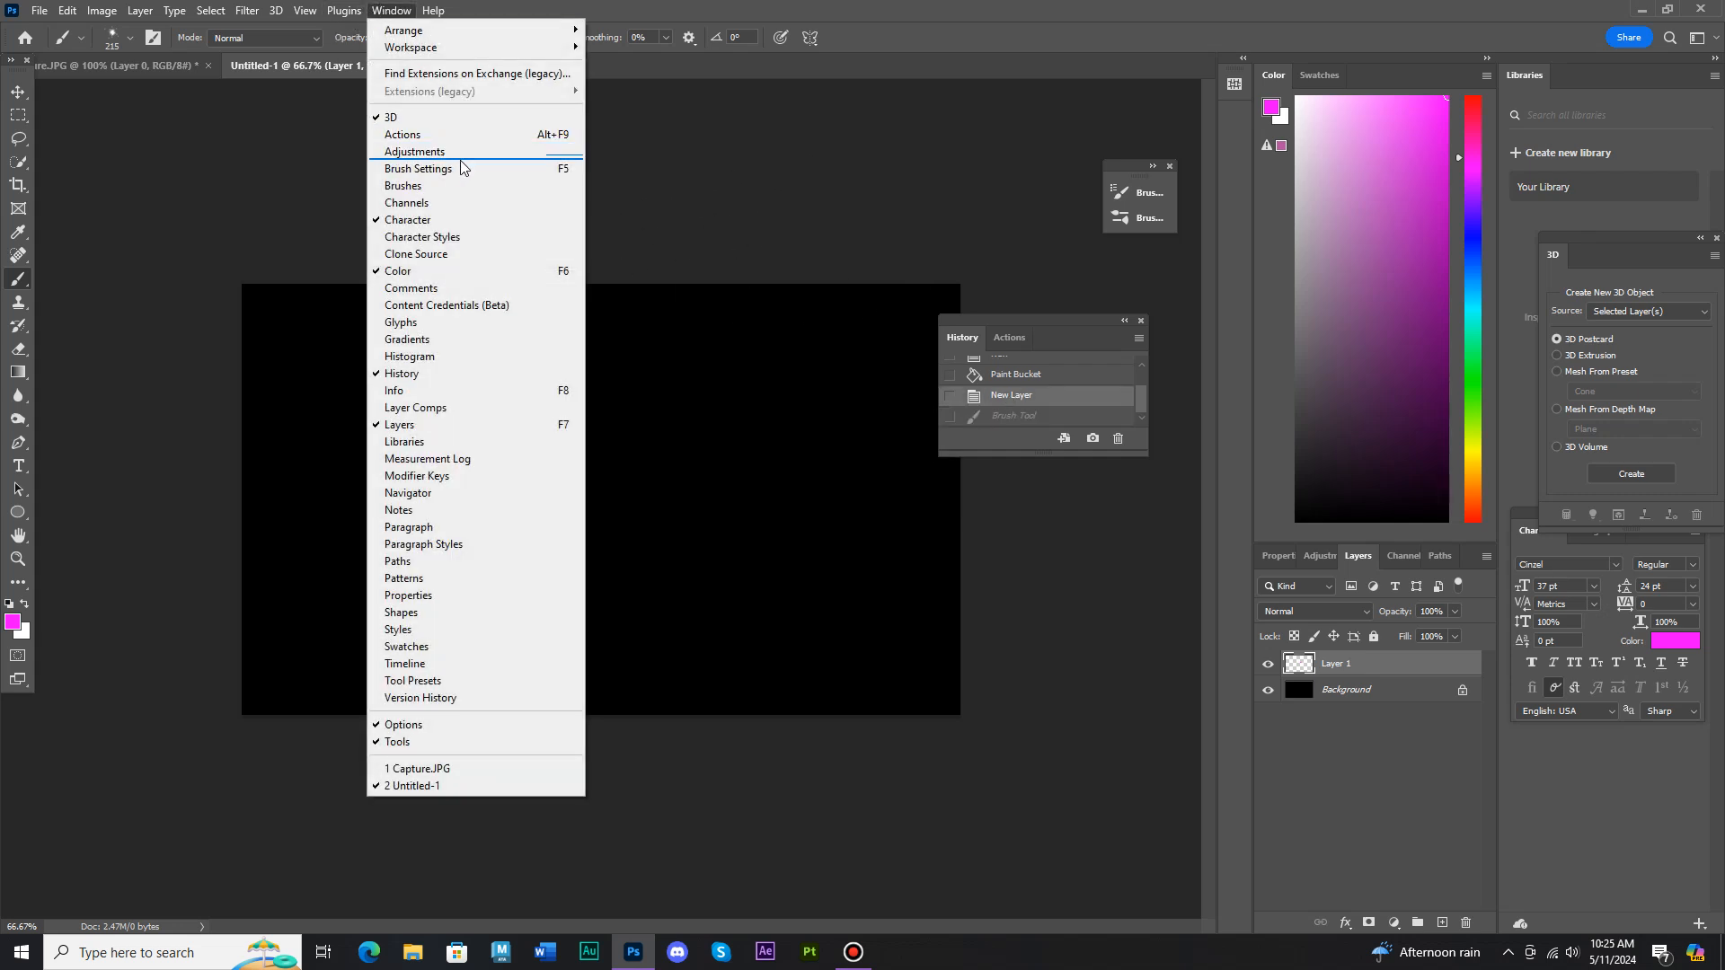
left_click(462, 167)
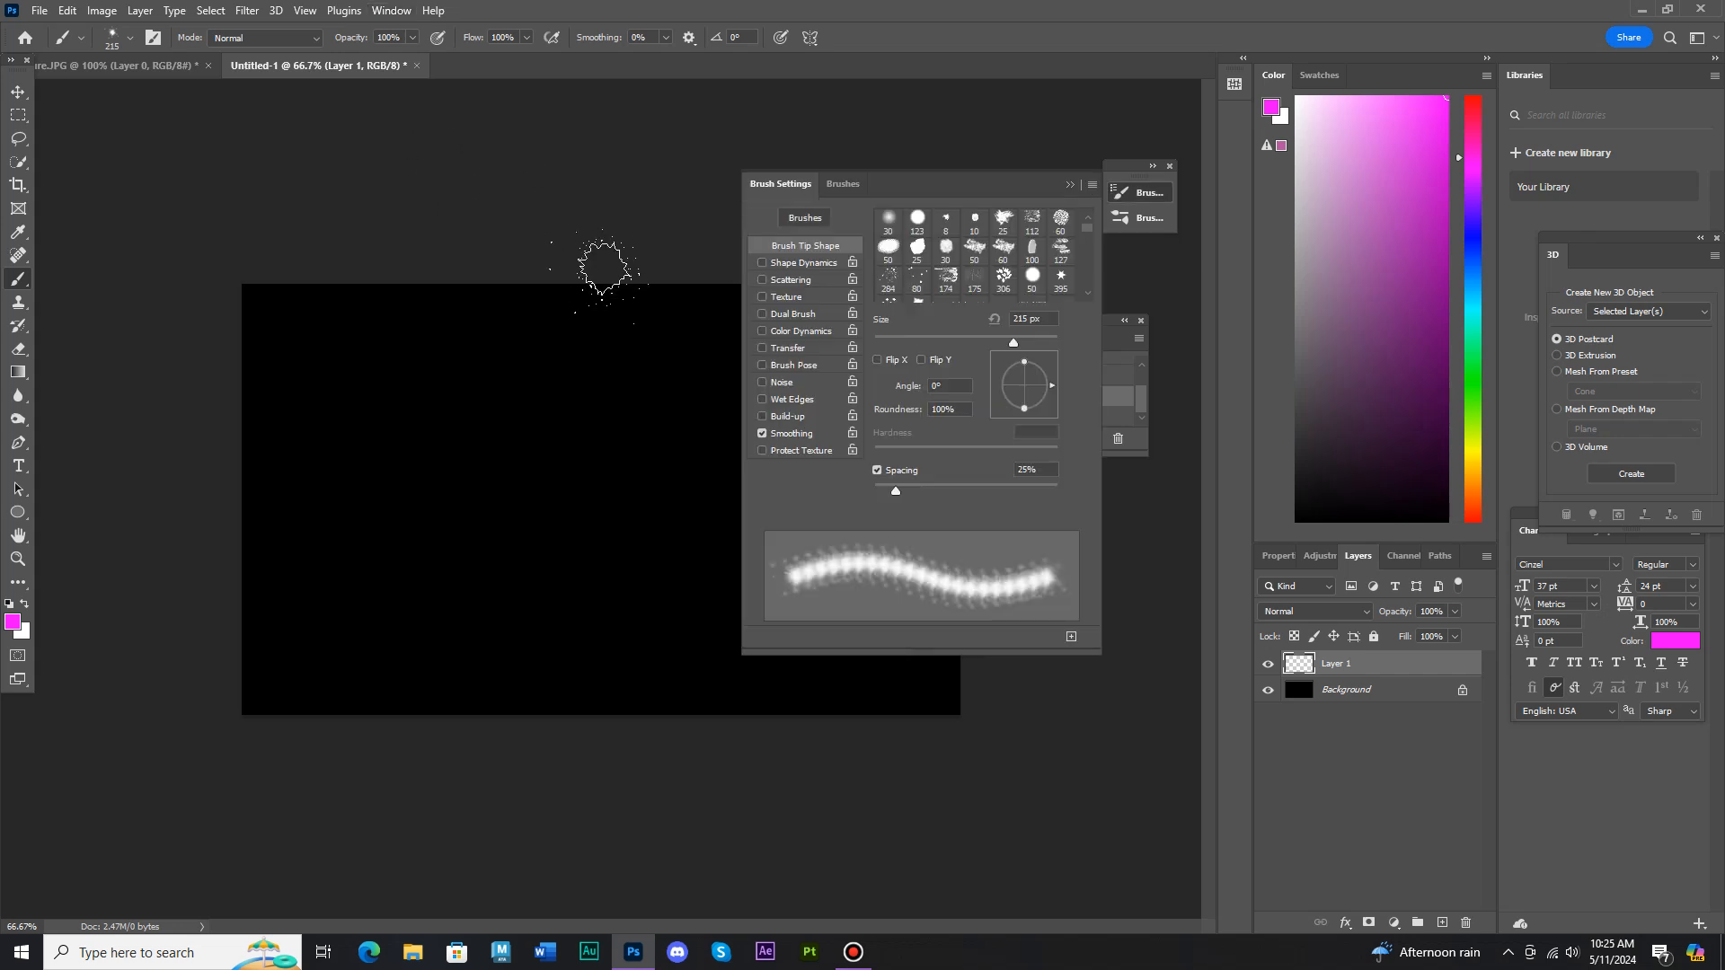
left_click(807, 263)
left_click_drag(877, 233, 1157, 265)
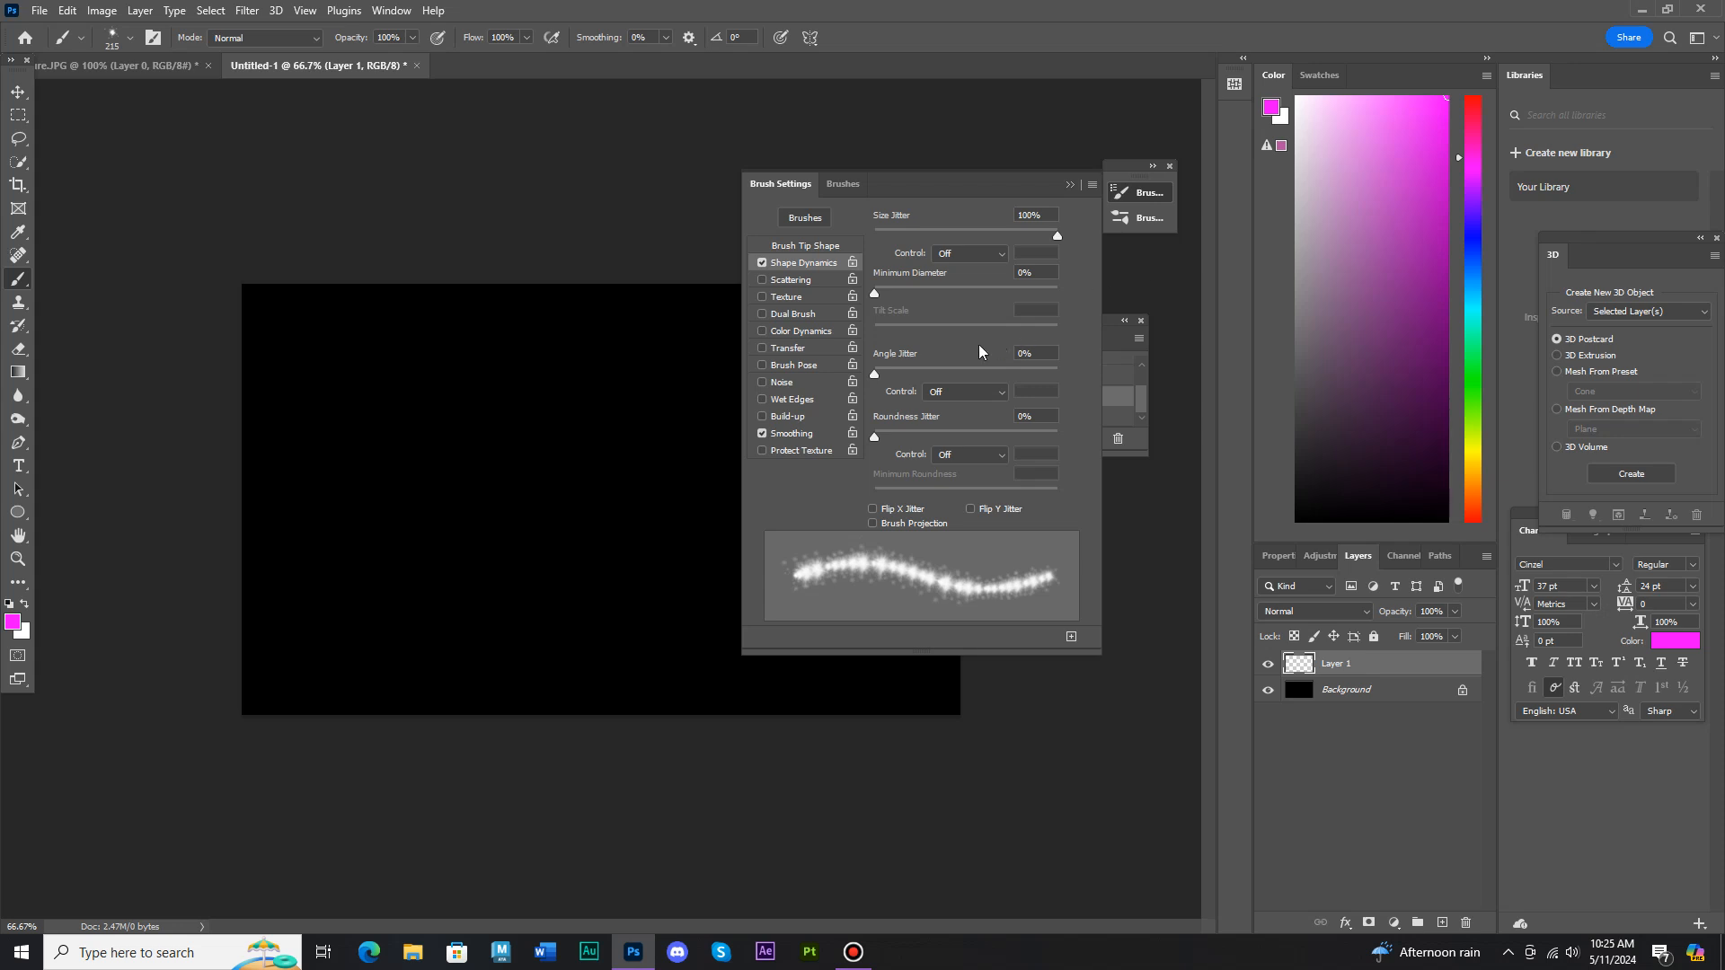
left_click(806, 281)
left_click_drag(874, 235, 974, 244)
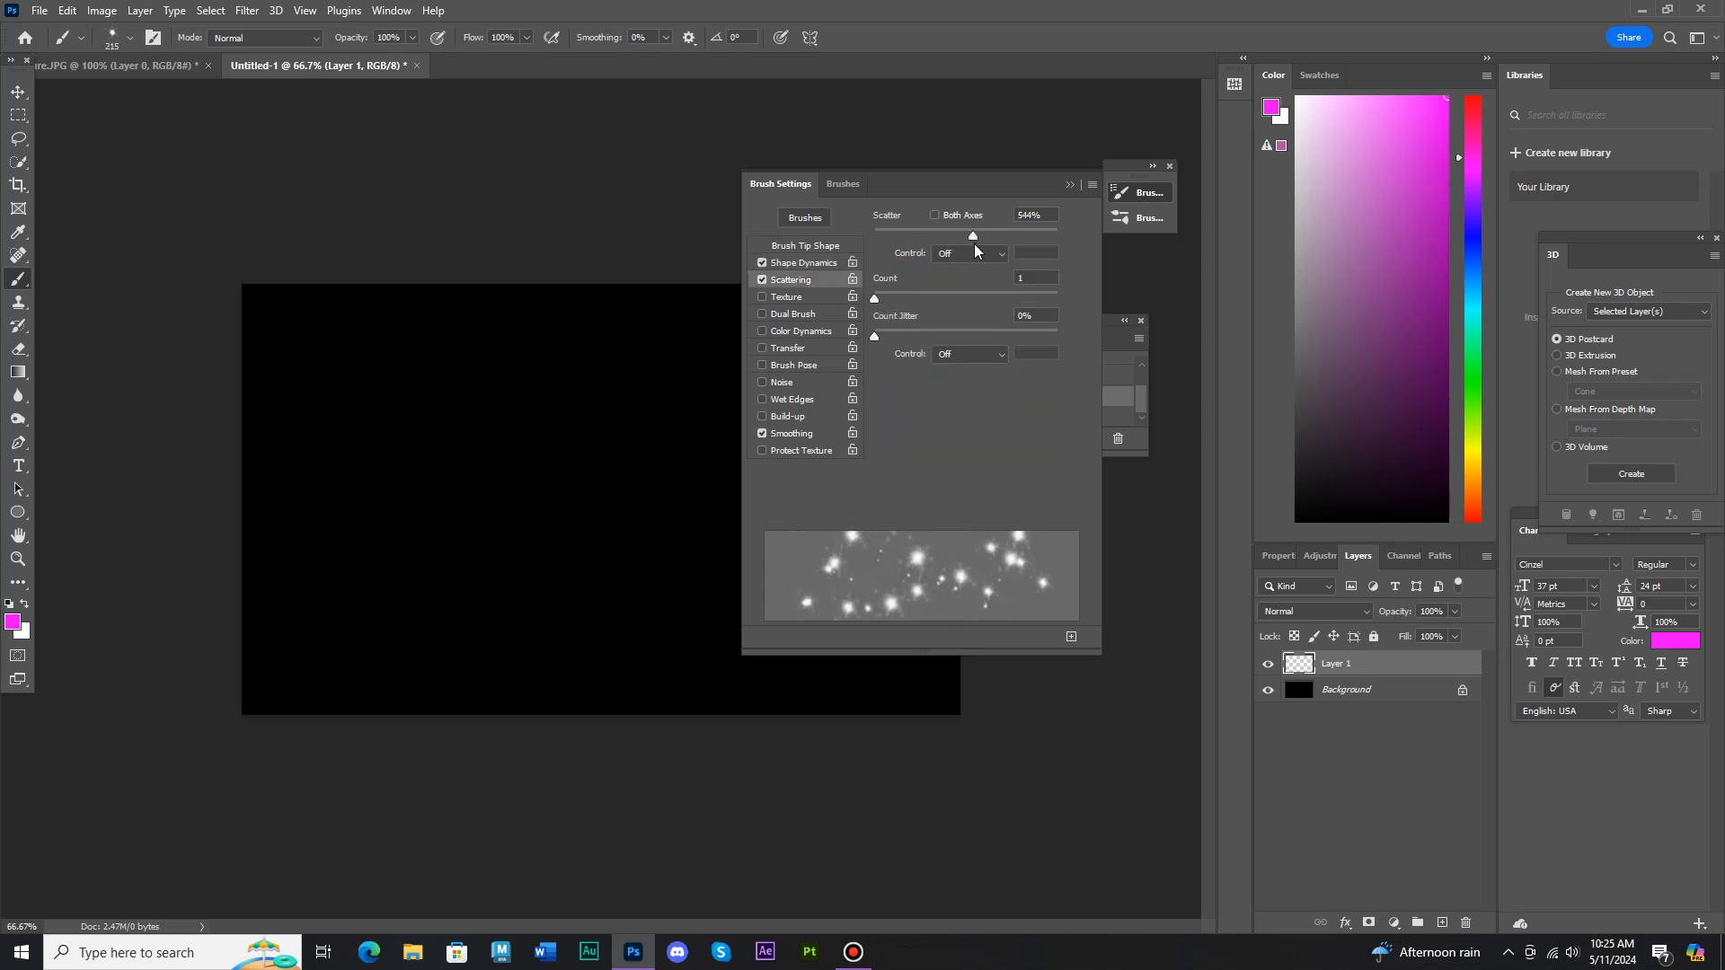
Step: Enable Color Dynamics for the brush with 47% hue jitter and 27% brightness jitter, and collapse the brush settings
left_click(816, 330)
left_click_drag(887, 310, 937, 310)
left_click_drag(878, 385, 890, 388)
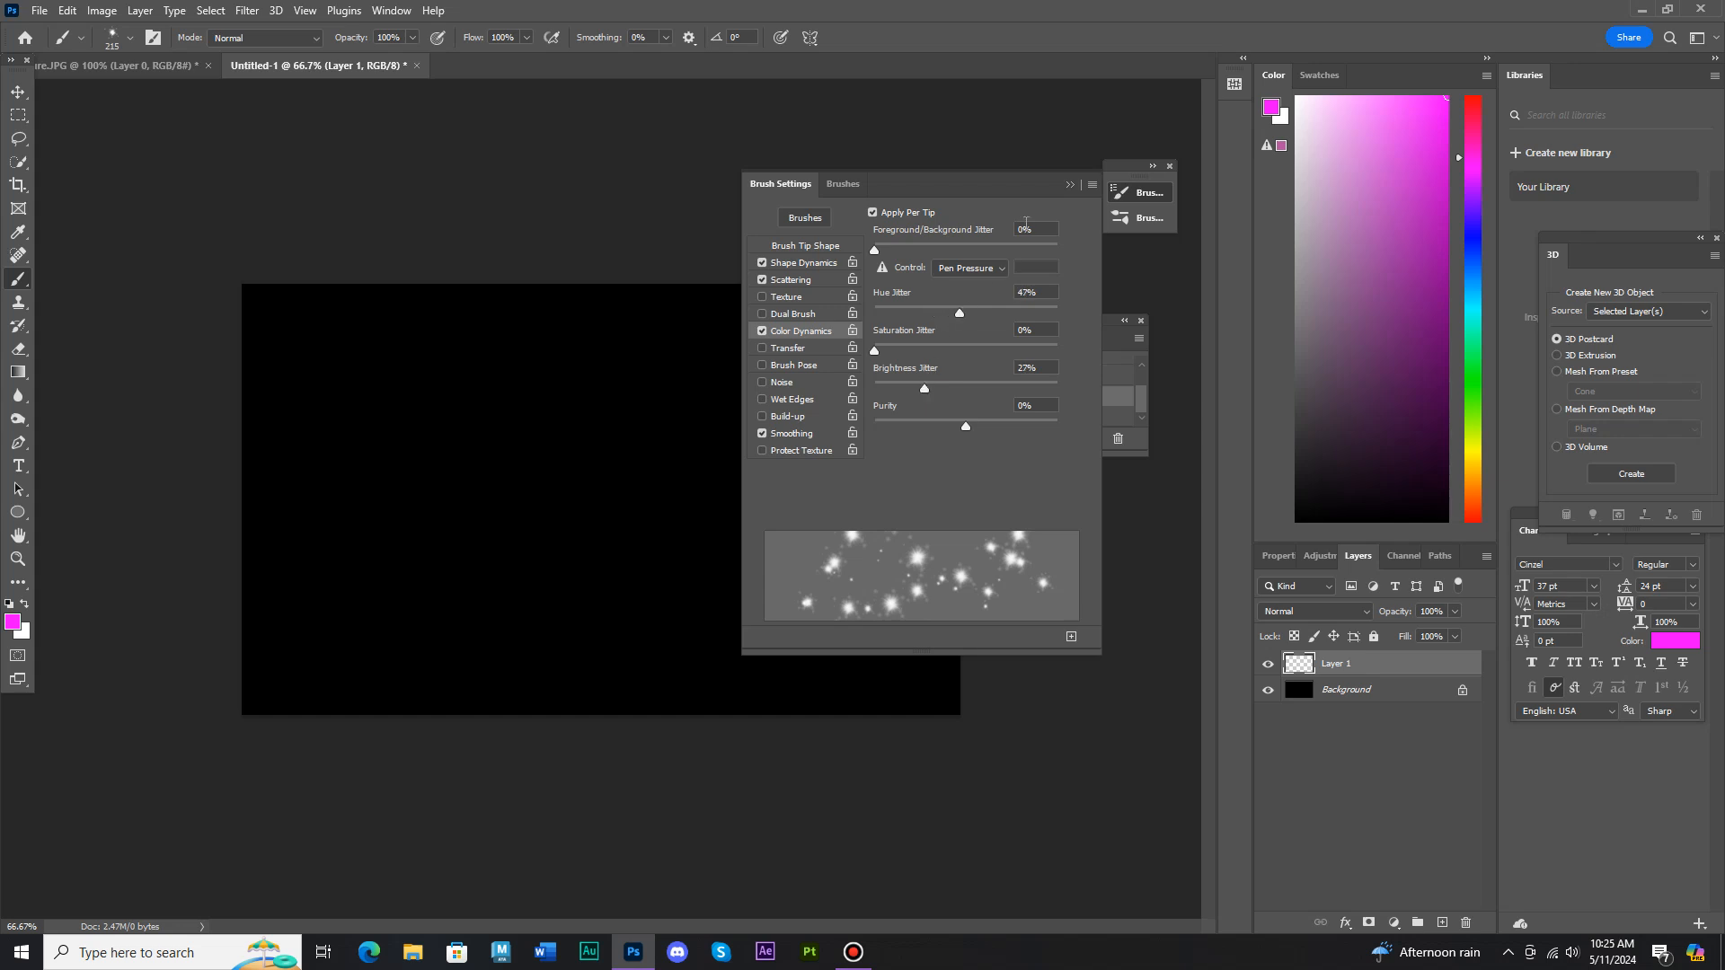
left_click(1069, 185)
Step: Reduce the brush to 161 px, paint a trial stroke of scattered coloured stars across the canvas, and undo it
left_click(130, 41)
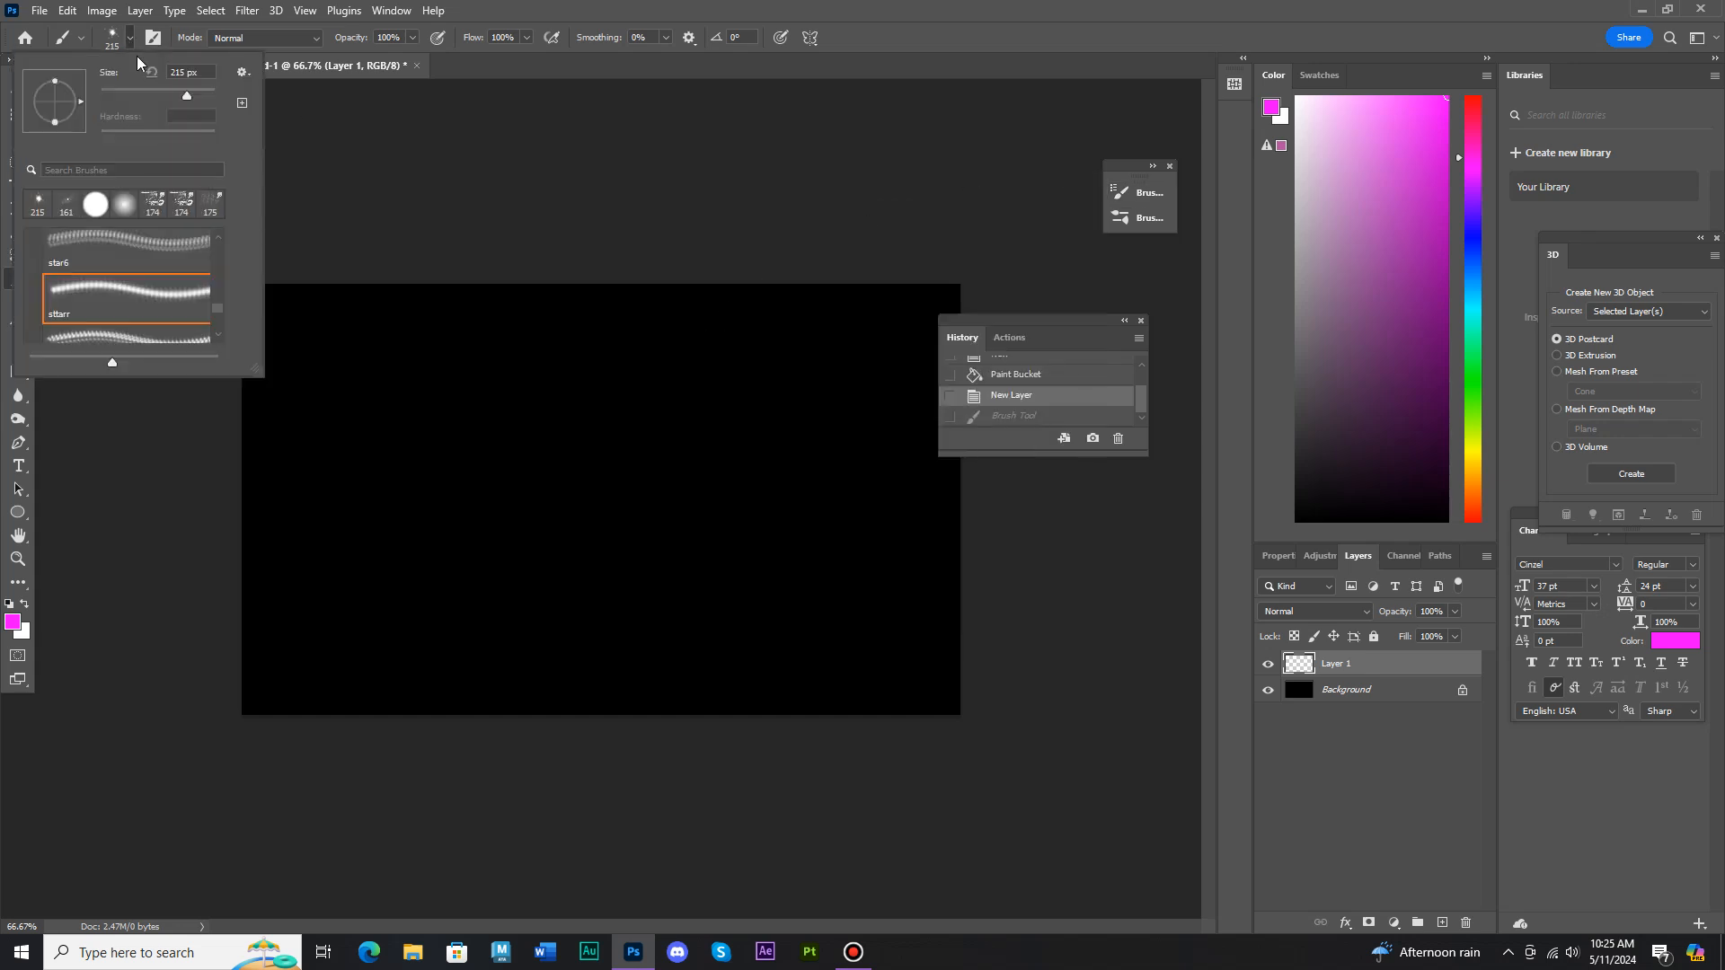
left_click_drag(188, 97, 174, 96)
mouse_move(354, 343)
left_mouse_down()
mouse_move(456, 420)
mouse_move(589, 463)
mouse_move(1009, 501)
left_mouse_up()
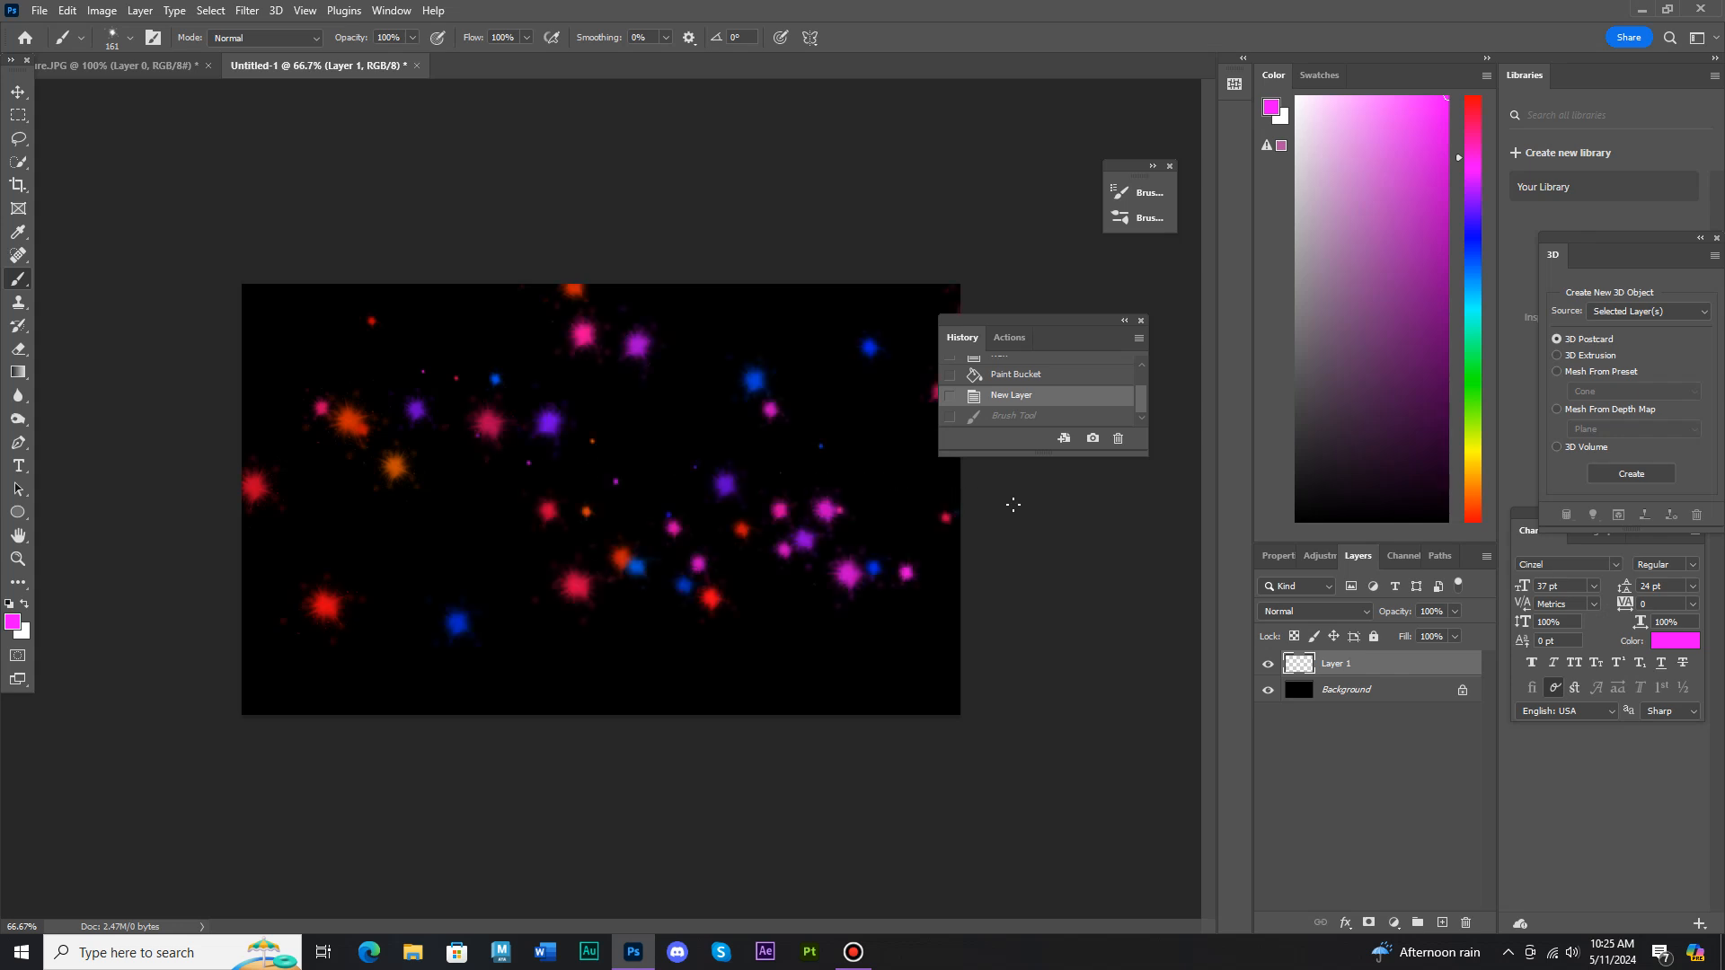
key("ctrl+z")
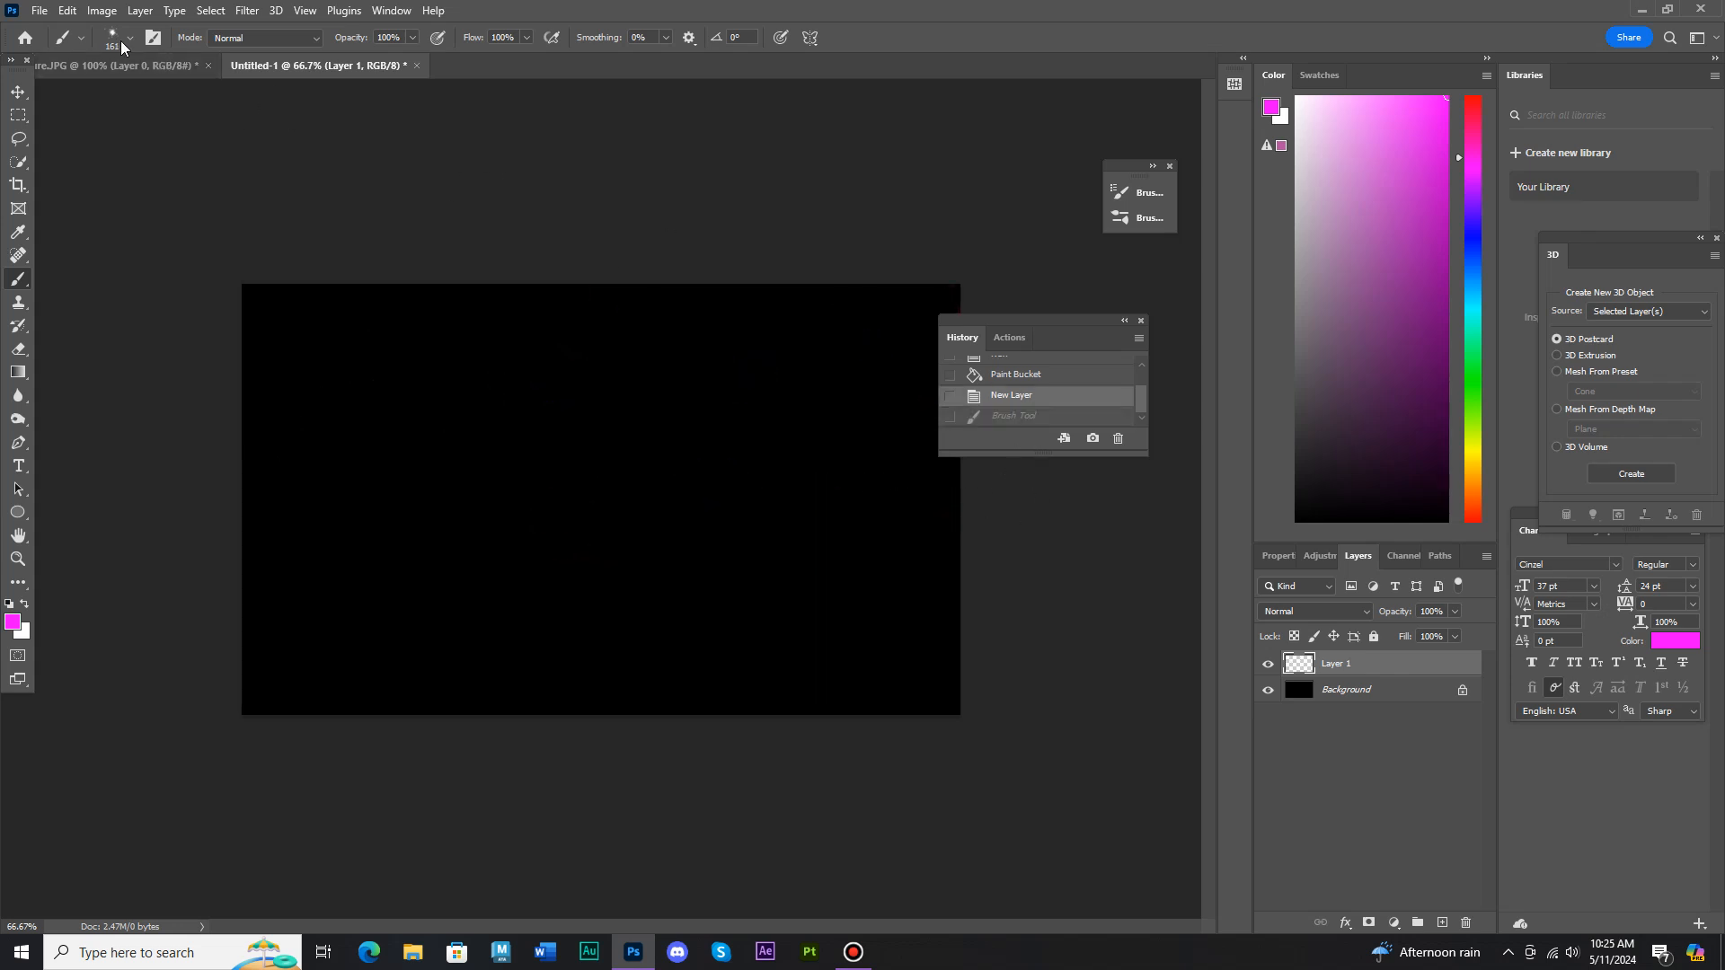
Step: Reduce the brush to 83 px, fill the canvas with small scattered coloured stars, and revert to the empty new layer
left_click(130, 38)
left_click(148, 94)
mouse_move(368, 358)
left_mouse_down()
mouse_move(597, 482)
mouse_move(767, 509)
mouse_move(915, 494)
mouse_move(877, 444)
left_mouse_up()
mouse_move(839, 536)
left_mouse_down()
mouse_move(620, 629)
mouse_move(359, 566)
mouse_move(296, 449)
left_mouse_up()
mouse_move(286, 357)
left_mouse_down()
mouse_move(324, 333)
mouse_move(581, 312)
mouse_move(934, 358)
mouse_move(933, 621)
mouse_move(895, 672)
mouse_move(763, 709)
mouse_move(401, 417)
mouse_move(333, 387)
mouse_move(237, 243)
left_mouse_up()
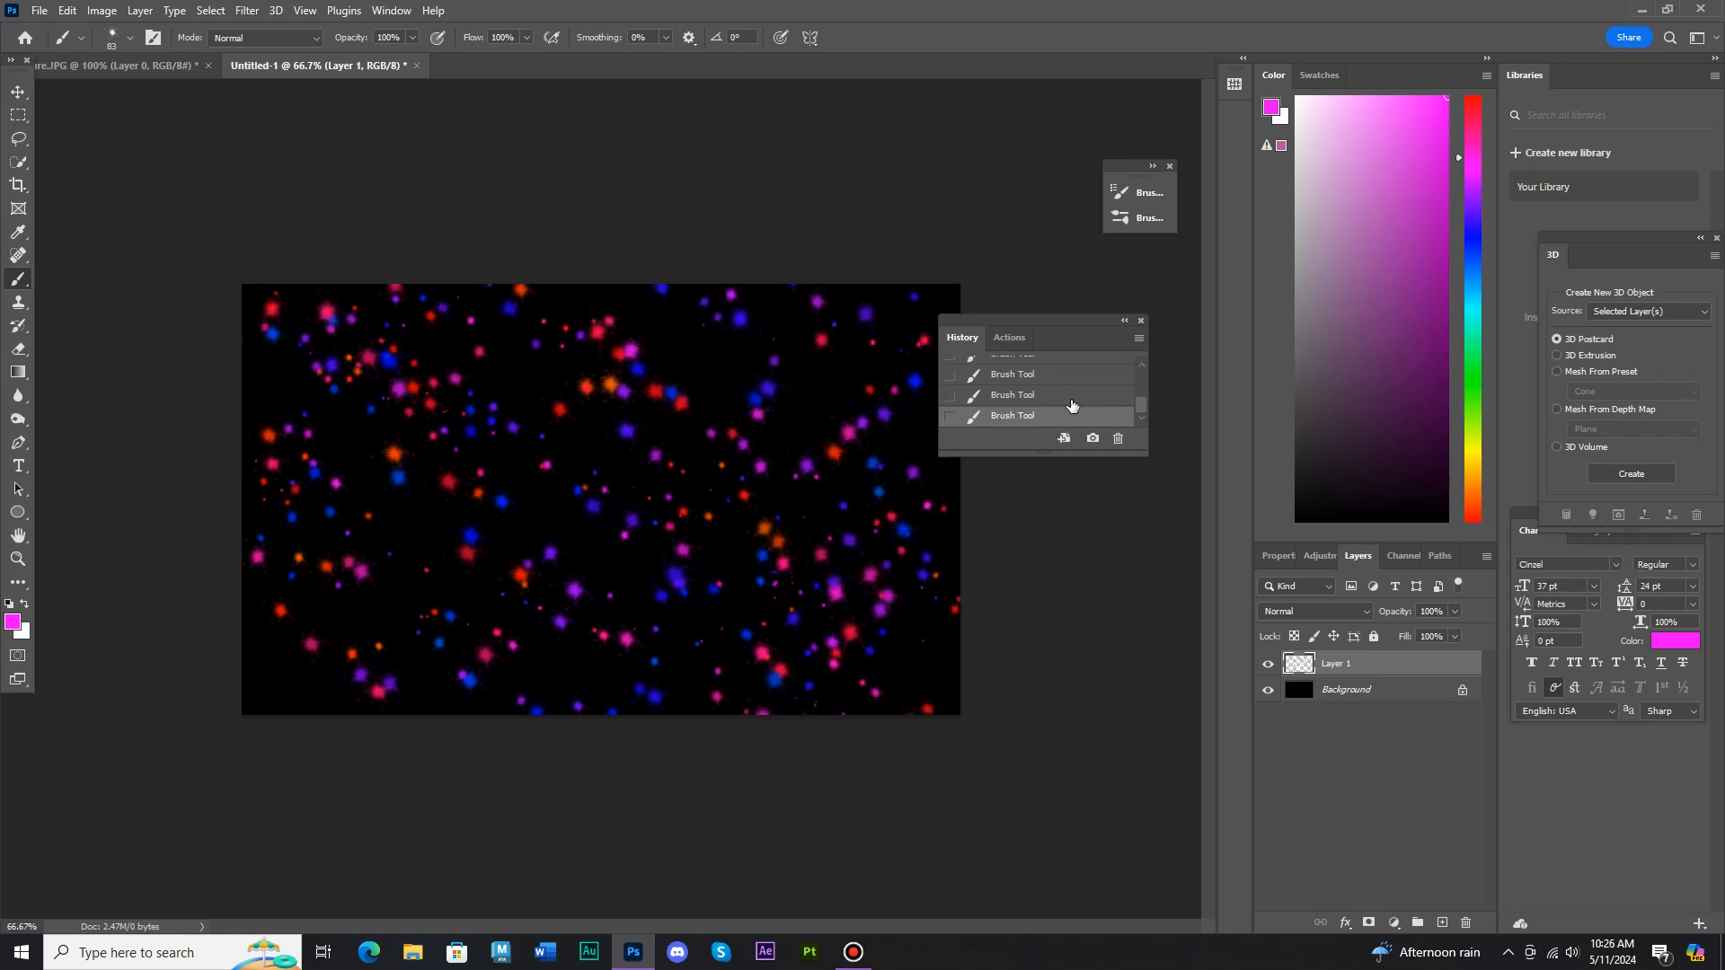
scroll(1069, 402, "up", 2)
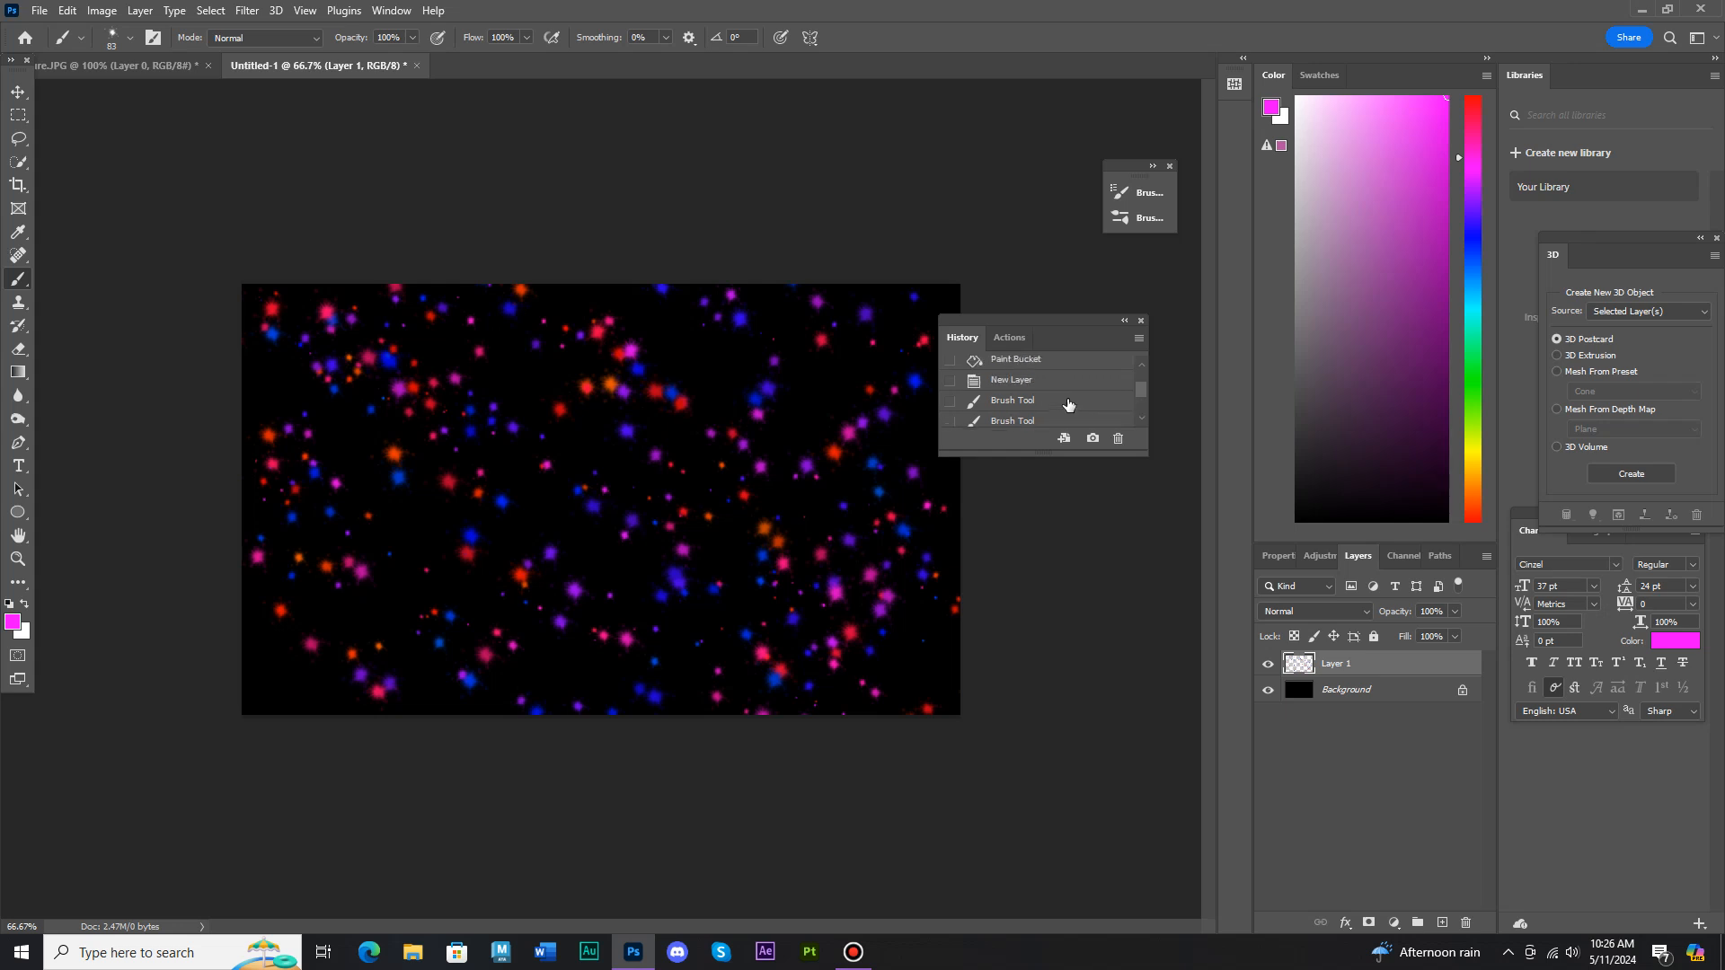
left_click(1023, 385)
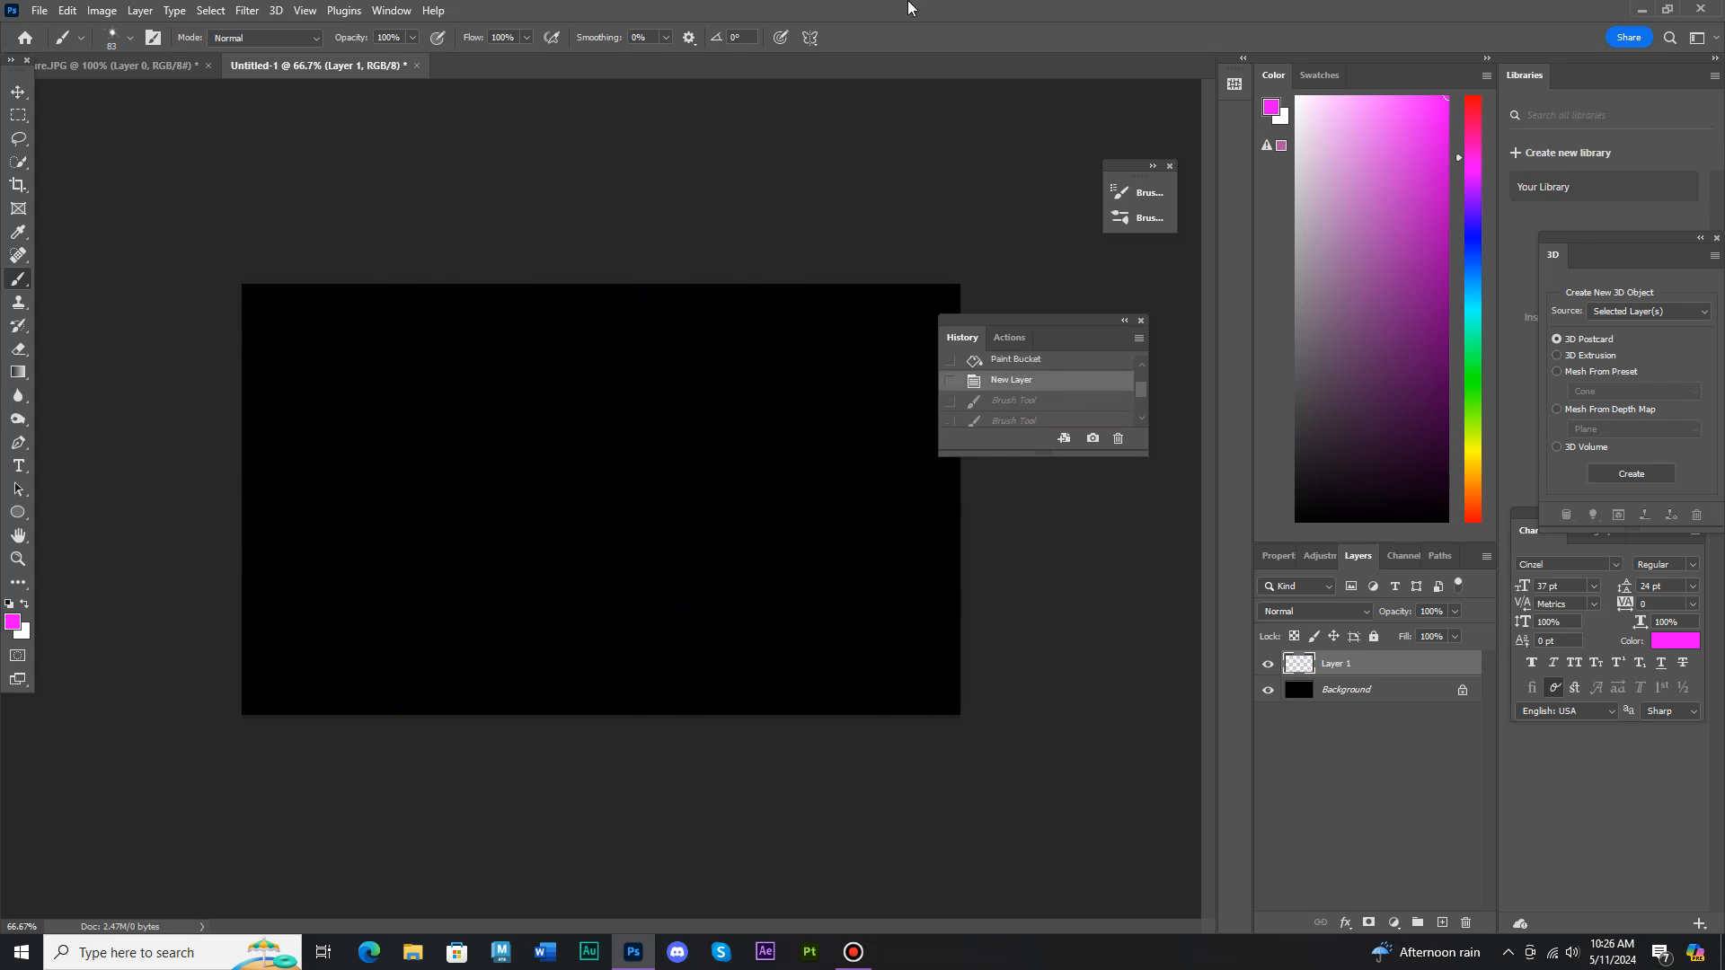
mouse_move(909, 7)
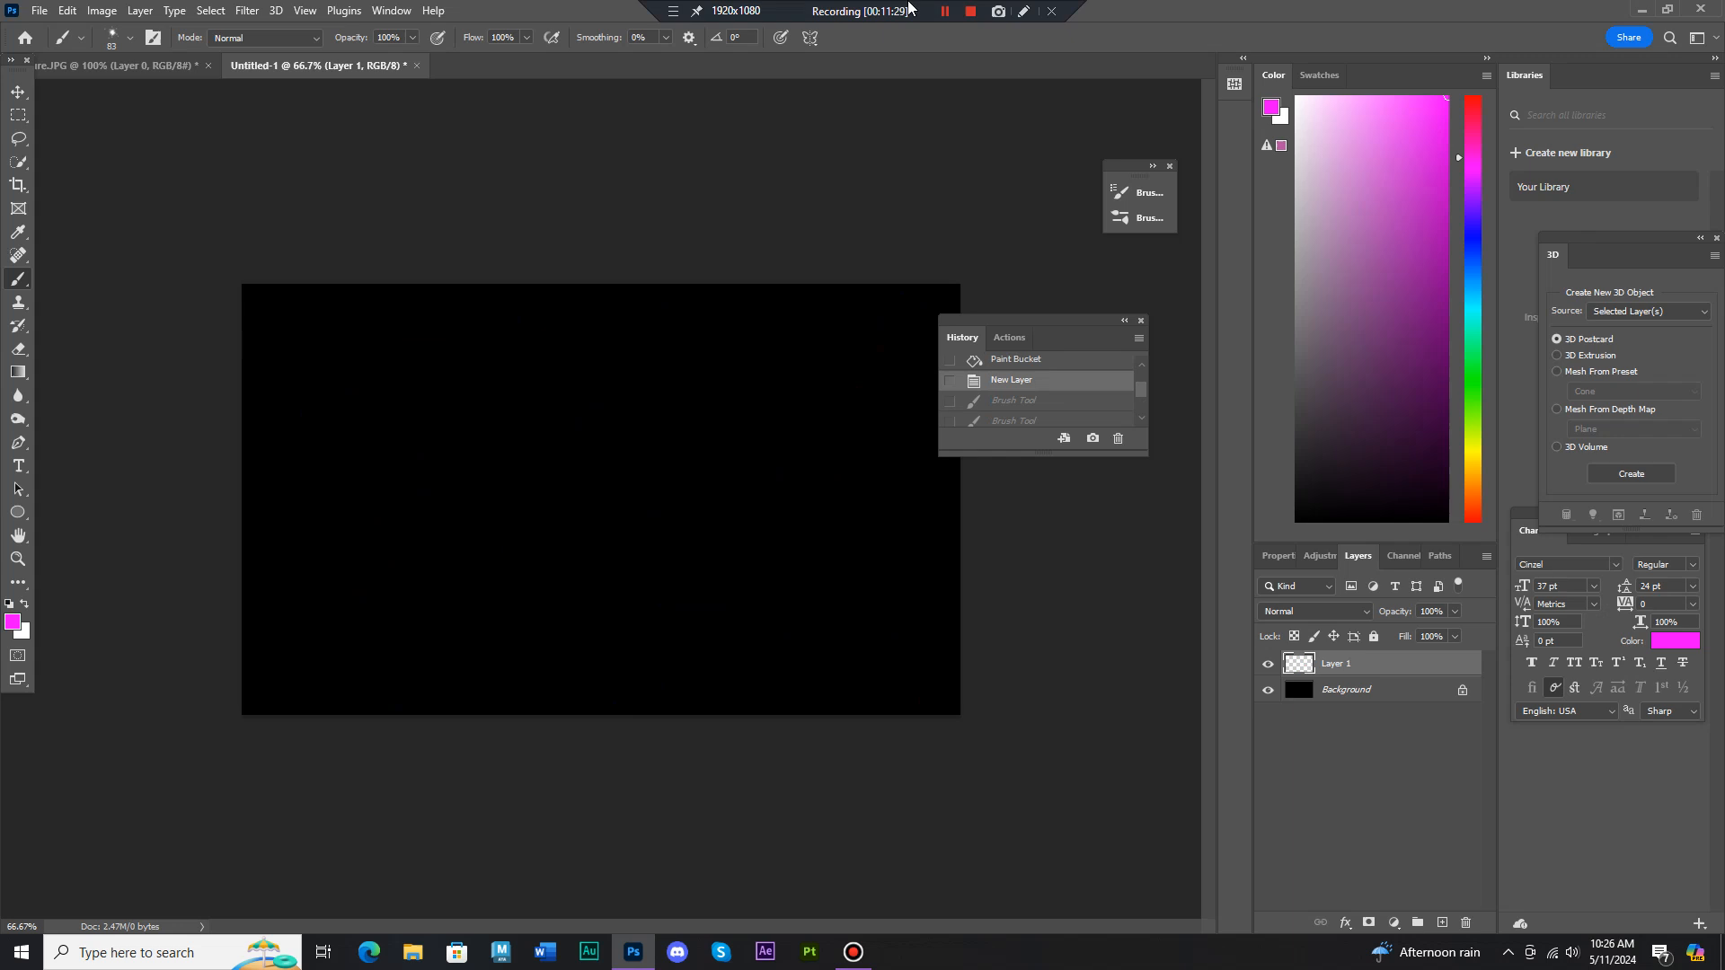